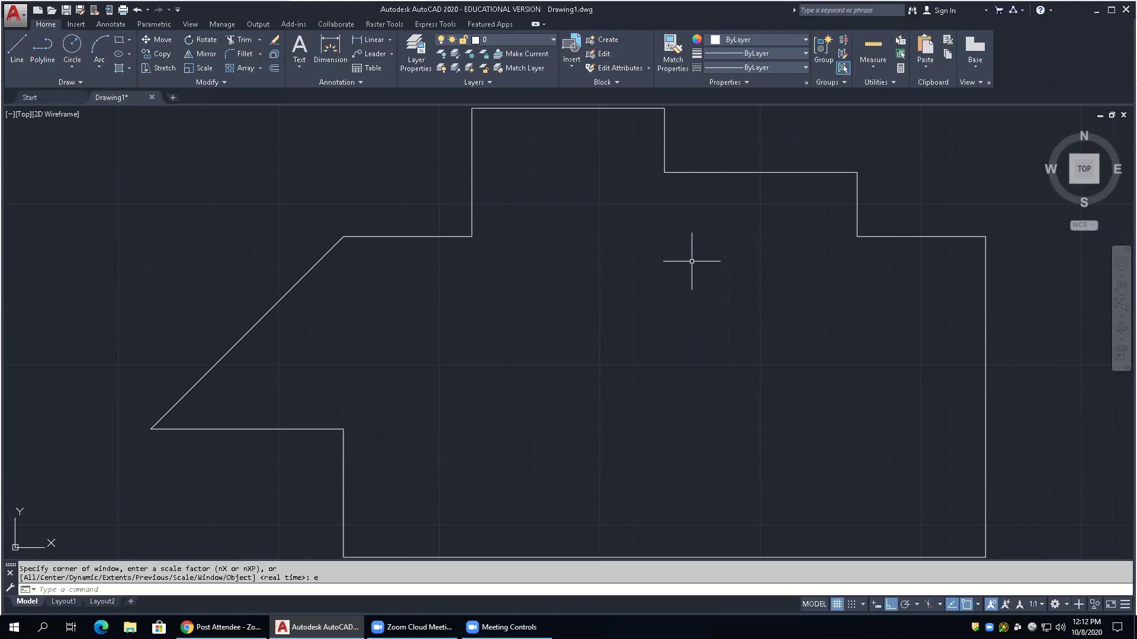
Create a new layer named Layer1 with the colour magenta and make it the current layer
left_click(419, 52)
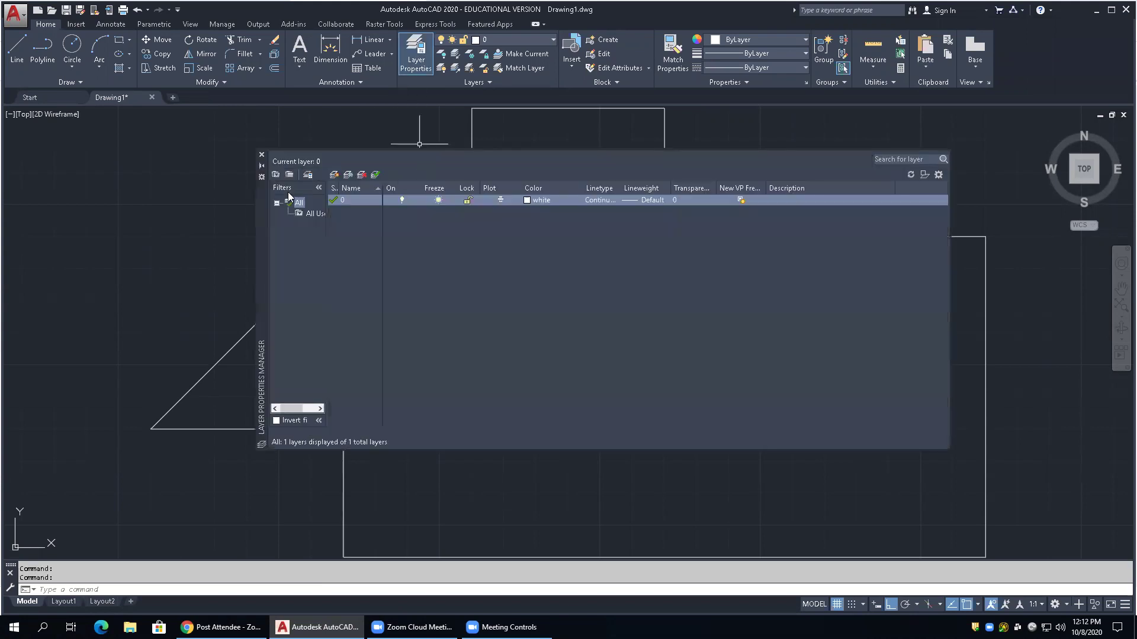
left_click(335, 176)
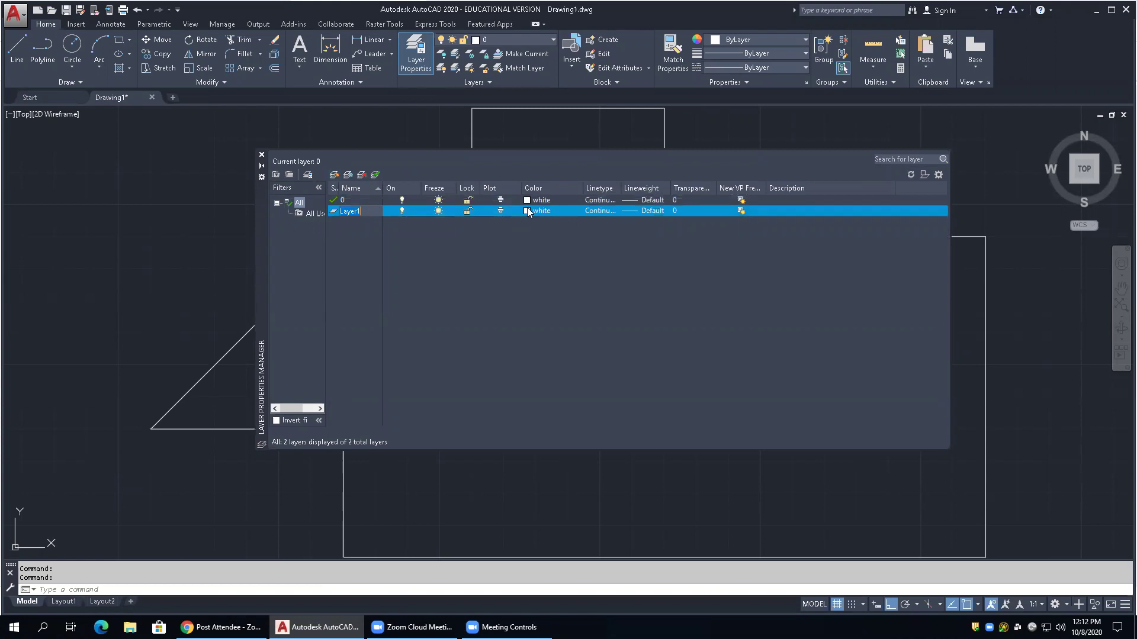
left_click(529, 211)
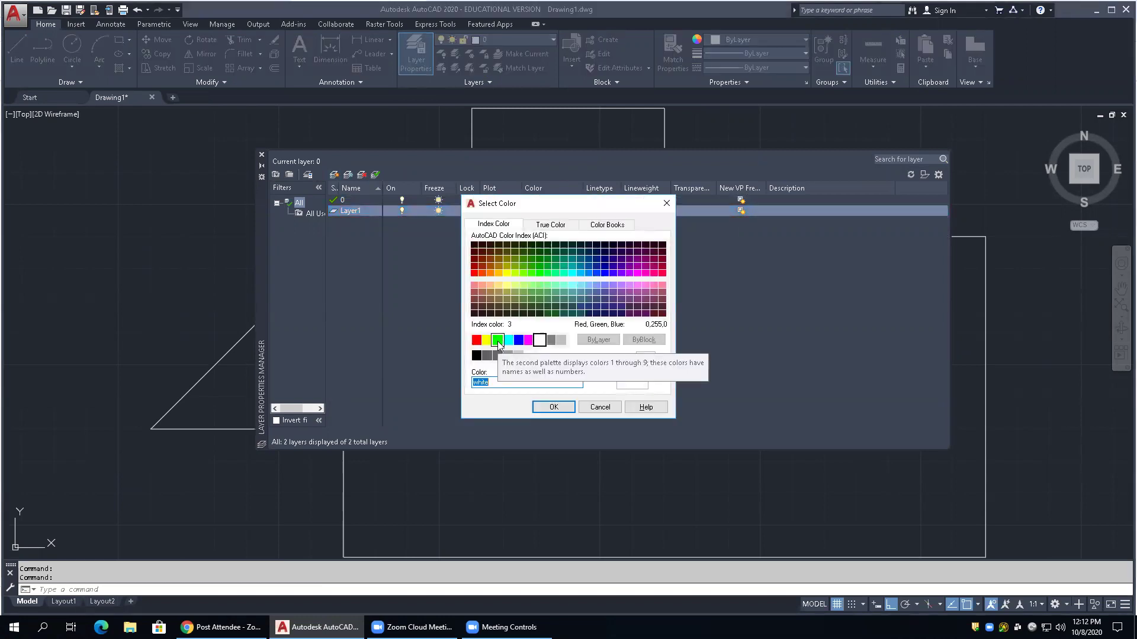
left_click(528, 339)
left_click(553, 407)
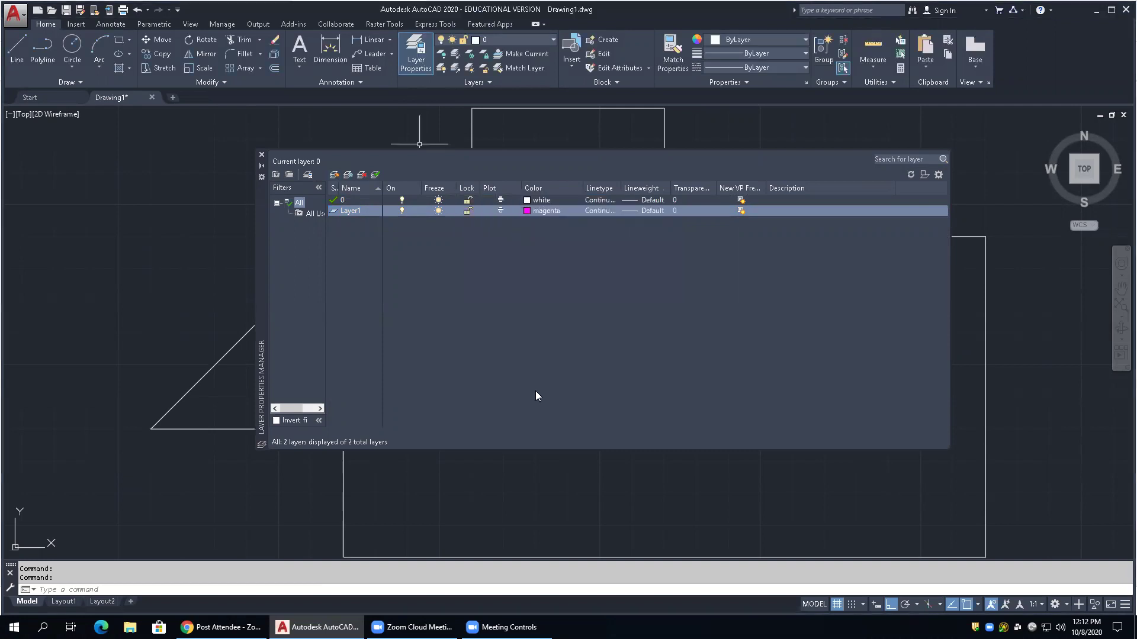
double_click(349, 213)
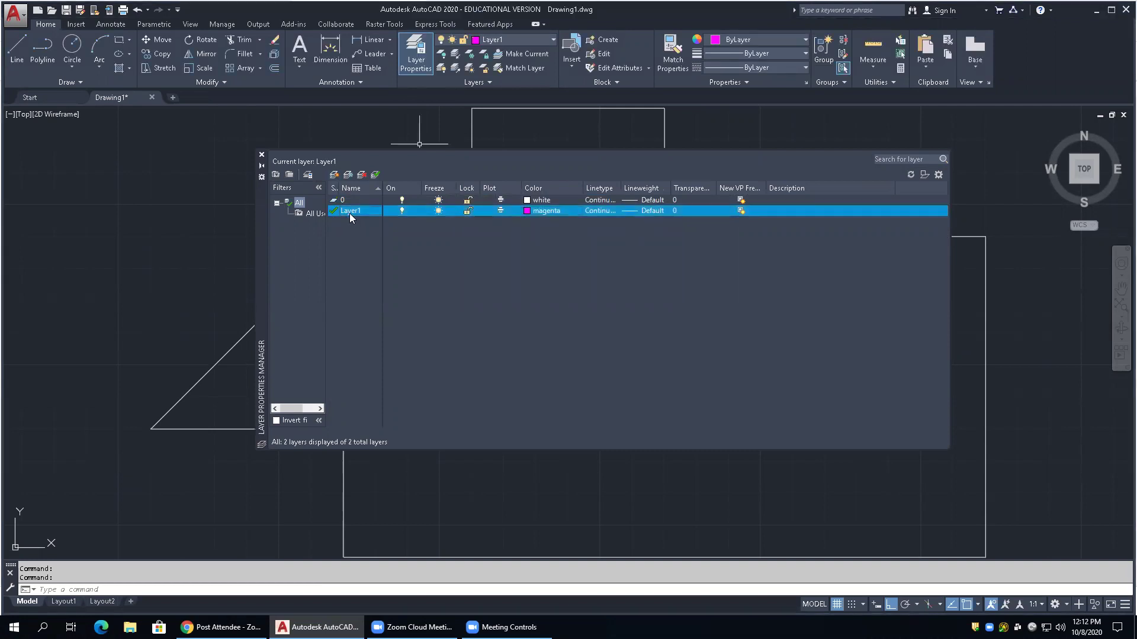
left_click(261, 154)
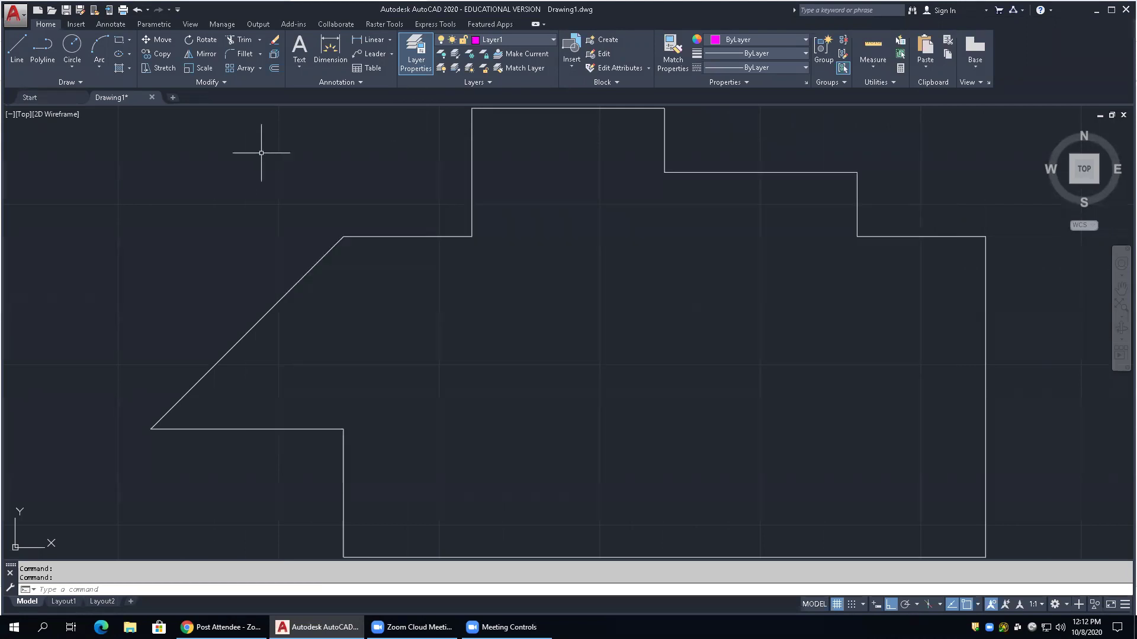
Place a horizontal linear dimension about 8.09 units long in the empty space to the right of the outline
scroll(225, 267, "down", 4)
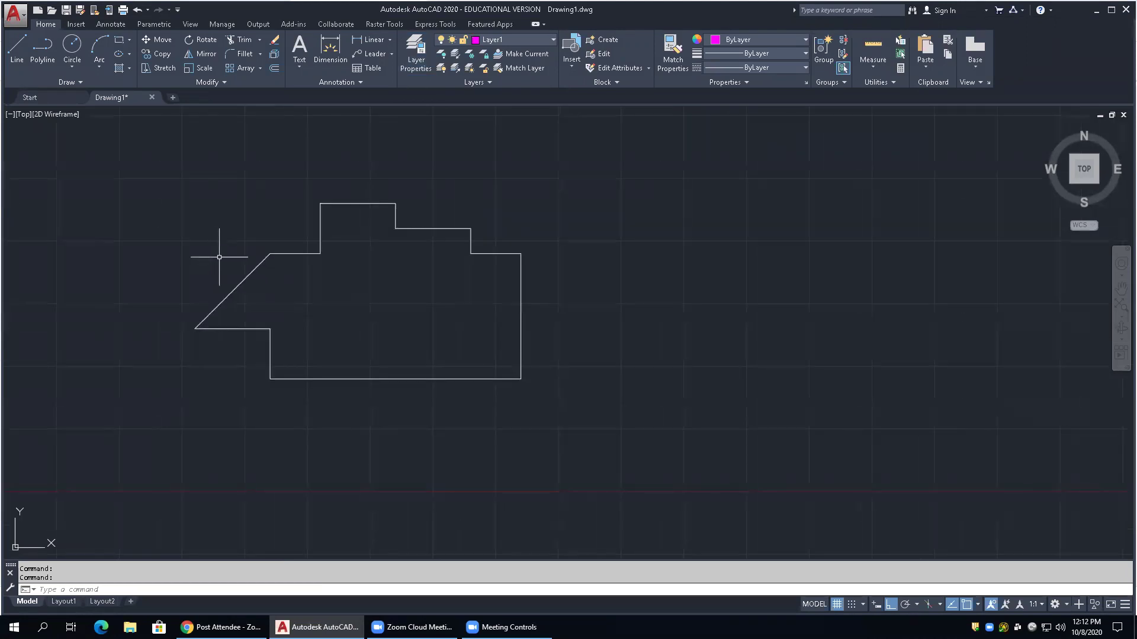
left_click(370, 40)
left_click(597, 320)
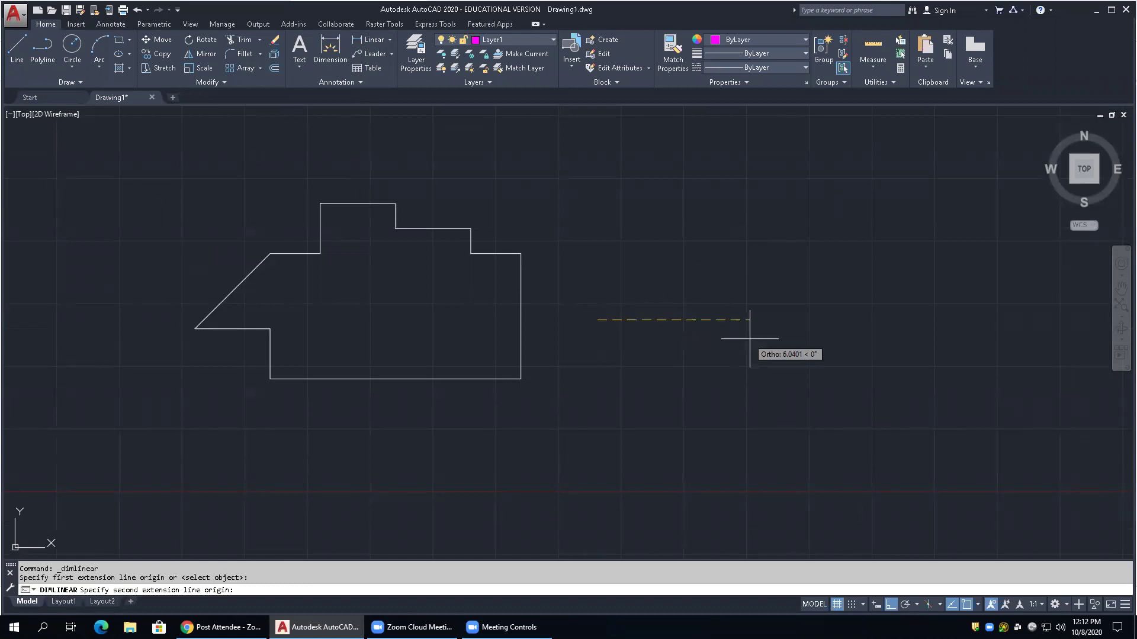
left_click(801, 336)
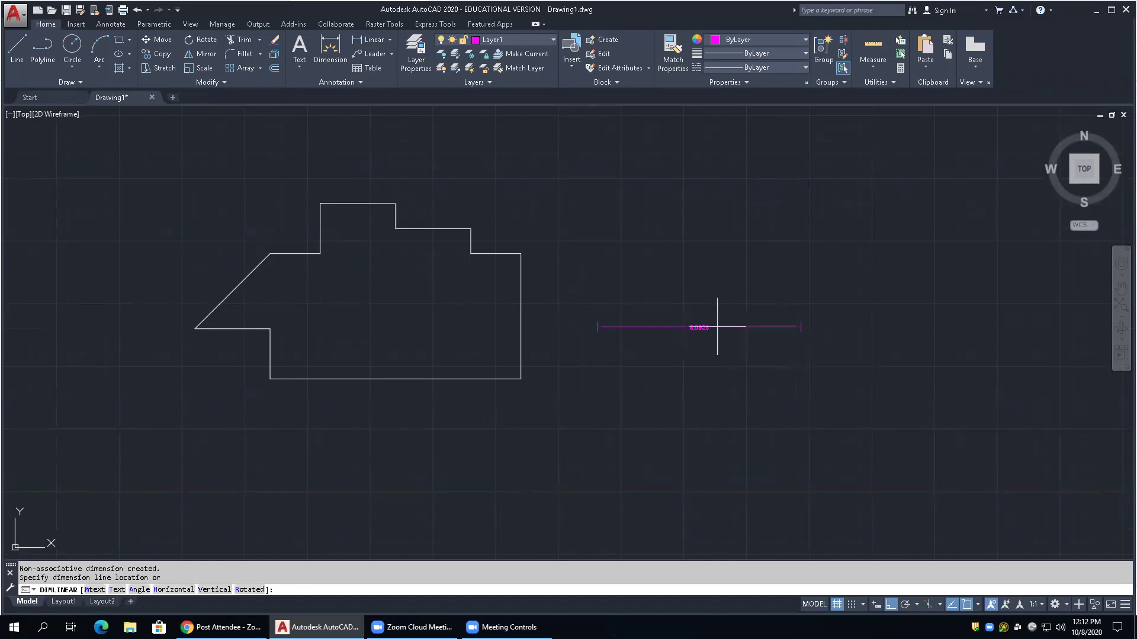
left_click(703, 277)
scroll(704, 270, "up", 4)
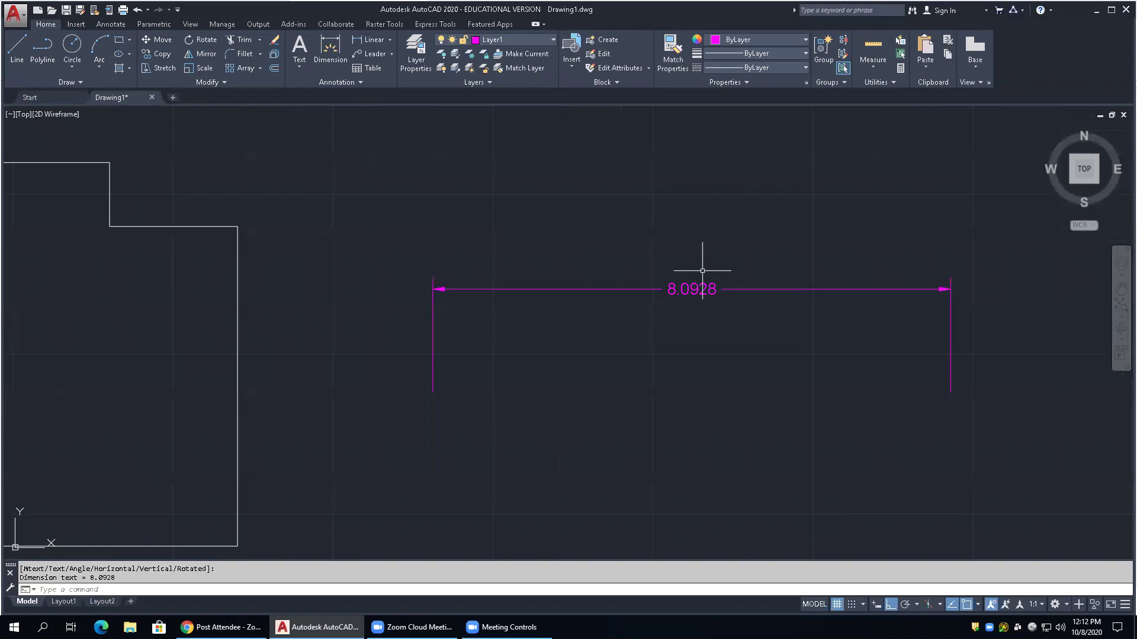
scroll(871, 251, "up", 2)
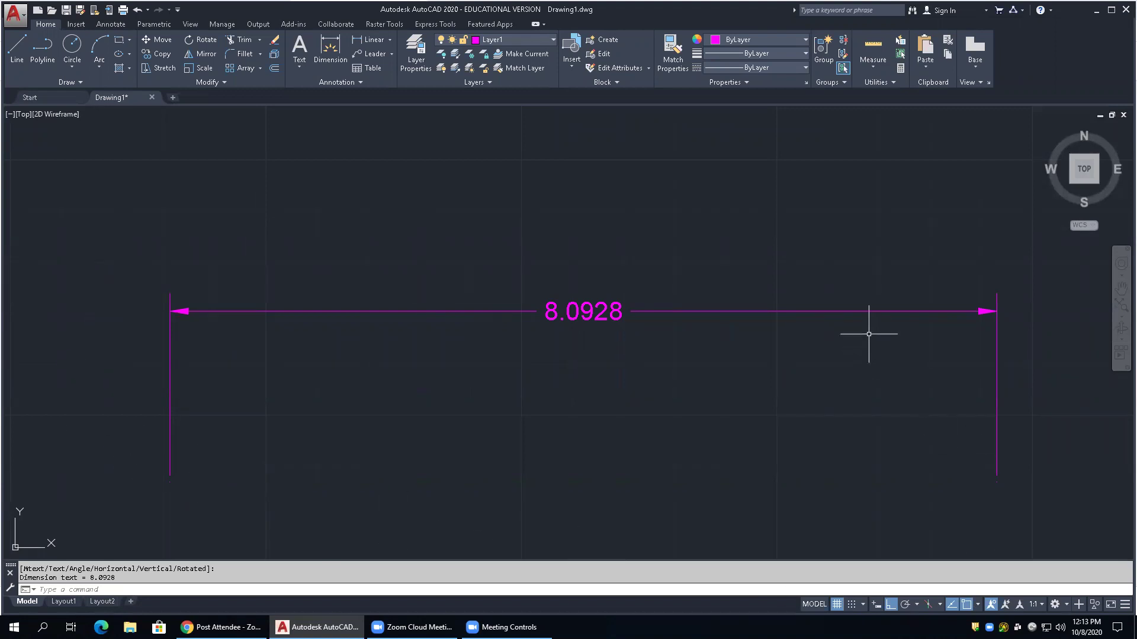
Inspect the sample dimension as one object, including its grips, extension lines, arrowheads and layer information
left_click(865, 311)
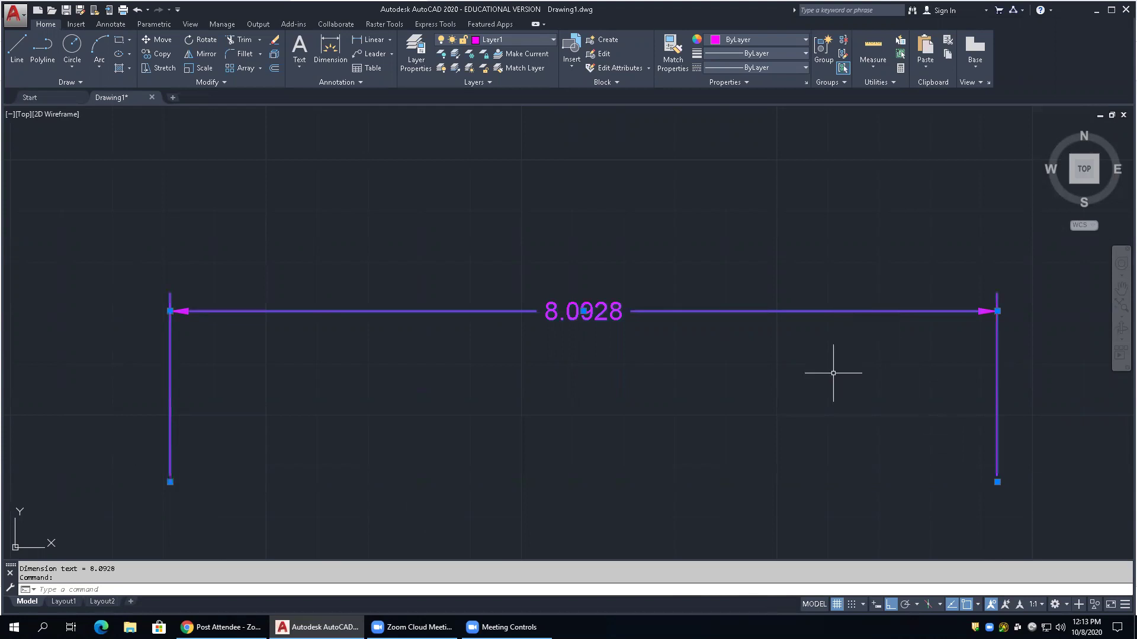
key("Escape")
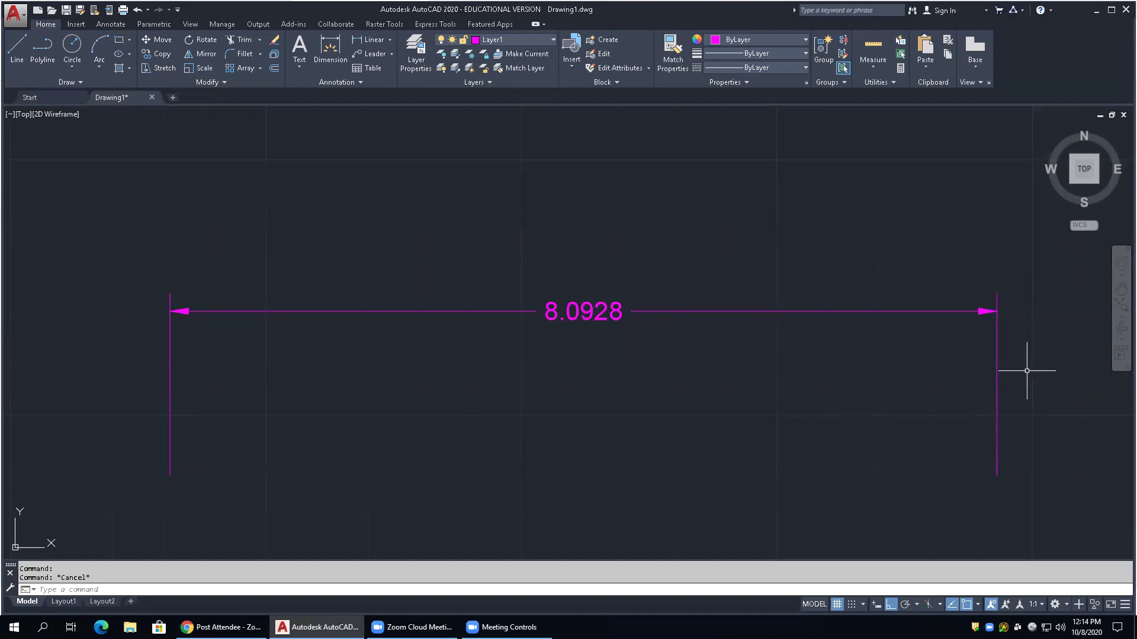
mouse_move(998, 358)
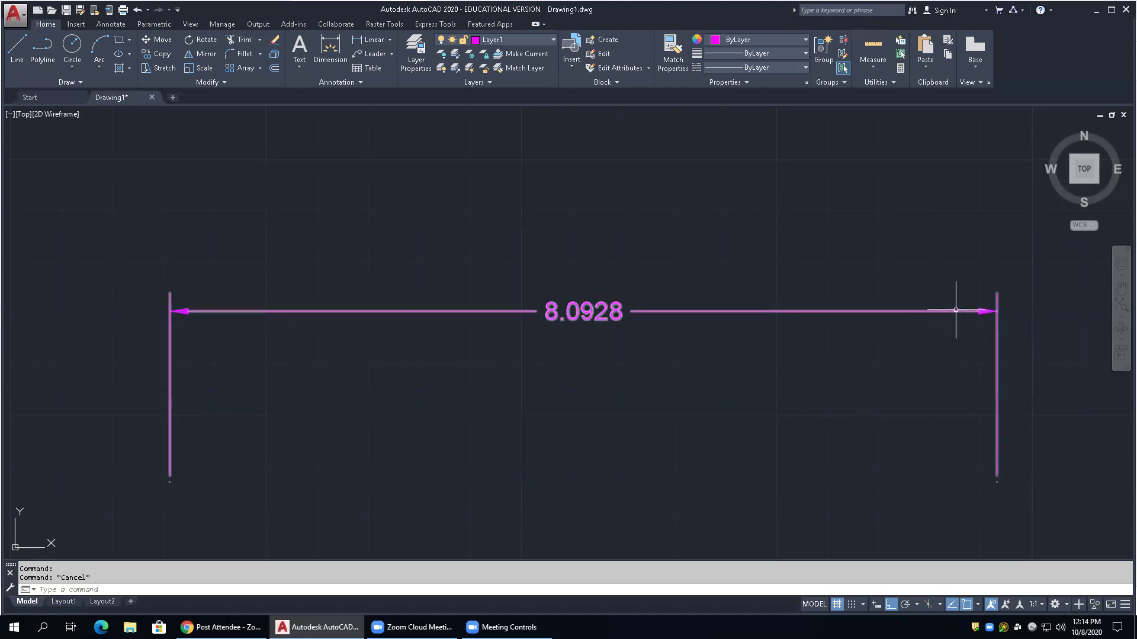
mouse_move(955, 310)
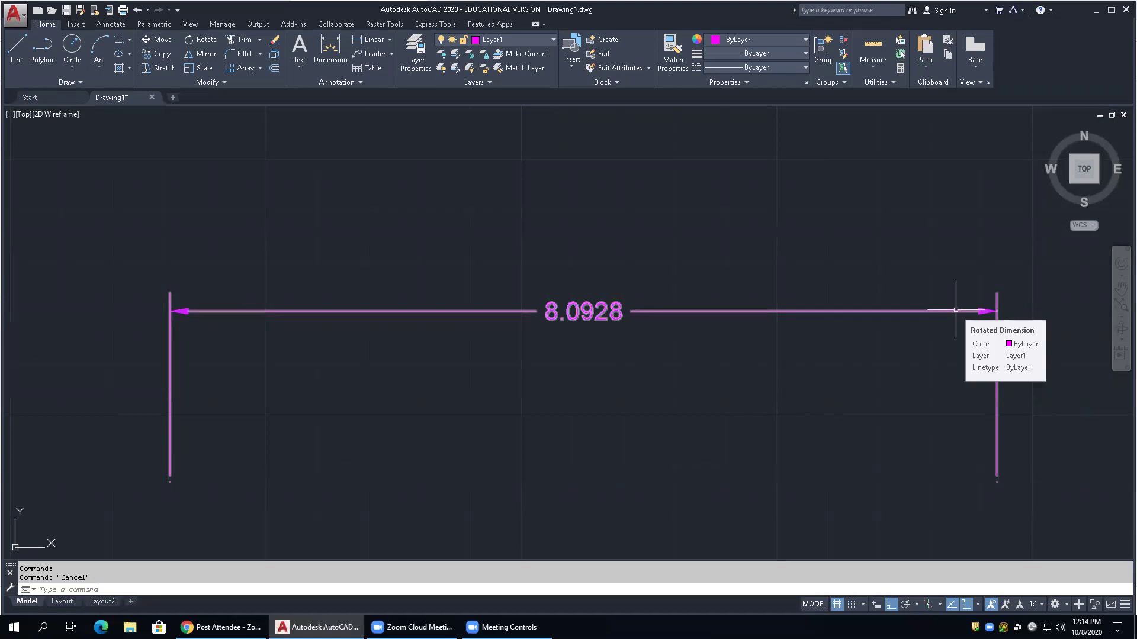
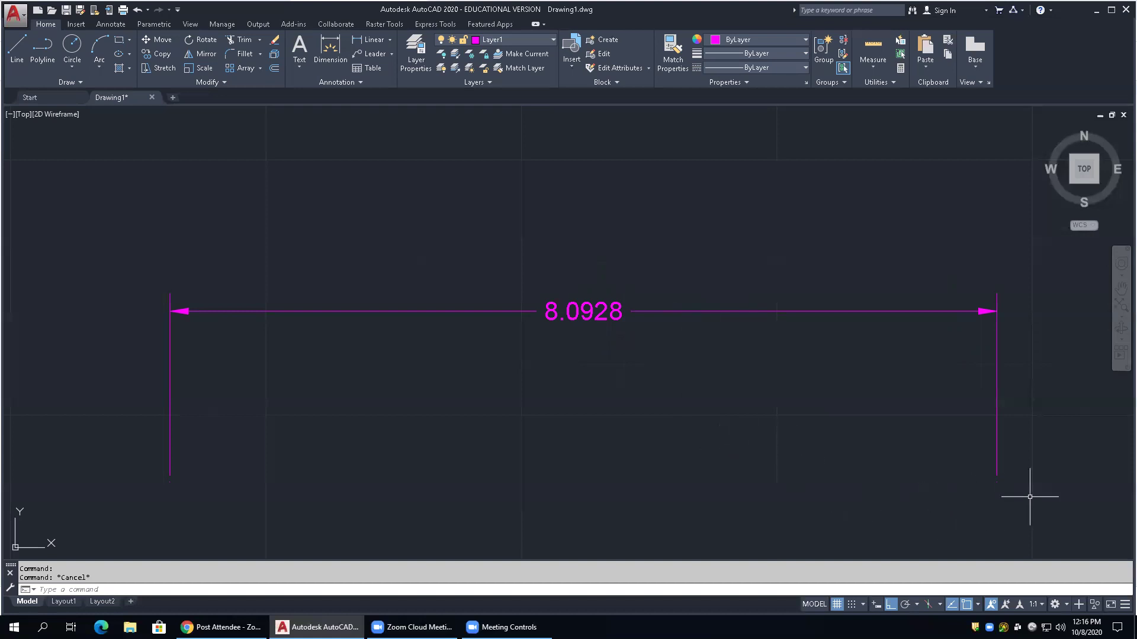
Examine the gap between the right extension line and its origin point, and check the drawing's layer list
scroll(1012, 486, "up", 8)
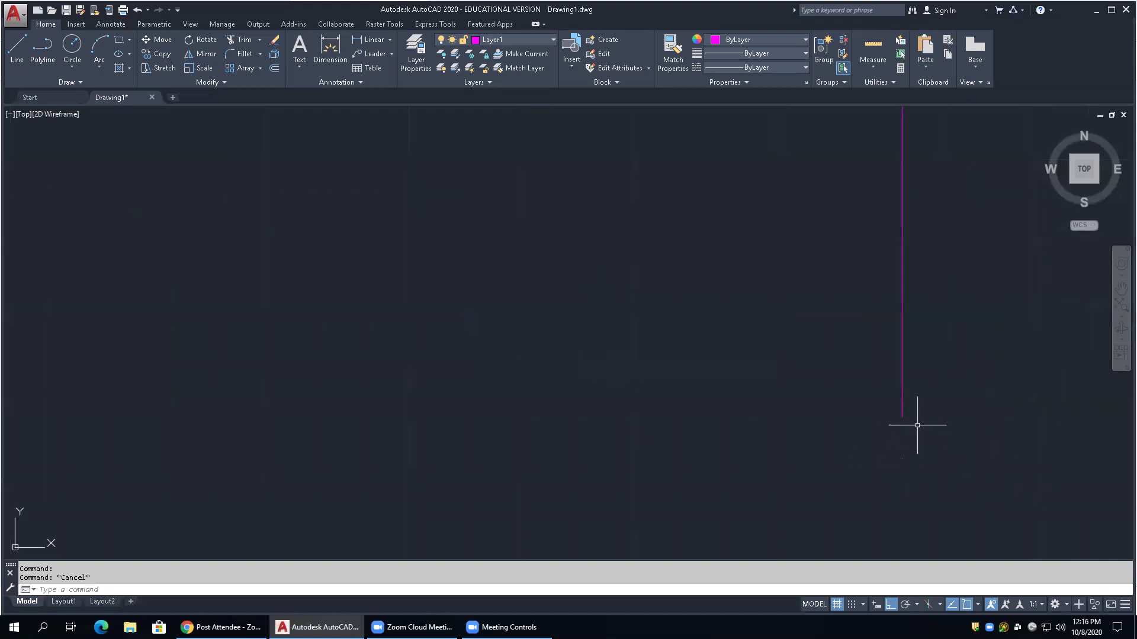
scroll(1040, 437, "down", 4)
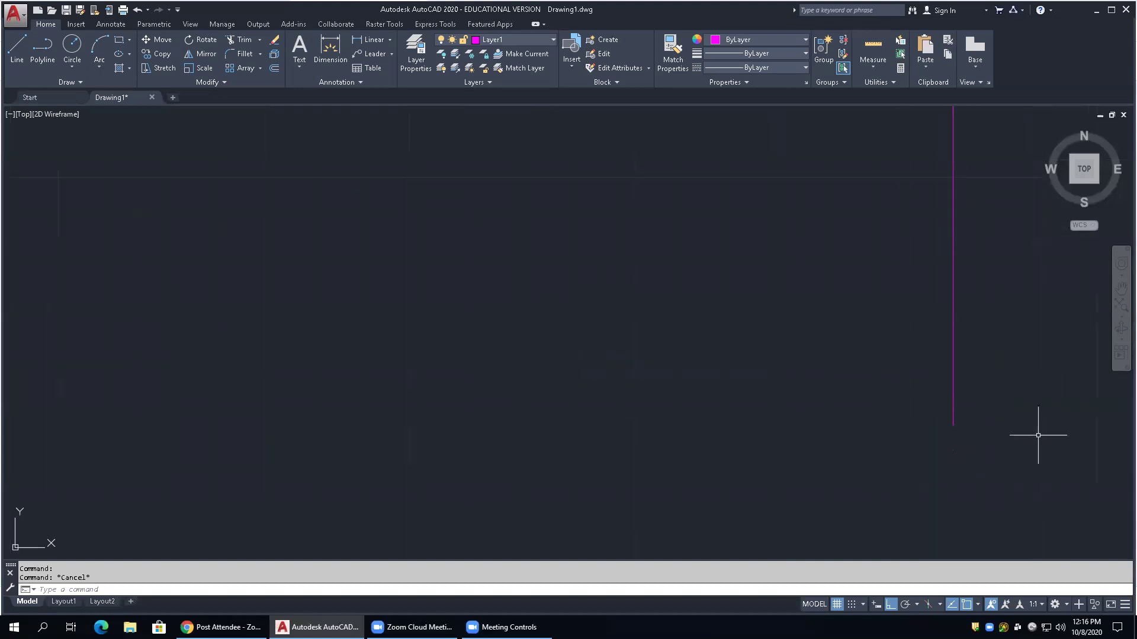
scroll(830, 401, "down", 3)
scroll(744, 452, "up", 6)
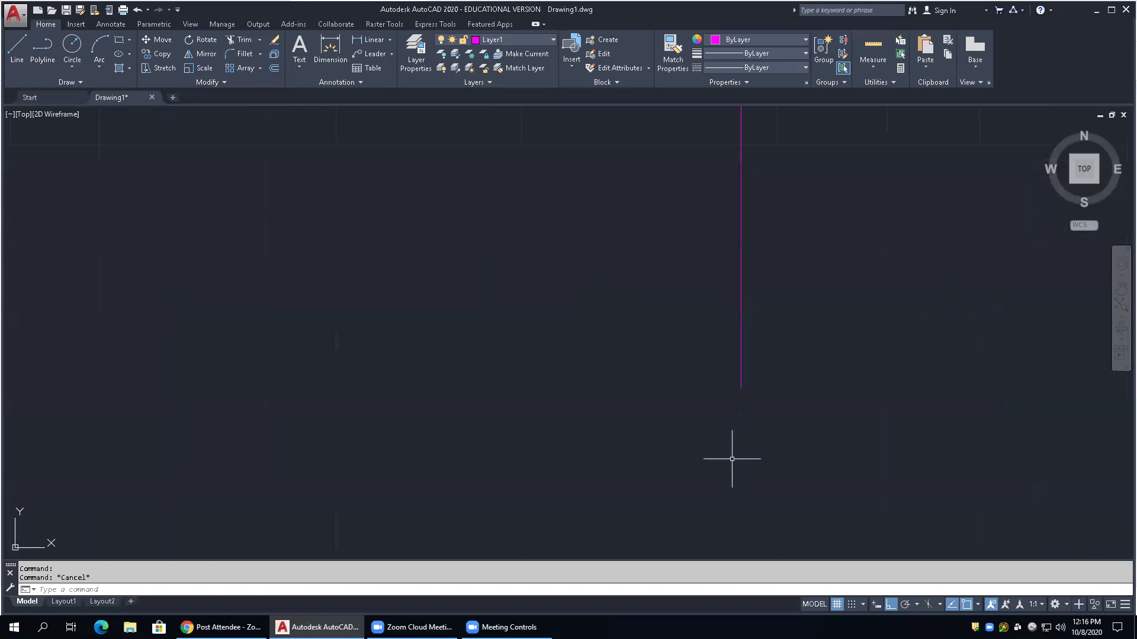
left_click(740, 377)
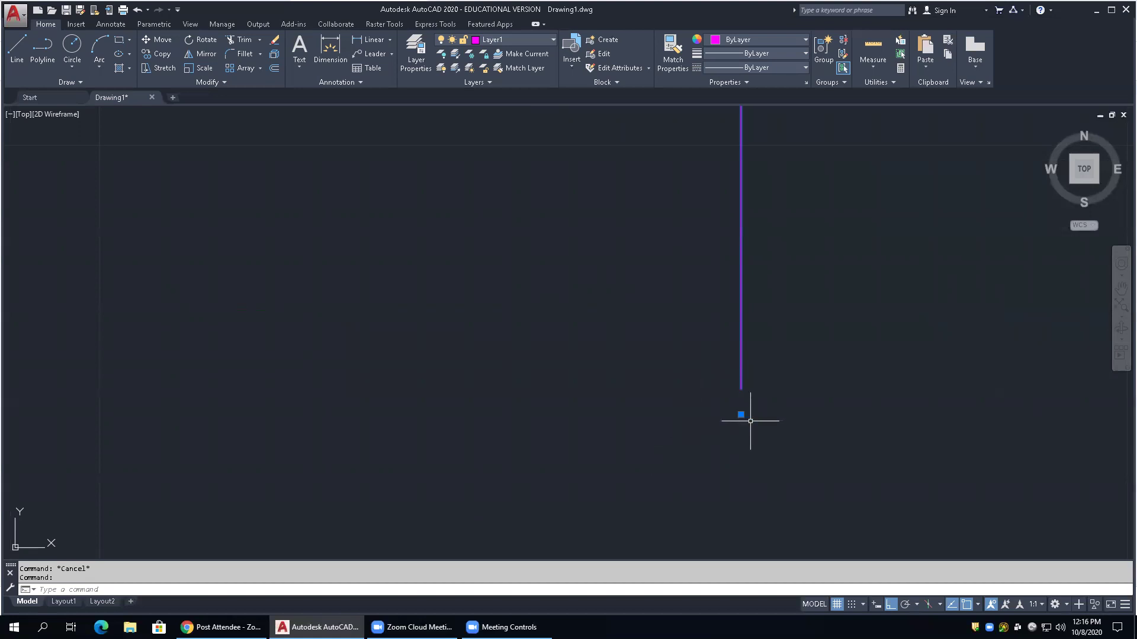
key("Escape")
scroll(421, 347, "down", 8)
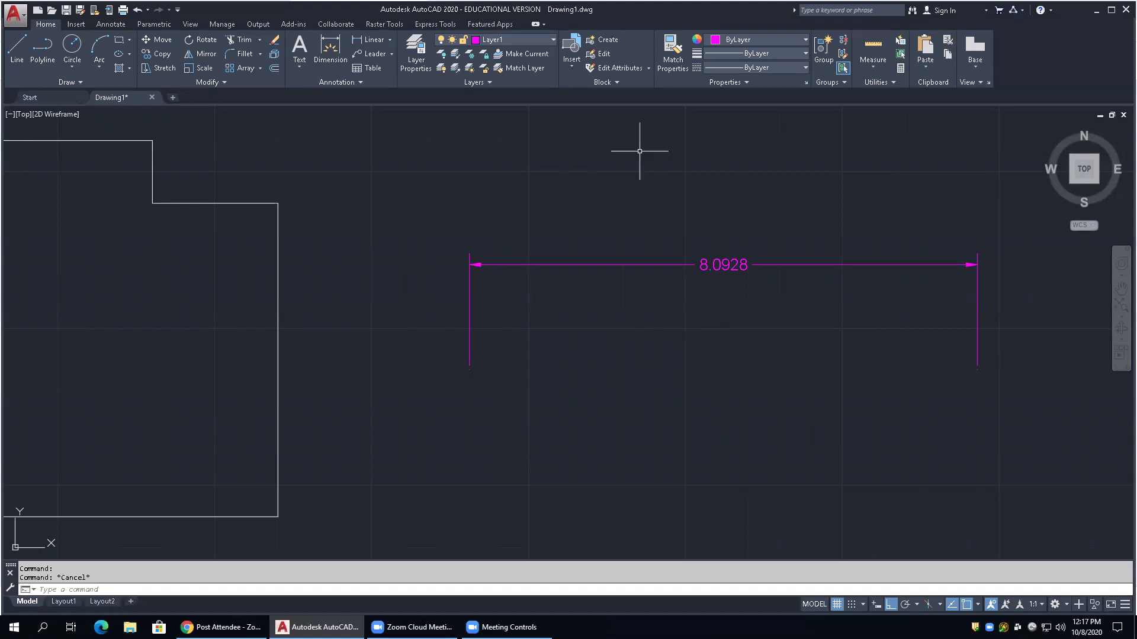
left_click(549, 42)
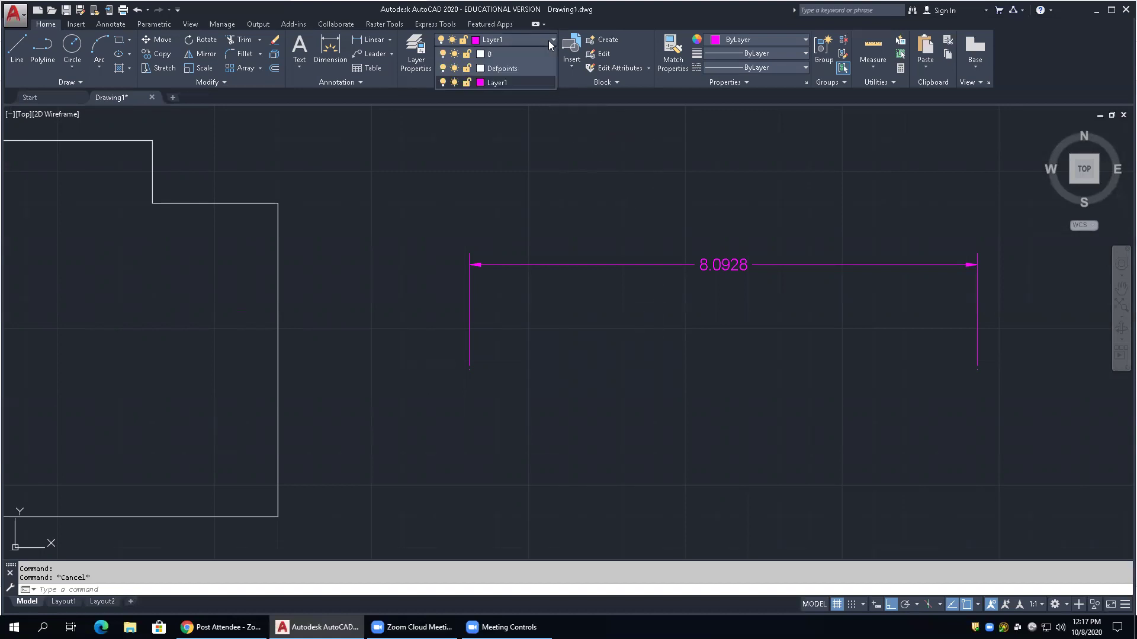
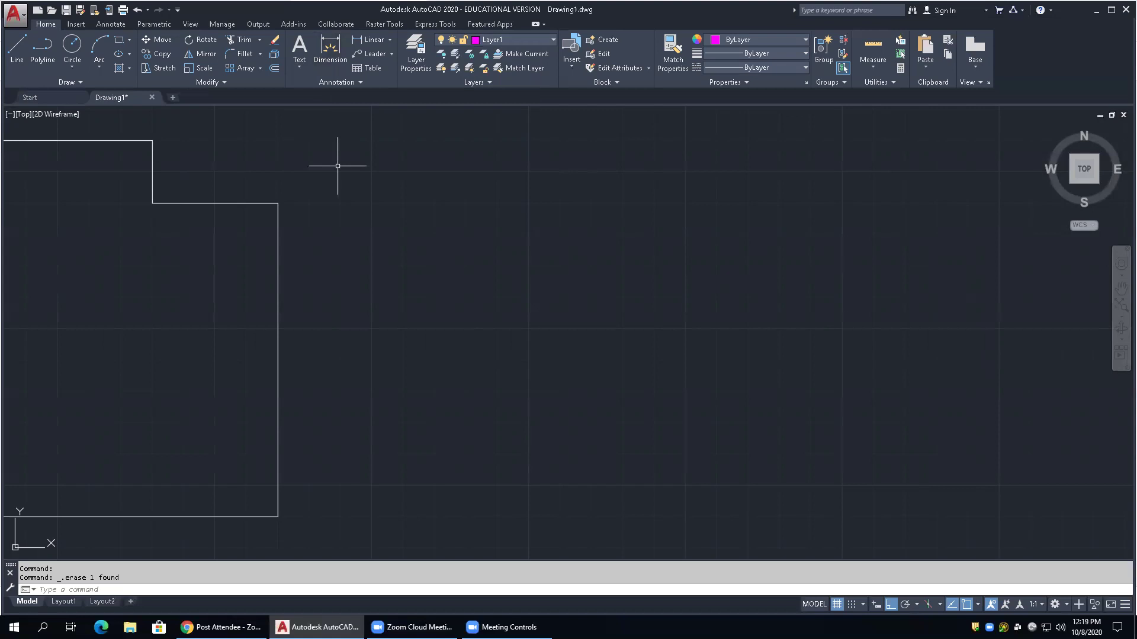
Review the available dimension styles in the Dimension Style Manager and close it without changes
left_click(391, 39)
left_click(366, 78)
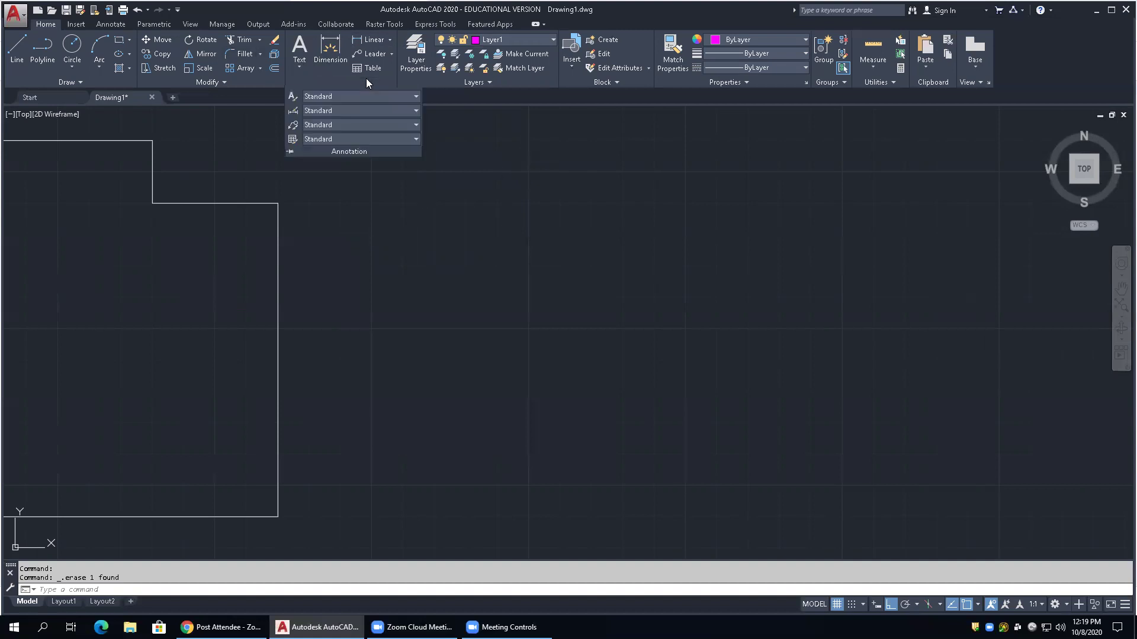
left_click(293, 114)
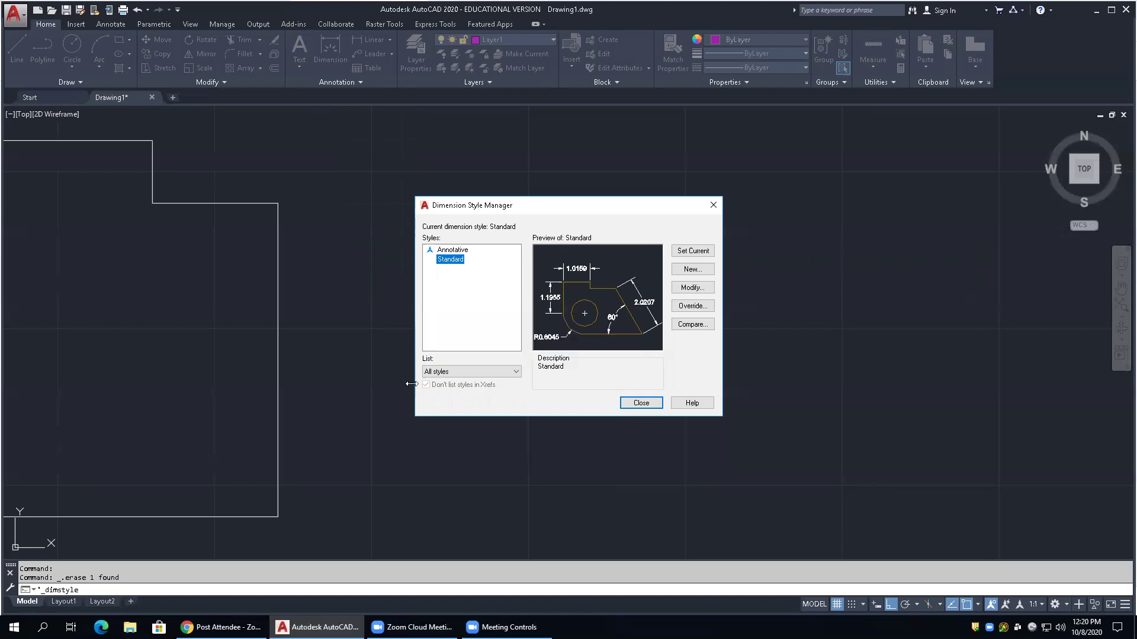
left_click(641, 403)
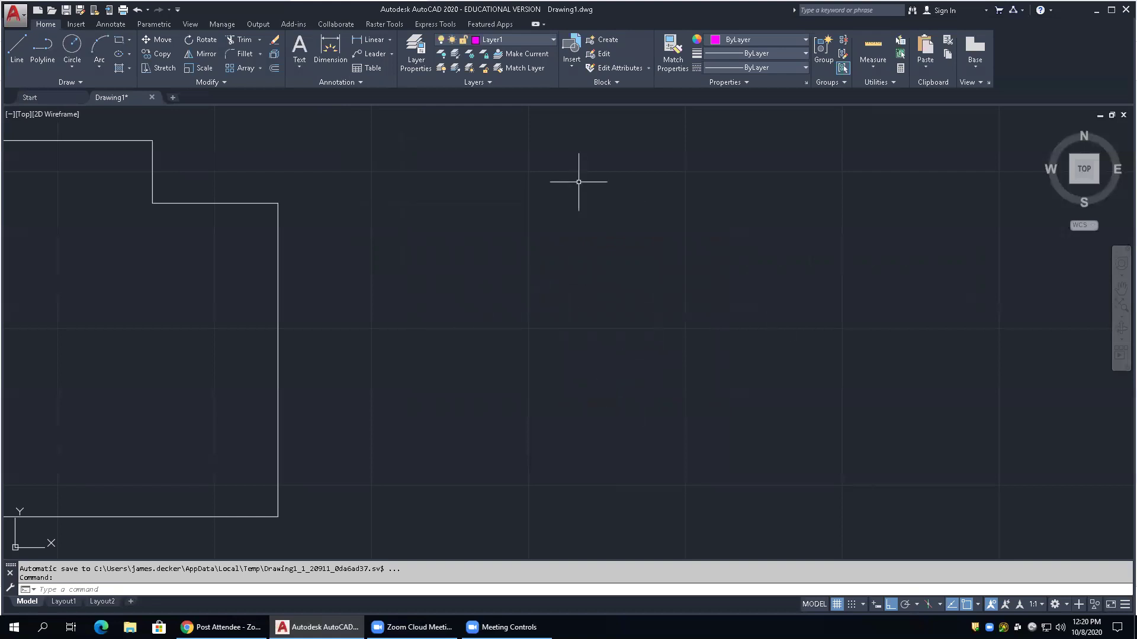
left_click(107, 24)
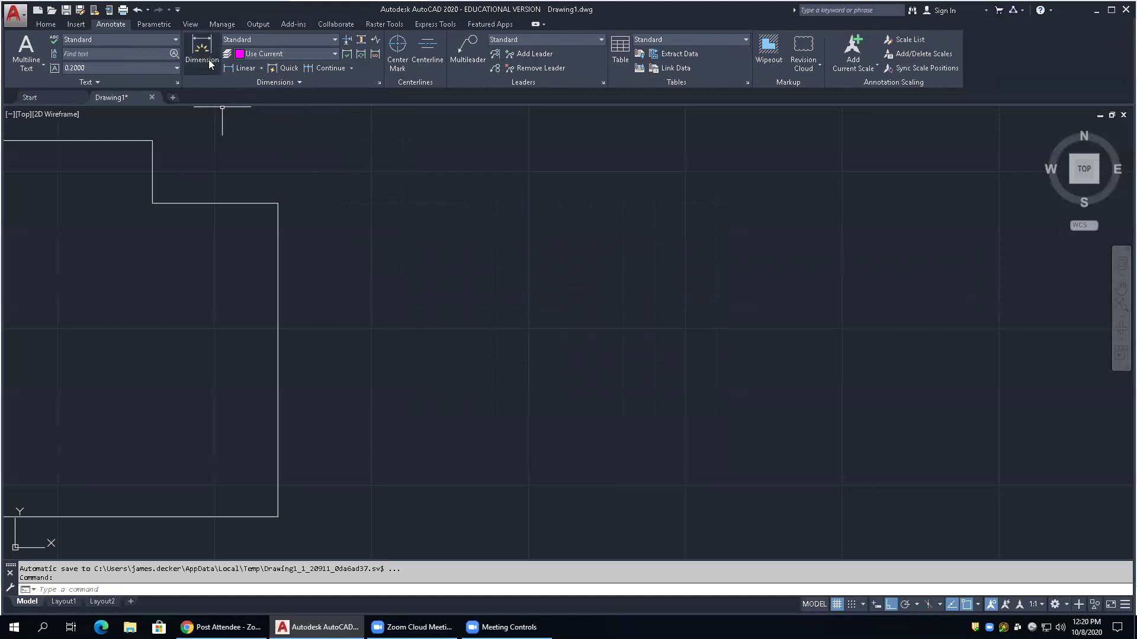
left_click(249, 68)
left_click(259, 70)
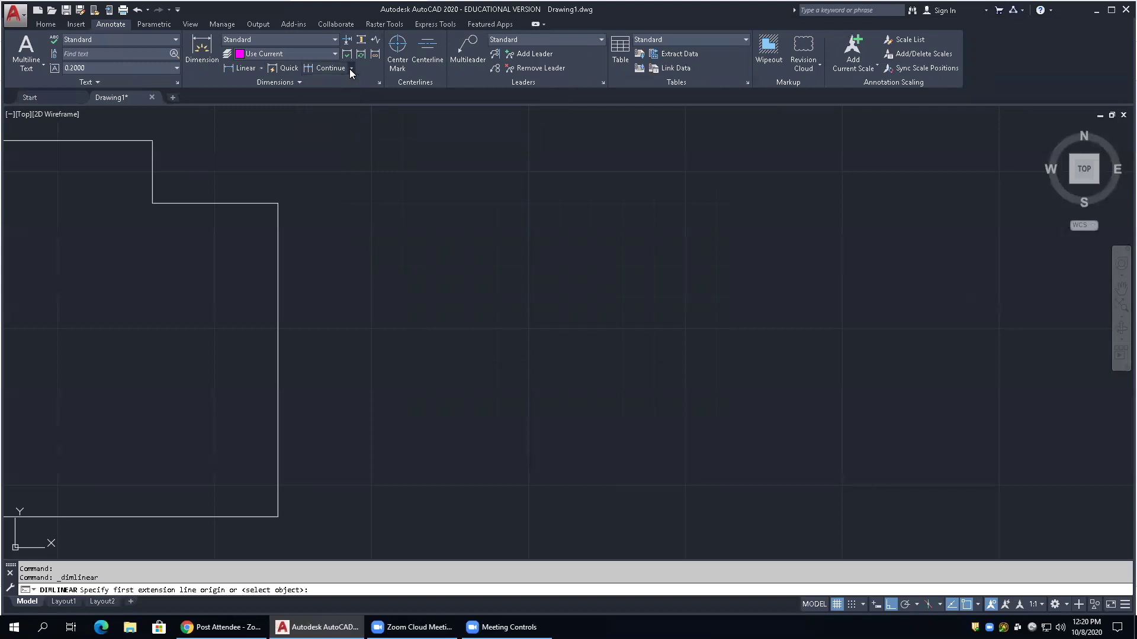
left_click(300, 83)
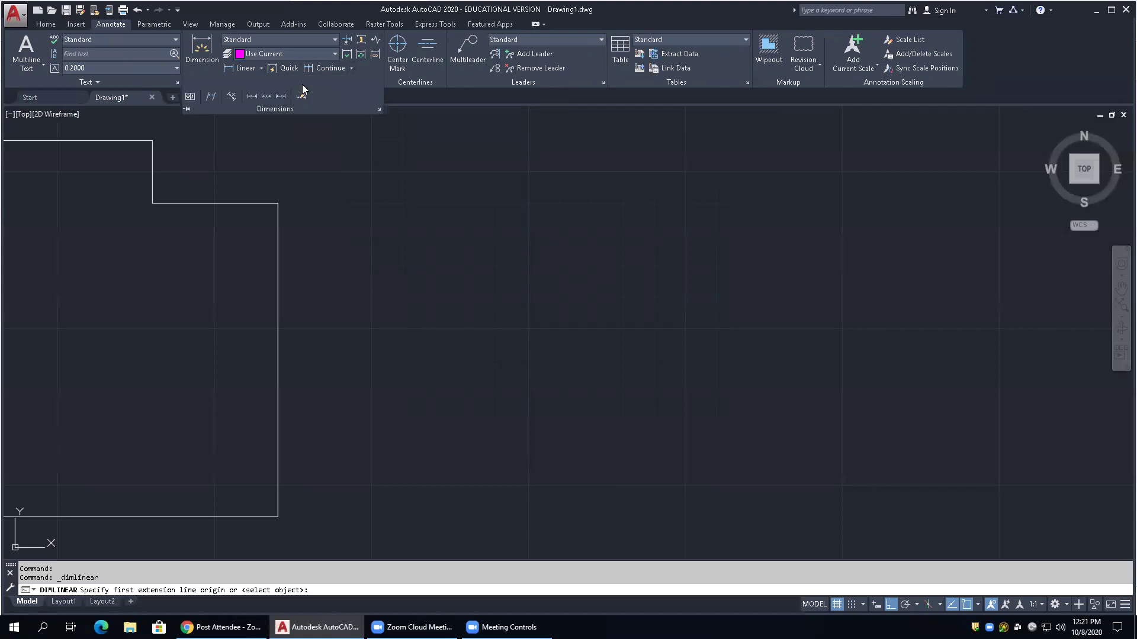
left_click(448, 145)
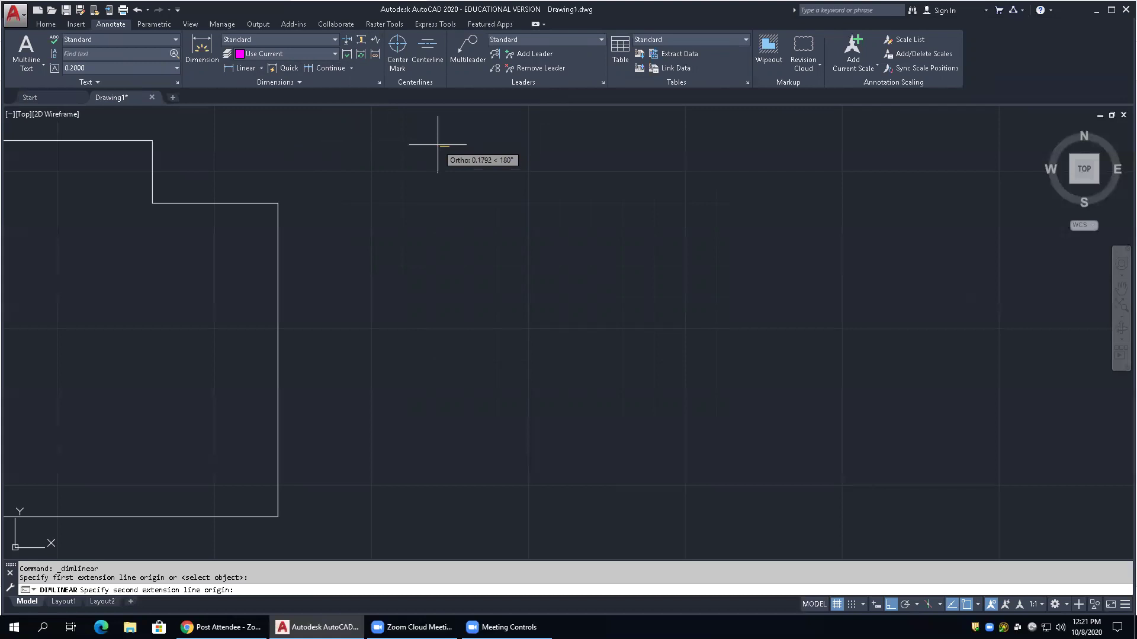
left_click(486, 190)
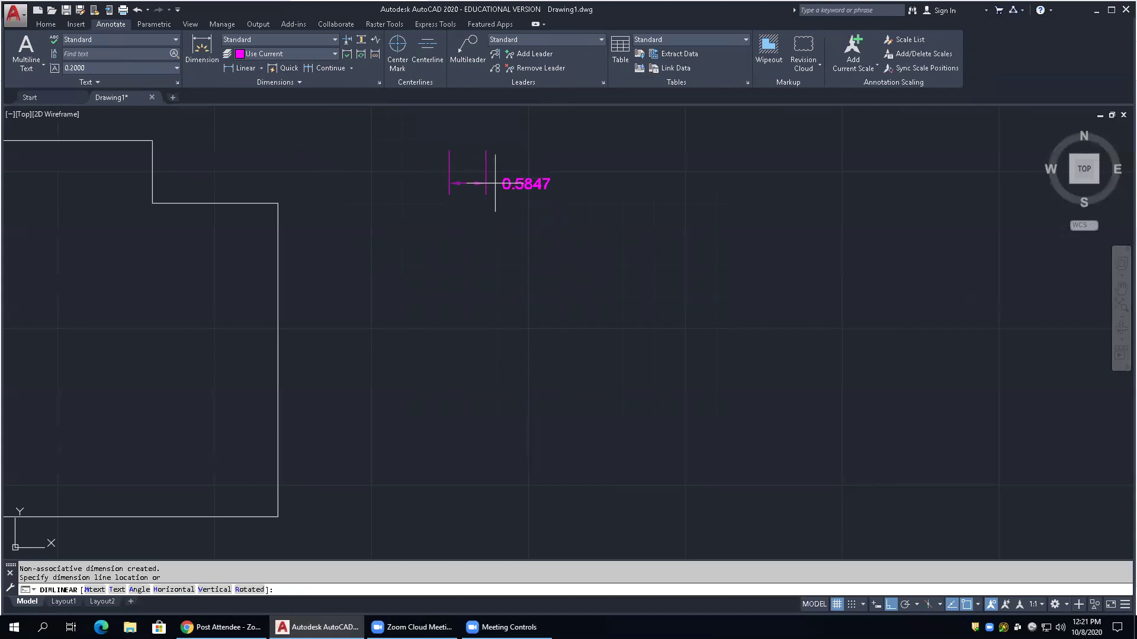
key("Escape")
Add a horizontal linear dimension from the outline's leftmost point to the lower-left corner of its base, placed below the outline
scroll(637, 222, "down", 2)
scroll(637, 222, "down", 3)
scroll(355, 254, "up", 4)
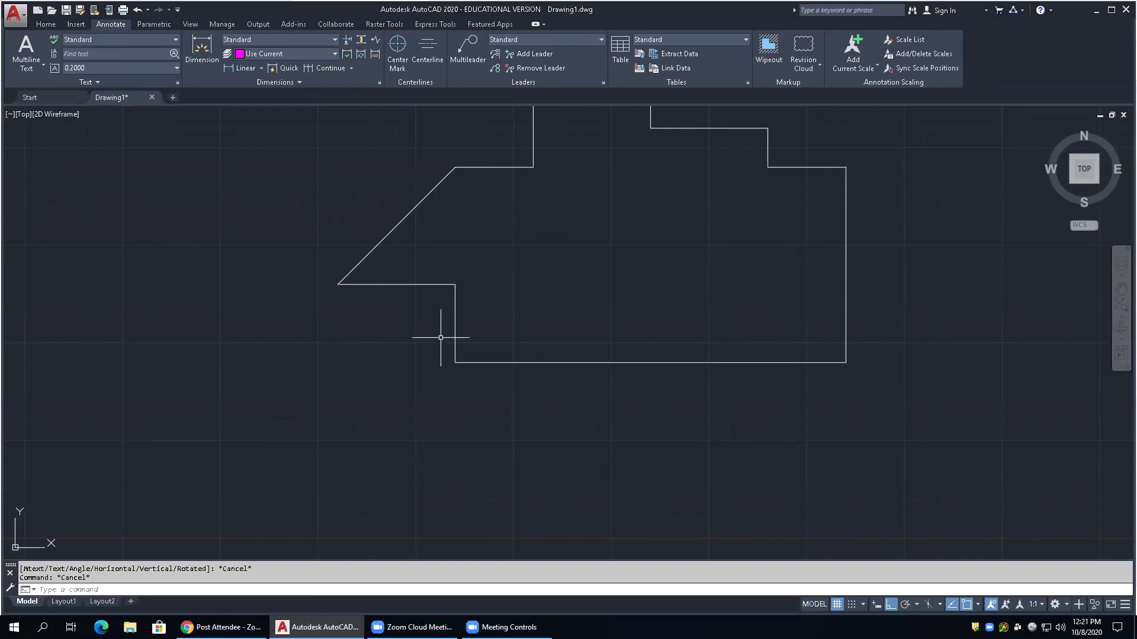
left_click(245, 68)
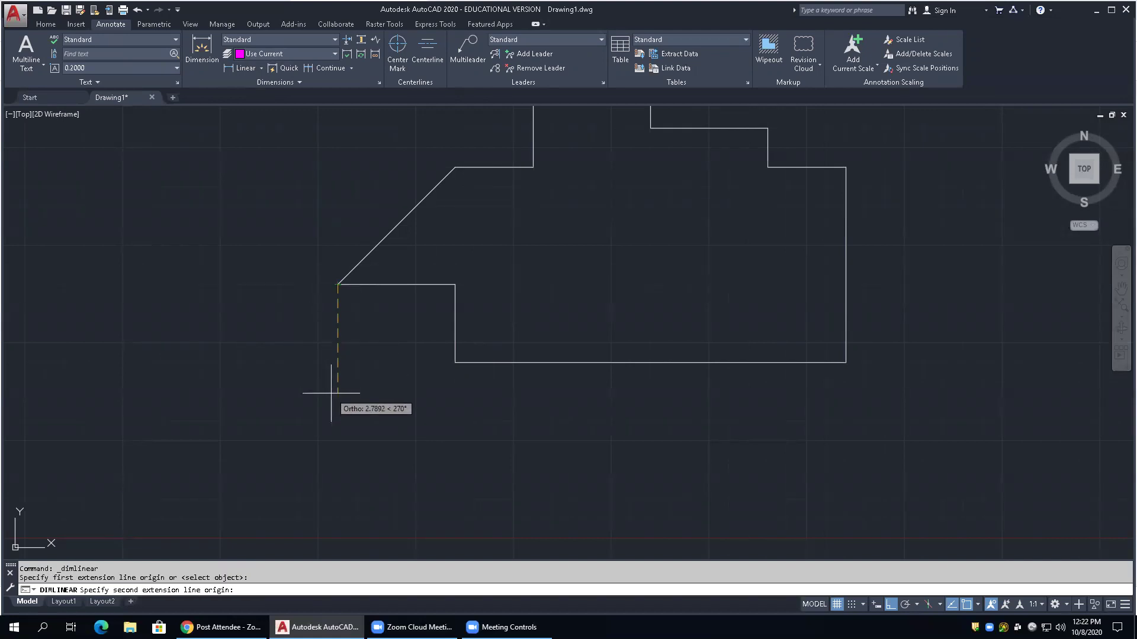
left_click(455, 363)
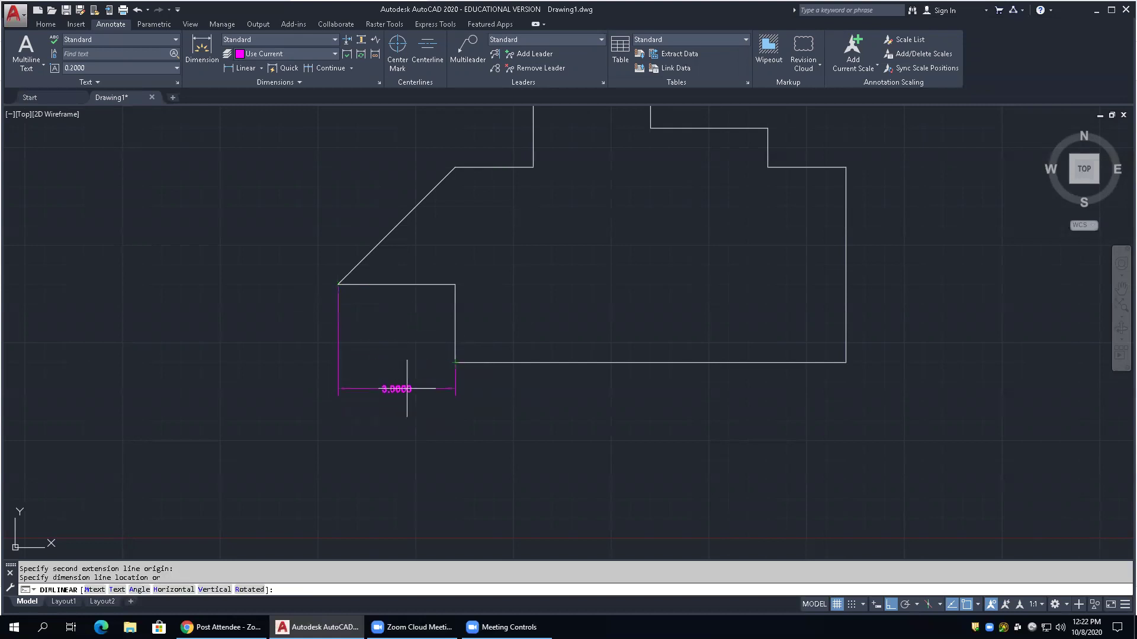
left_click(430, 416)
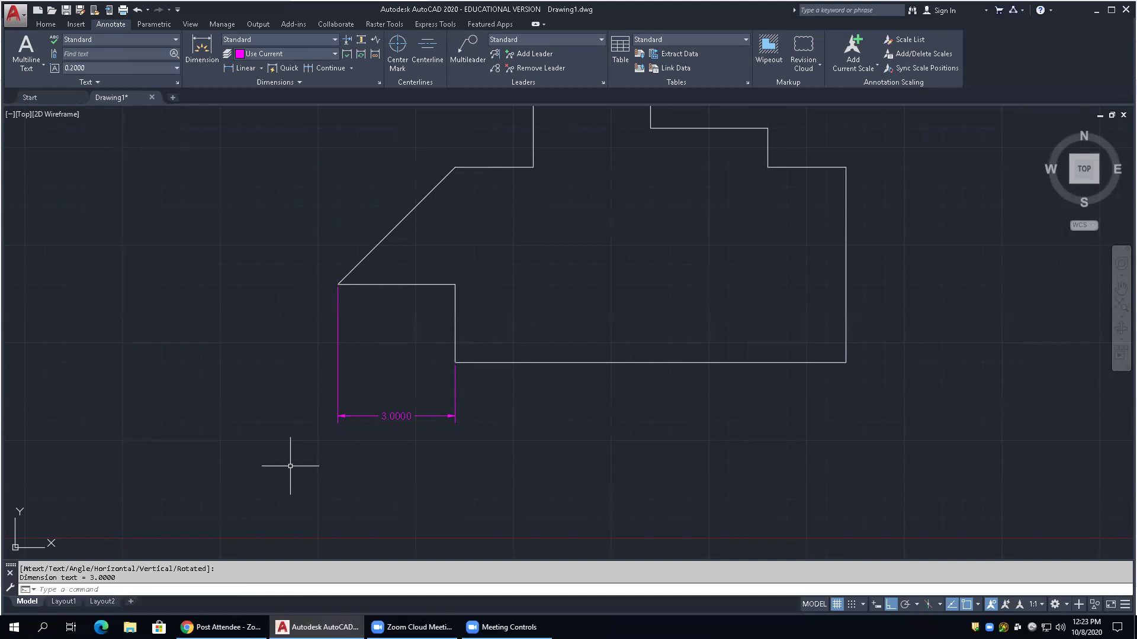
Add a linear dimension to the outline's bottom edge by selecting the edge, aligning its dimension line with the adjacent 3.0000 dimension
left_click(241, 68)
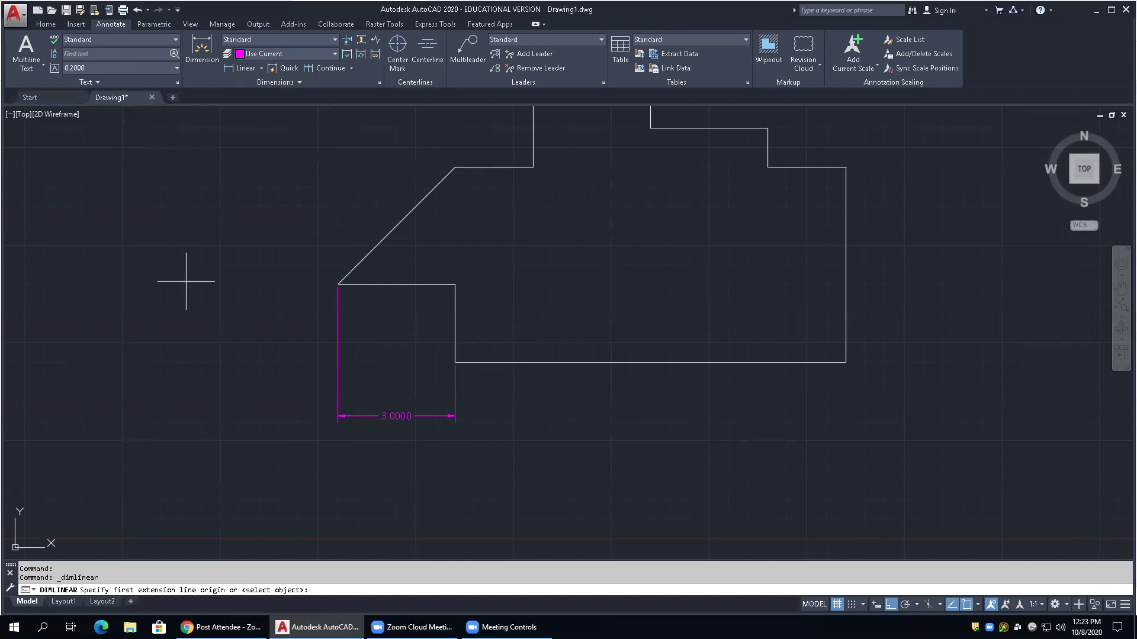
key("Return")
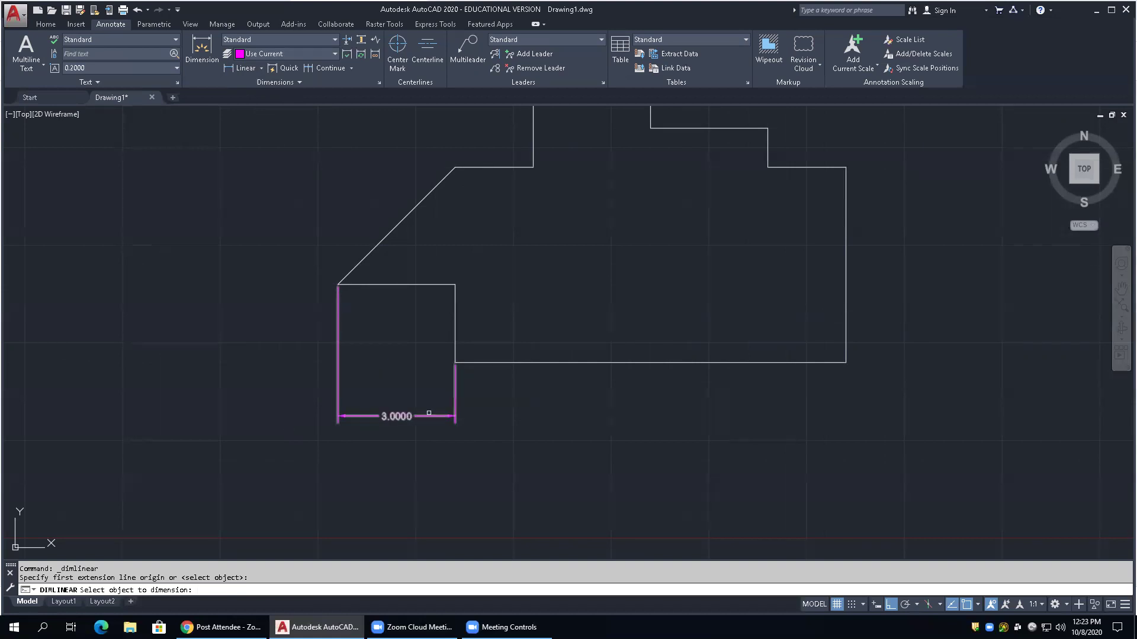
left_click(496, 363)
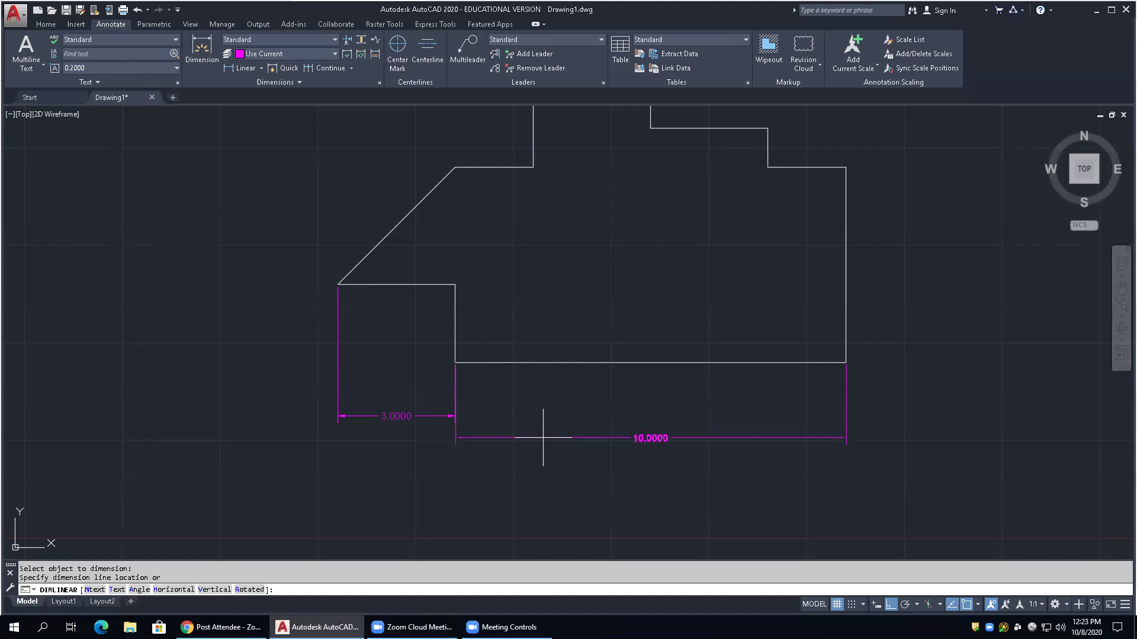
left_click(455, 416)
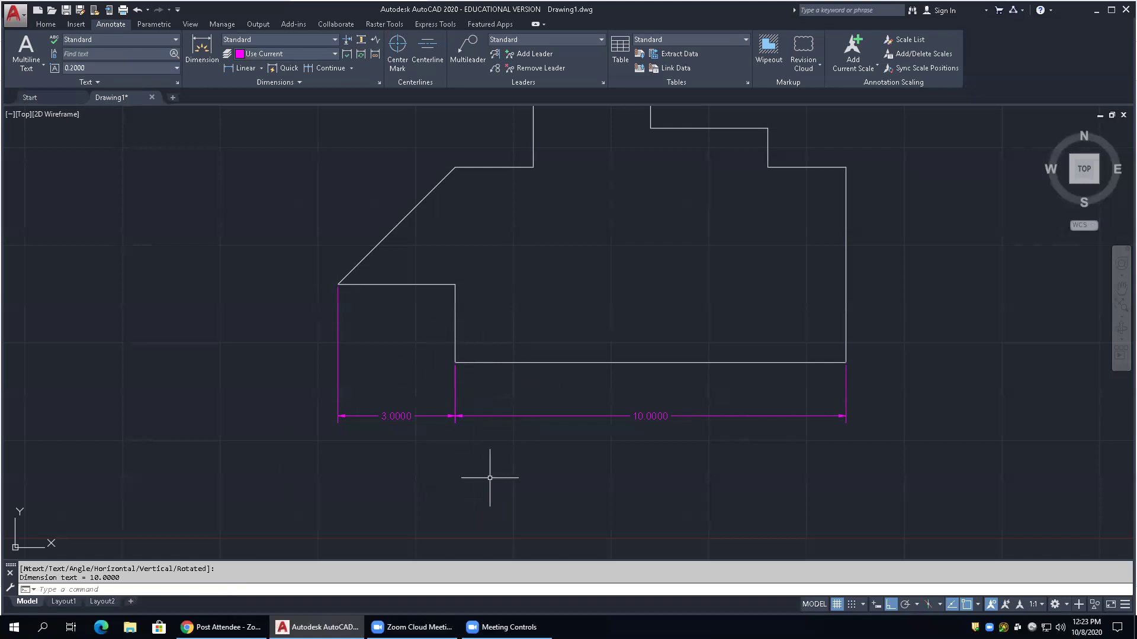
Inspect the grips of the two horizontal dimensions below the outline, one dimension at a time, and clear the selection
left_click(433, 416)
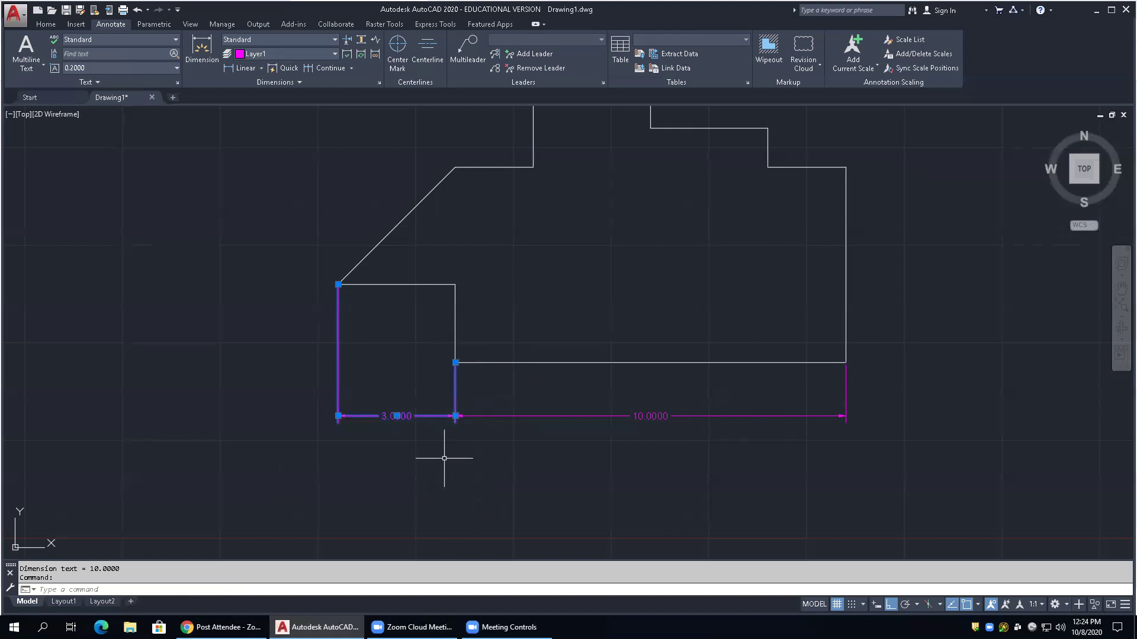
key("Escape")
left_click(494, 416)
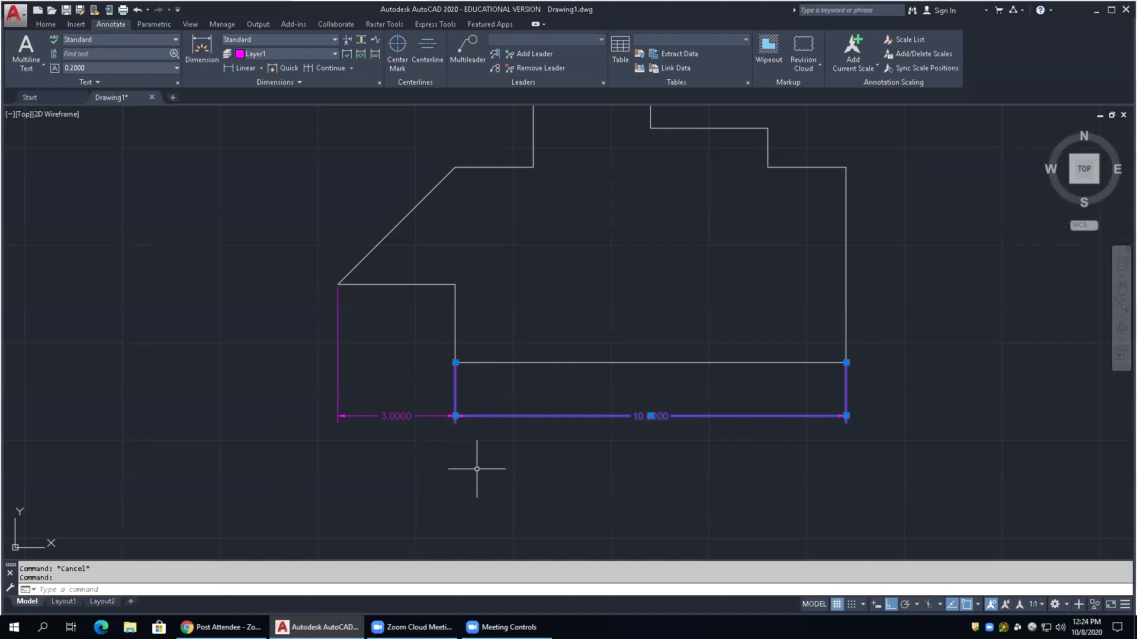
key("Escape")
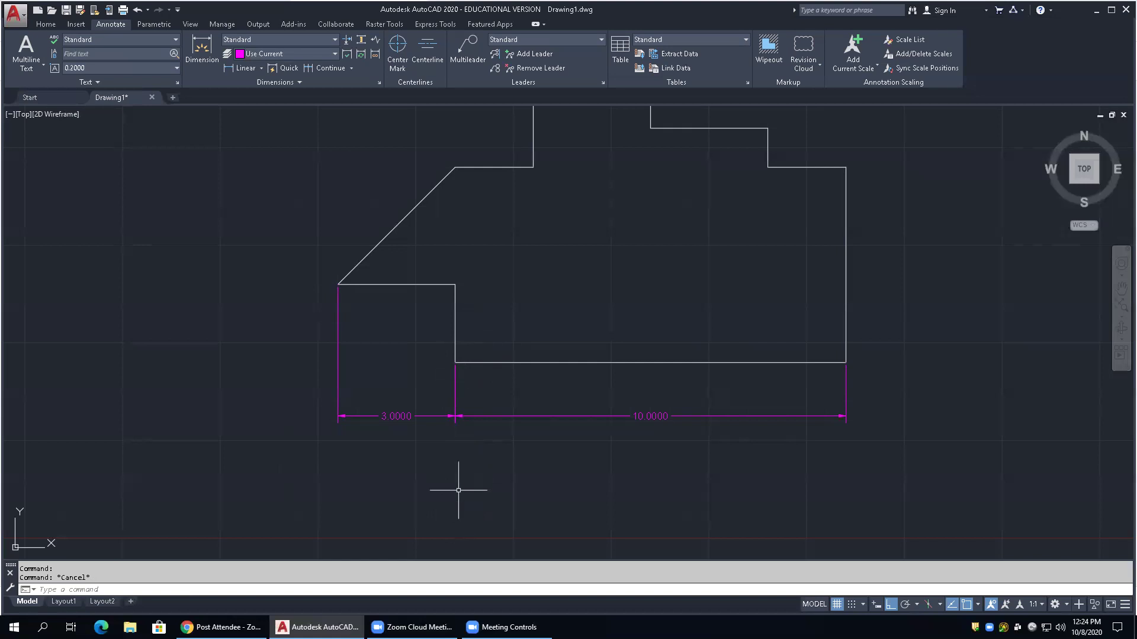
Add a vertical linear dimension to the short edge of the lower-left notch, placed inside the outline to the right of the edge
scroll(658, 396, "down", 4)
scroll(638, 324, "up", 2)
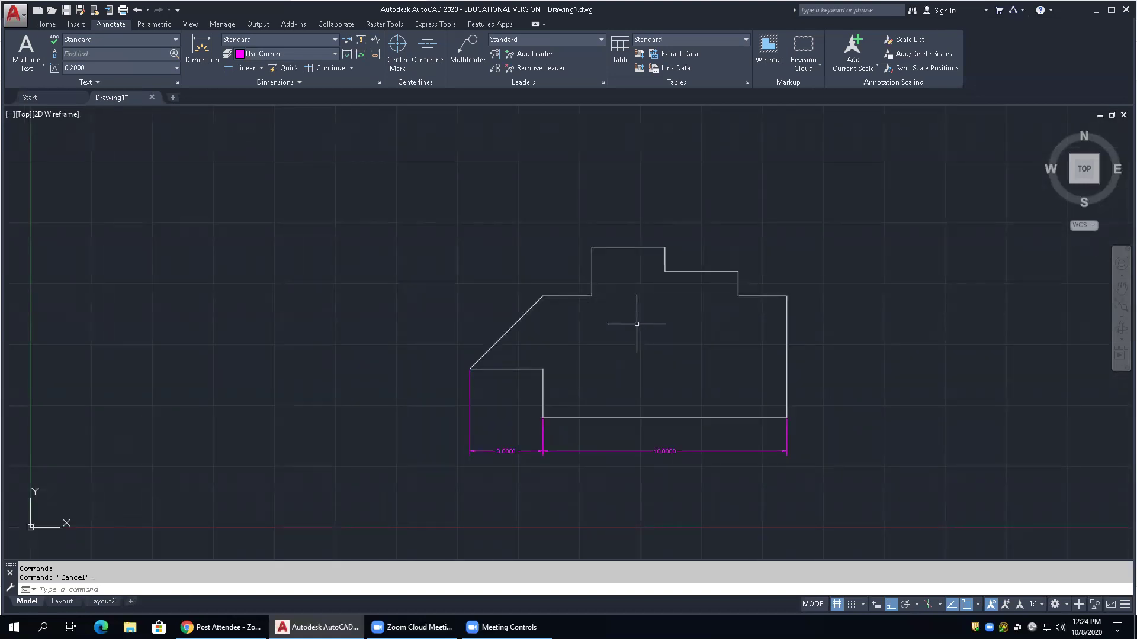
scroll(542, 387, "up", 6)
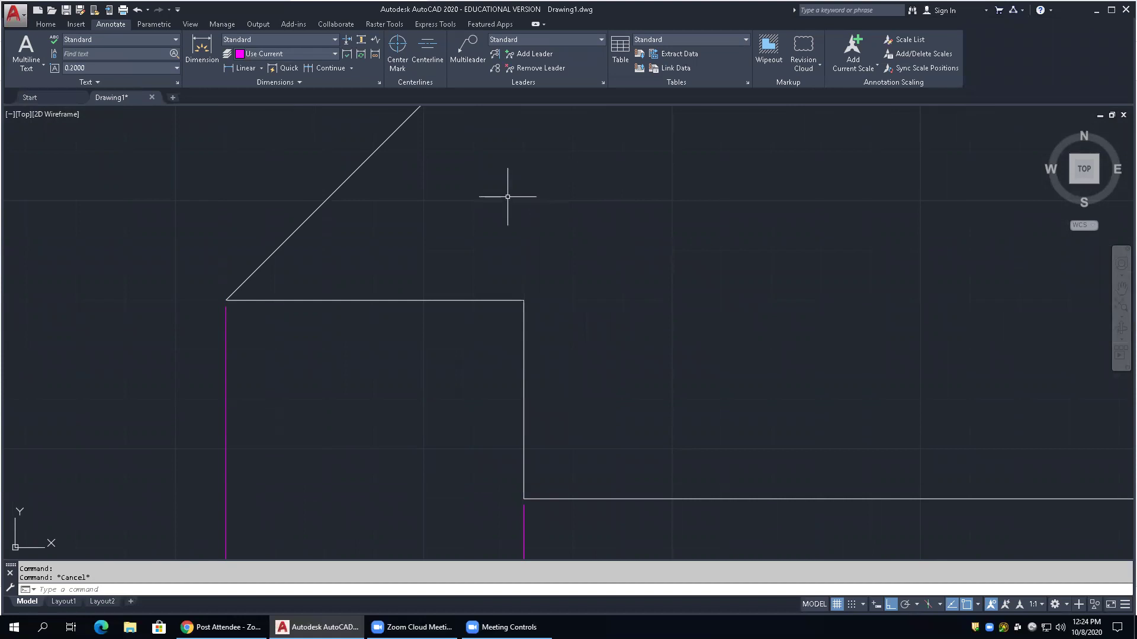
left_click(246, 72)
scroll(584, 279, "down", 2)
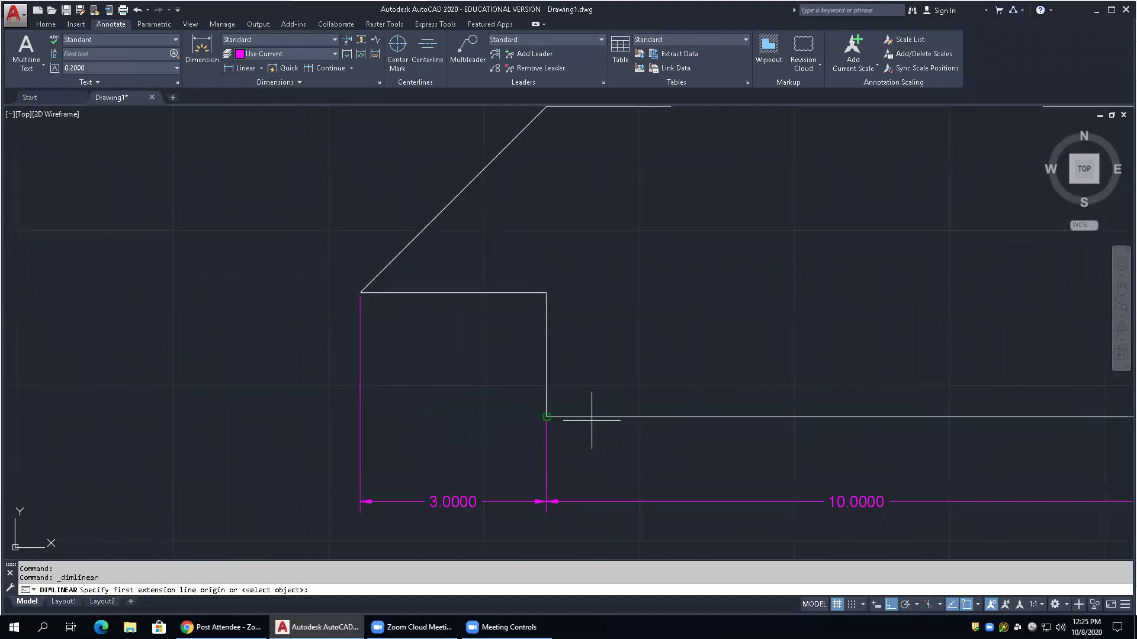
left_click(546, 417)
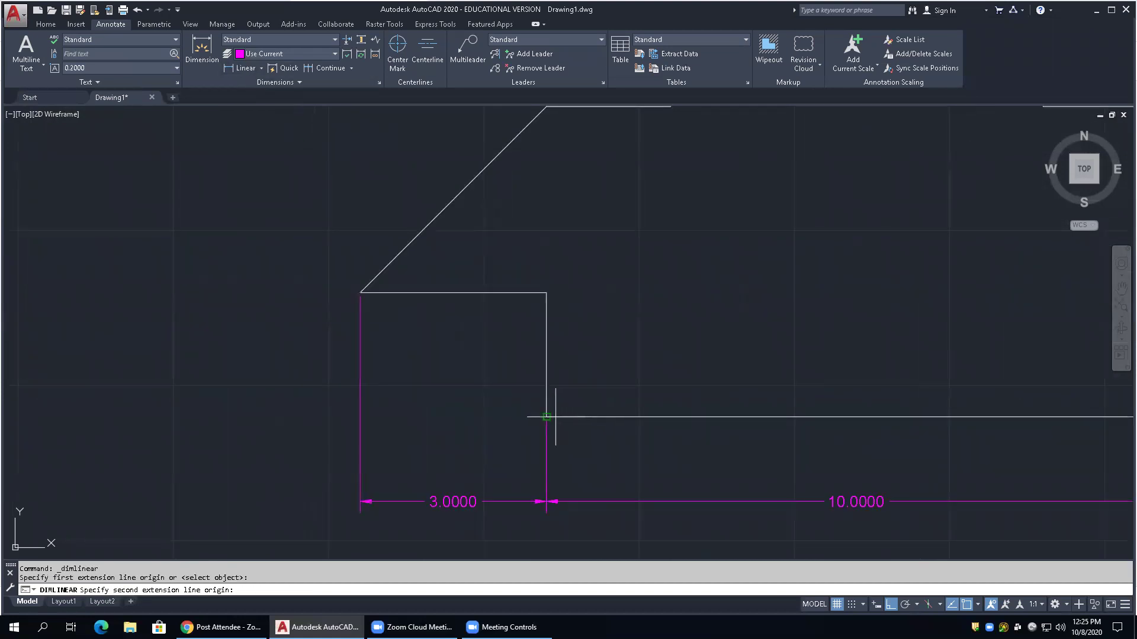
left_click(545, 293)
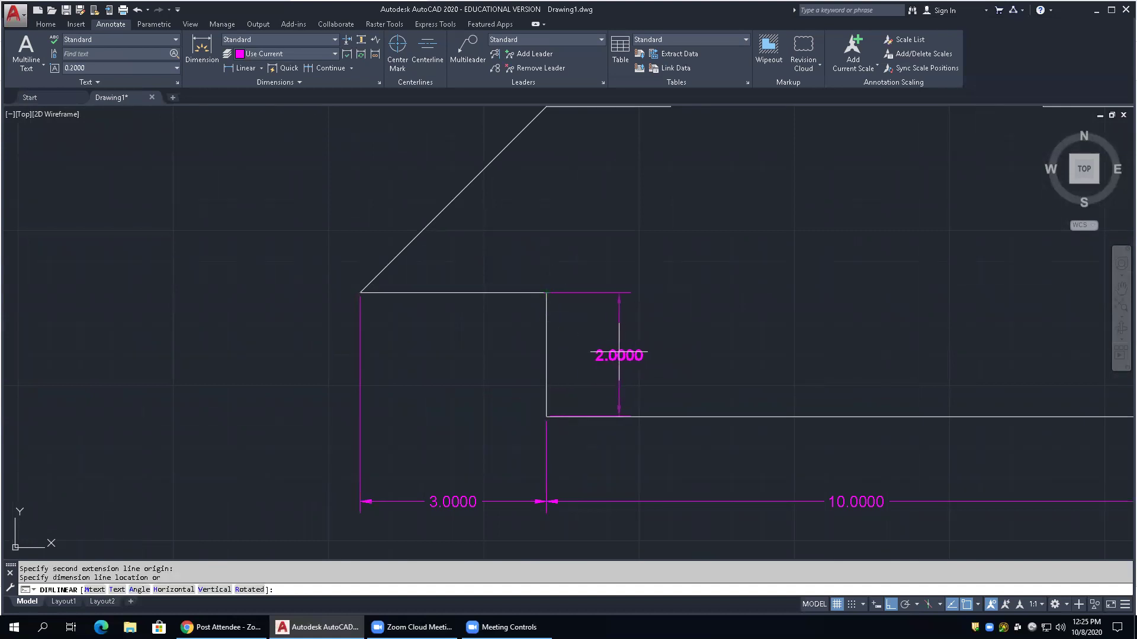
left_click(612, 355)
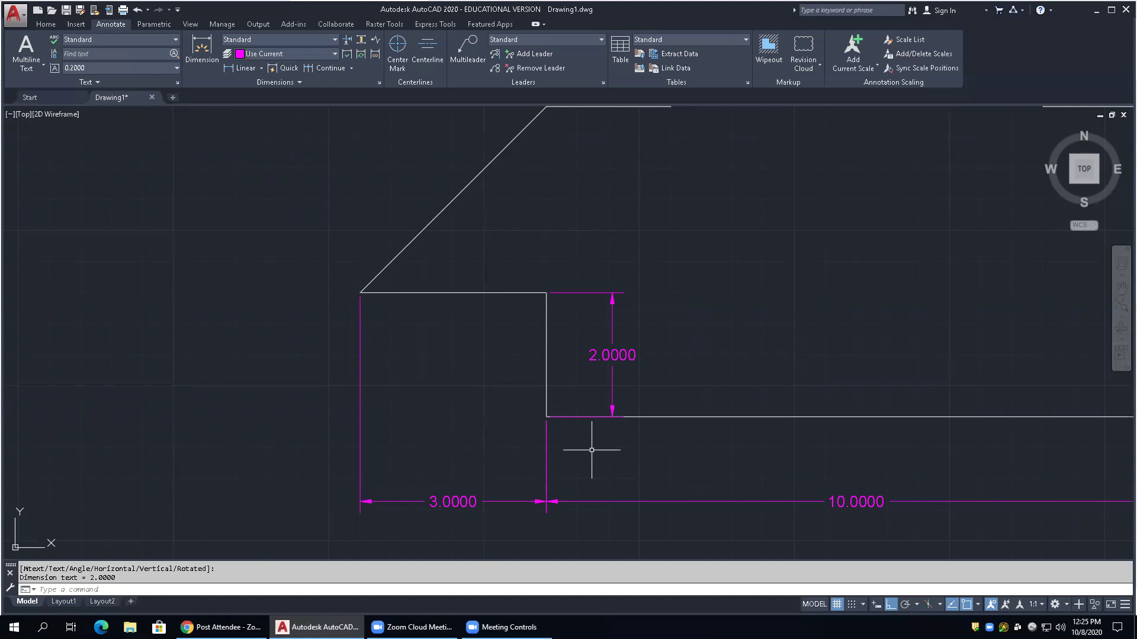
Add a horizontal linear dimension to the ledge between the sloped edge and the tallest step, placed just below the ledge
scroll(592, 389, "down", 5)
scroll(612, 323, "up", 4)
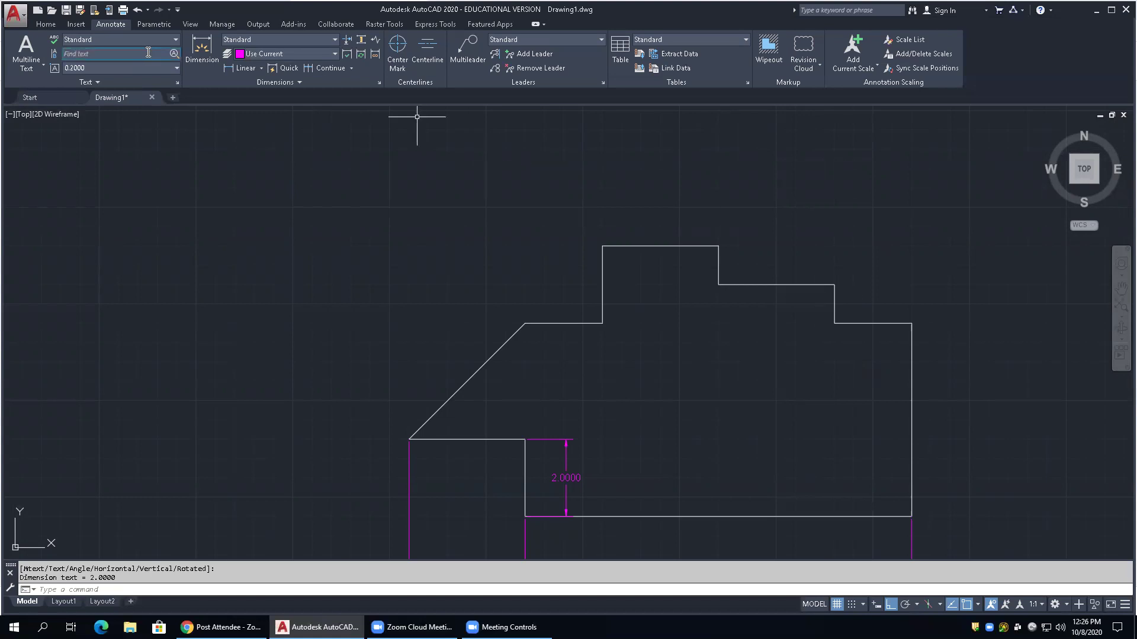
left_click(242, 68)
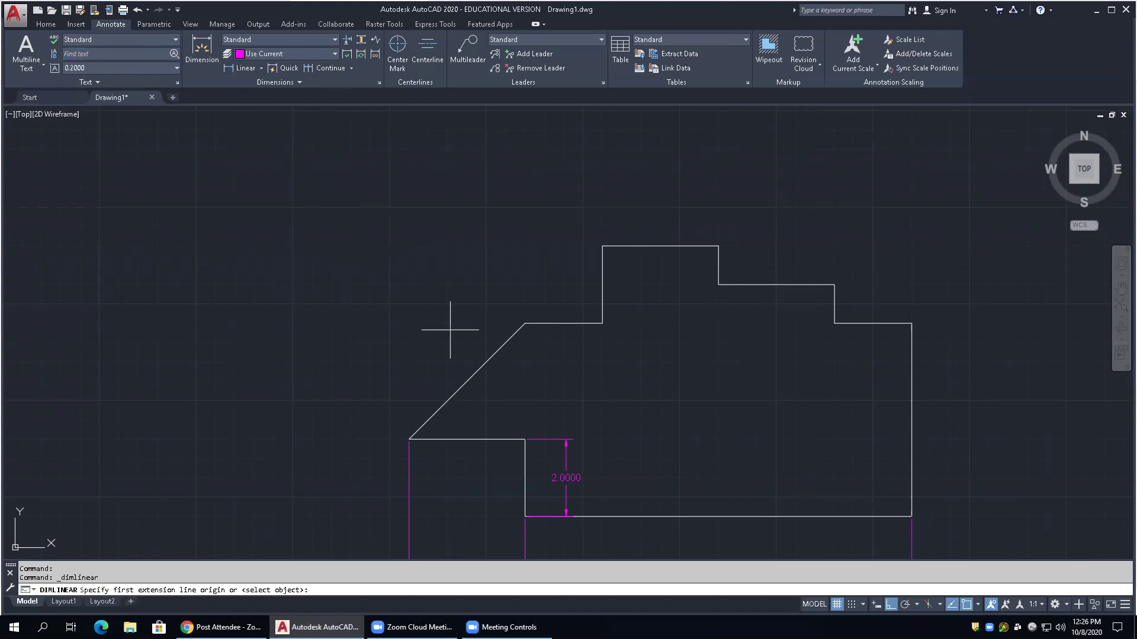
left_click(525, 324)
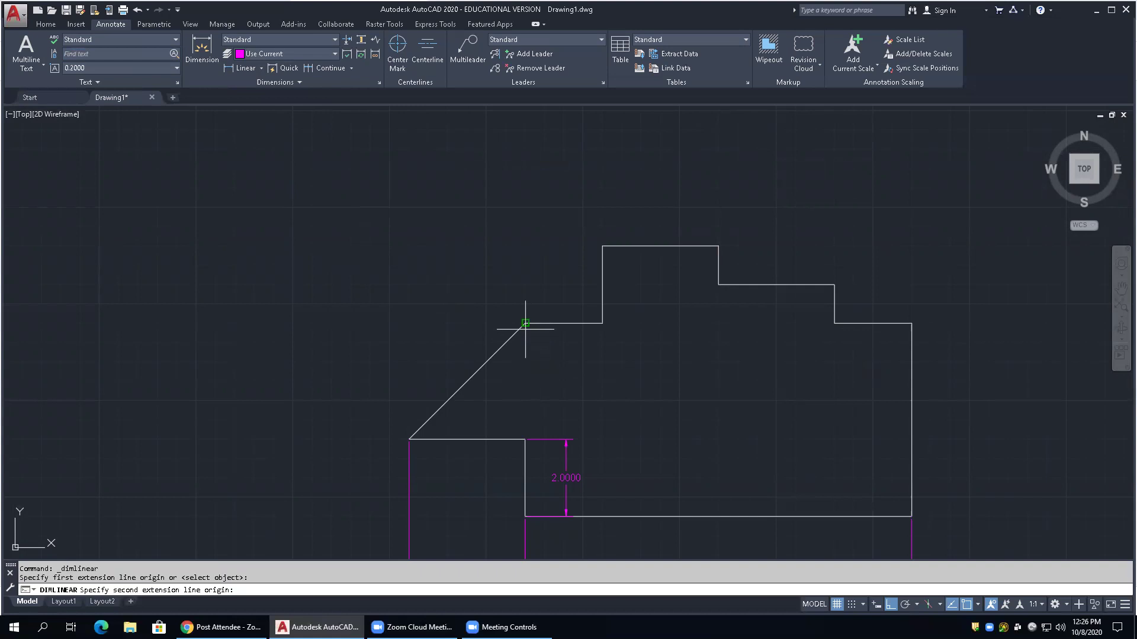
left_click(602, 324)
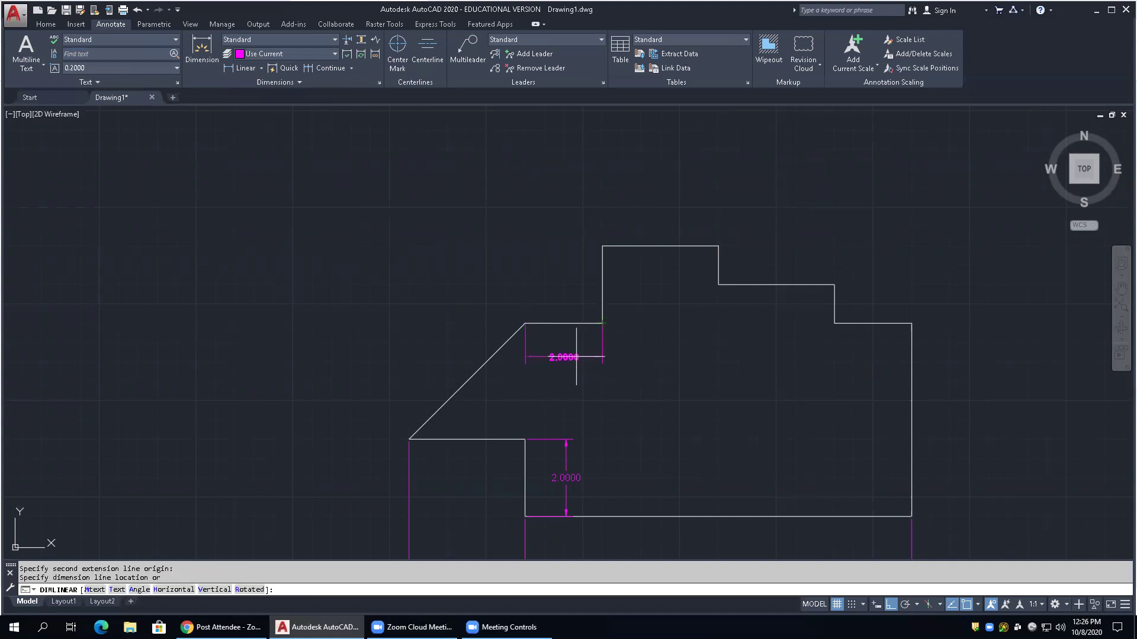
left_click(577, 355)
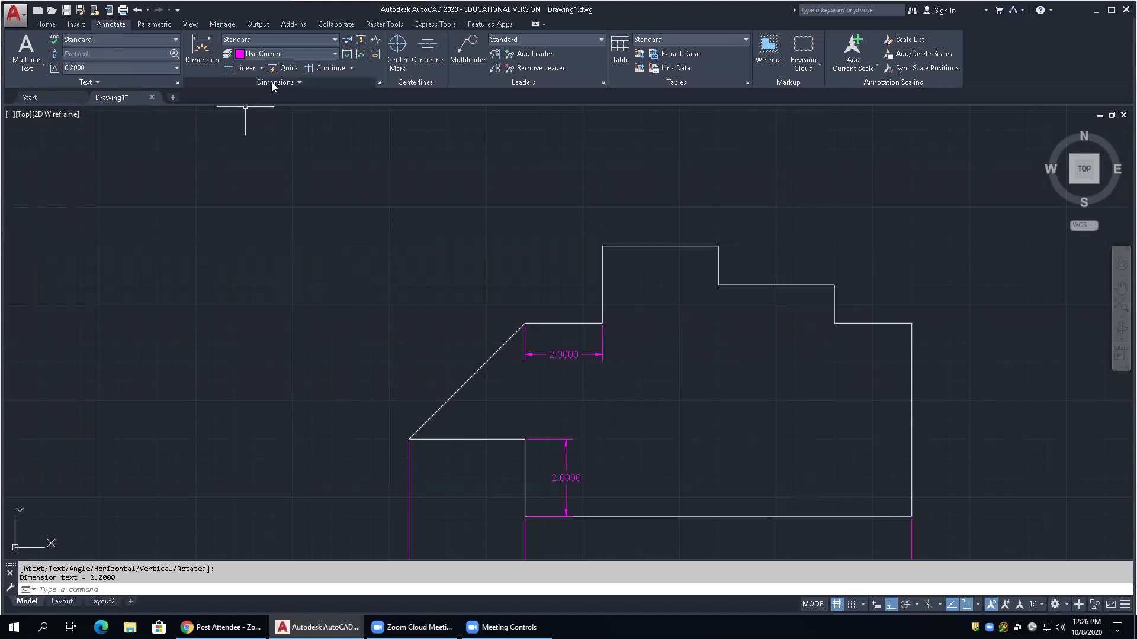
Continue the ledge dimension in a chain across the upper steps, through both step corners to the outline's upper-right corner
left_click(351, 69)
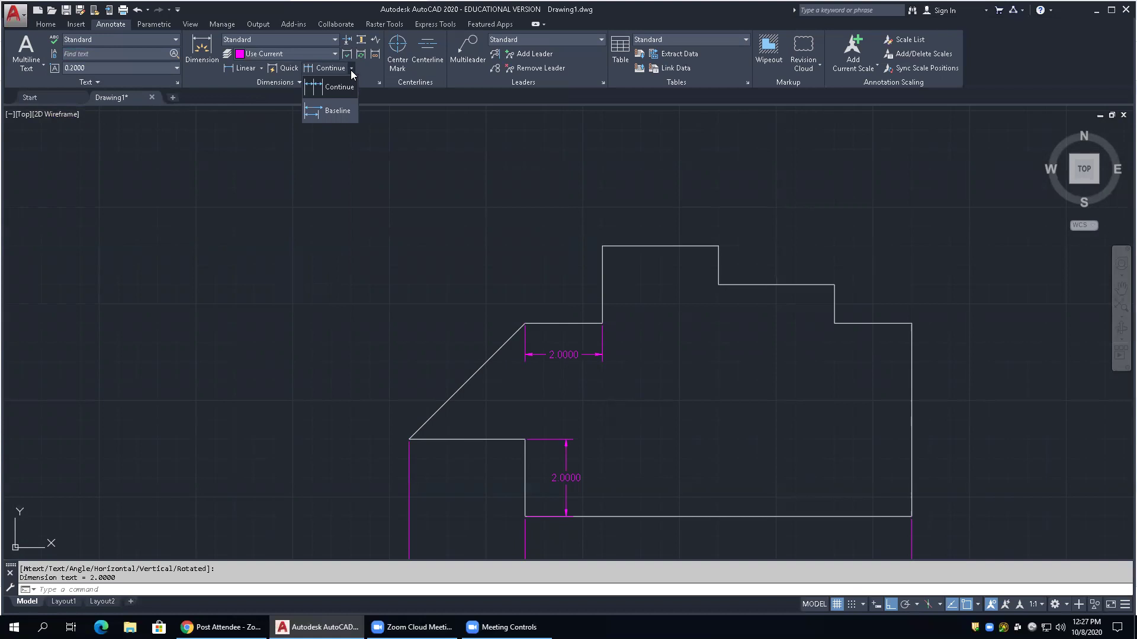
left_click(341, 90)
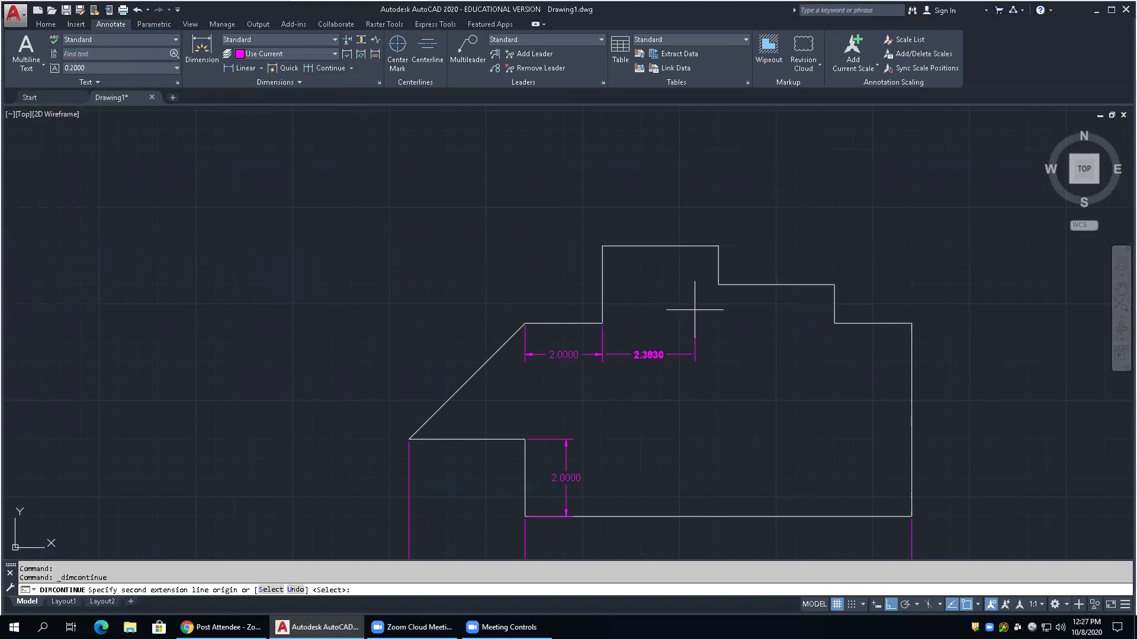
left_click(718, 285)
left_click(834, 324)
left_click(911, 323)
key("Return")
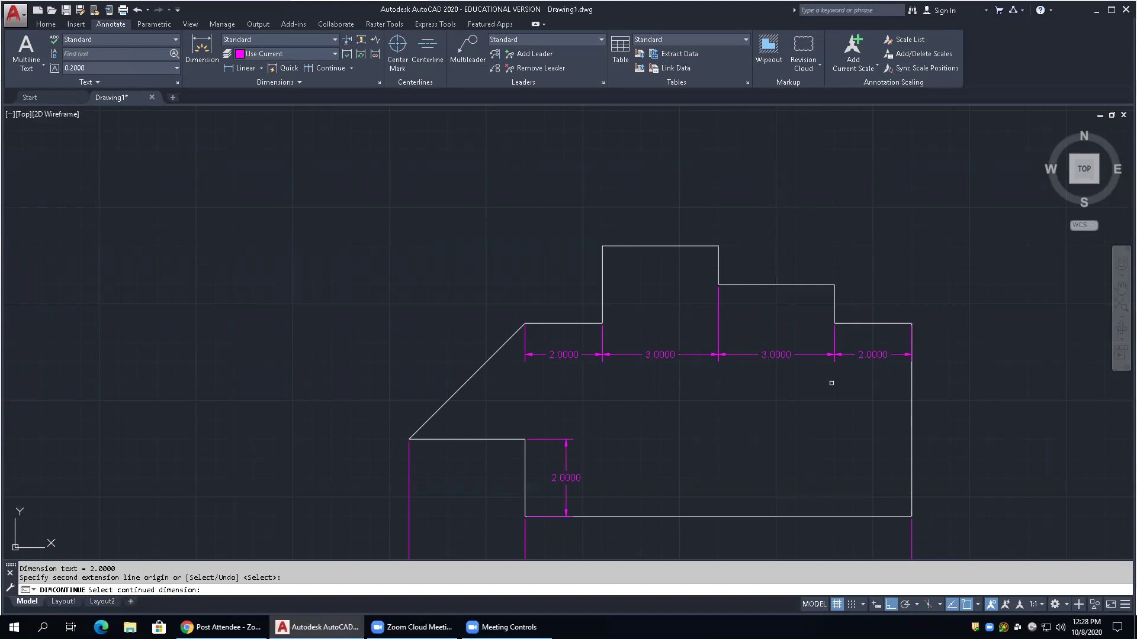
scroll(922, 343, "up", 5)
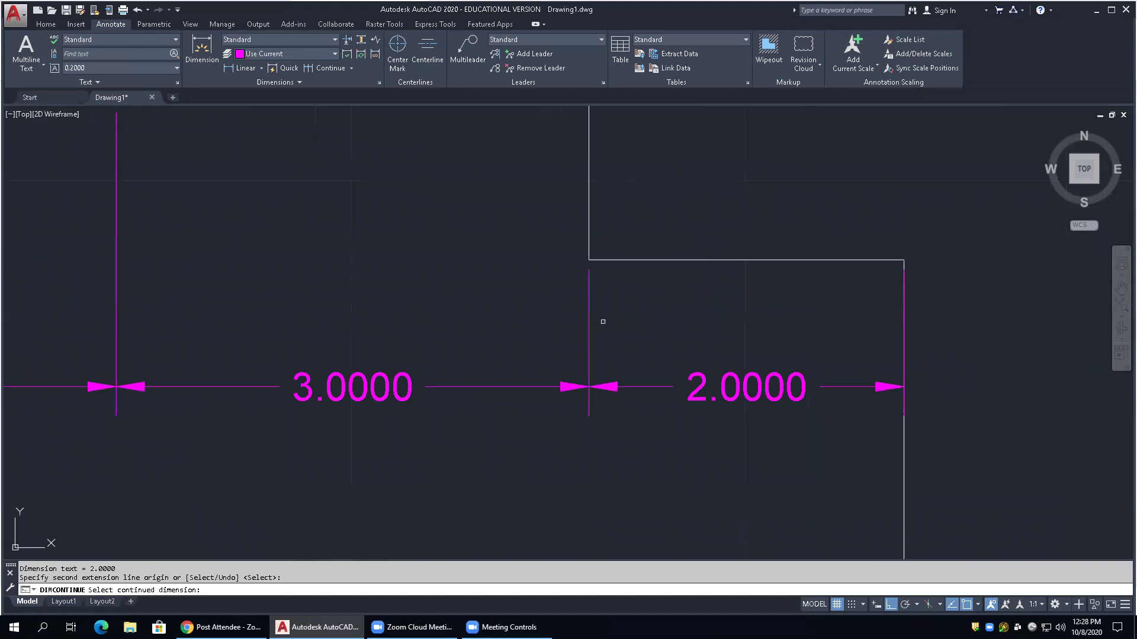
scroll(589, 319, "down", 4)
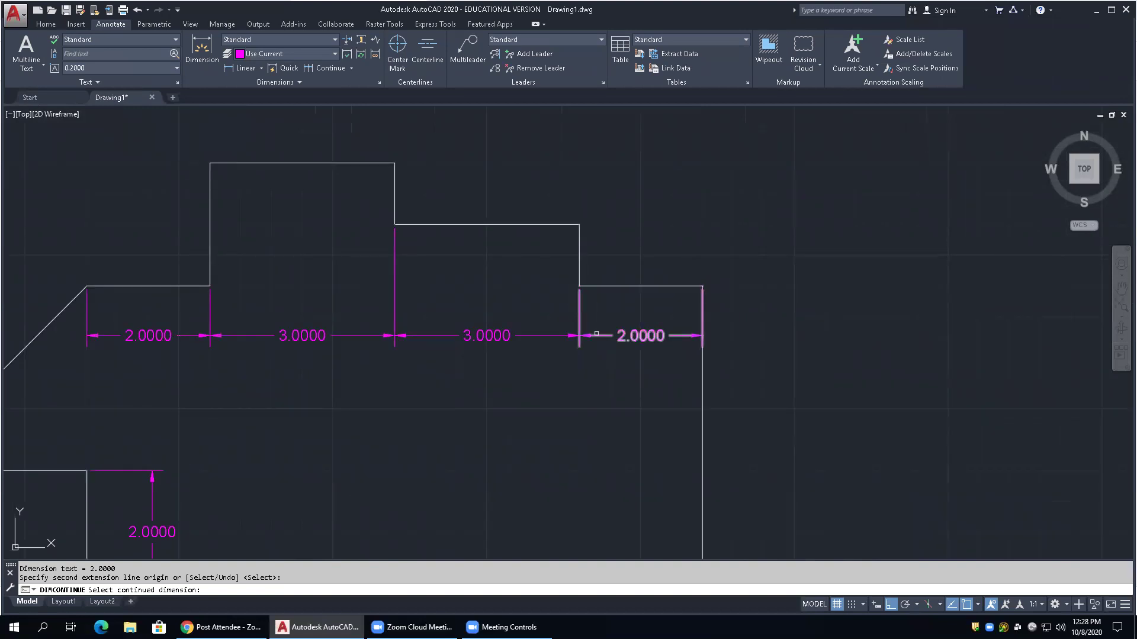
scroll(488, 327, "down", 3)
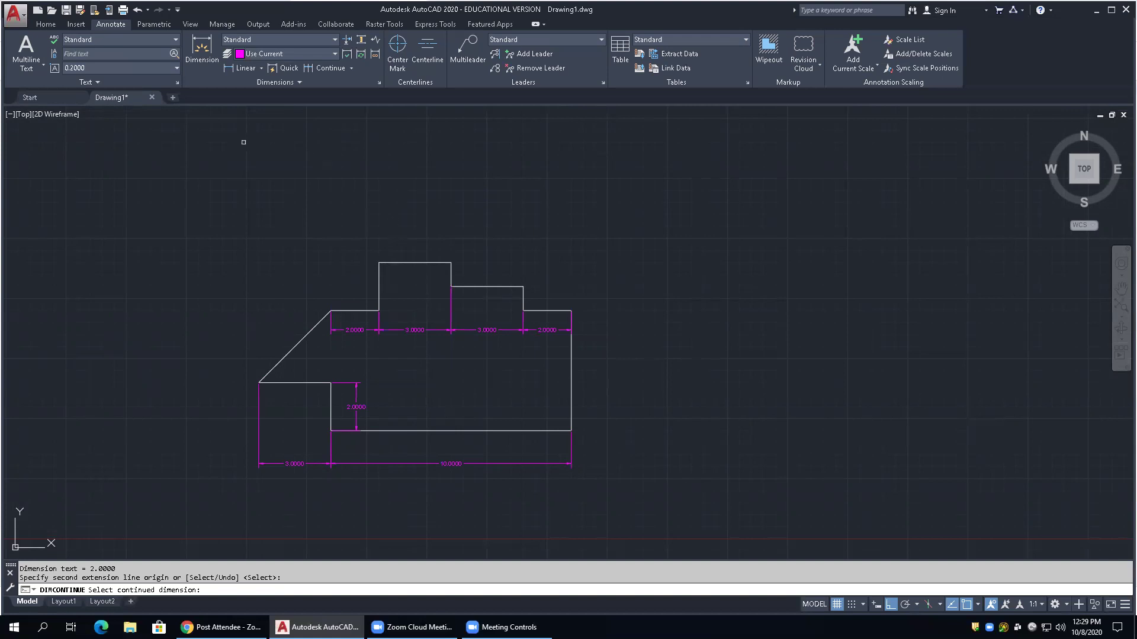
Add a vertical linear dimension to the outline's right edge from its lower to its upper corner, placed outside the outline
left_click(241, 67)
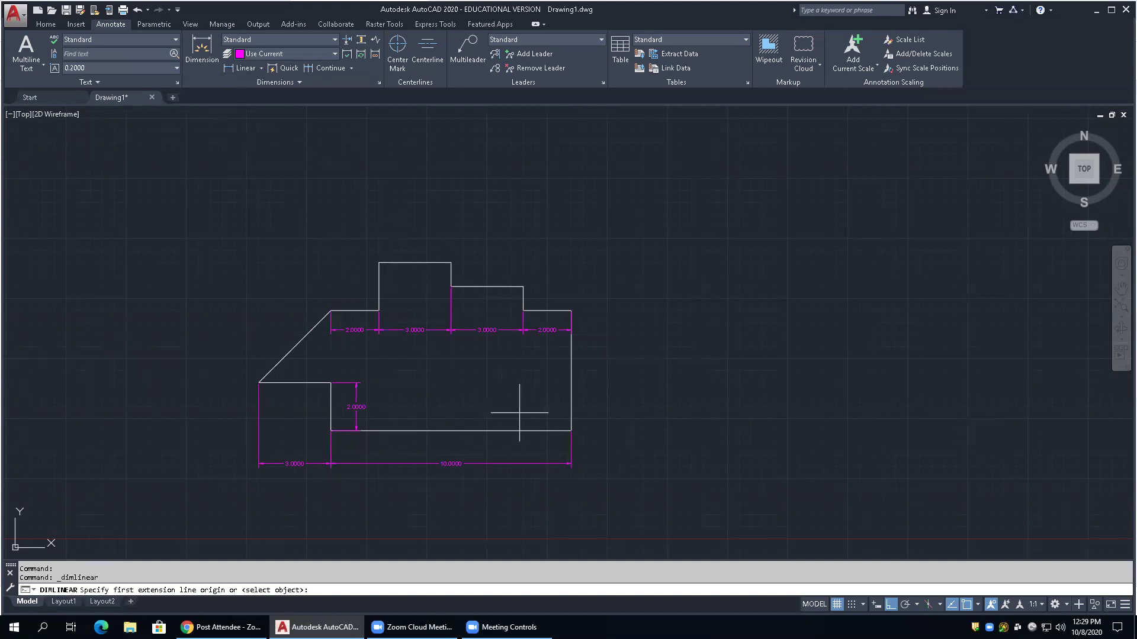
left_click(571, 430)
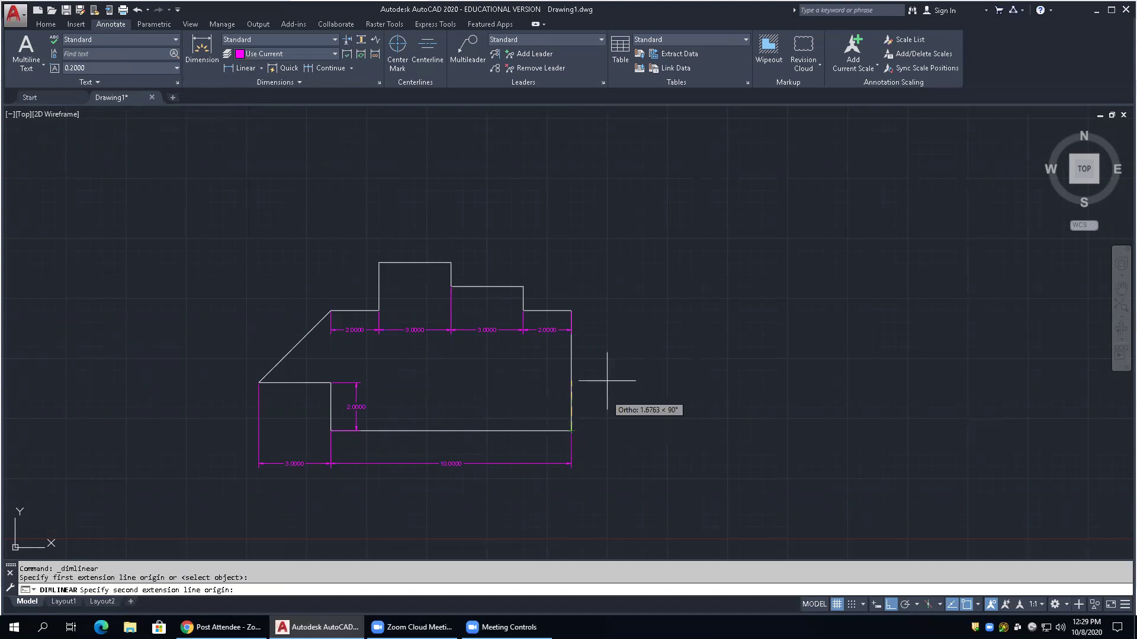
left_click(572, 309)
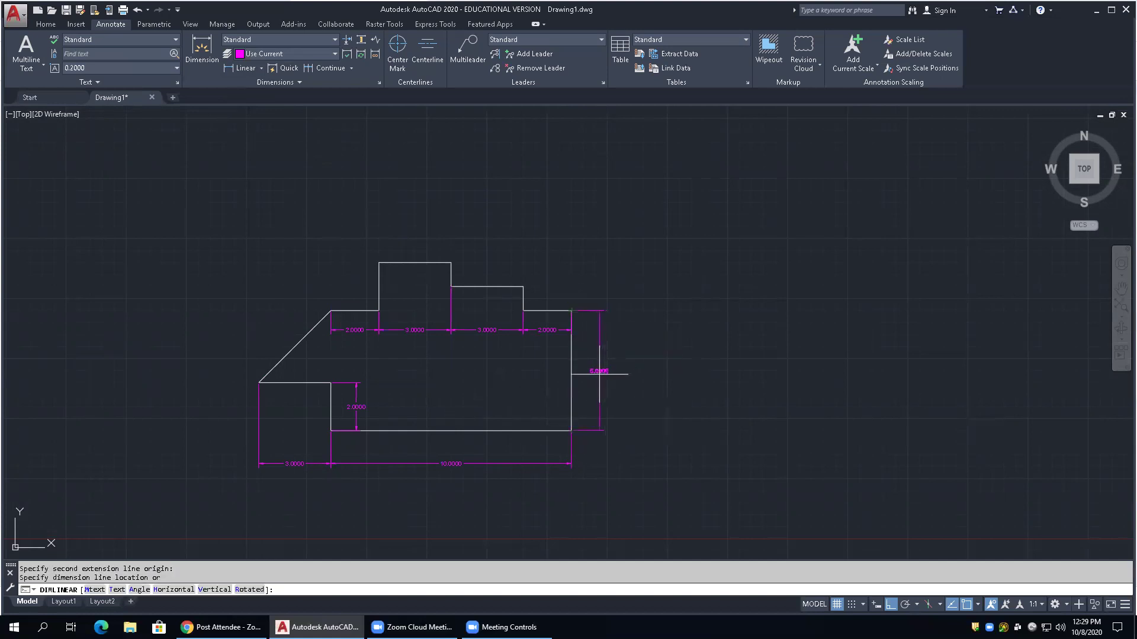
left_click(598, 371)
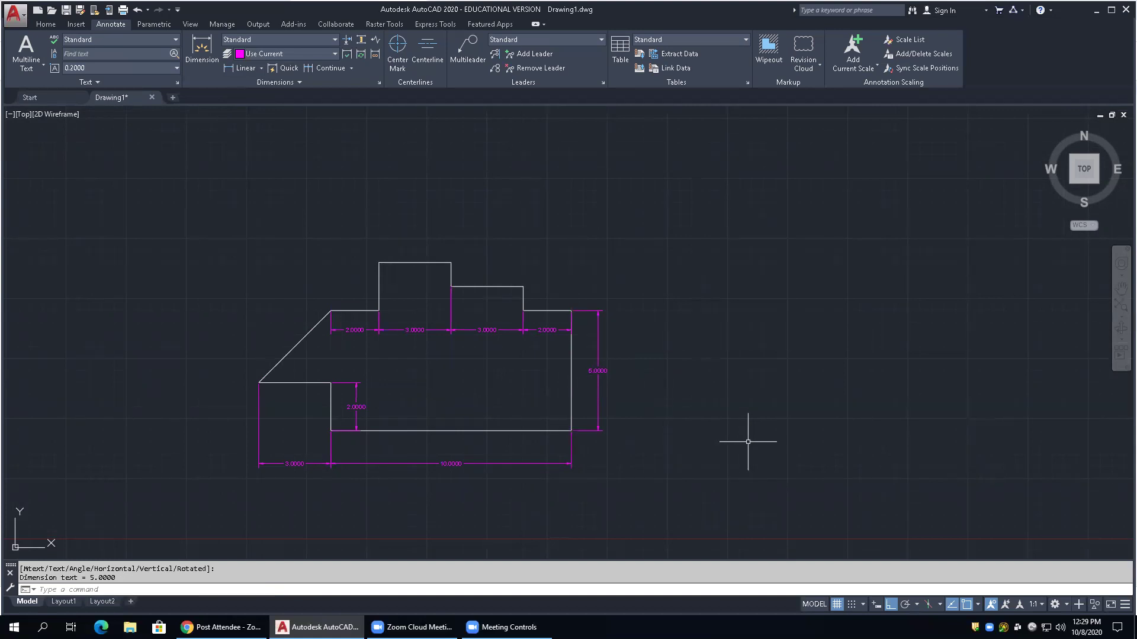
Add baseline dimensions from the bottom-right corner to the heights of the middle step and the tallest step
left_click(352, 68)
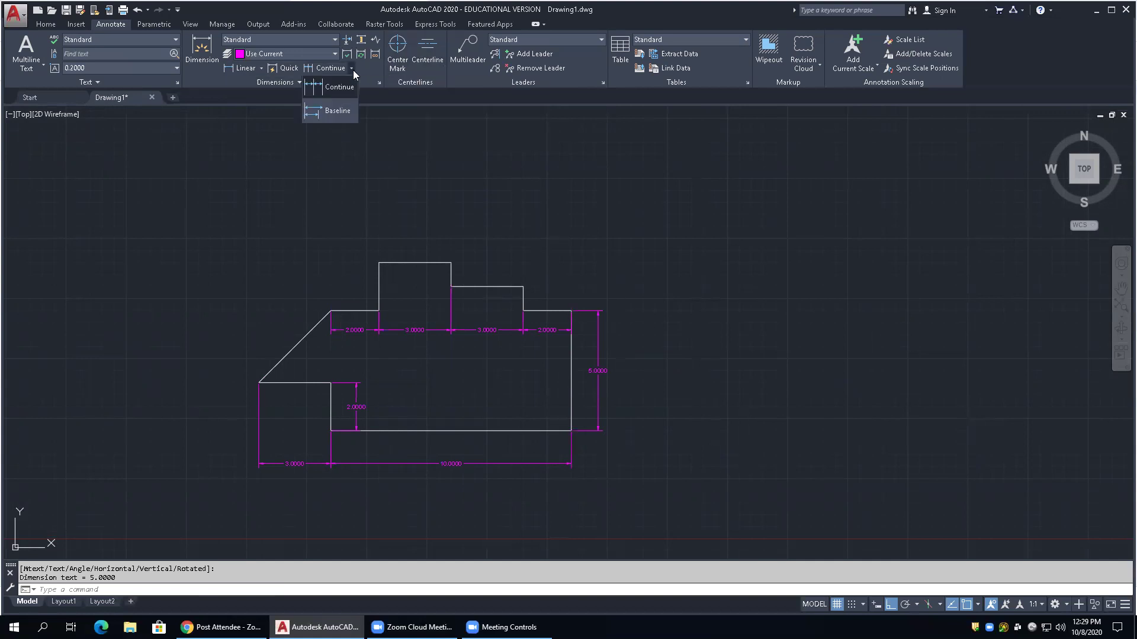
left_click(338, 111)
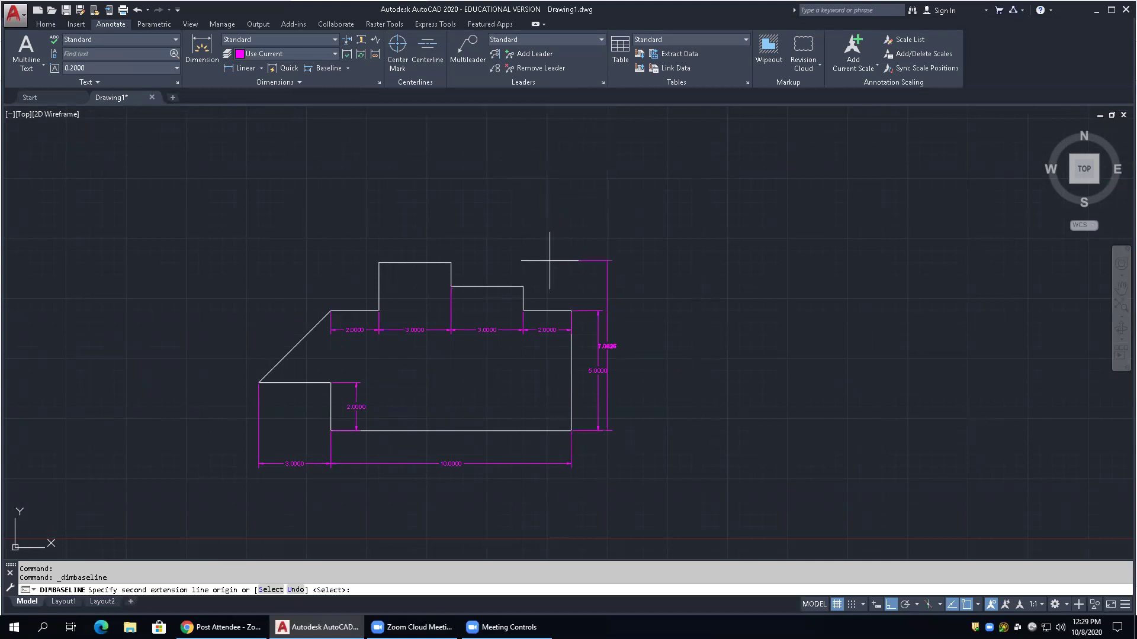
left_click(524, 287)
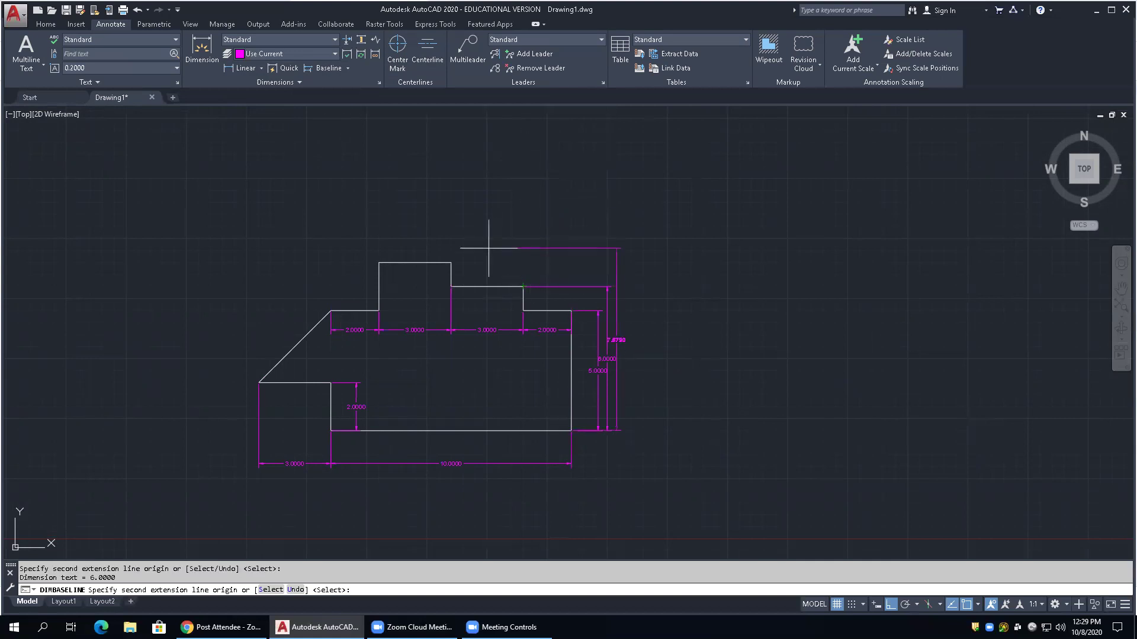
left_click(451, 262)
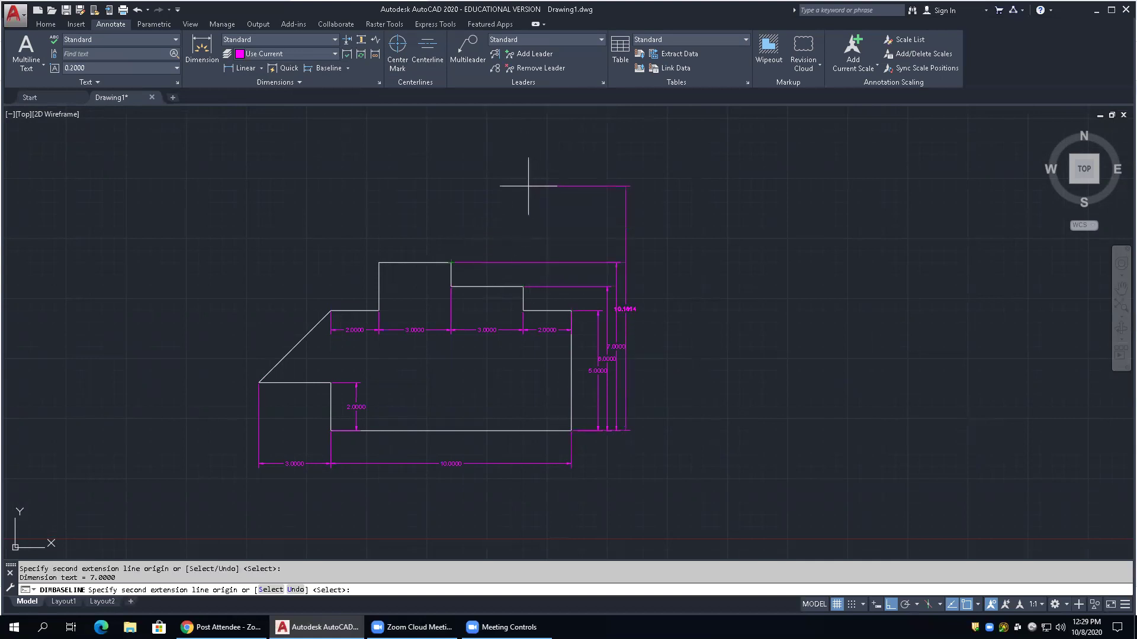
key("Return")
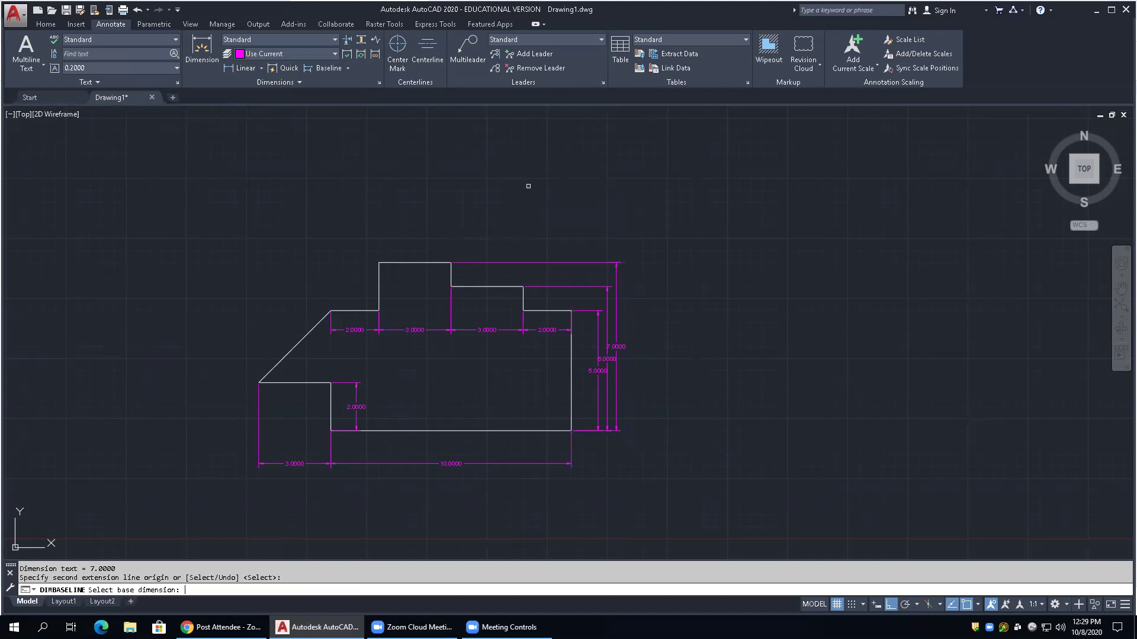
key("Return")
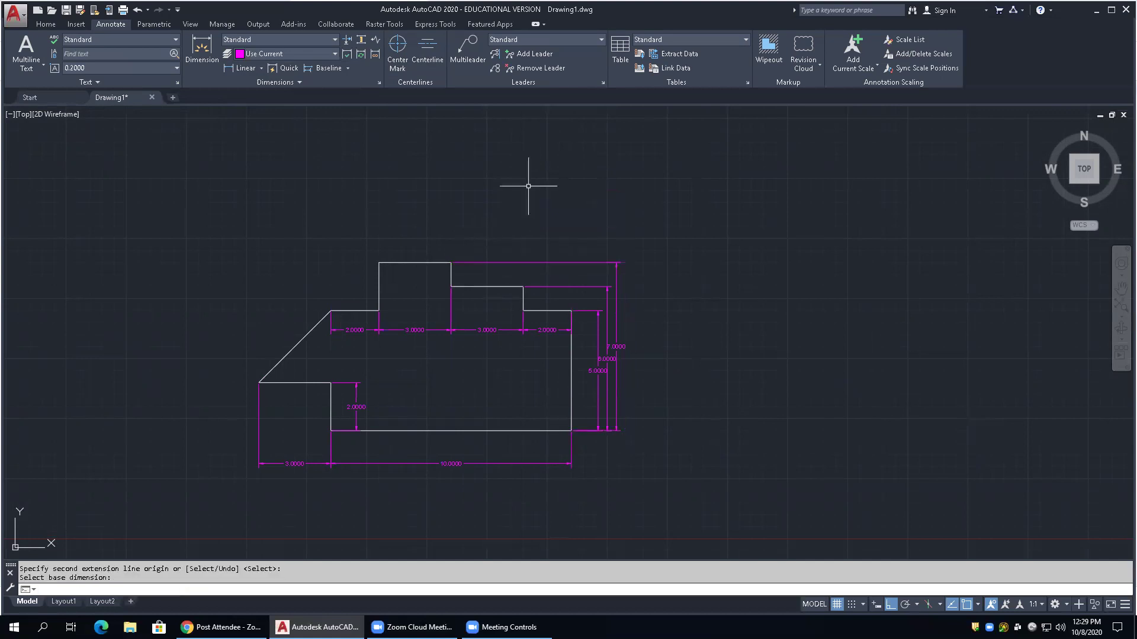
scroll(579, 415, "up", 5)
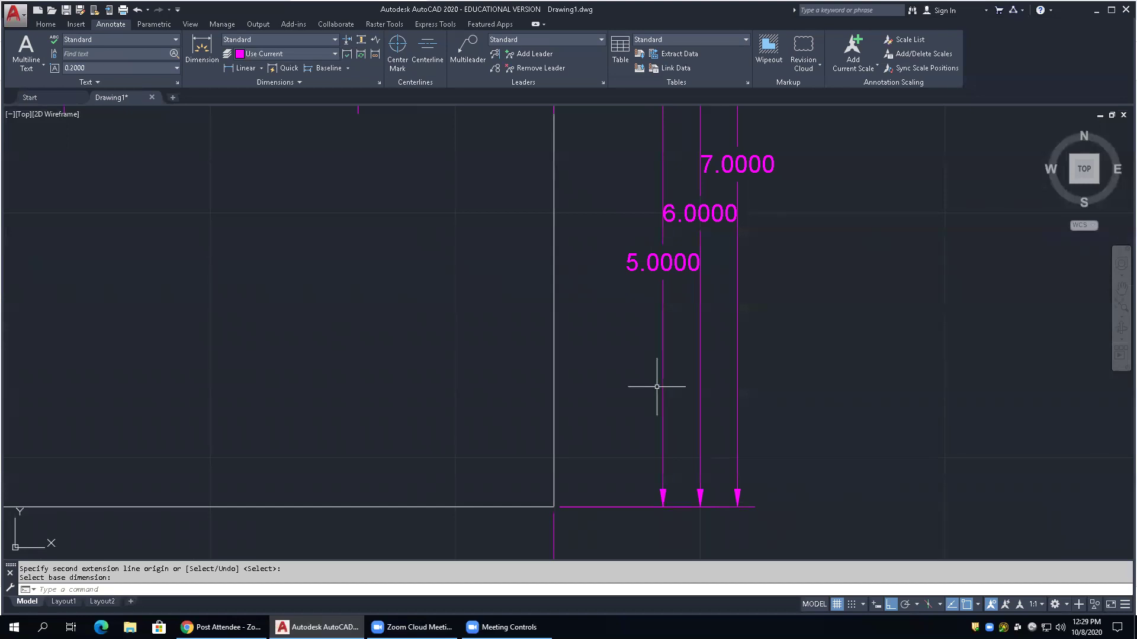
scroll(655, 386, "down", 2)
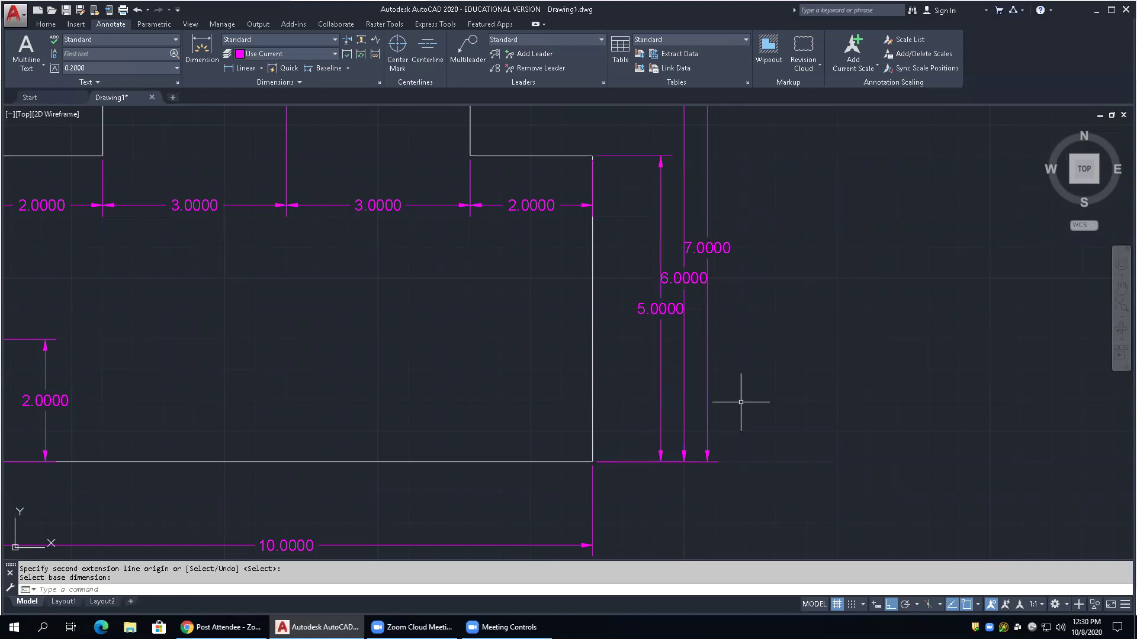
scroll(741, 402, "up", 2)
scroll(741, 402, "down", 4)
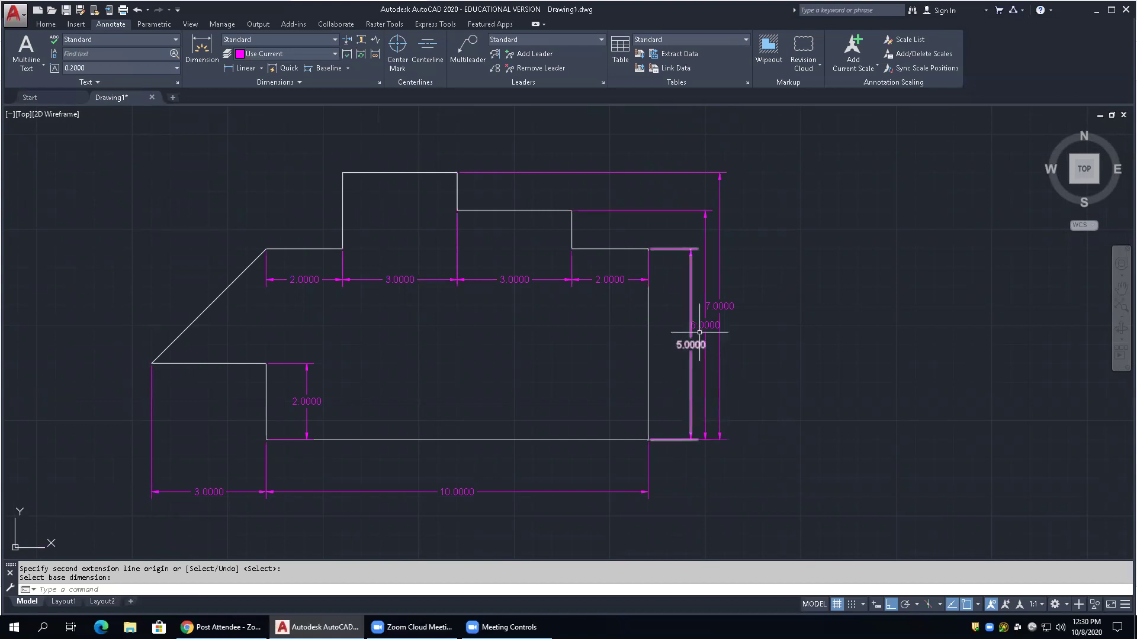
scroll(692, 326, "up", 6)
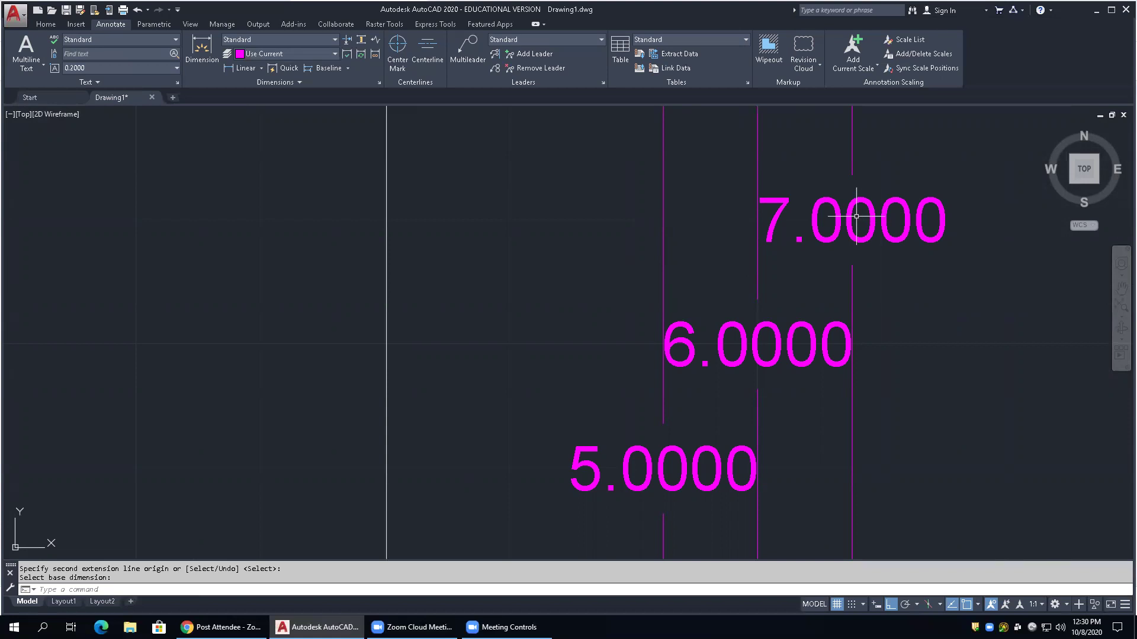
Try a rotated linear dimension on the sloped edge, taking its angle from the edge's two endpoints, and undo it
scroll(870, 310, "down", 10)
scroll(626, 298, "up", 6)
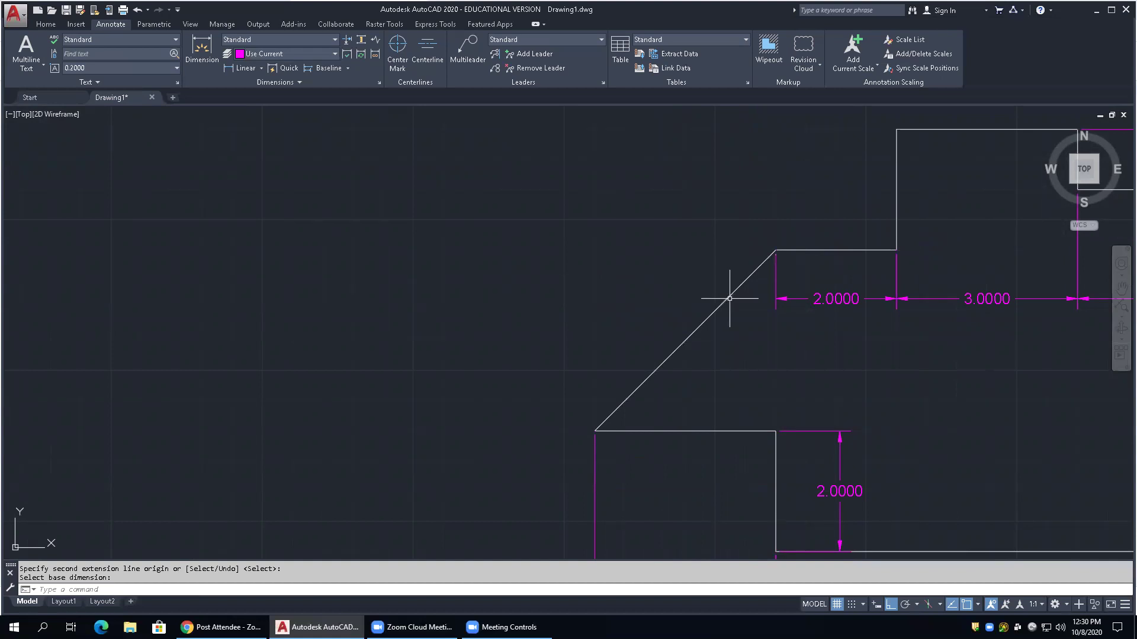
left_click(242, 68)
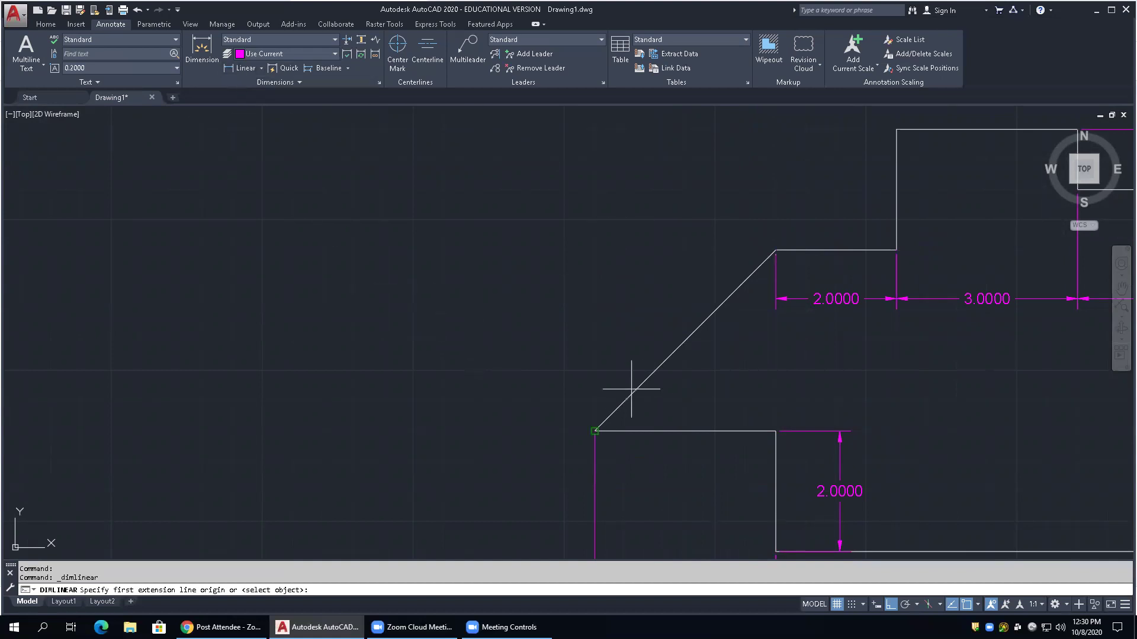
left_click(595, 430)
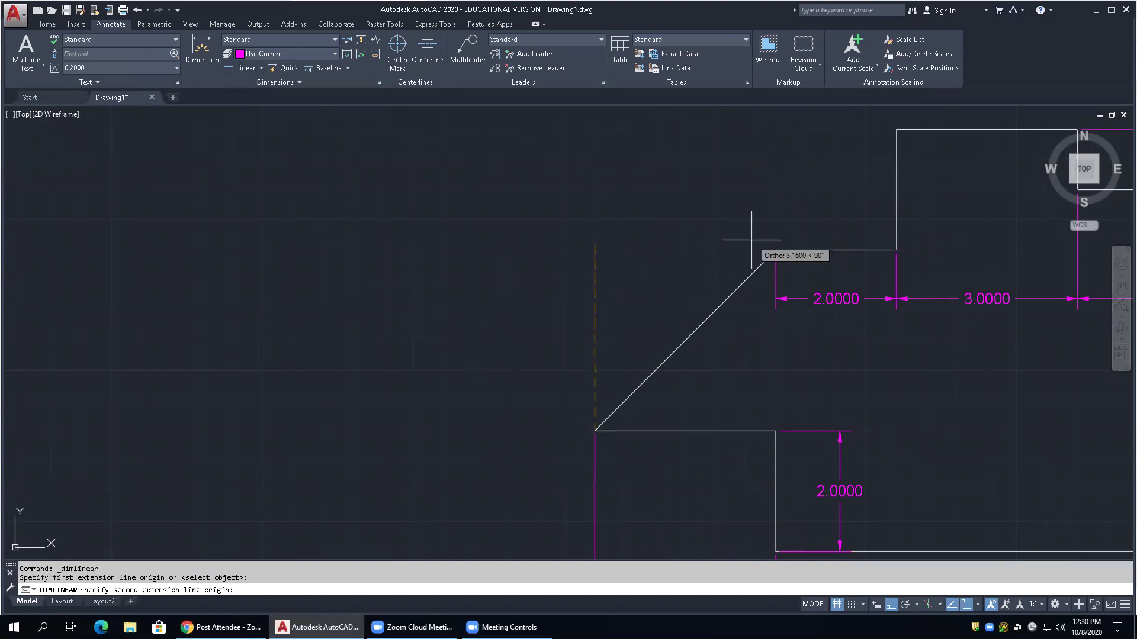
left_click(775, 250)
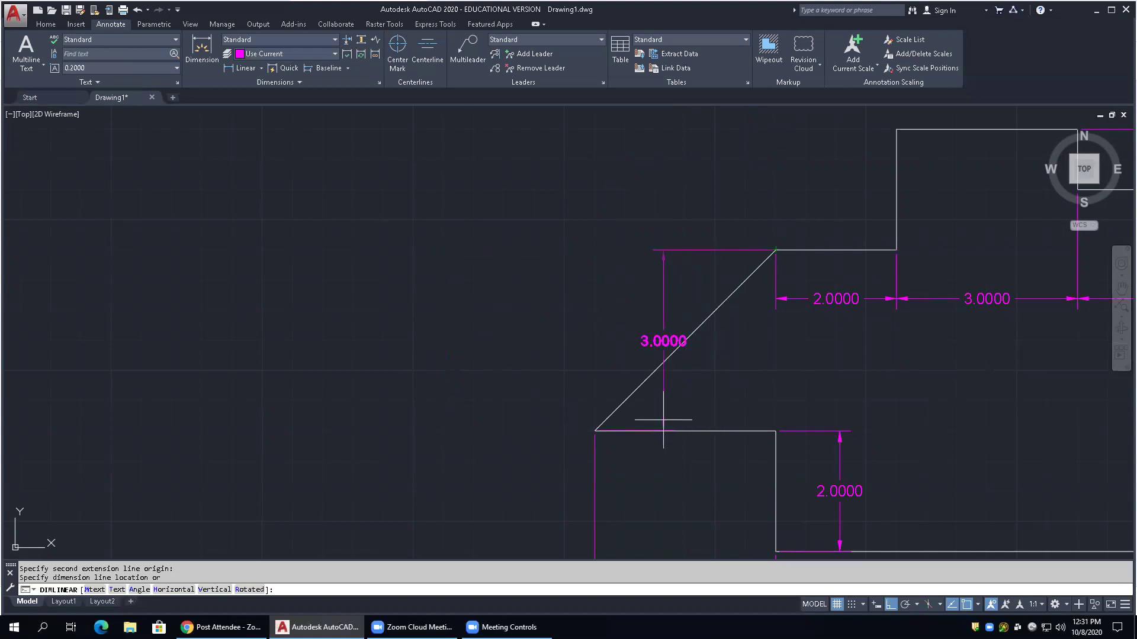
left_click(250, 595)
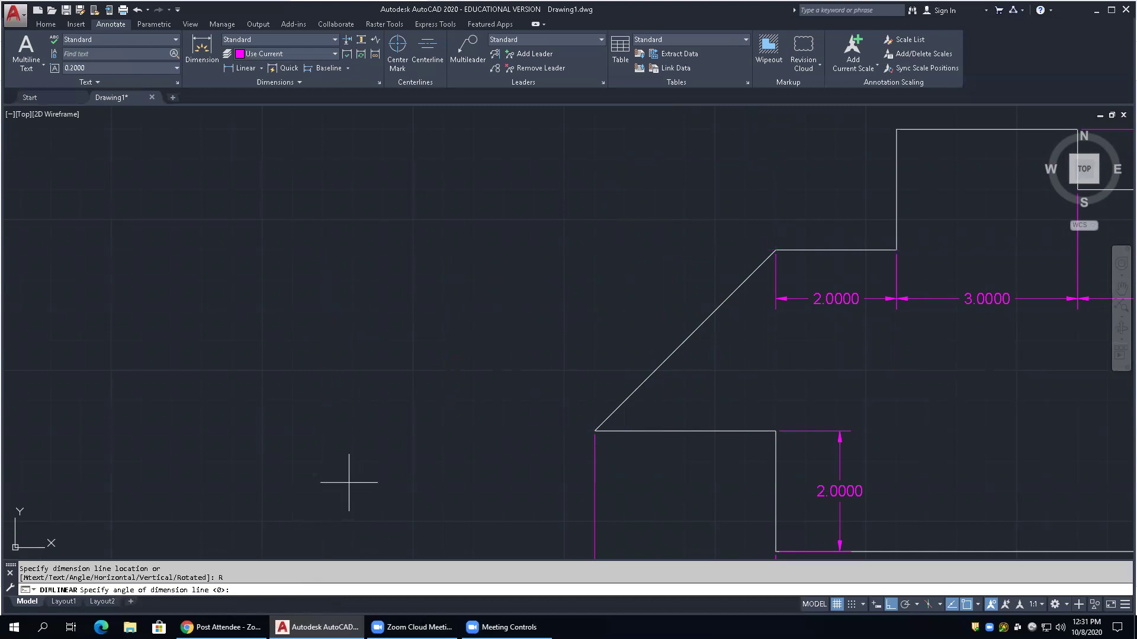
left_click(594, 430)
left_click(773, 250)
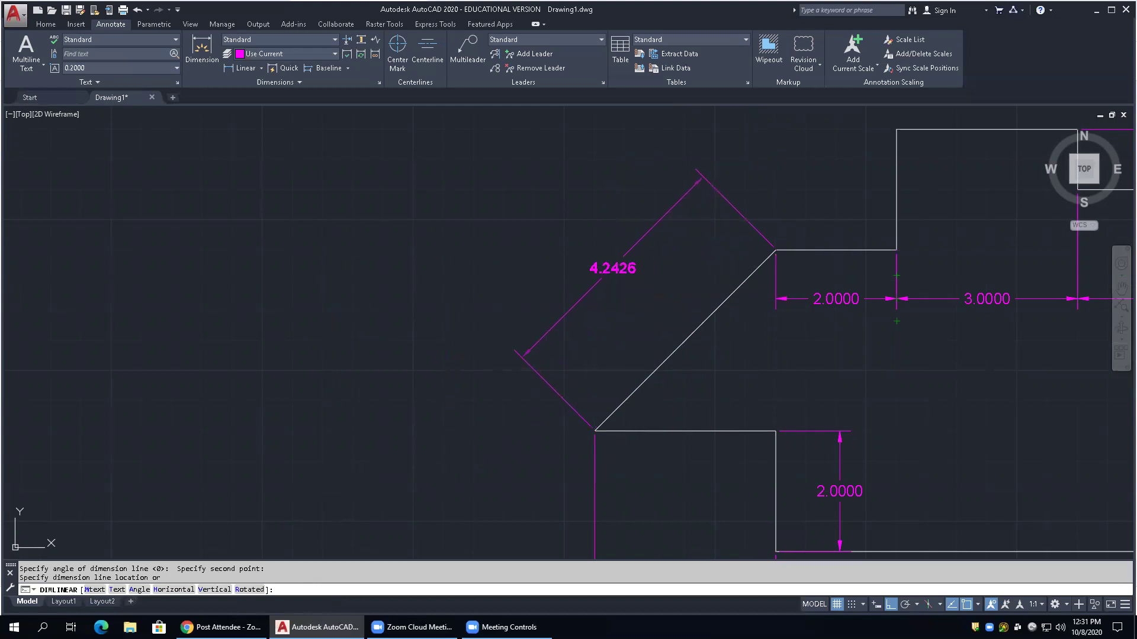
left_click(613, 268)
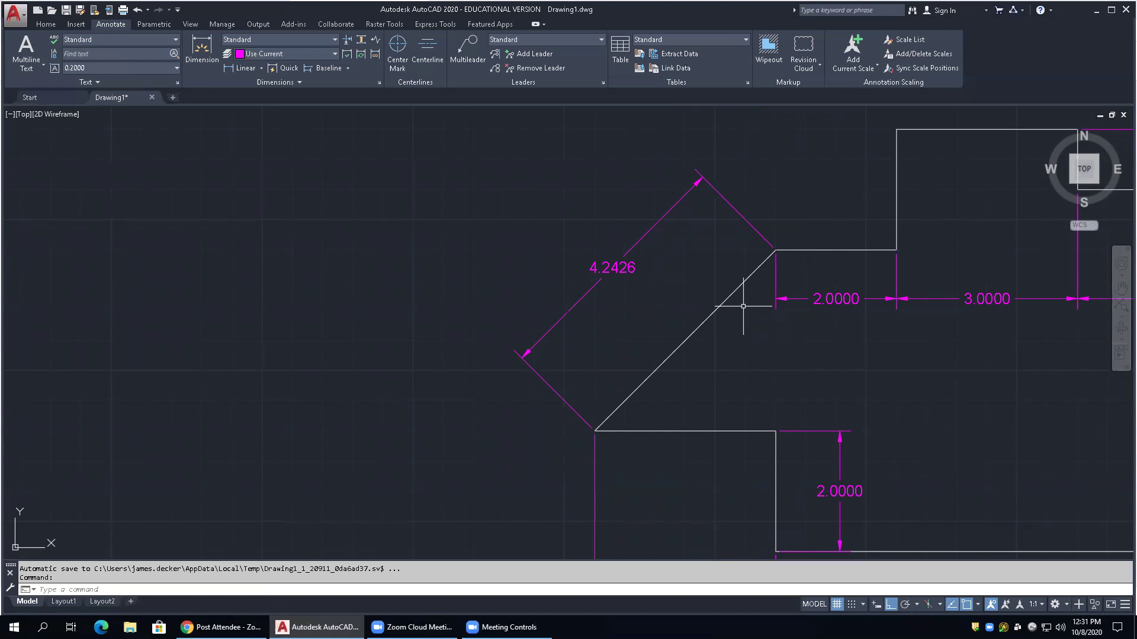
type("u")
key("Return")
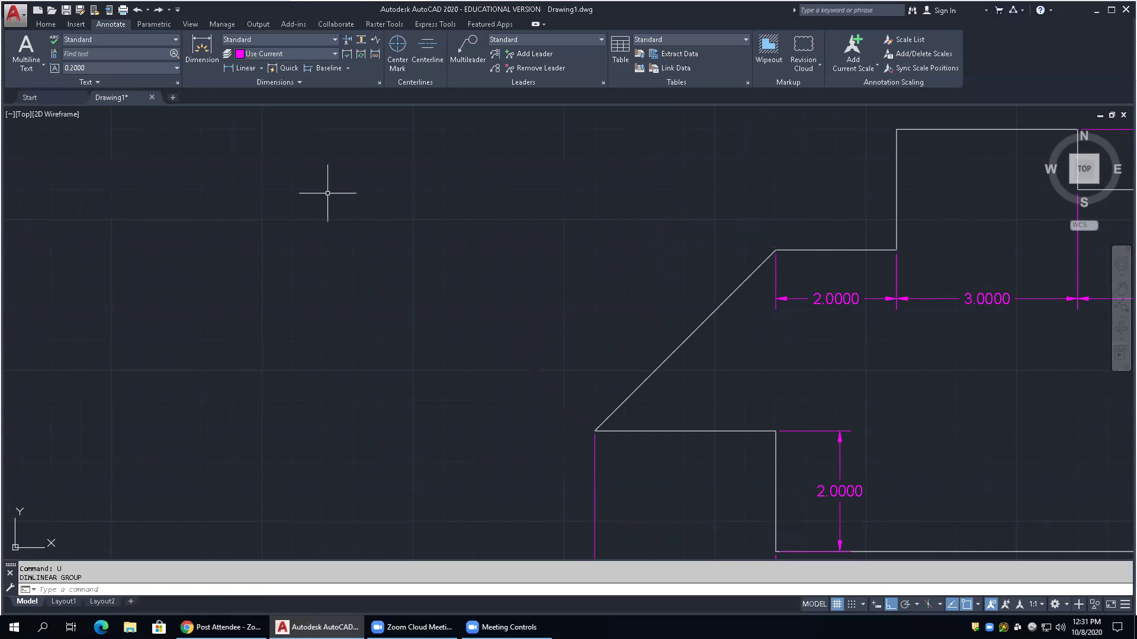
Try a linear dimension rotated 30 degrees between the sloped edge's endpoints, placed outside the outline, and erase it
left_click(246, 64)
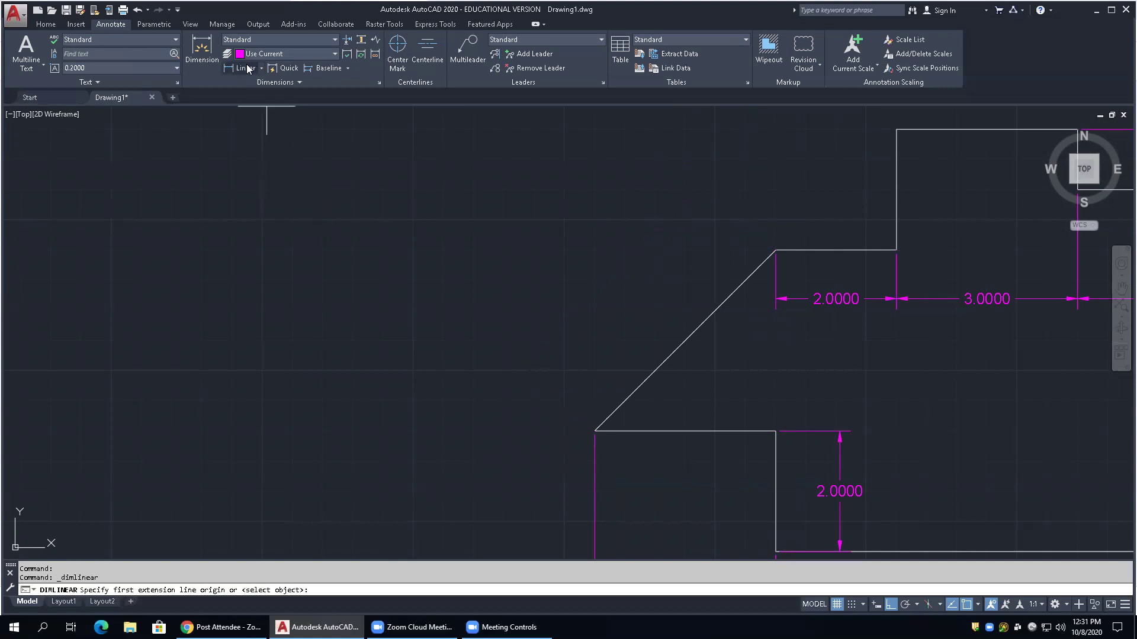
left_click(594, 424)
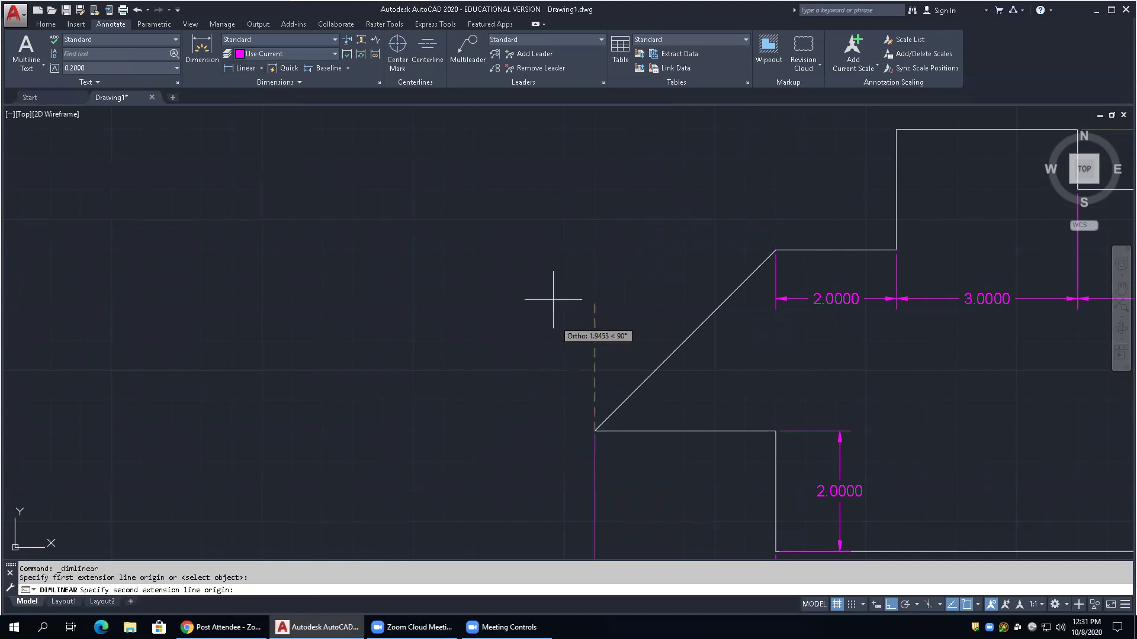
left_click(770, 249)
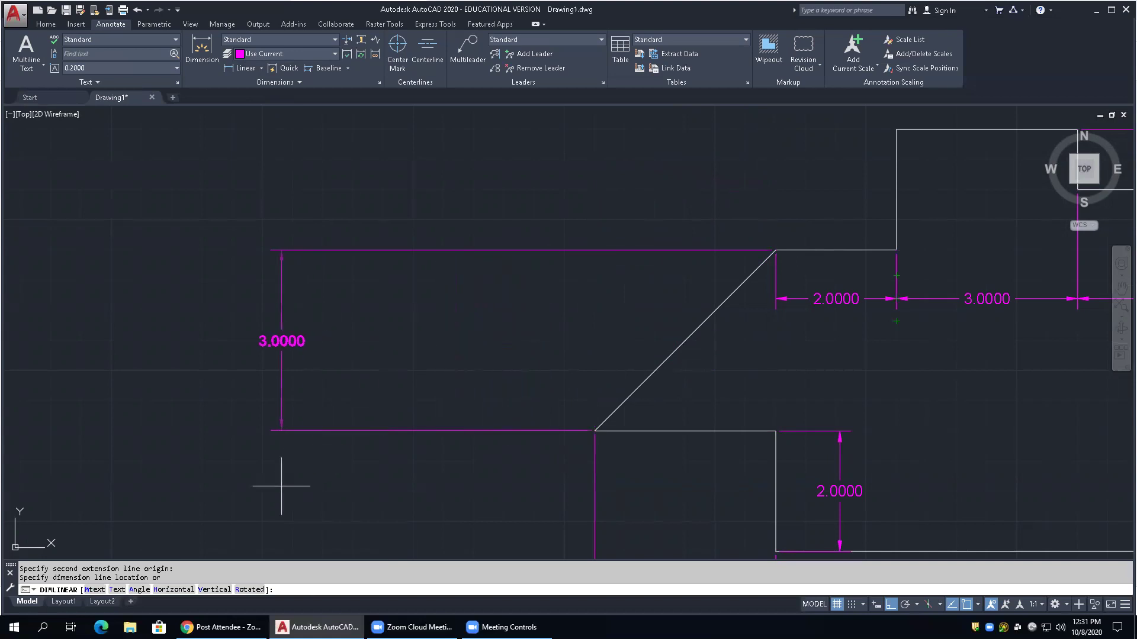
left_click(246, 591)
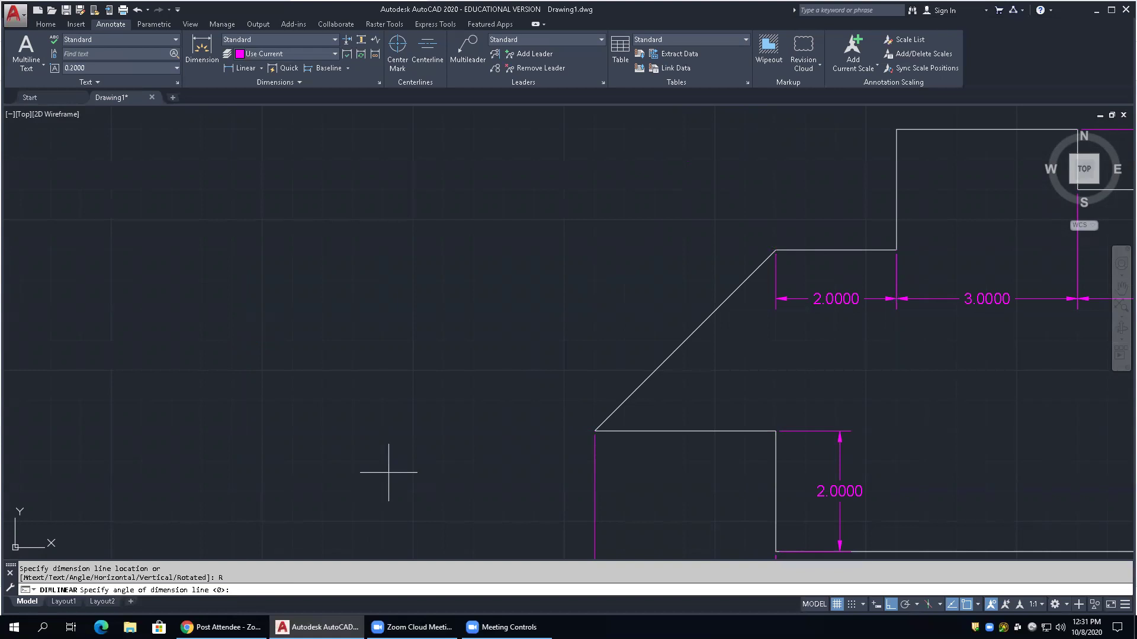
type("30")
key("Return")
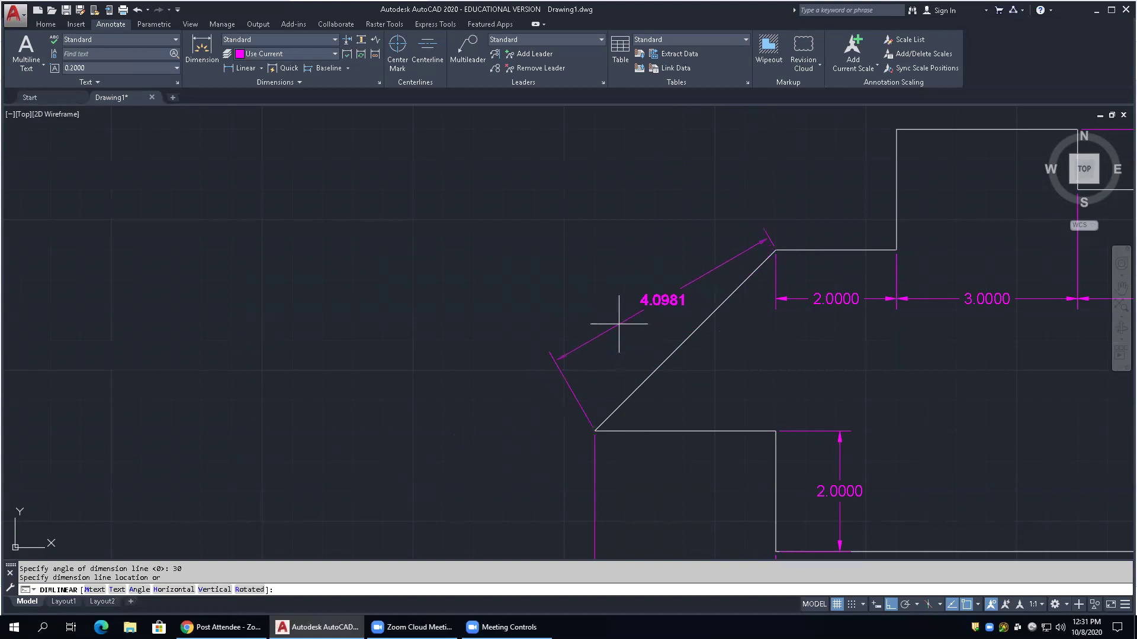
left_click(605, 272)
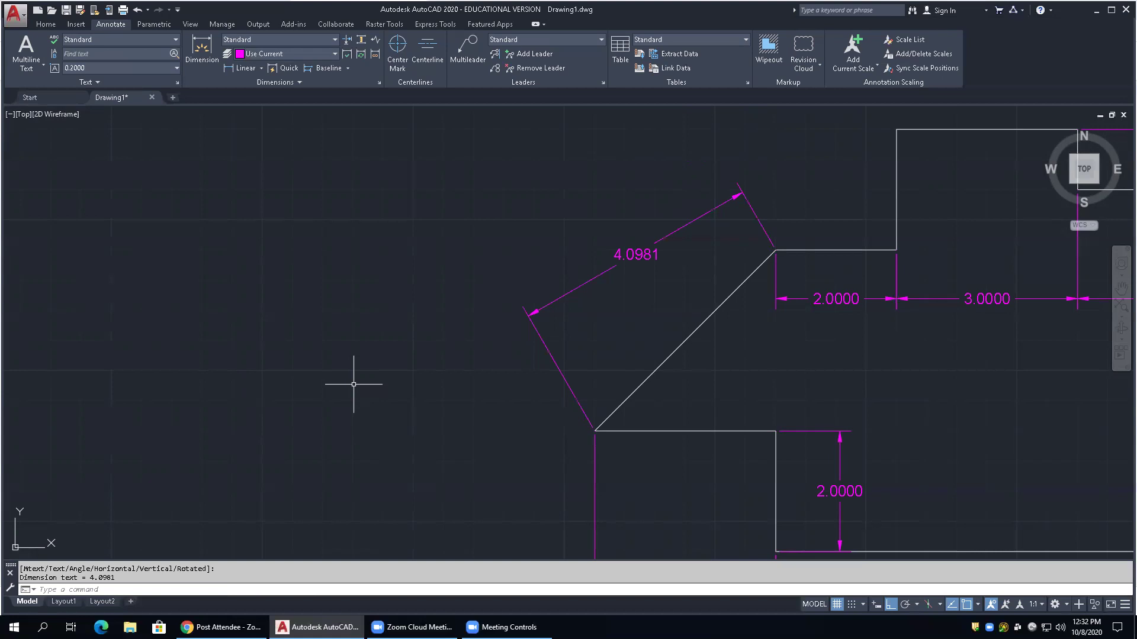
left_click(703, 216)
key("Delete")
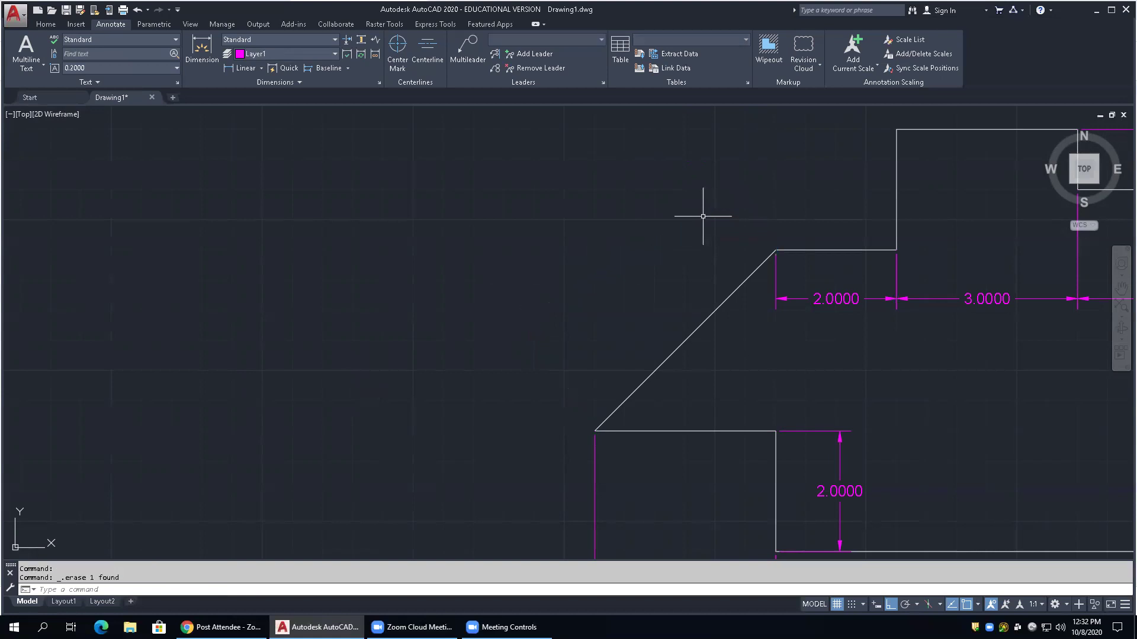
Add an aligned dimension to the sloped edge from its lower to its upper endpoint, placed outside the outline
left_click(262, 70)
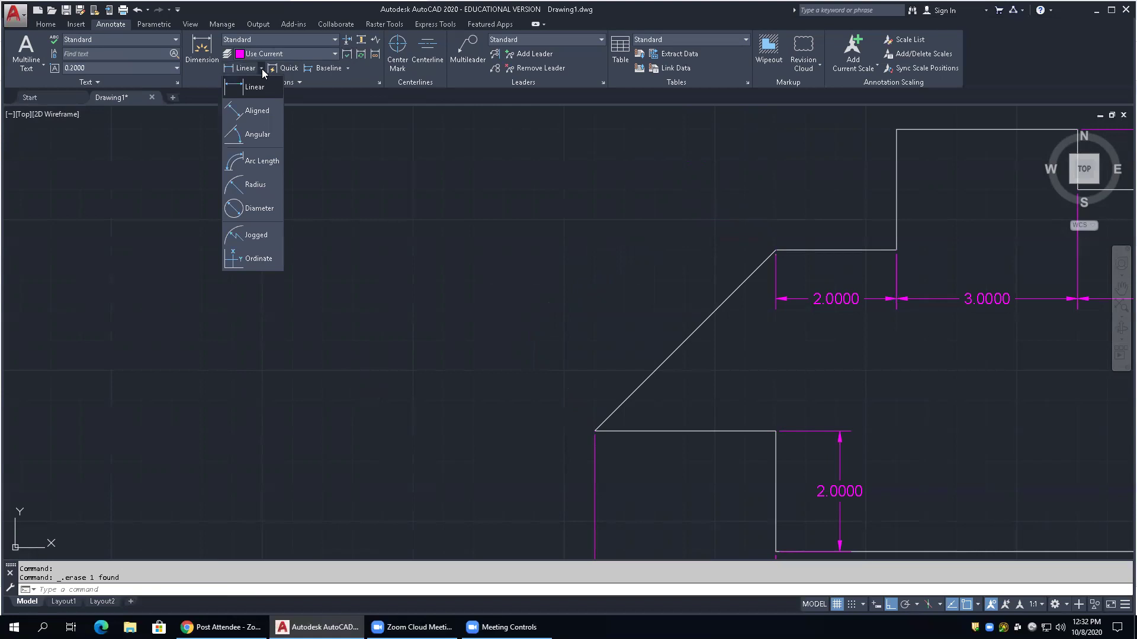
left_click(249, 112)
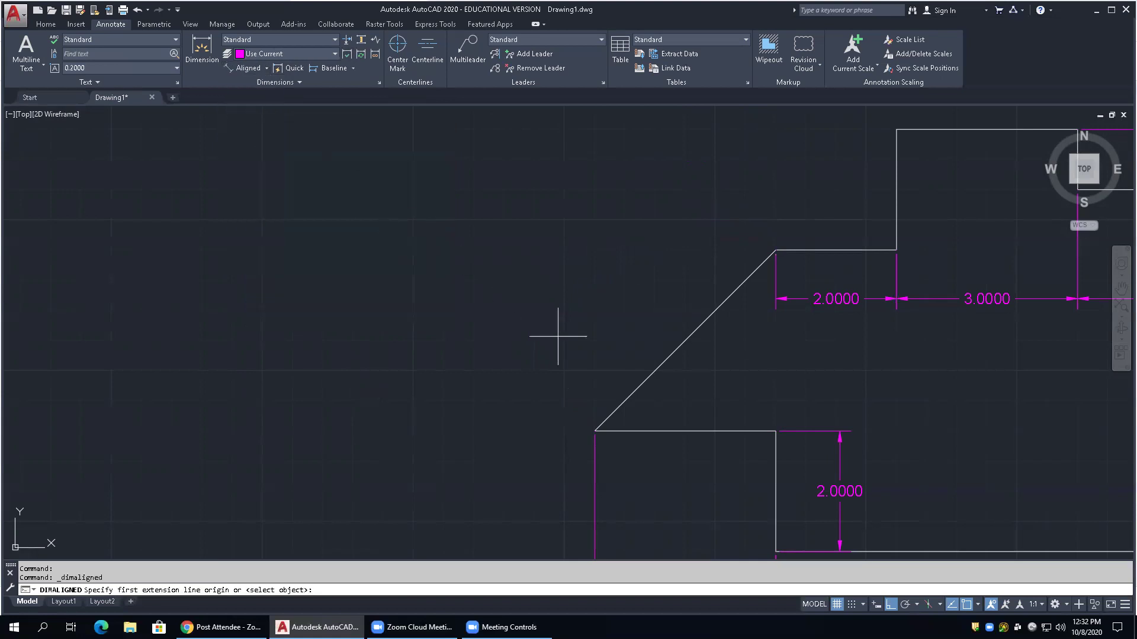
left_click(596, 429)
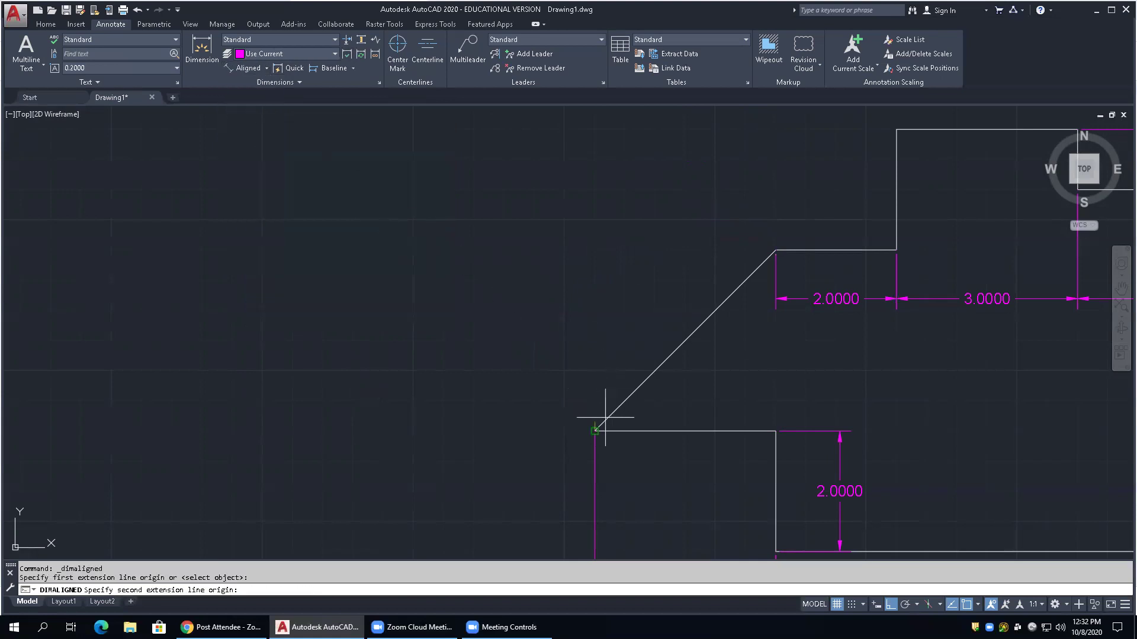
left_click(754, 264)
left_click(602, 254)
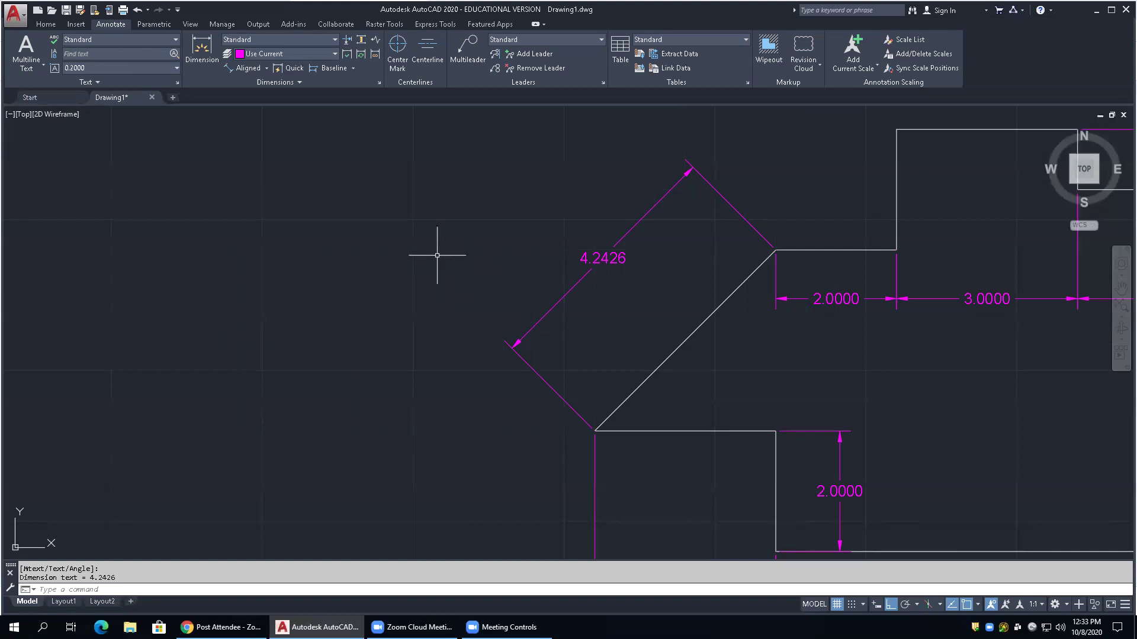
Add an angular dimension between the sloped edge and the horizontal edge below it, placing the arc inside the outline
scroll(421, 246, "down", 5)
scroll(455, 289, "up", 5)
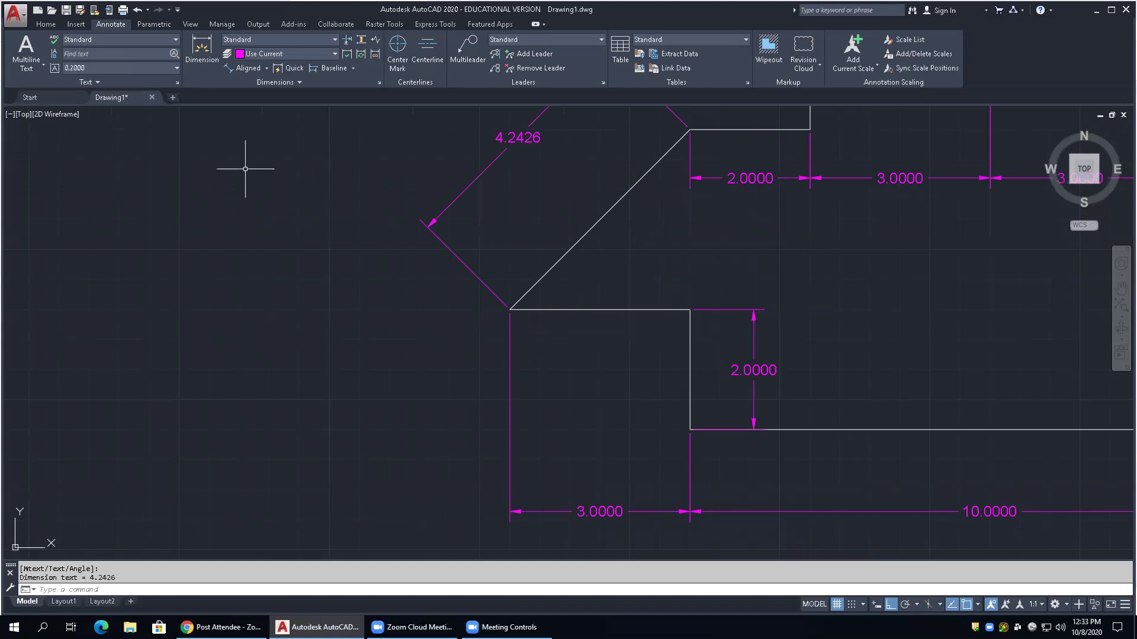
left_click(265, 70)
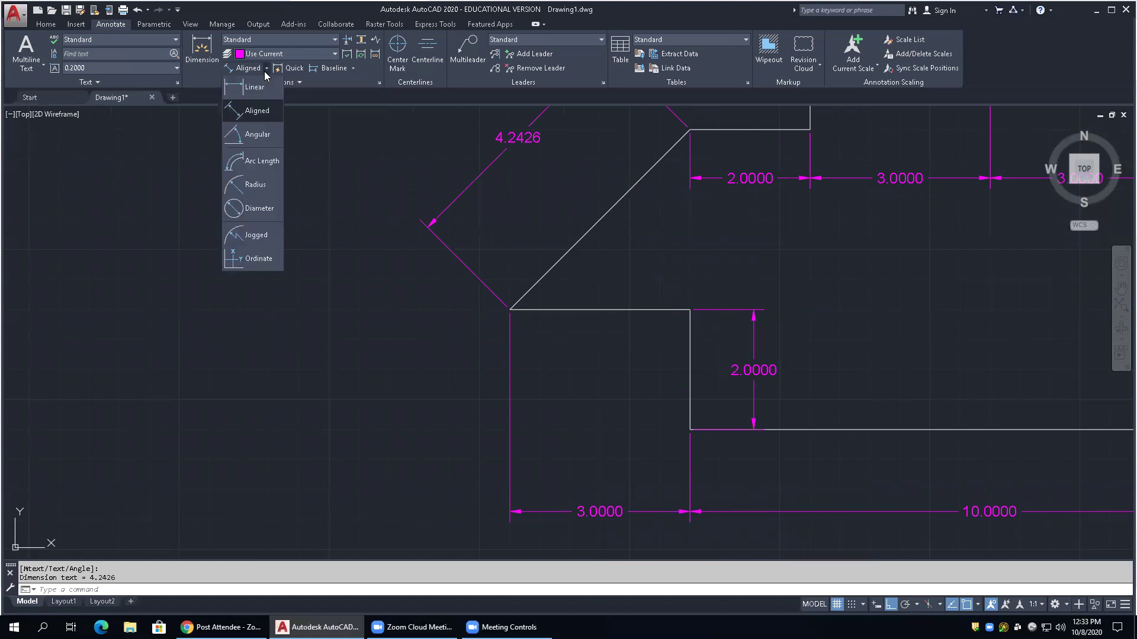
left_click(265, 136)
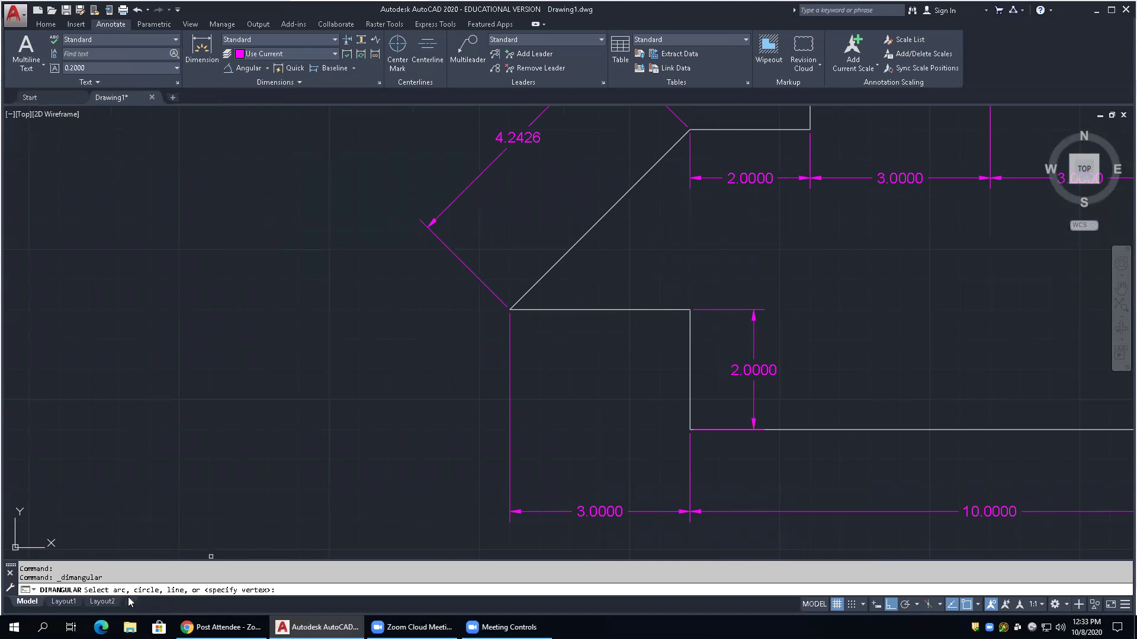
left_click(614, 204)
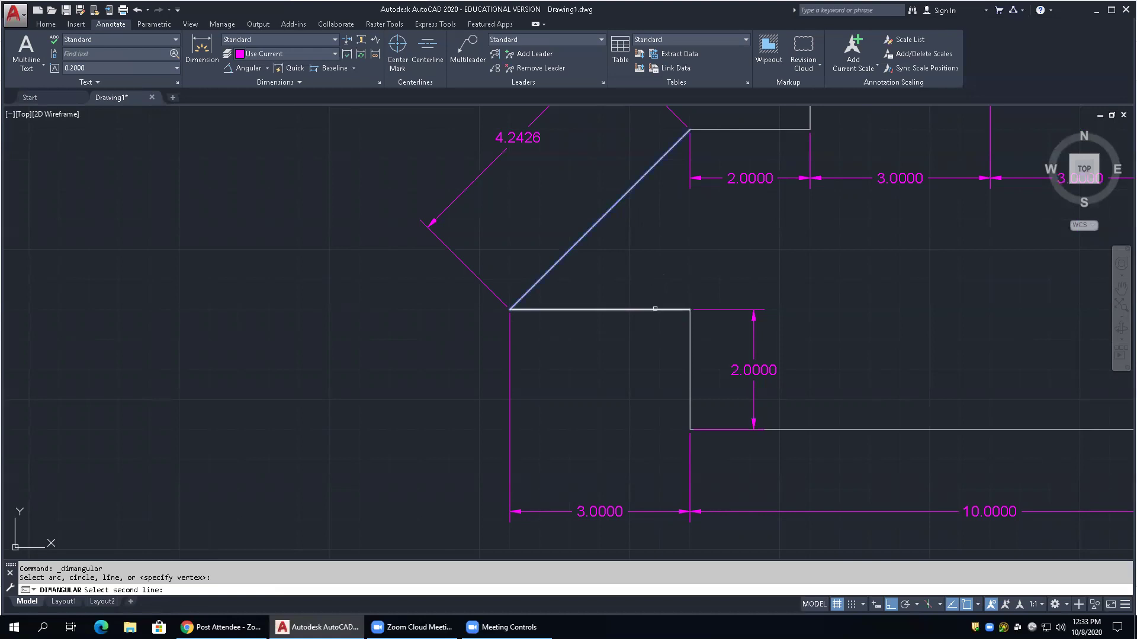
left_click(655, 308)
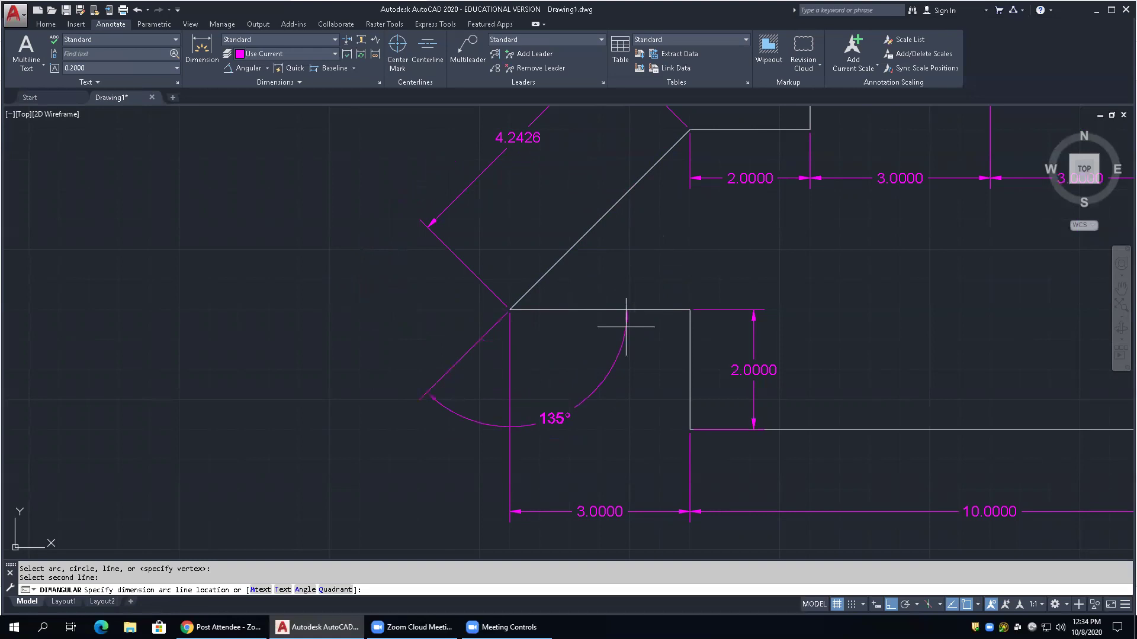
left_click(642, 276)
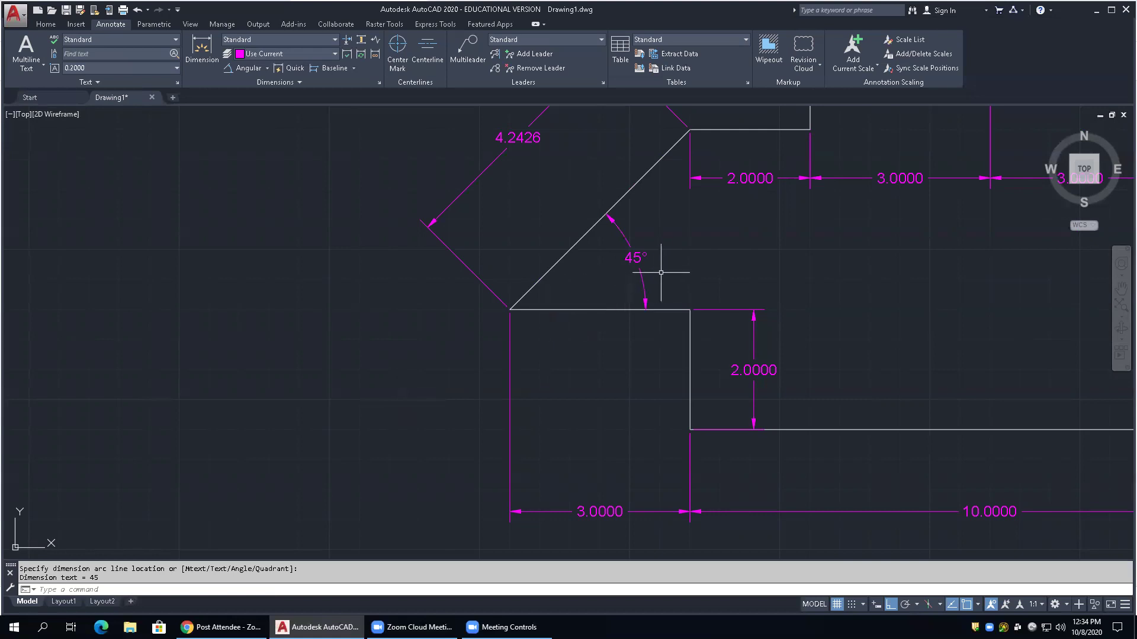
Grip-stretch the angular dimension's arc to the outer side of the sloped edge and back inside the acute corner
left_click(641, 277)
left_click(641, 274)
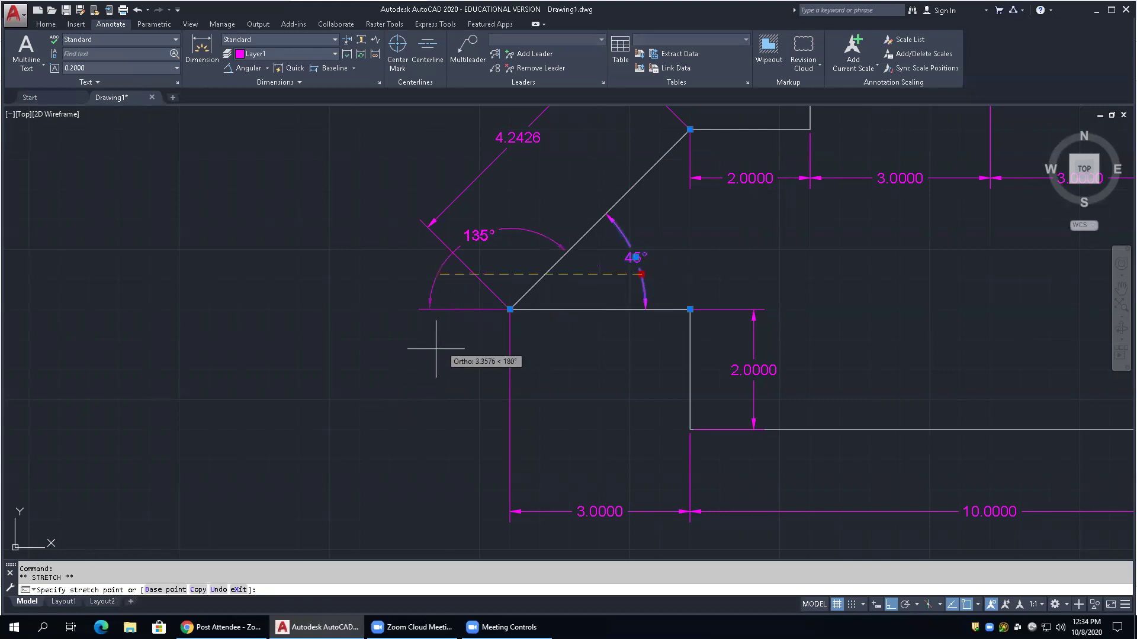
left_click(410, 374)
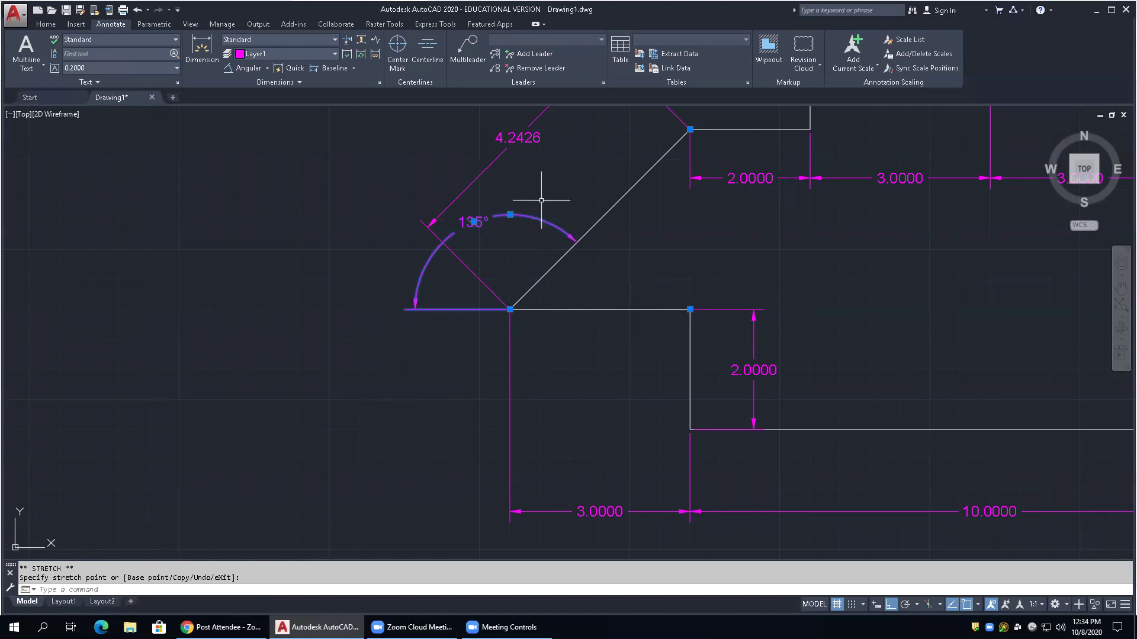
left_click(510, 215)
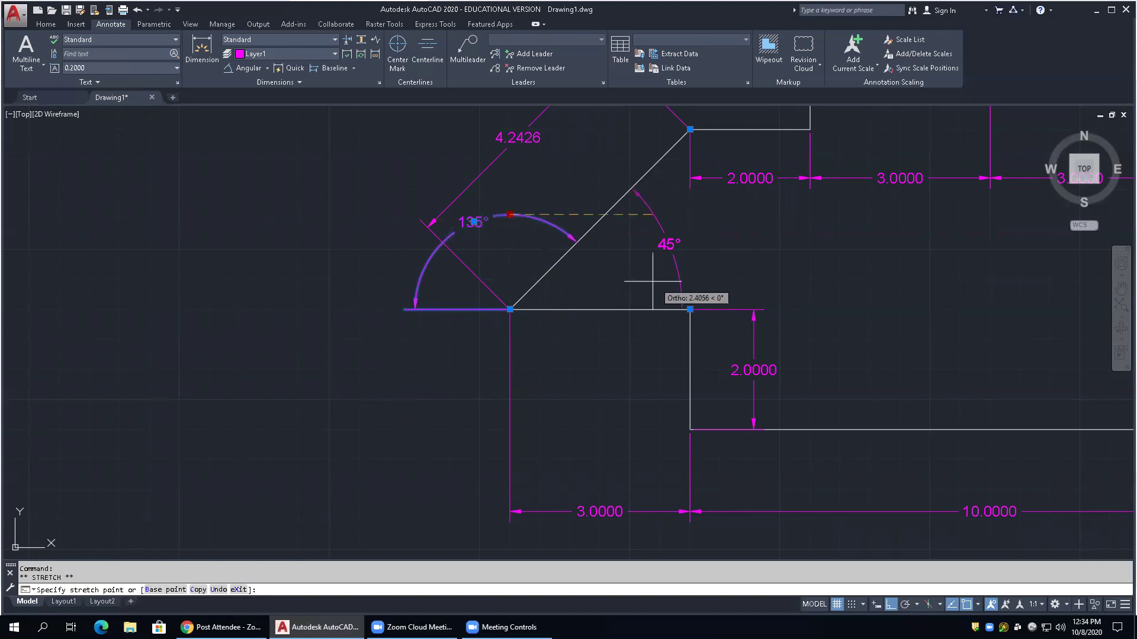
left_click(618, 267)
key("Escape")
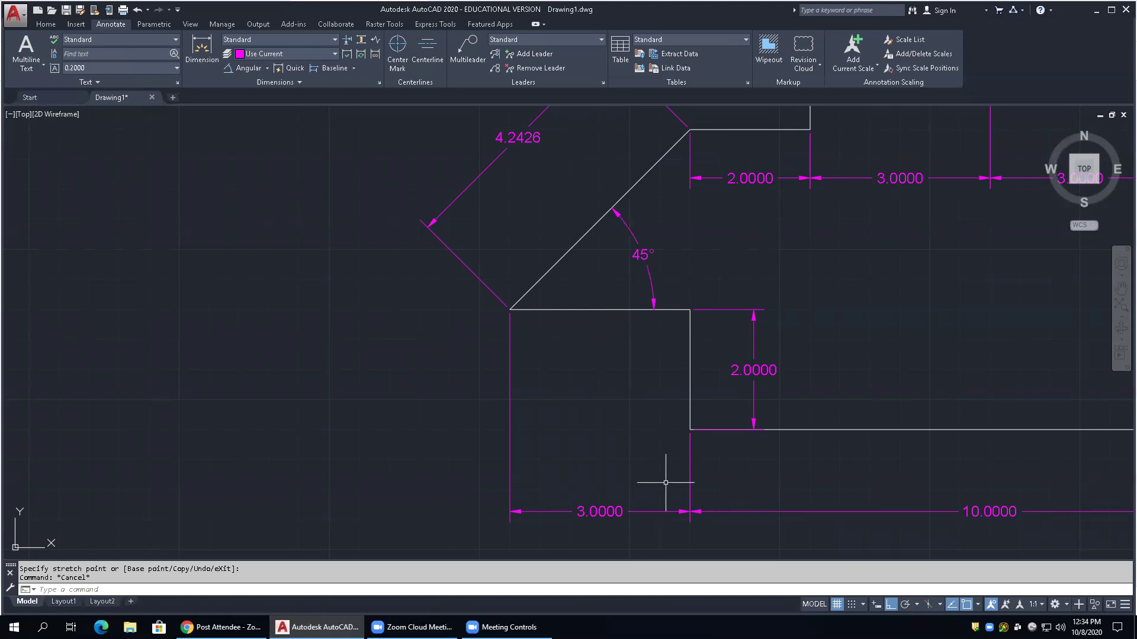
scroll(526, 467, "down", 4)
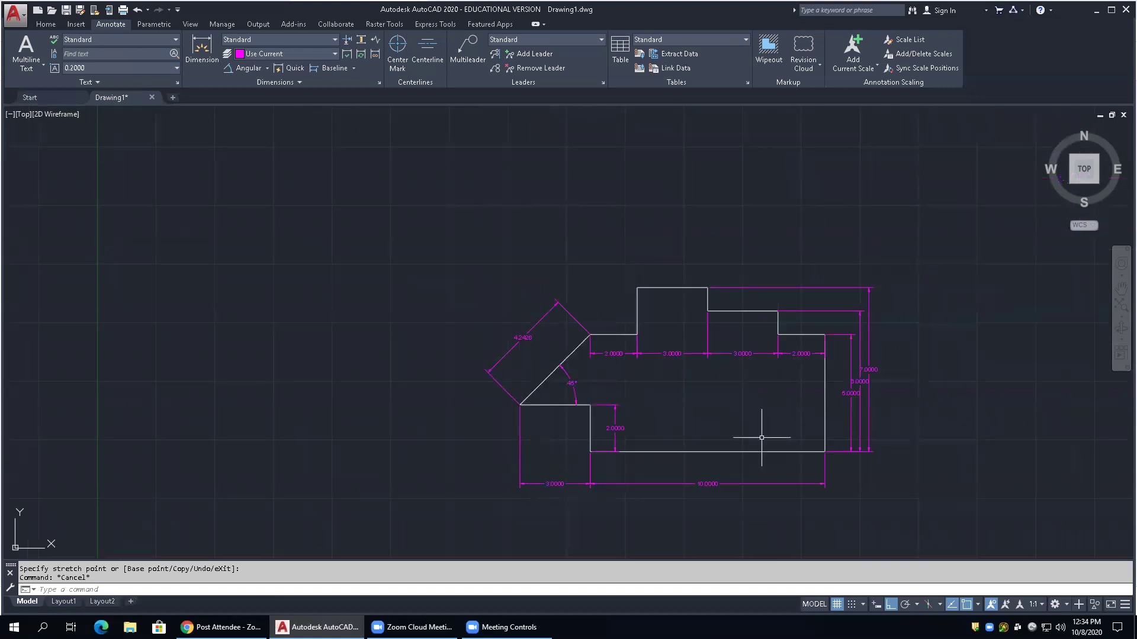
scroll(820, 343, "up", 5)
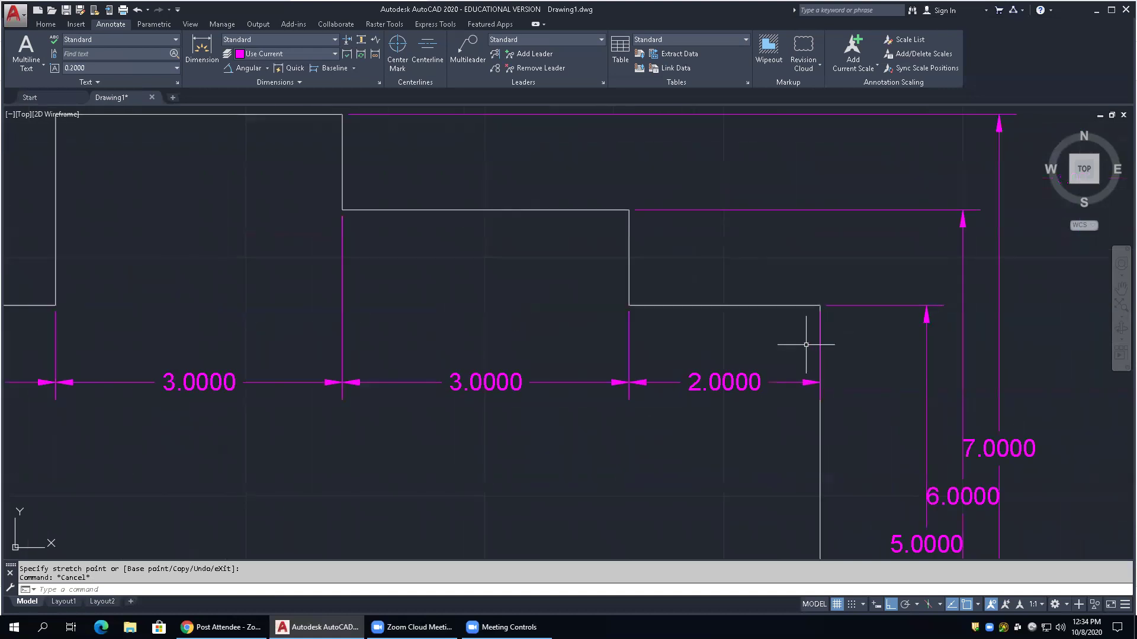
scroll(852, 355, "down", 4)
scroll(783, 368, "up", 2)
scroll(783, 368, "up", 4)
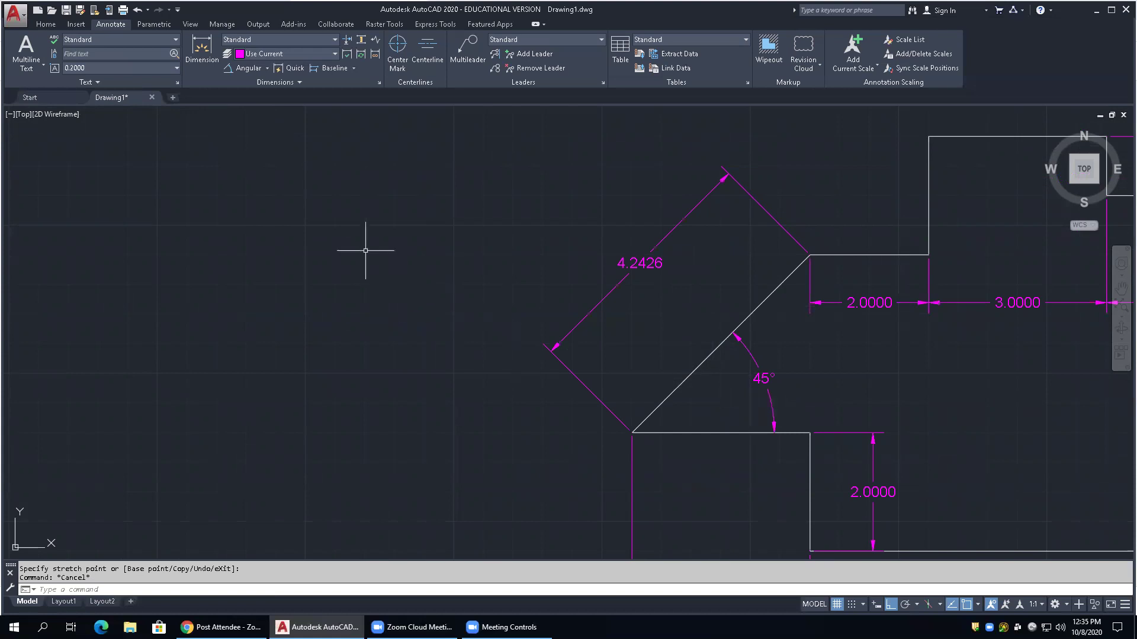
Add a reflex angular dimension by vertex at the acute corner, using the far endpoints of the sloped and horizontal edges, with the arc placed outside
left_click(250, 69)
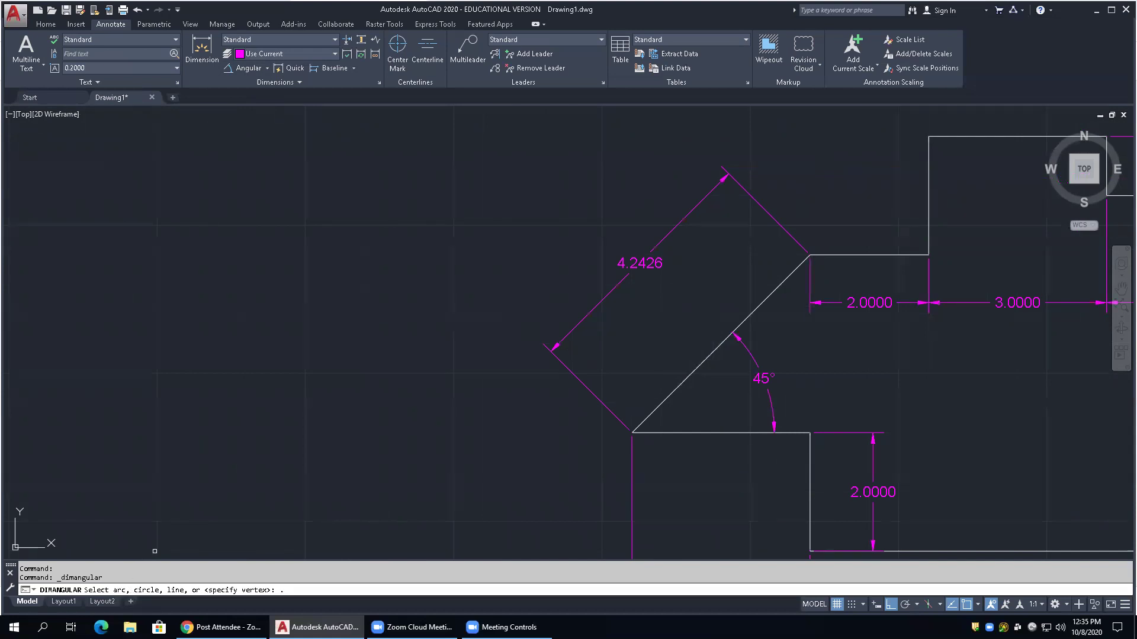
key("Return")
key("Return")
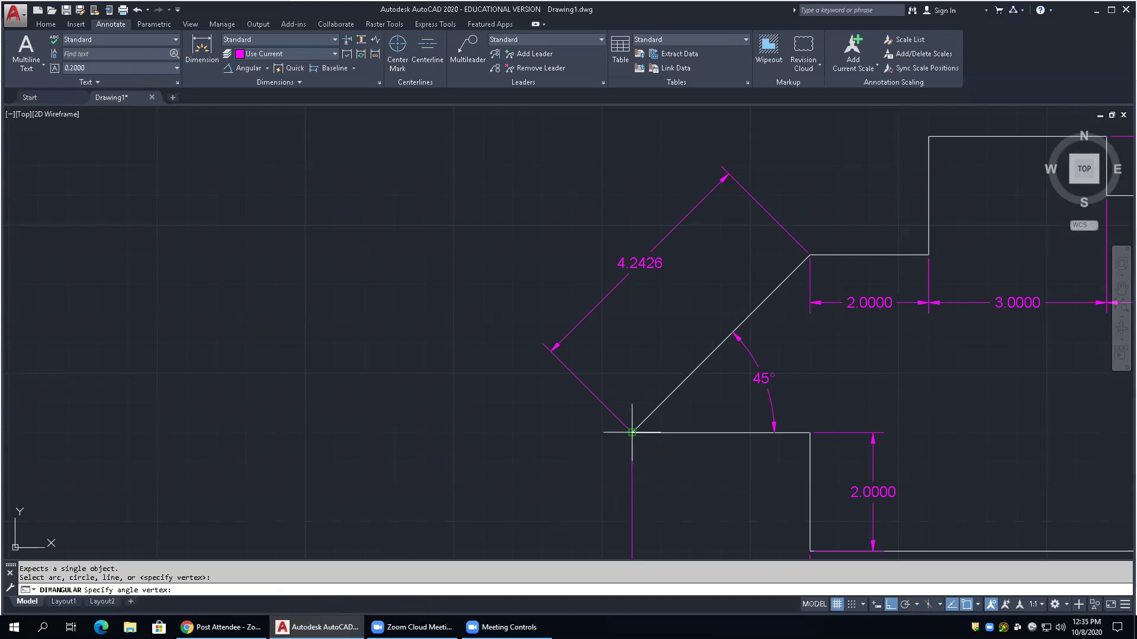
scroll(631, 432, "up", 3)
left_click(605, 442)
scroll(546, 480, "down", 5)
scroll(655, 385, "up", 4)
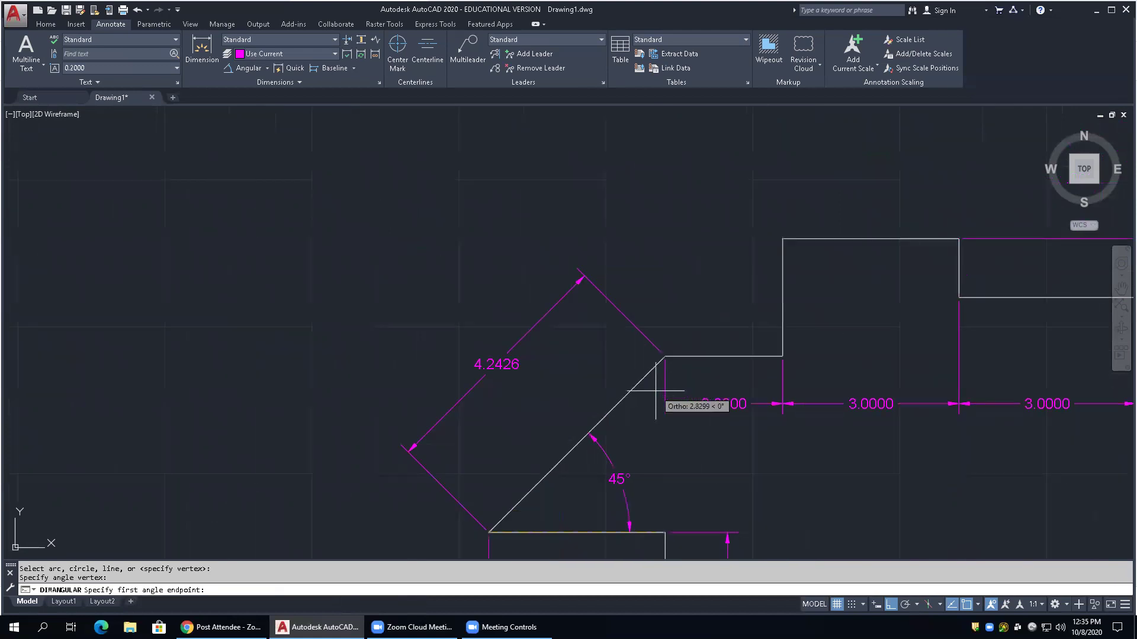
left_click(659, 342)
scroll(659, 342, "down", 5)
scroll(660, 393, "up", 5)
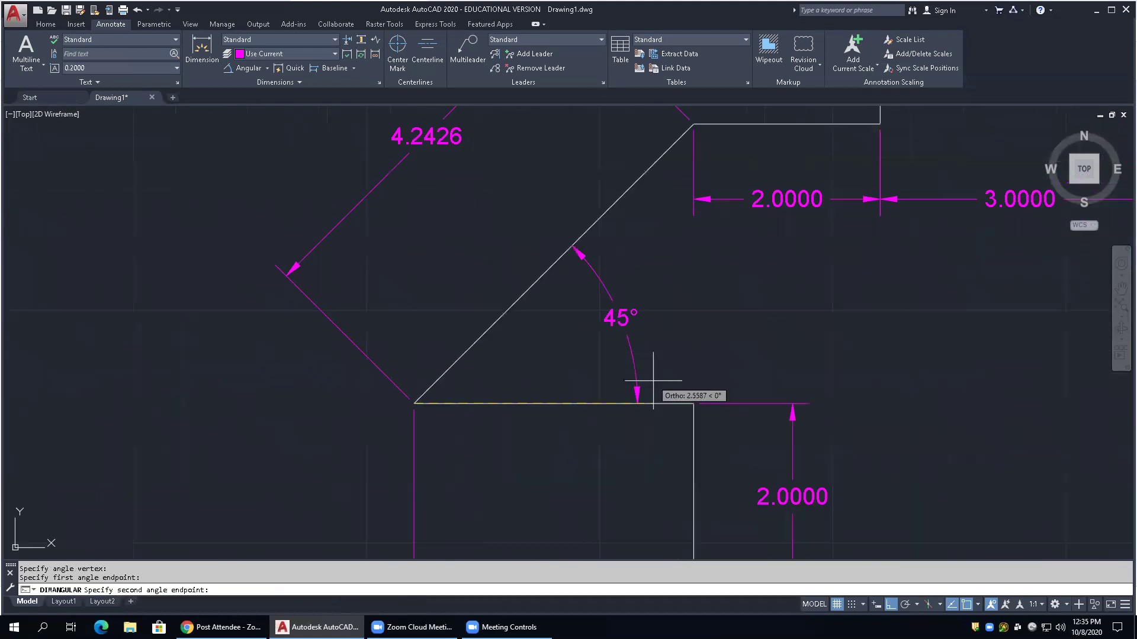
left_click(691, 403)
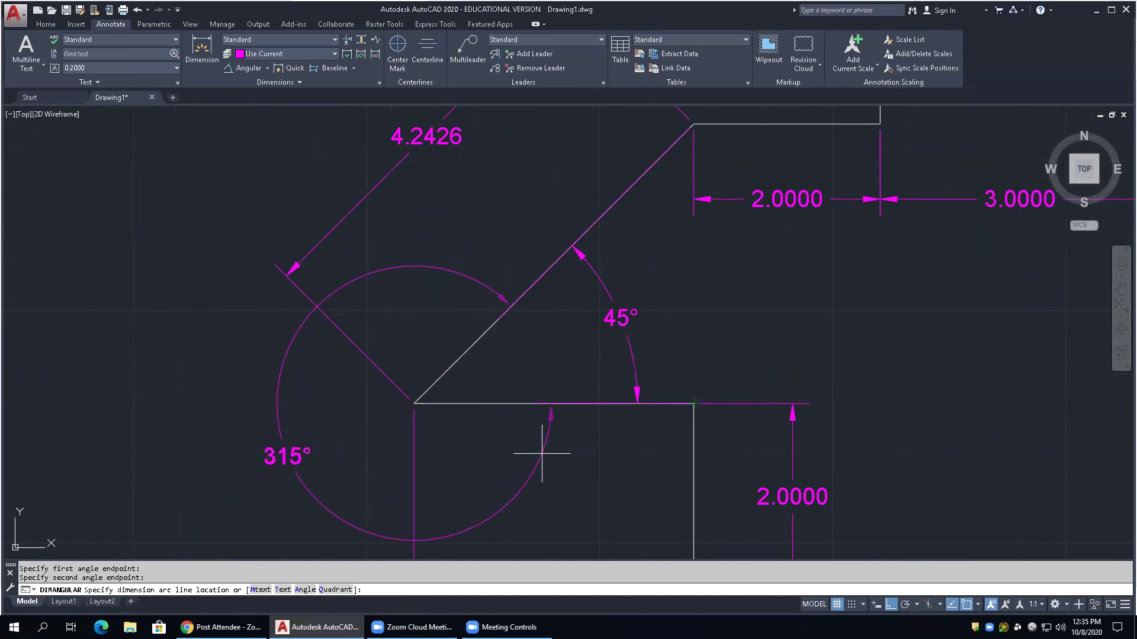
scroll(639, 423, "up", 3)
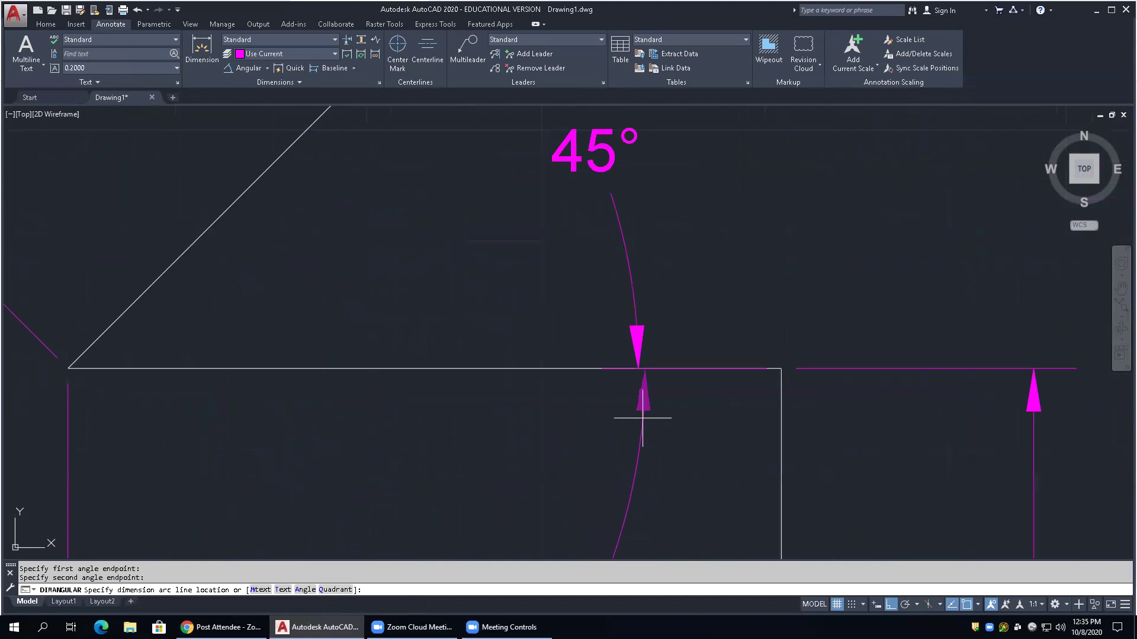
left_click(639, 372)
scroll(685, 450, "down", 4)
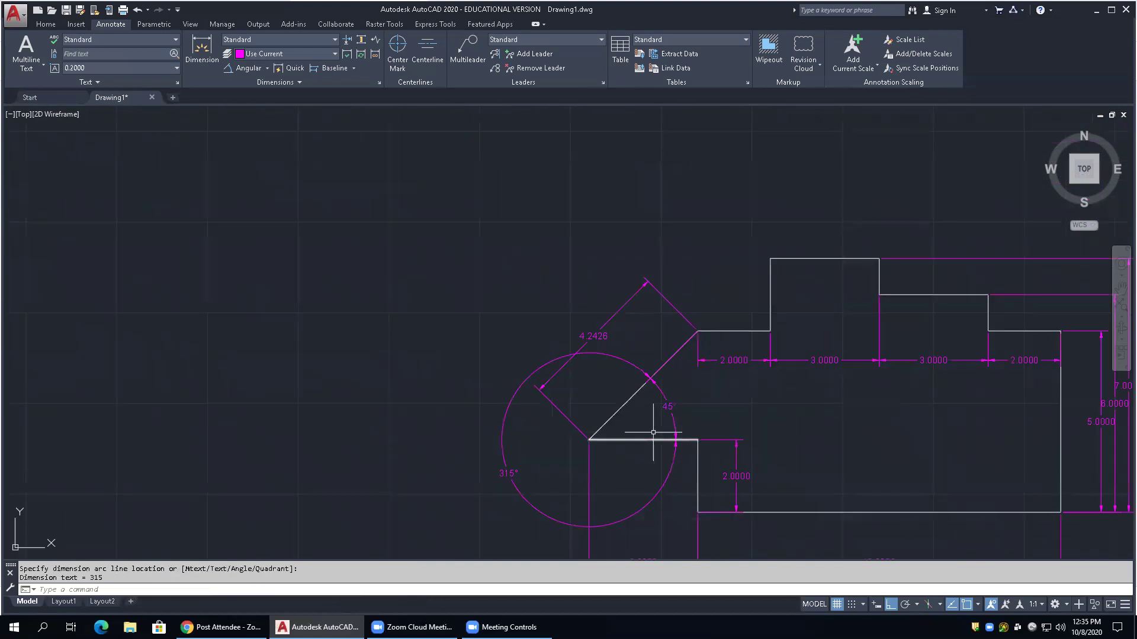
key("Escape")
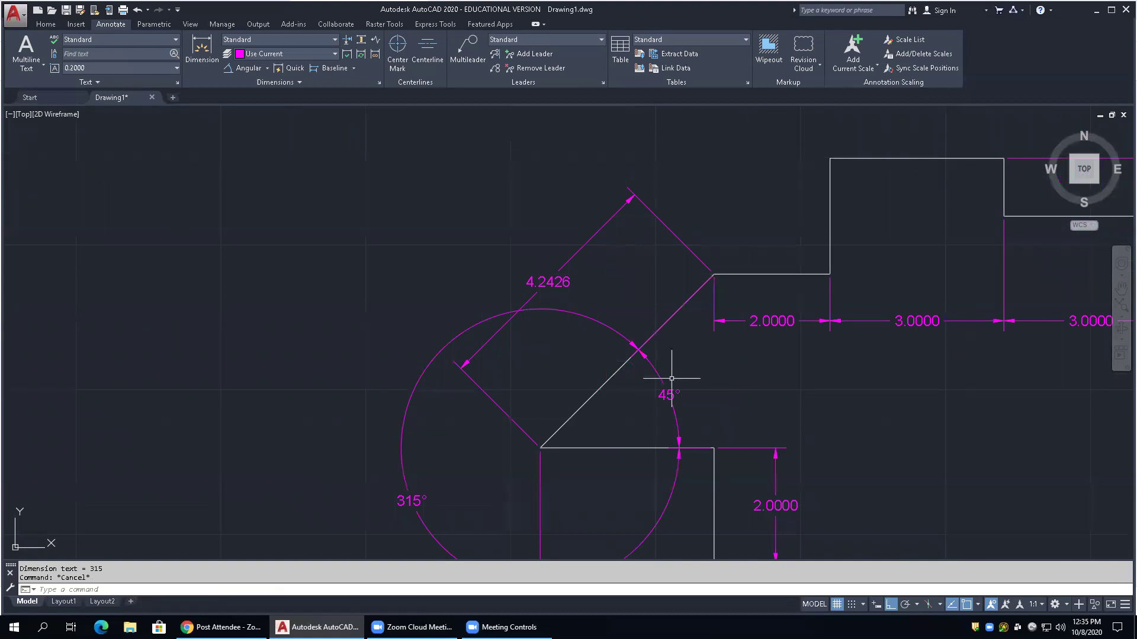
scroll(711, 355, "up", 4)
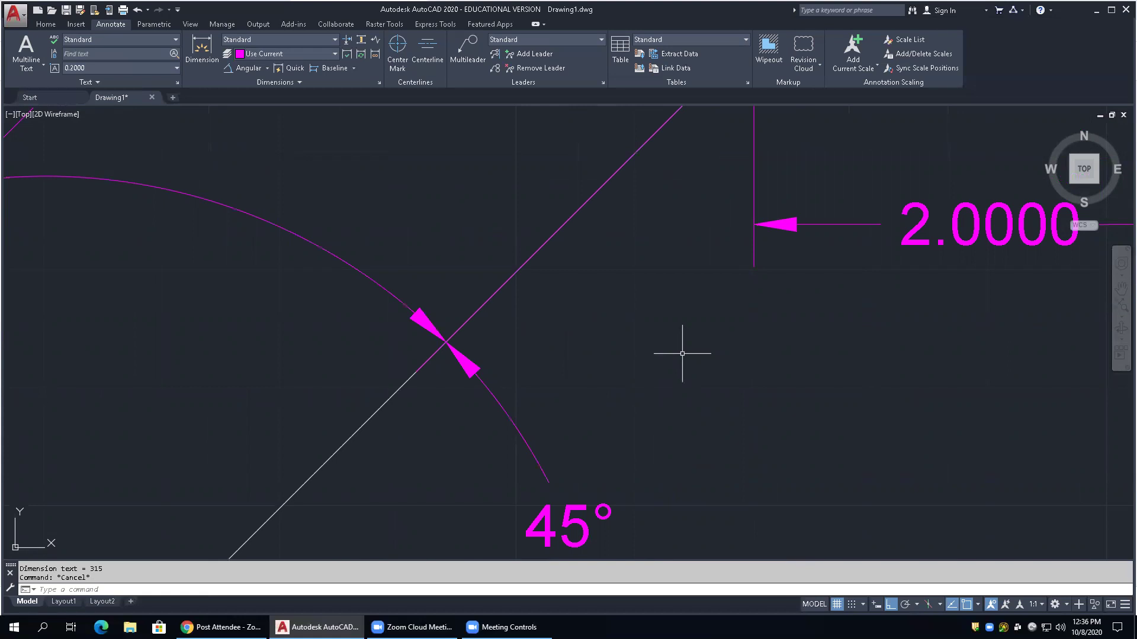
scroll(267, 239, "down", 10)
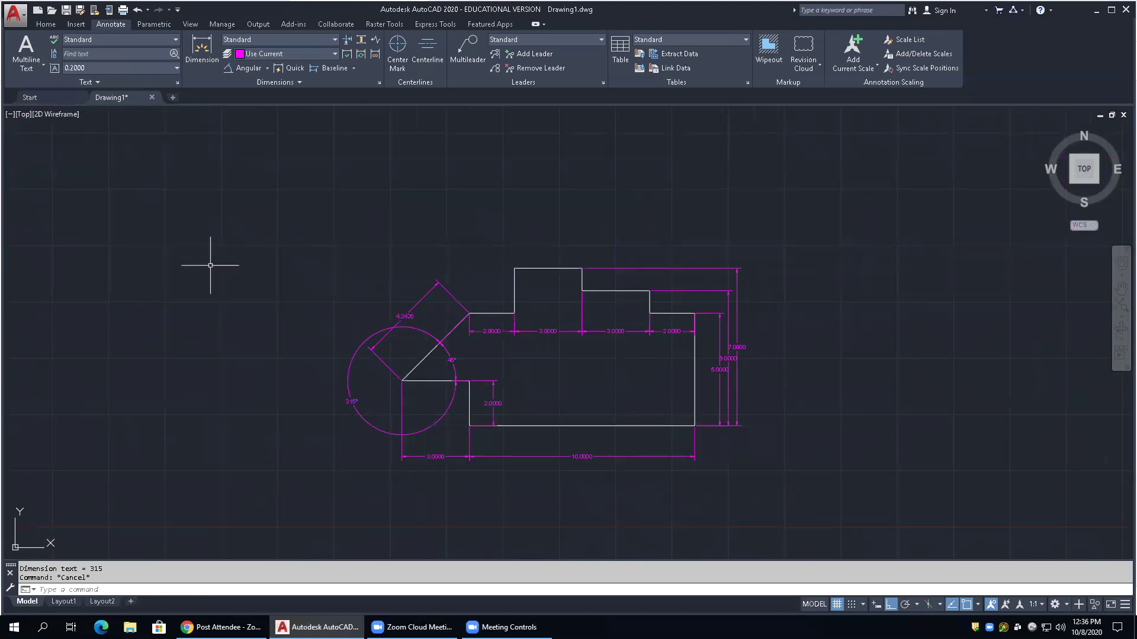
Make layer 0 current and draw a circle with a radius of about 3.6 to the right of the dimensioned outline
left_click(45, 25)
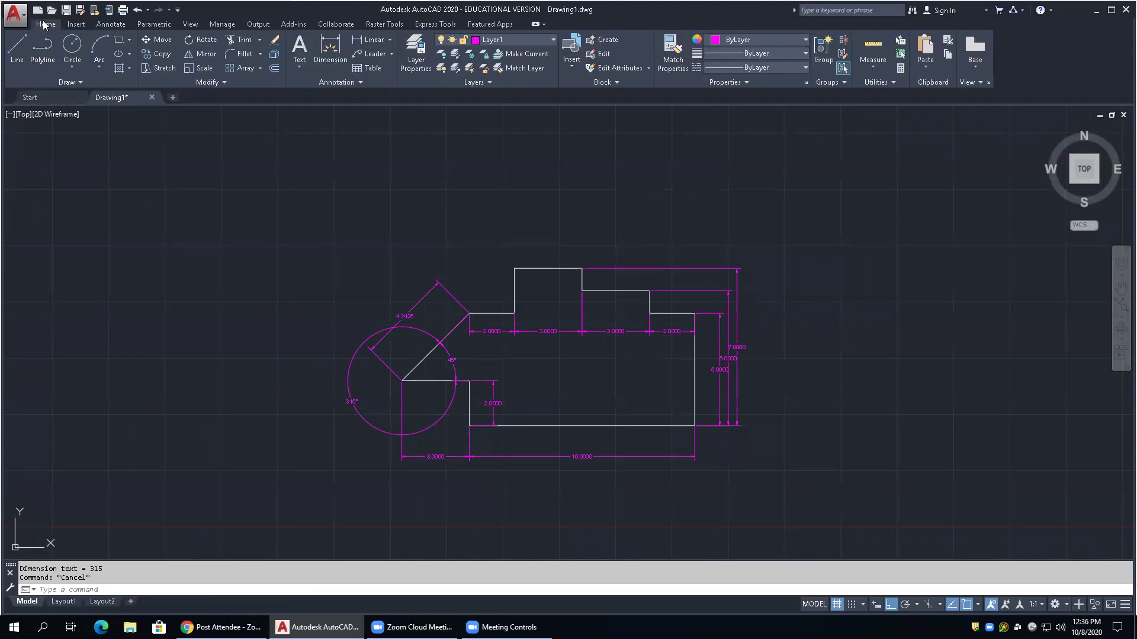
left_click(547, 39)
left_click(534, 53)
left_click(71, 46)
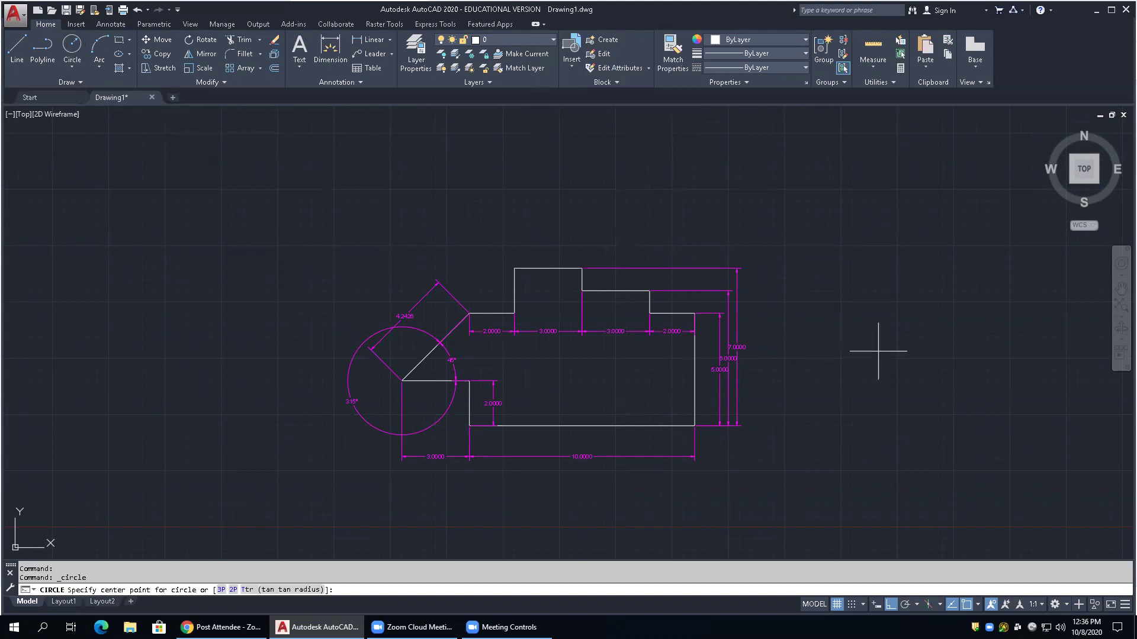
left_click(946, 351)
left_click(865, 395)
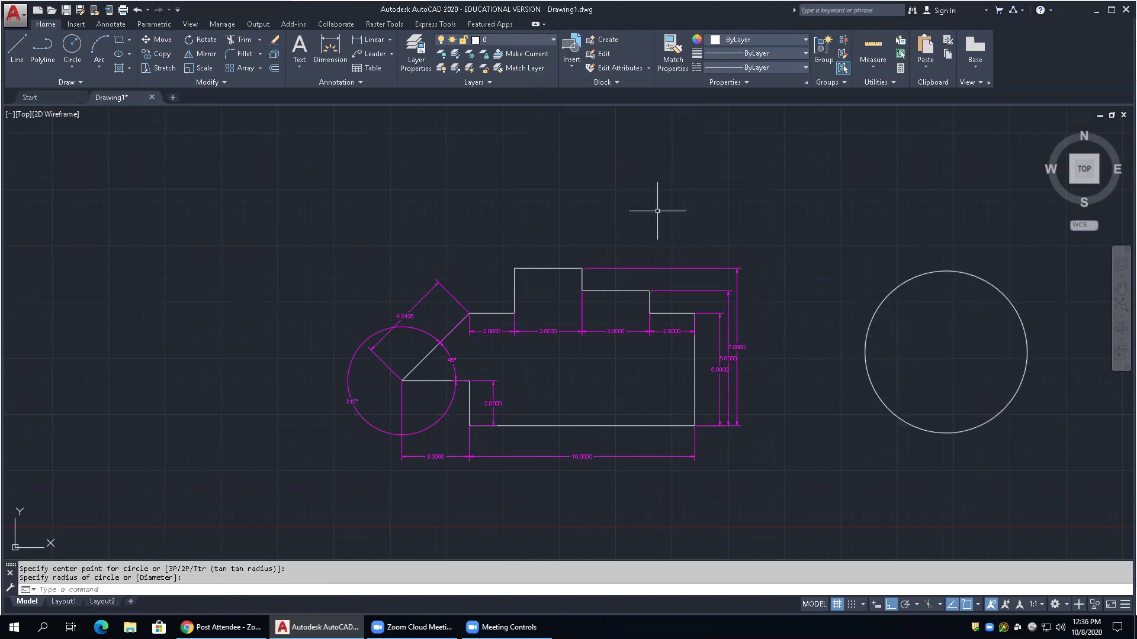
Turn Ortho off and draw a three-point arc about 9.08 long above the gap between the outline and the circle
key("F8")
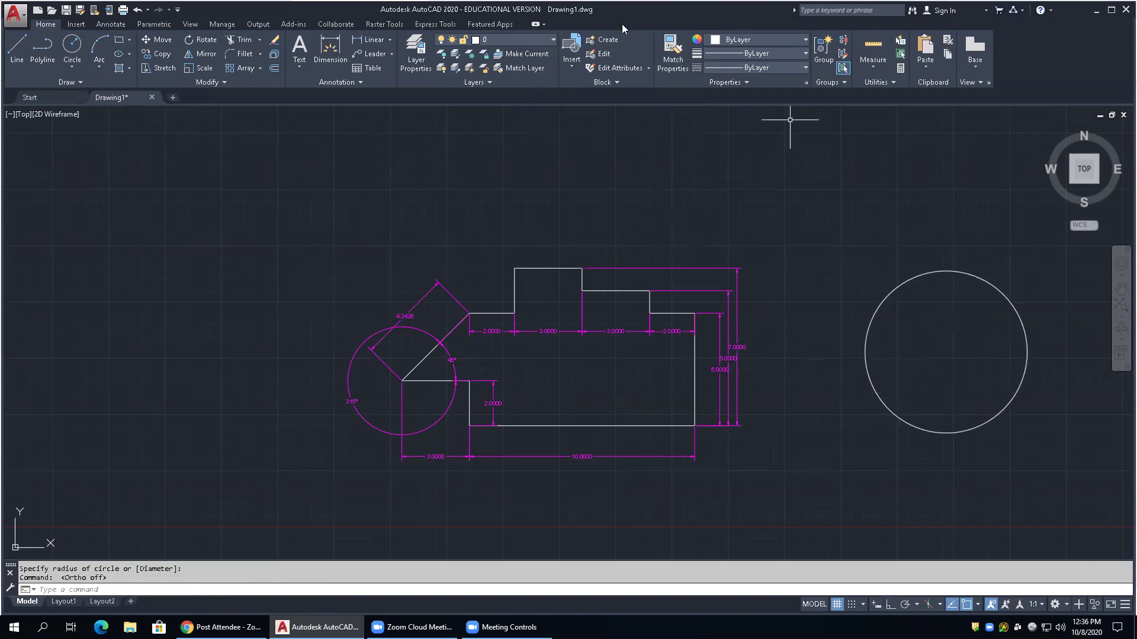
left_click(98, 46)
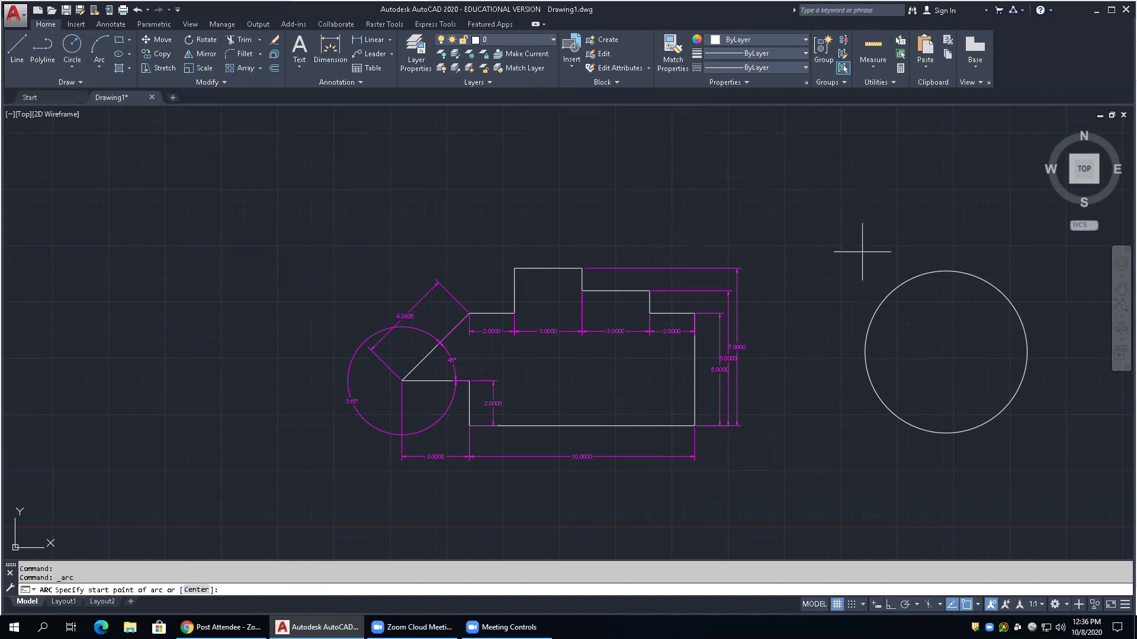
left_click(875, 224)
left_click(873, 180)
left_click(740, 123)
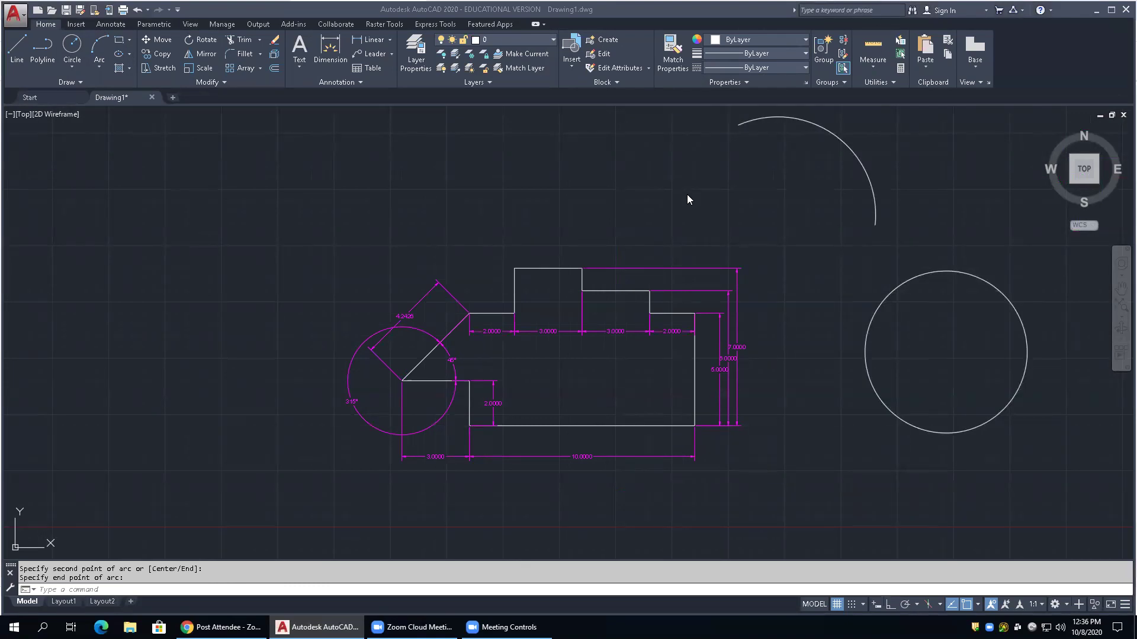
scroll(796, 350, "down", 4)
scroll(793, 310, "up", 4)
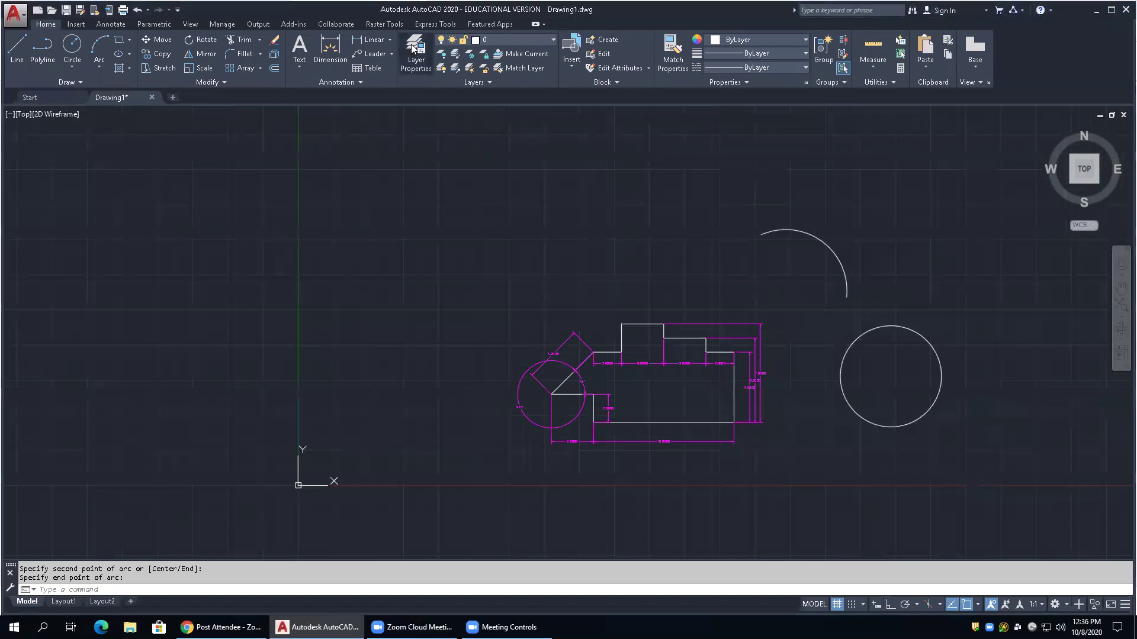
Make Layer1 current and add an arc length dimension to the arc, placed on its outer side
left_click(492, 38)
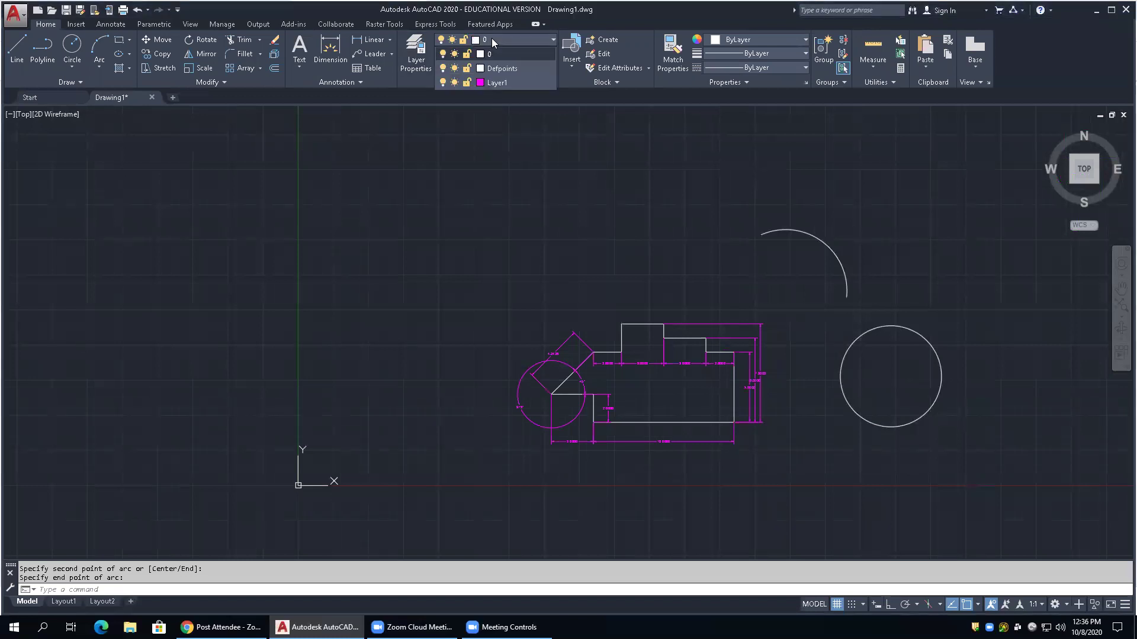
left_click(514, 81)
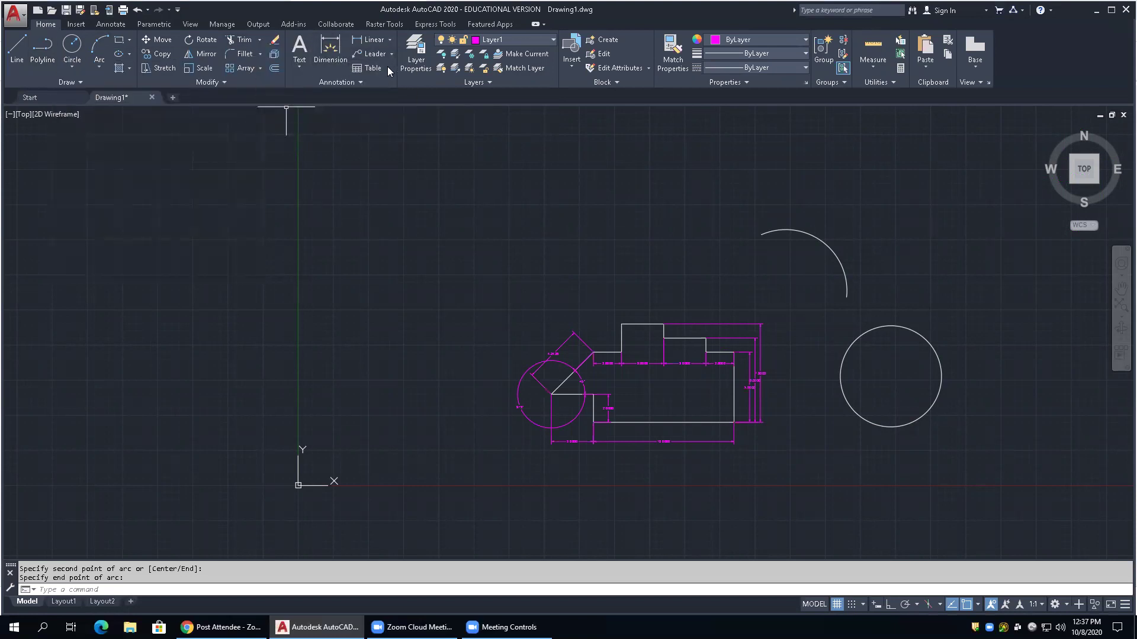
left_click(390, 39)
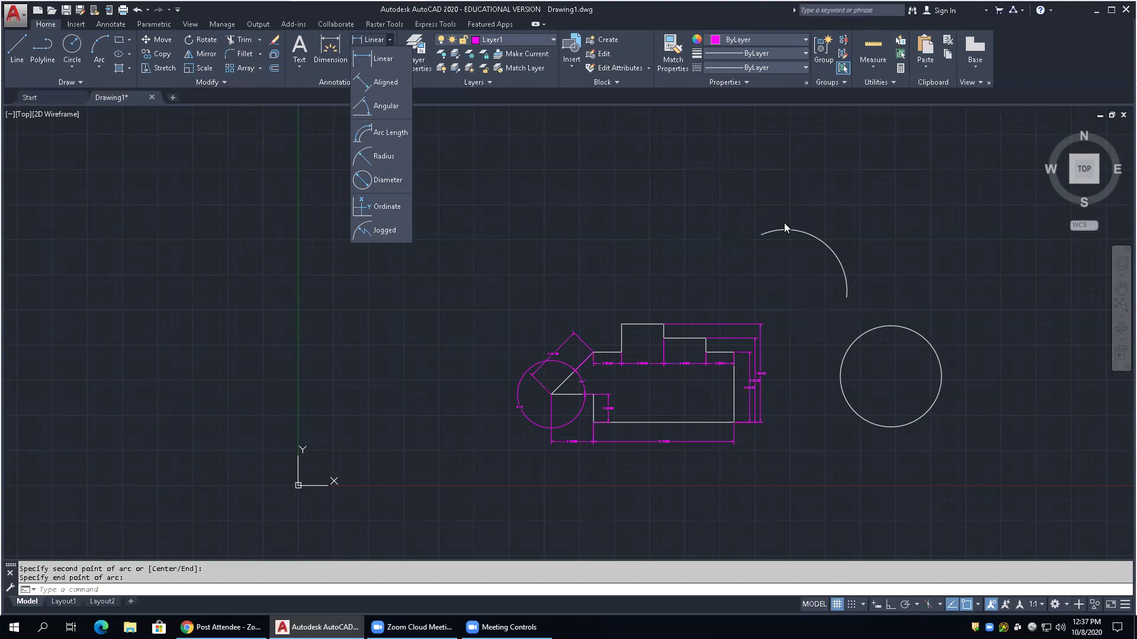
left_click(386, 132)
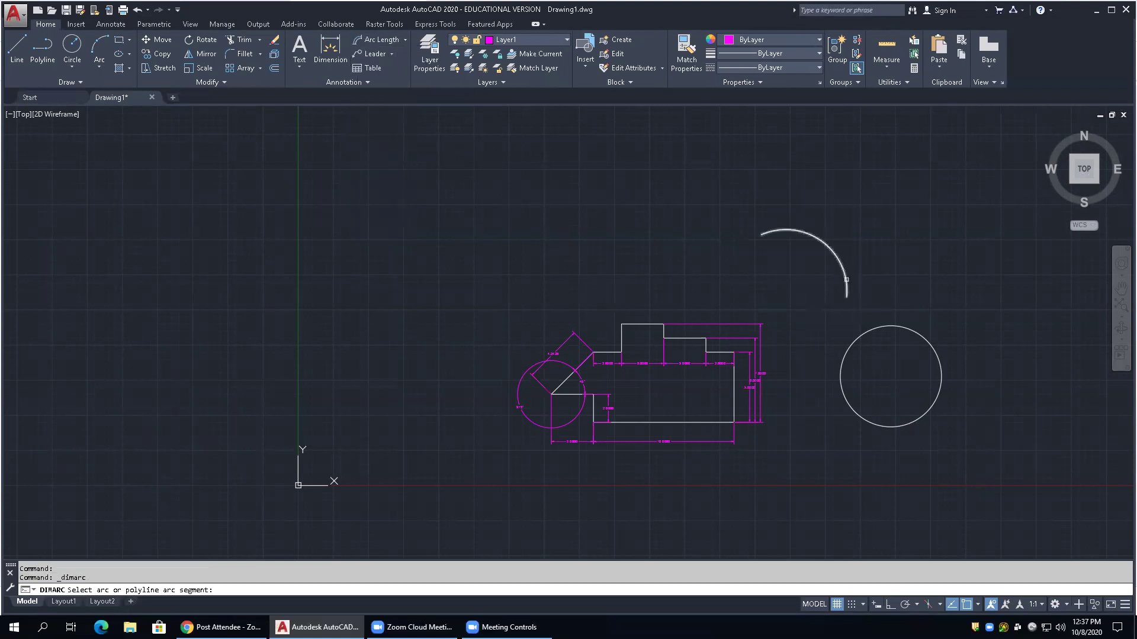
left_click(846, 281)
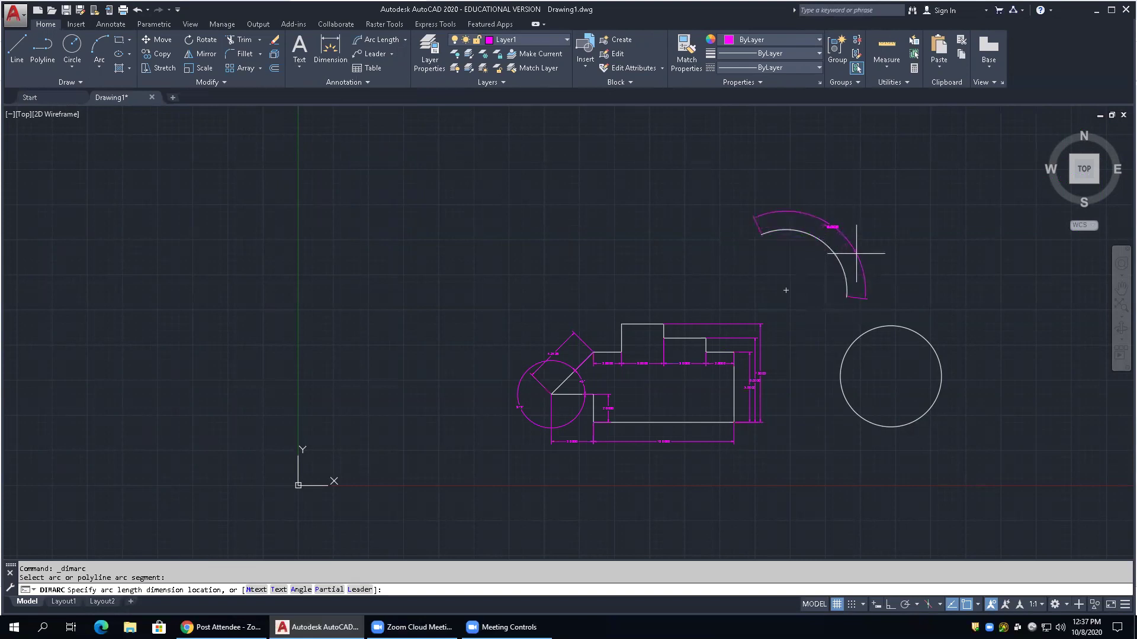
left_click(863, 236)
scroll(862, 233, "up", 5)
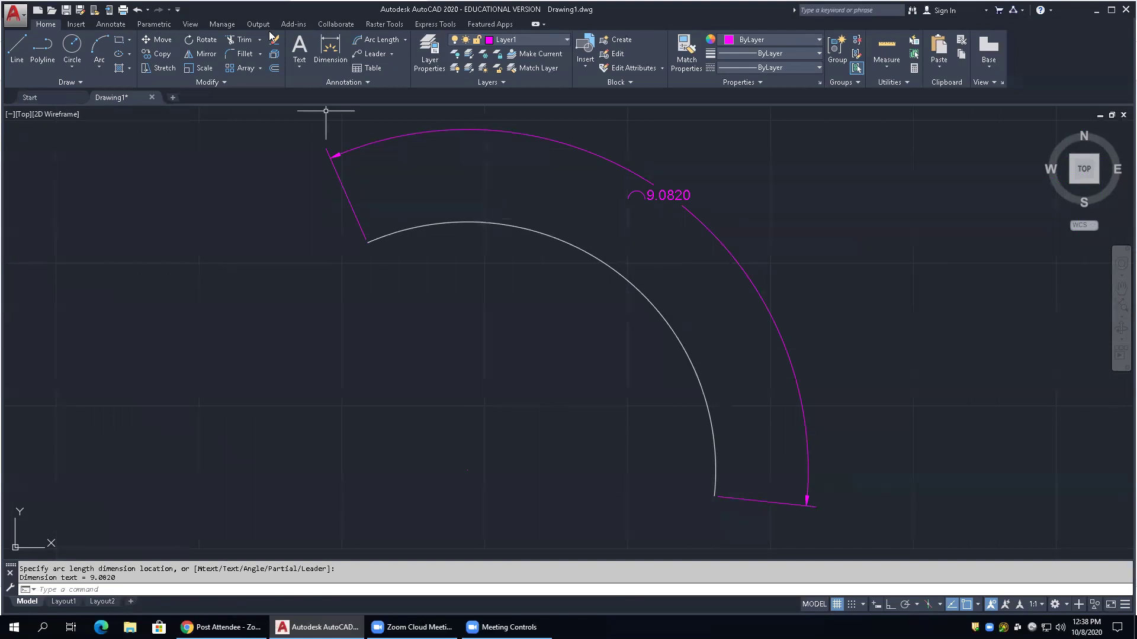
Add an aligned dimension between the arc's two endpoints, placed on the inner side of the arc
left_click(408, 39)
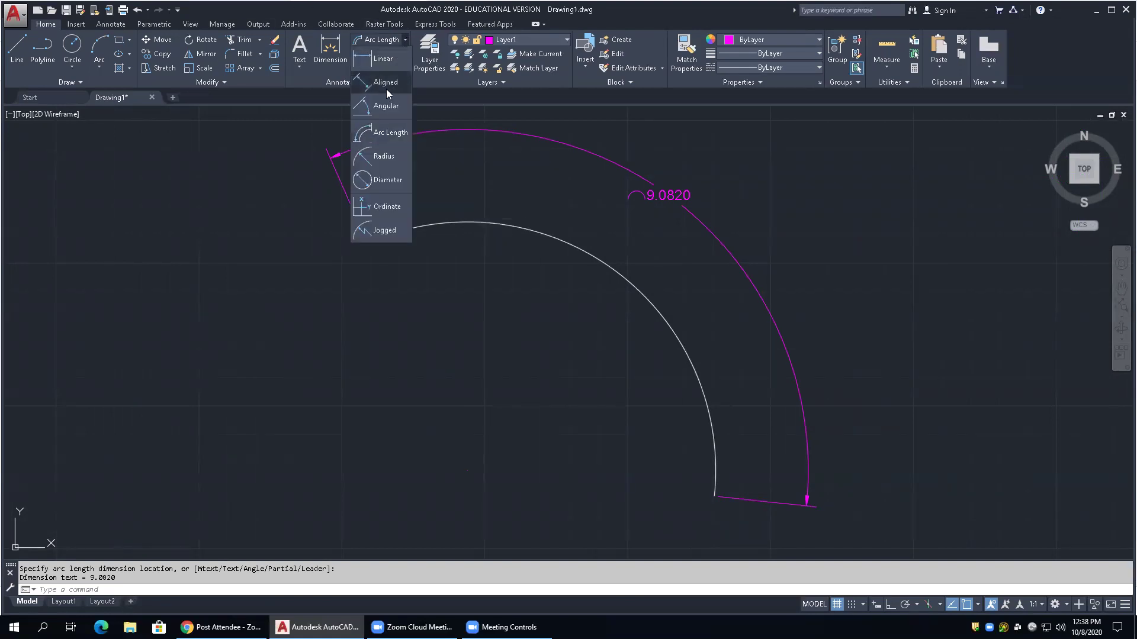
left_click(385, 89)
left_click(369, 242)
left_click(715, 496)
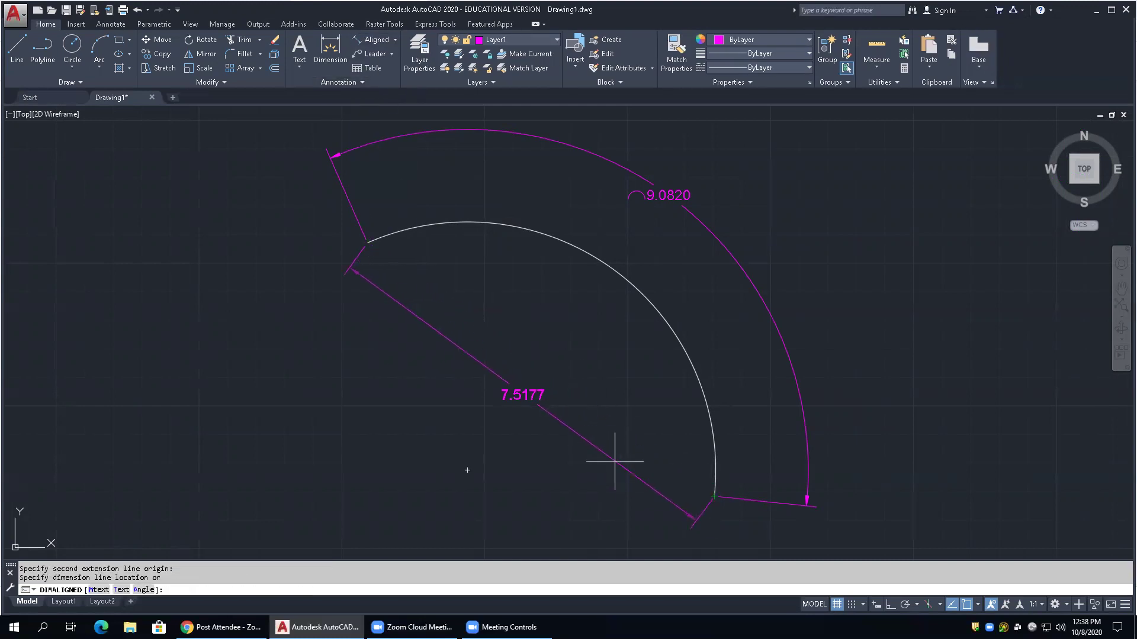
left_click(540, 435)
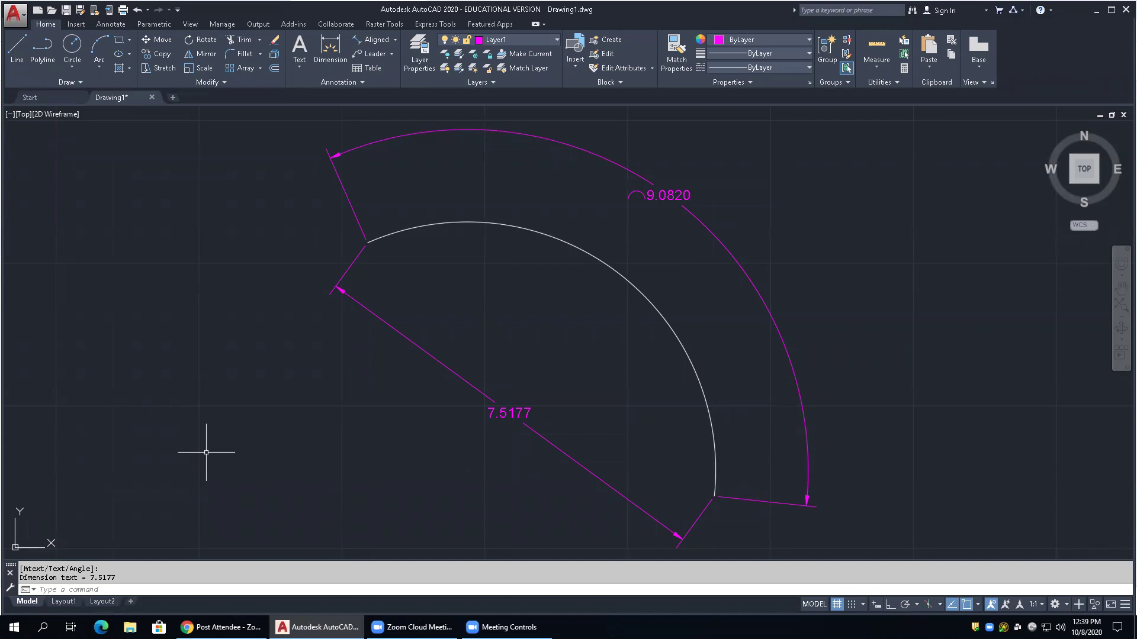
Add a radius dimension to the circle, with its text placed outside to the upper right
scroll(207, 320, "down", 5)
scroll(238, 397, "up", 3)
scroll(342, 363, "down", 3)
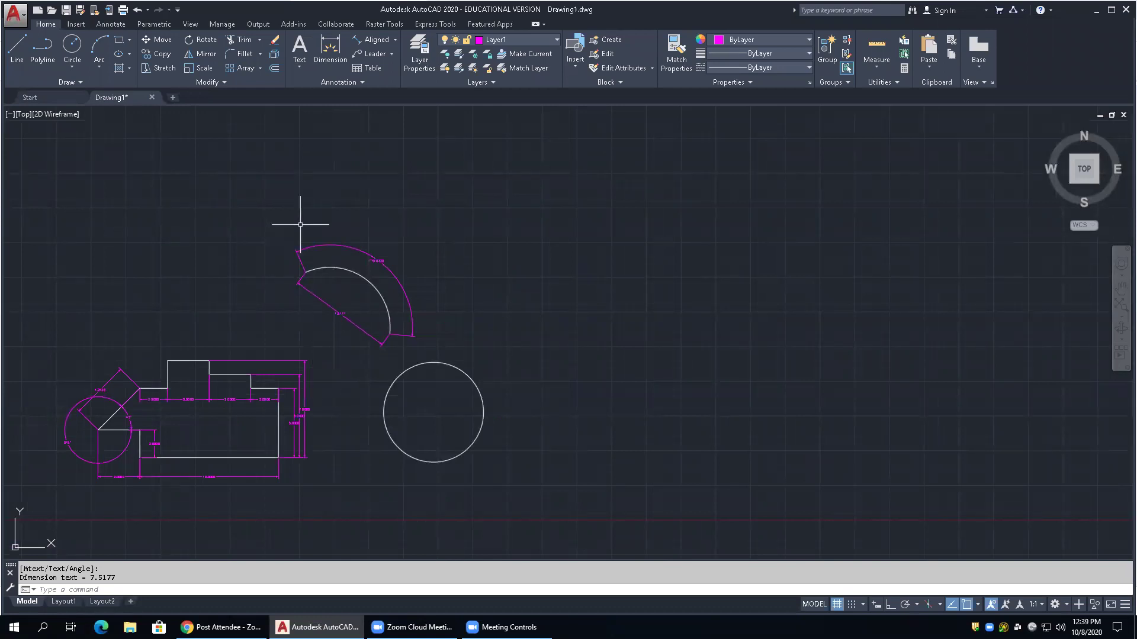
left_click(395, 40)
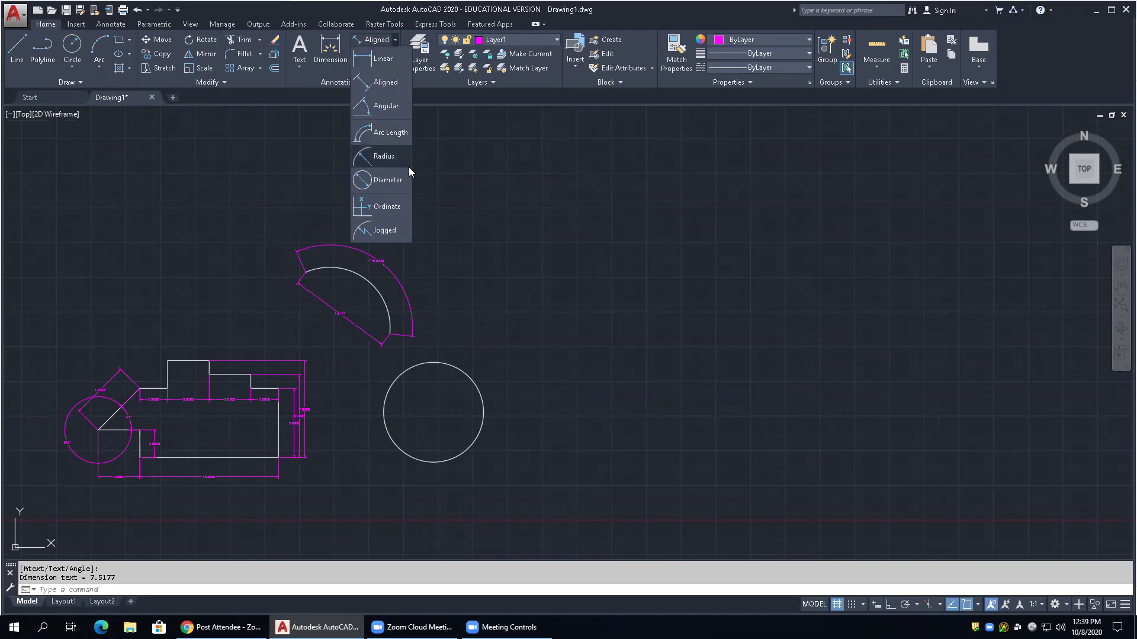
left_click(385, 156)
scroll(445, 445, "up", 4)
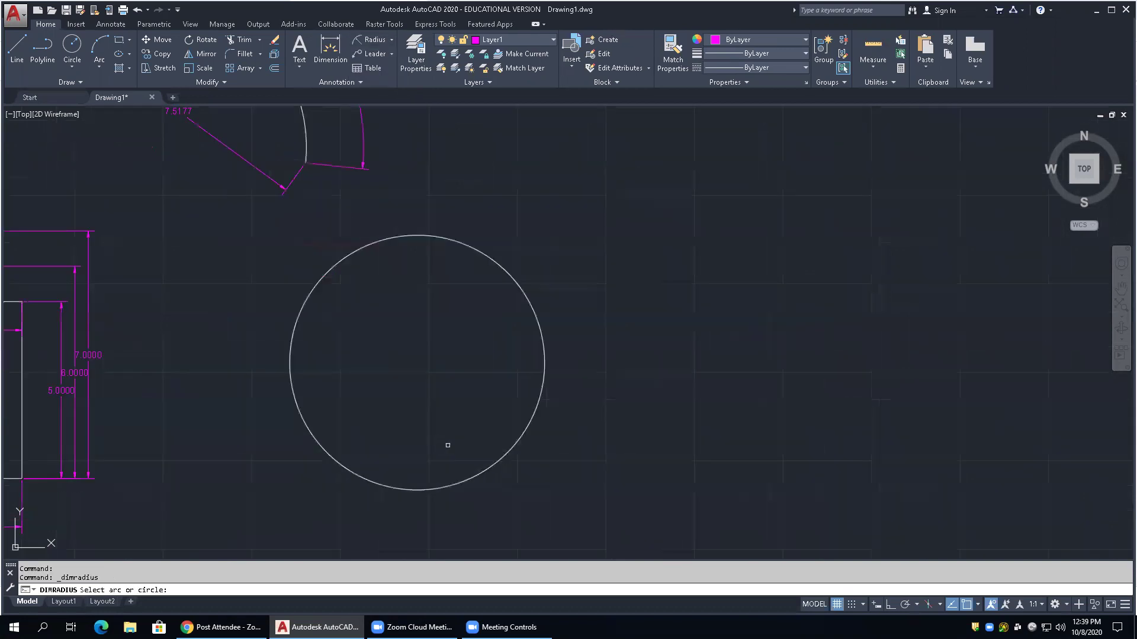
left_click(537, 310)
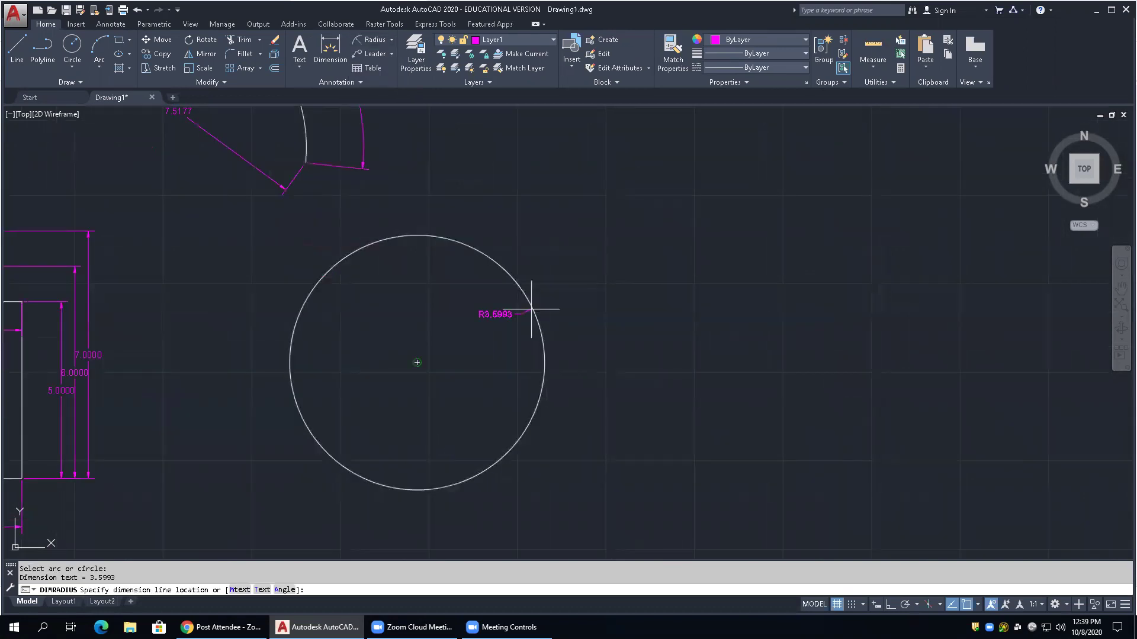
left_click(556, 232)
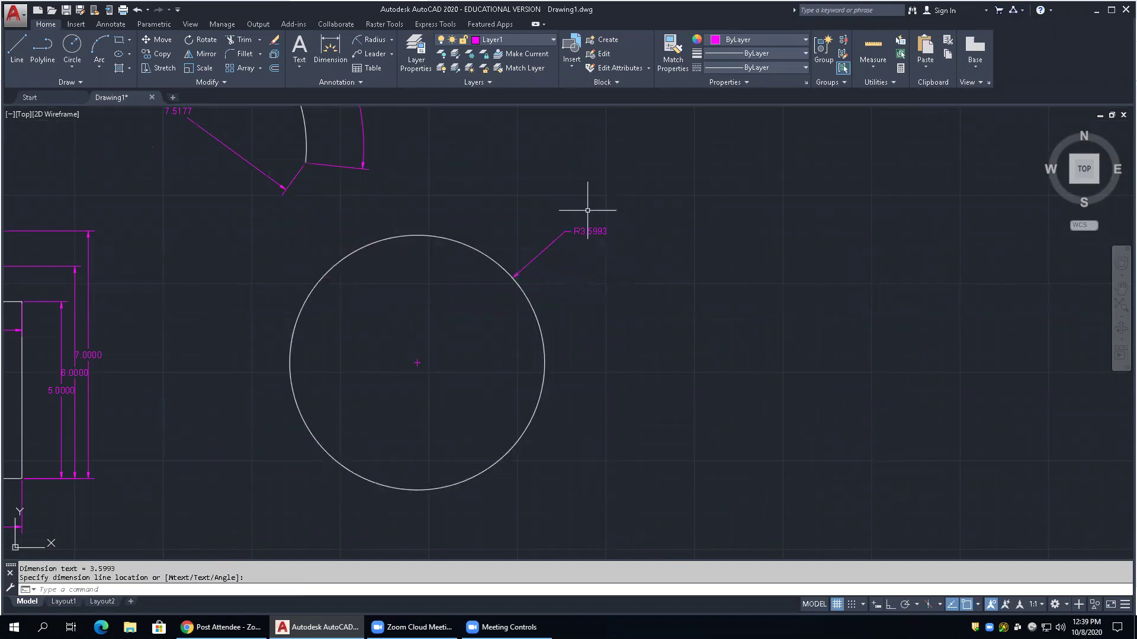
Grip-stretch the radius dimension's text from outside to inside the circle, near its center, and deselect it
scroll(591, 195, "up", 5)
scroll(645, 211, "down", 2)
scroll(619, 301, "down", 7)
scroll(520, 374, "up", 5)
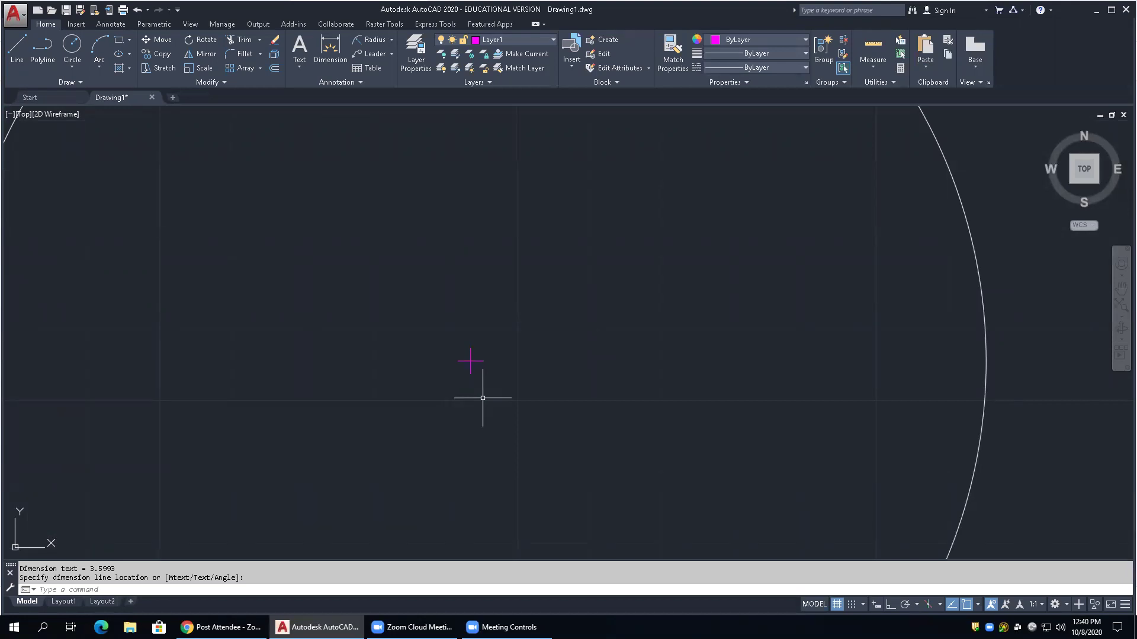
scroll(292, 406, "up", 2)
scroll(634, 412, "down", 8)
left_click(770, 257)
left_click(788, 256)
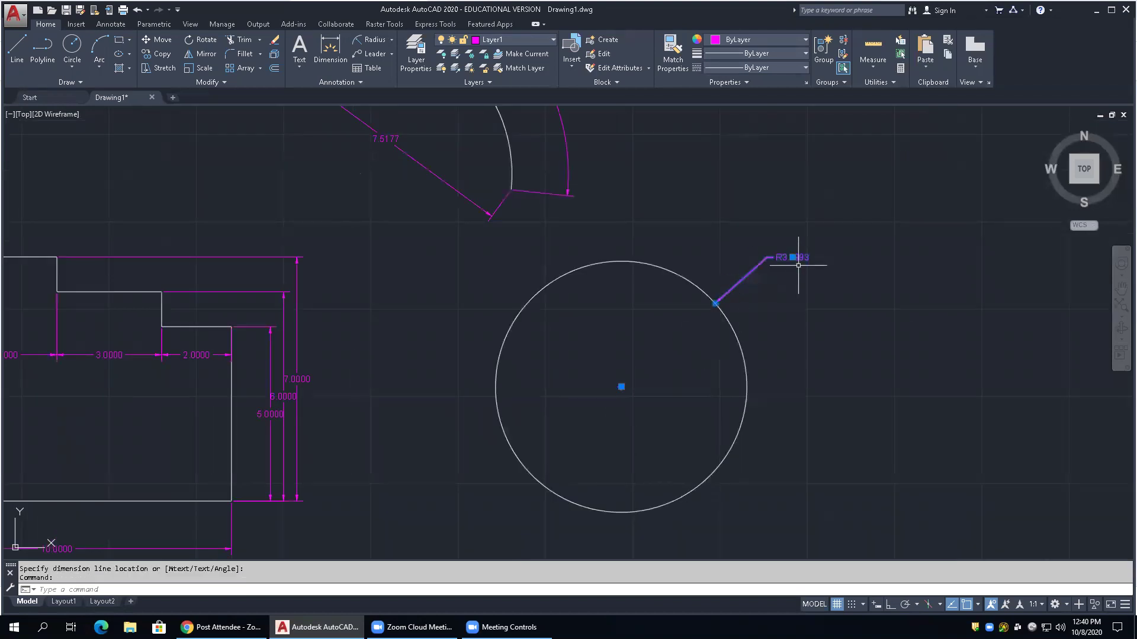
left_click(794, 257)
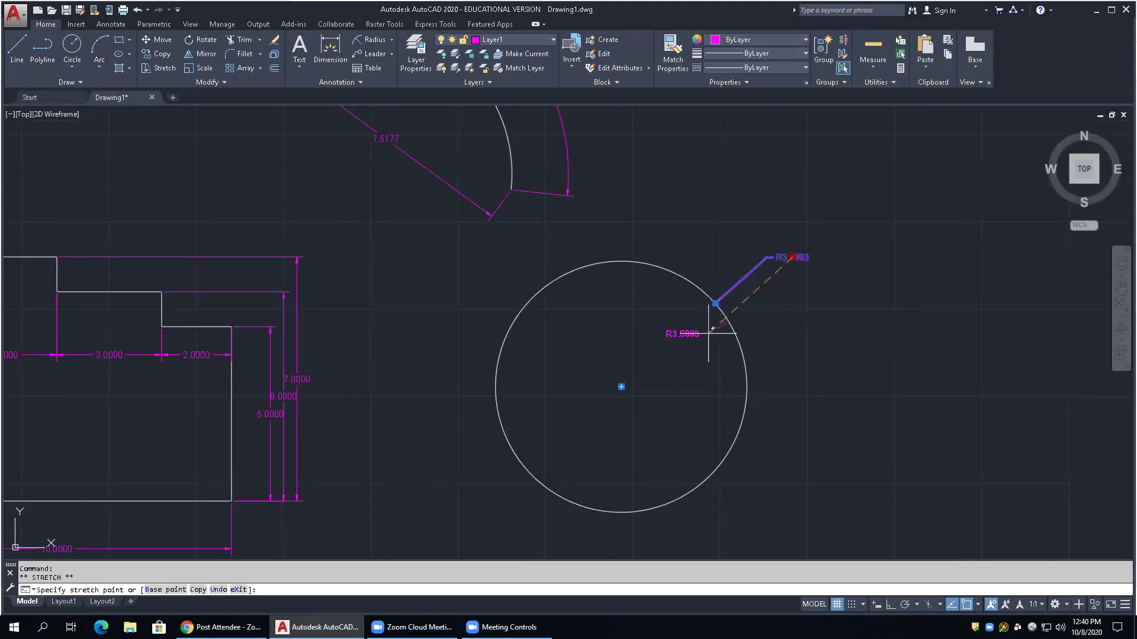
left_click(639, 361)
scroll(634, 393, "up", 6)
key("Escape")
key("Escape")
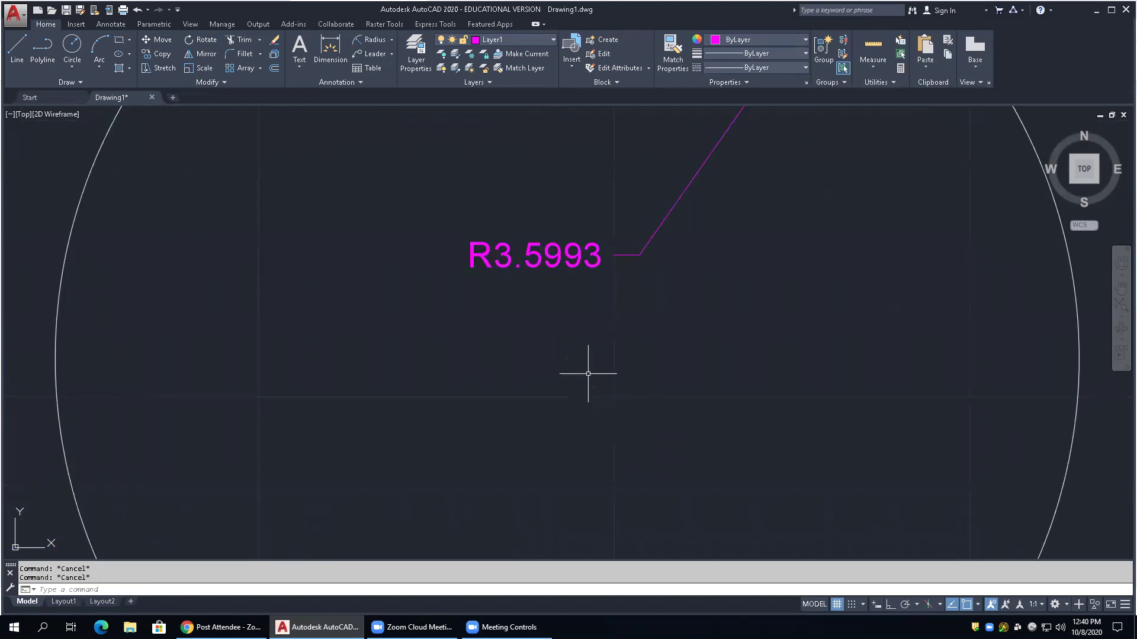
Grip-stretch the radius dimension's text from inside the circle to outside its upper-right edge, fine-tune its position, and deselect it
scroll(574, 371, "up", 4)
scroll(574, 373, "down", 5)
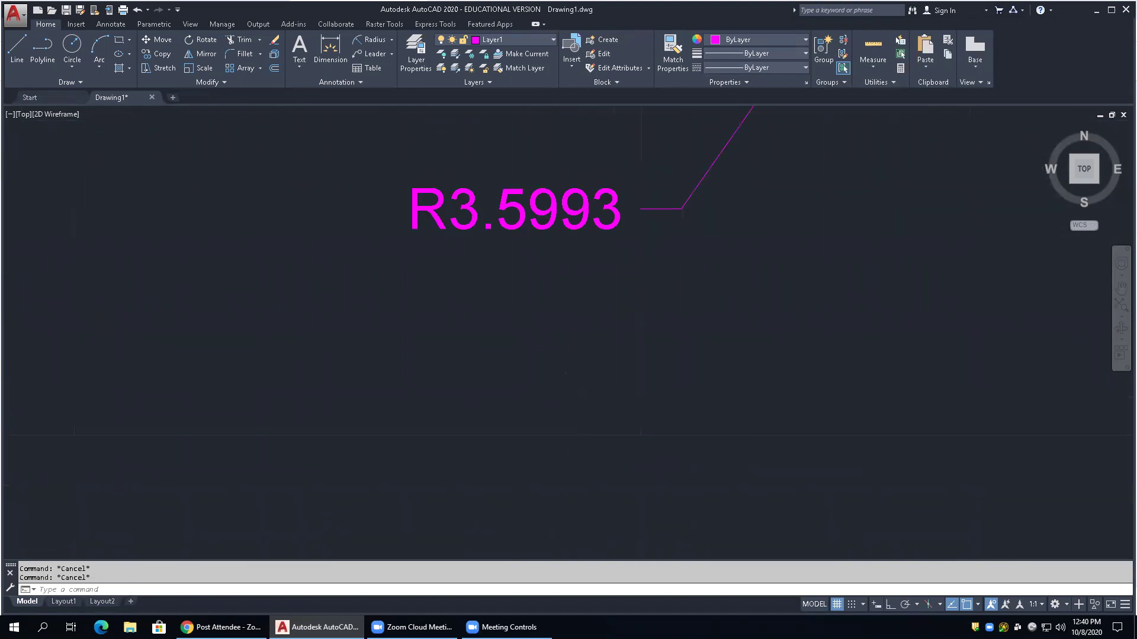
left_click(628, 349)
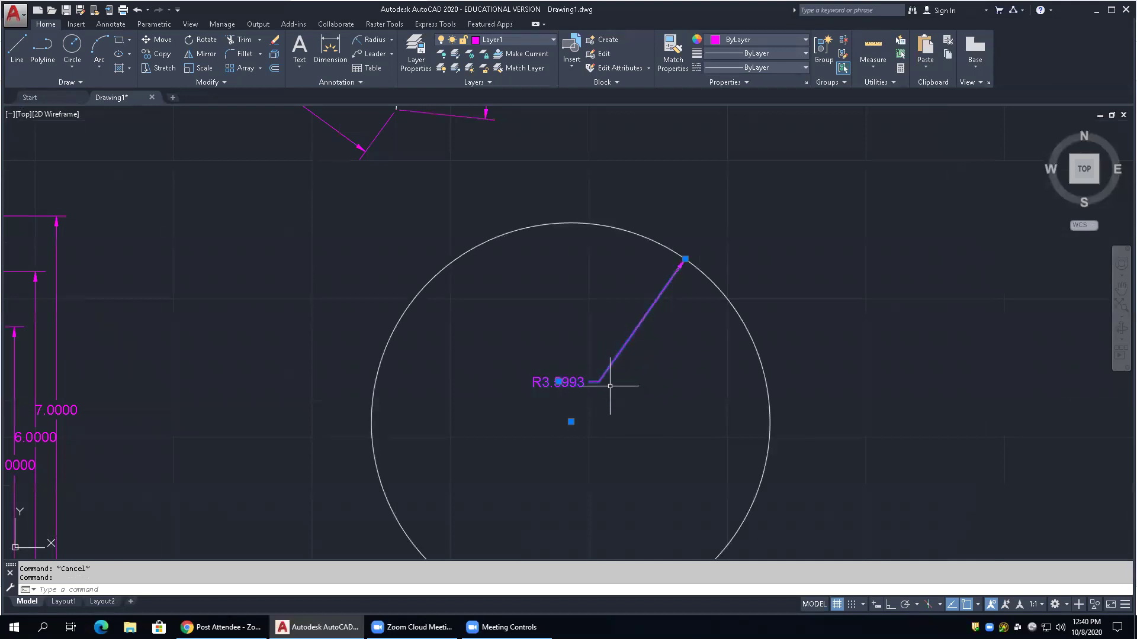
left_click(558, 382)
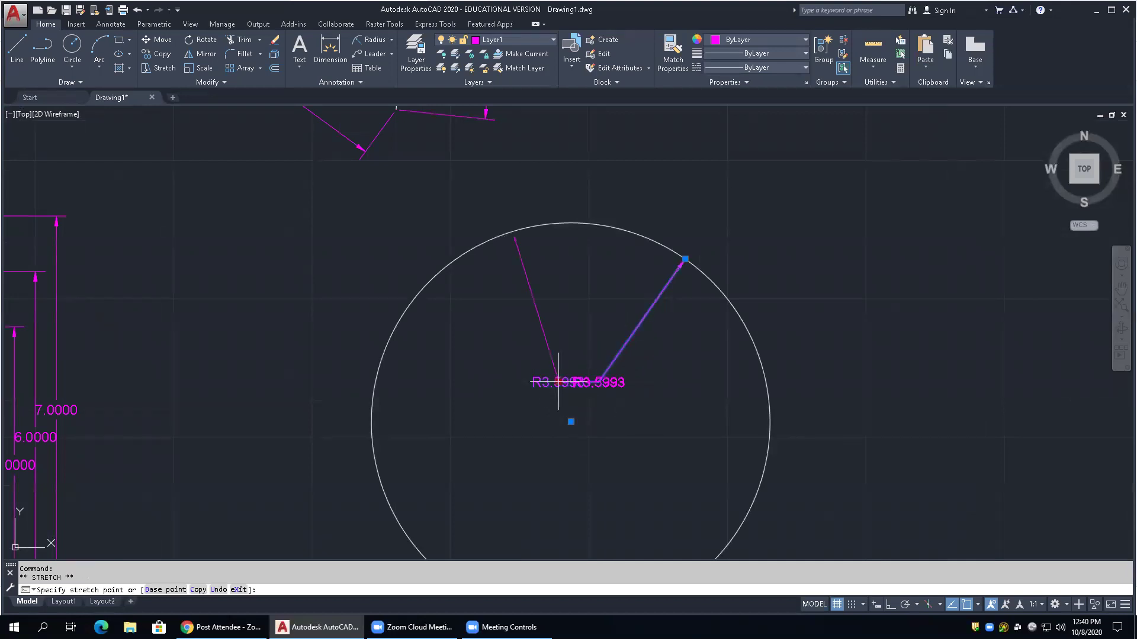
left_click(784, 212)
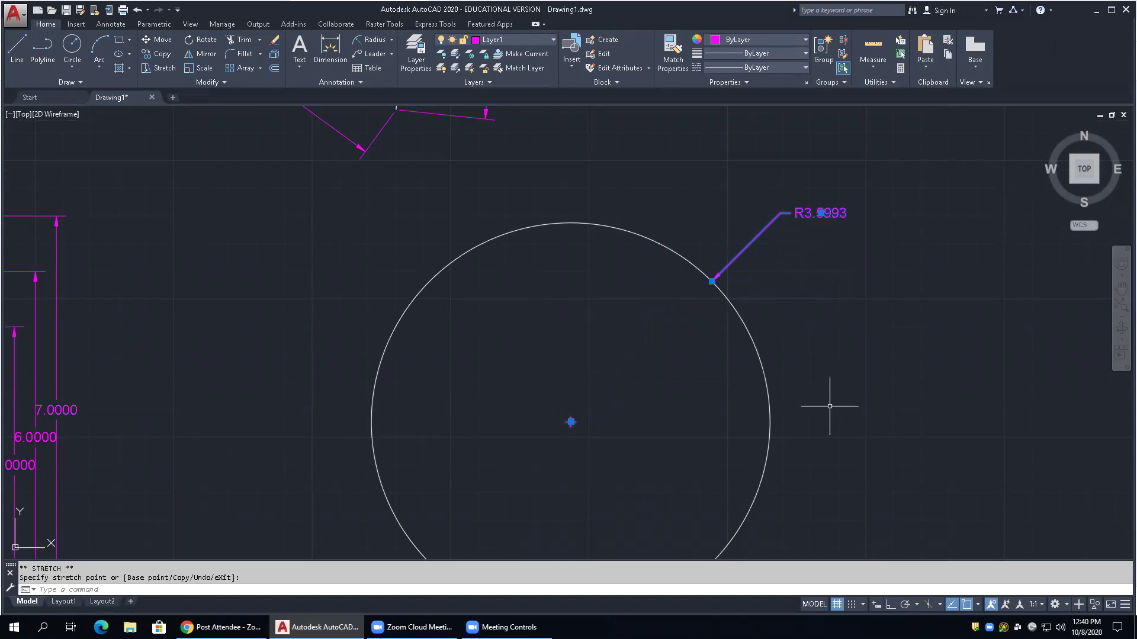
key("Escape")
key("Escape")
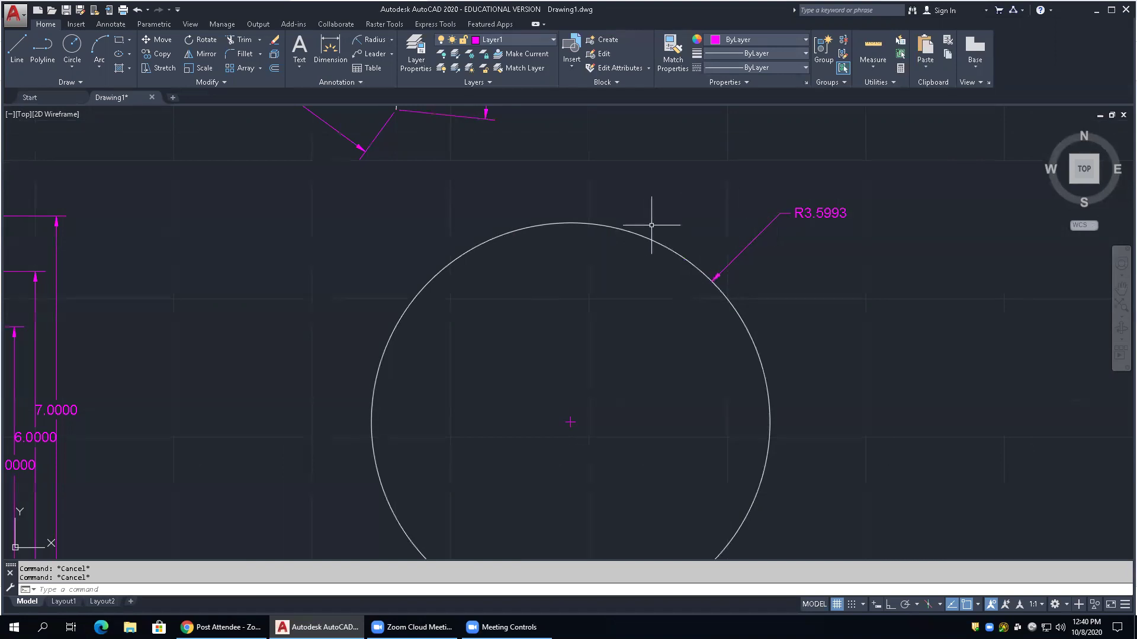
left_click(775, 212)
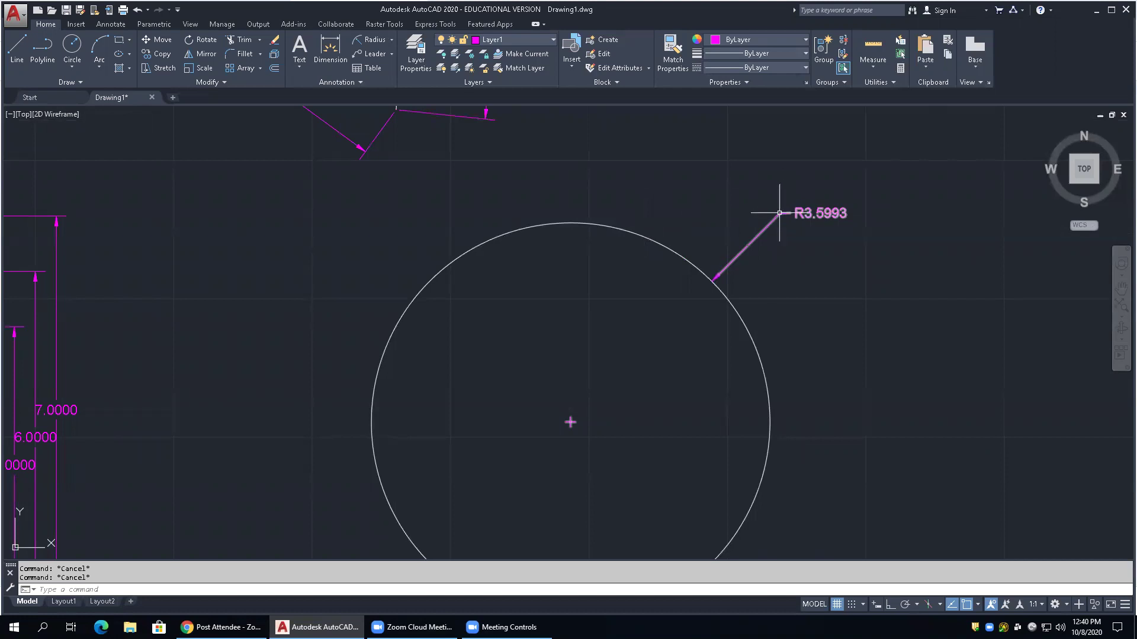
left_click(820, 213)
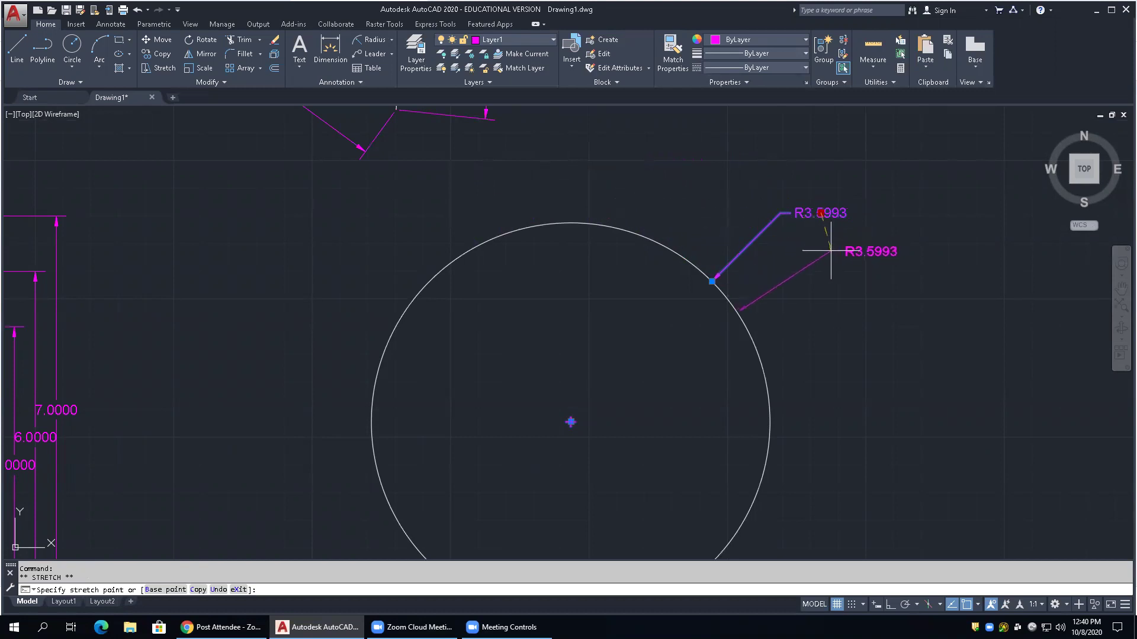
left_click(794, 238)
key("Escape")
key("Escape")
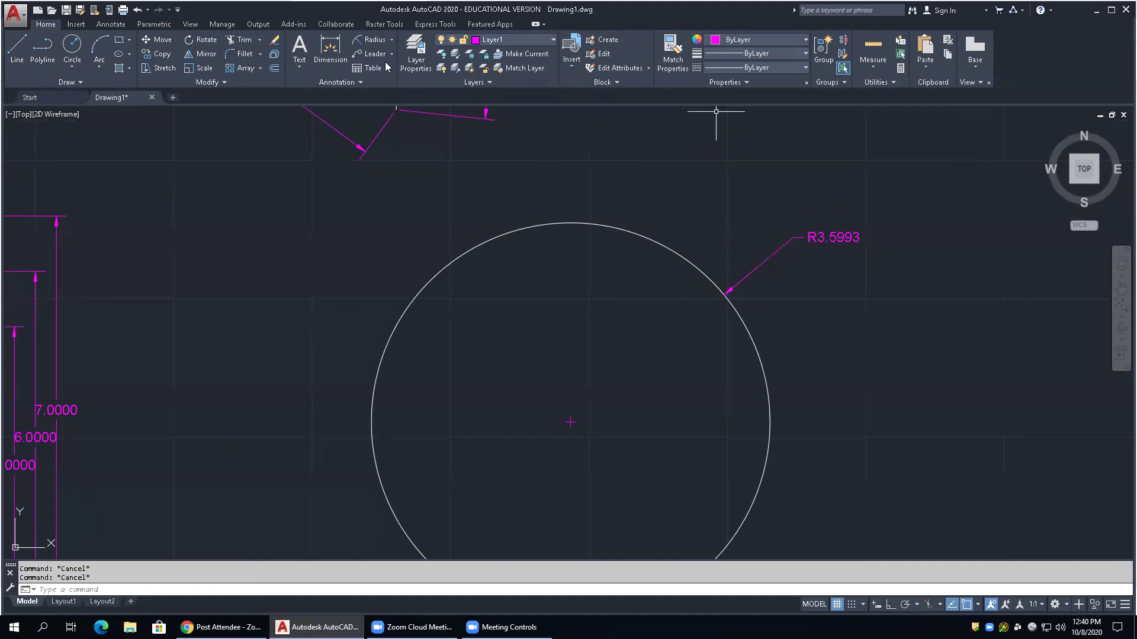
left_click(374, 40)
left_click(391, 40)
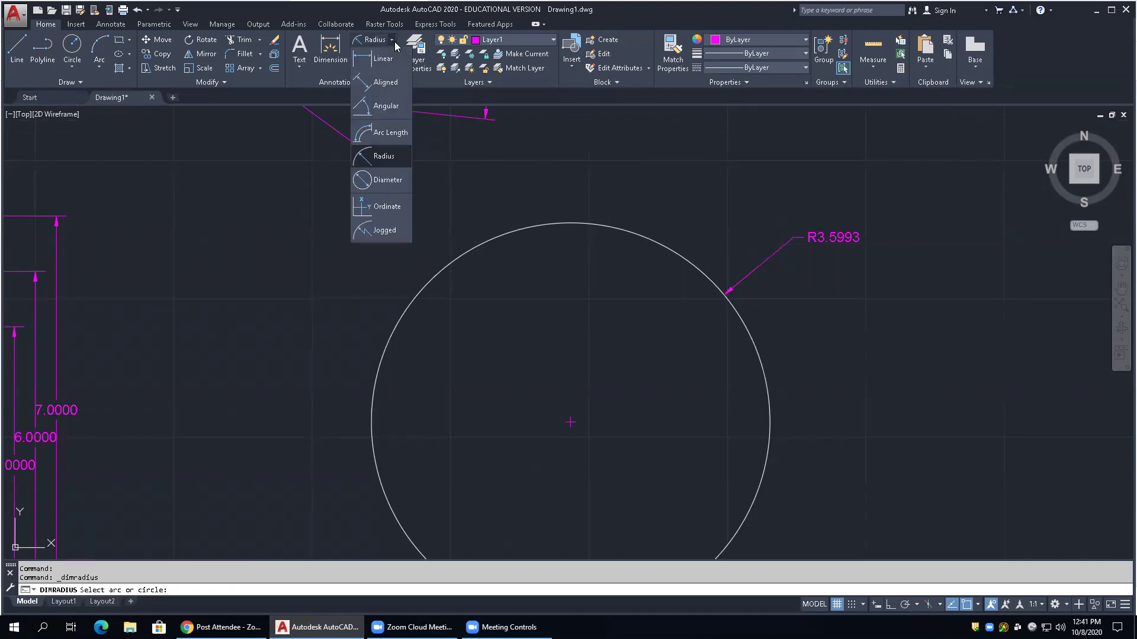
scroll(677, 191, "down", 2)
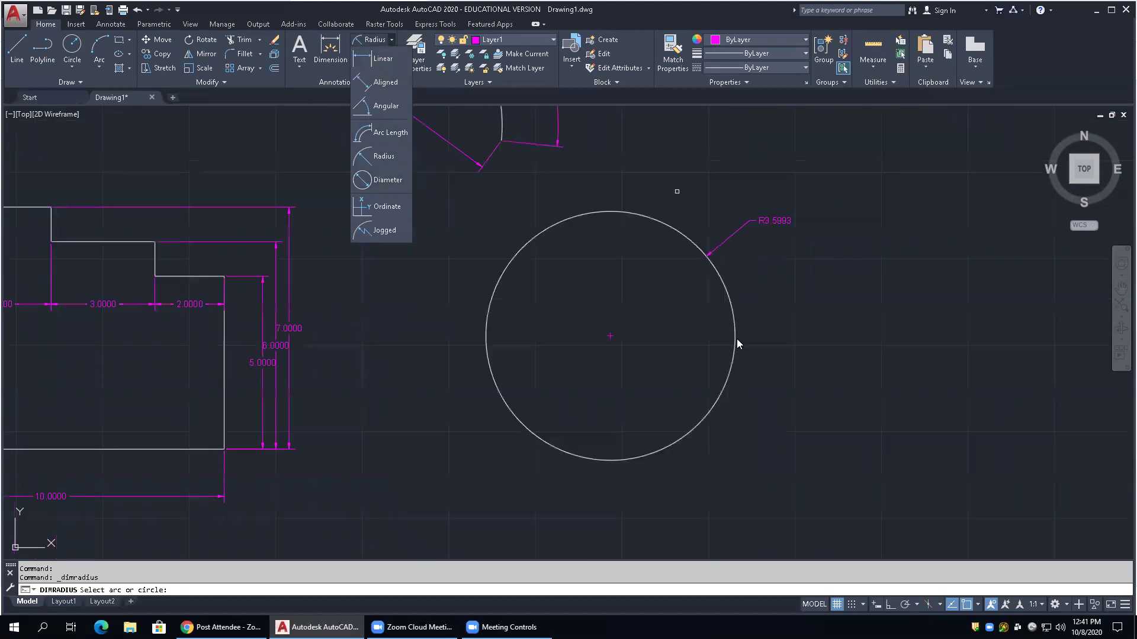
key("Escape")
key("Escape")
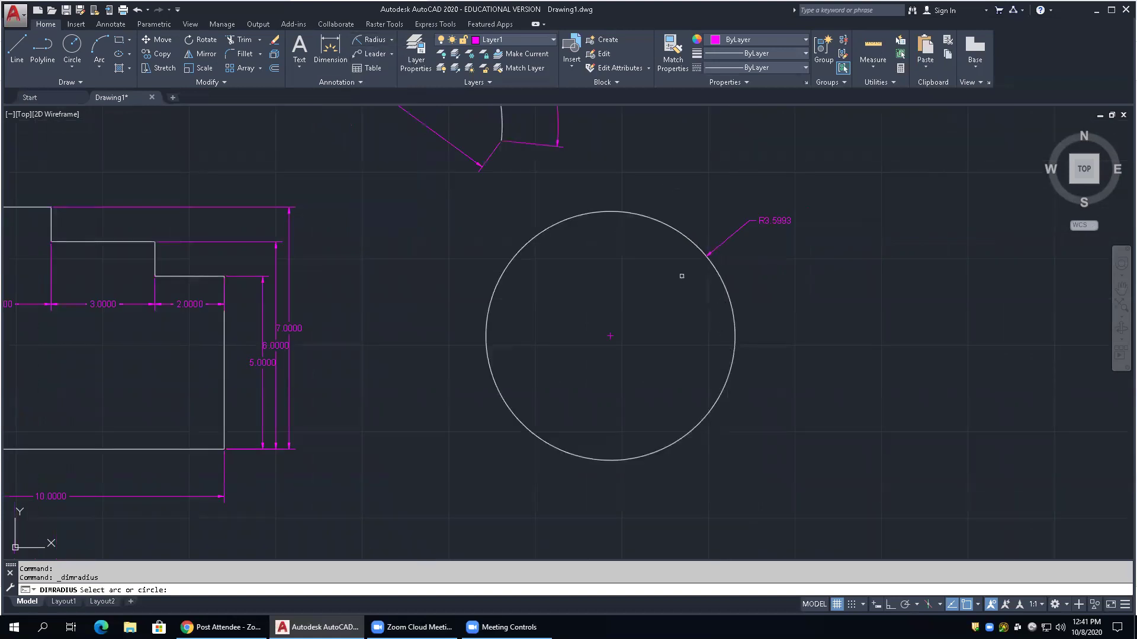
Add a diameter dimension to the circle, with its text placed outside to the upper right, above the radius dimension
left_click(391, 41)
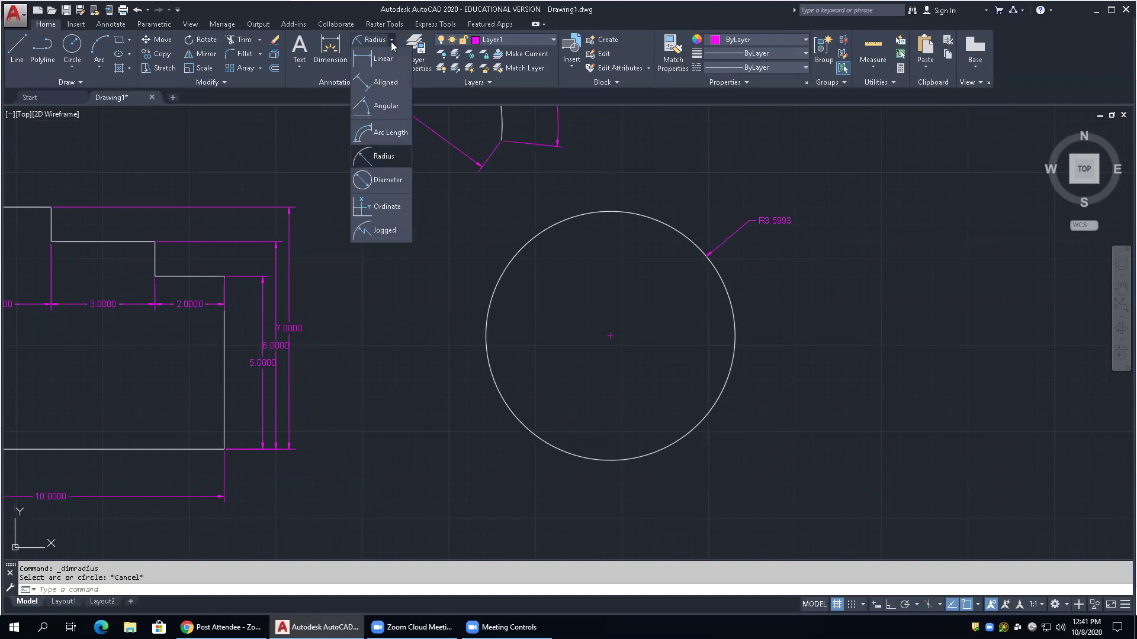
left_click(391, 181)
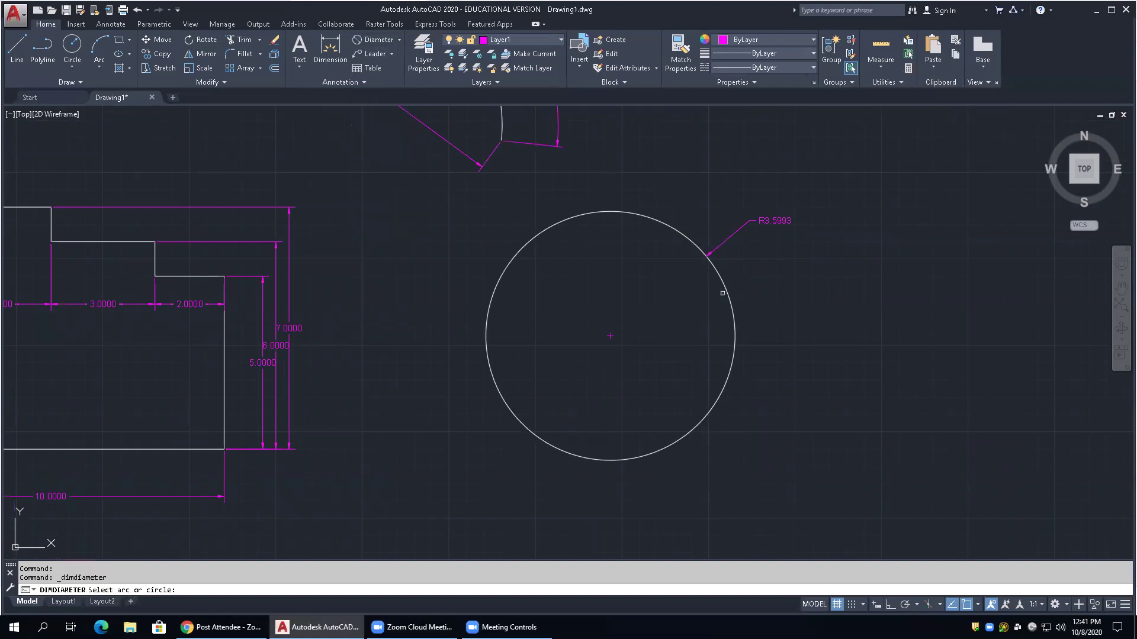
left_click(730, 308)
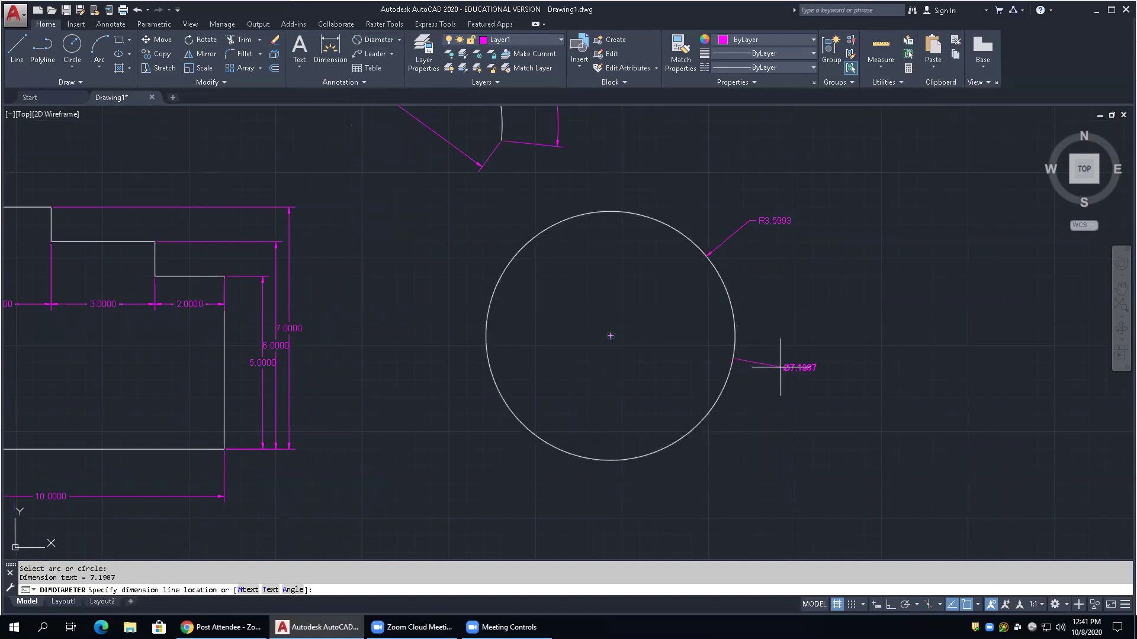
left_click(730, 174)
scroll(794, 130, "up", 2)
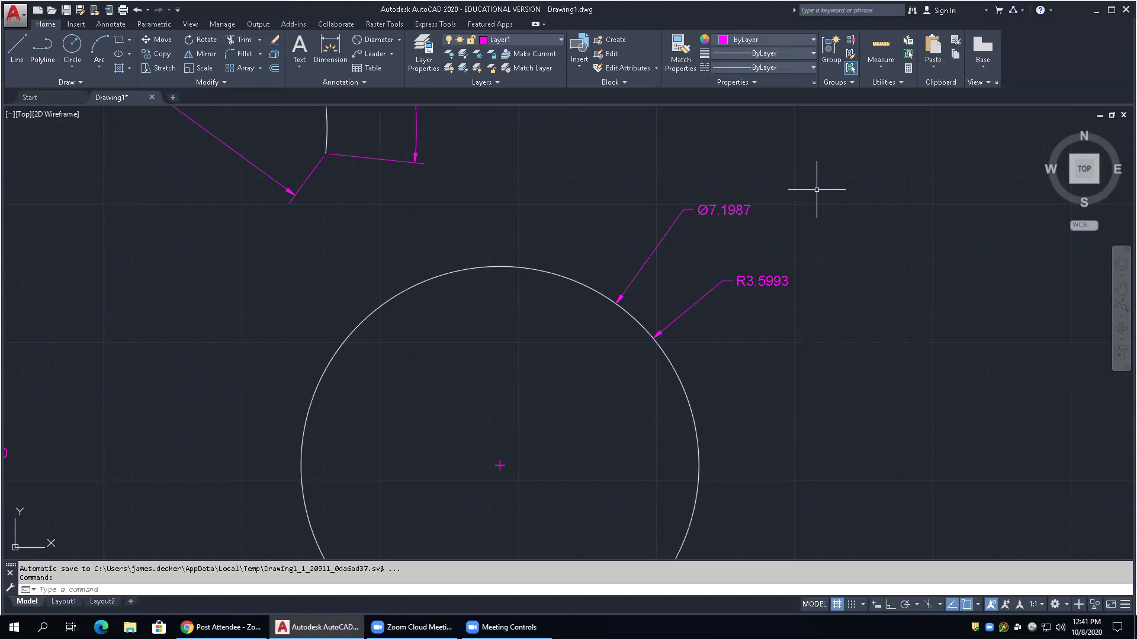
Examine the arc's length and aligned dimensions and compare the diameter and radius dimensions on the circle
scroll(816, 189, "down", 5)
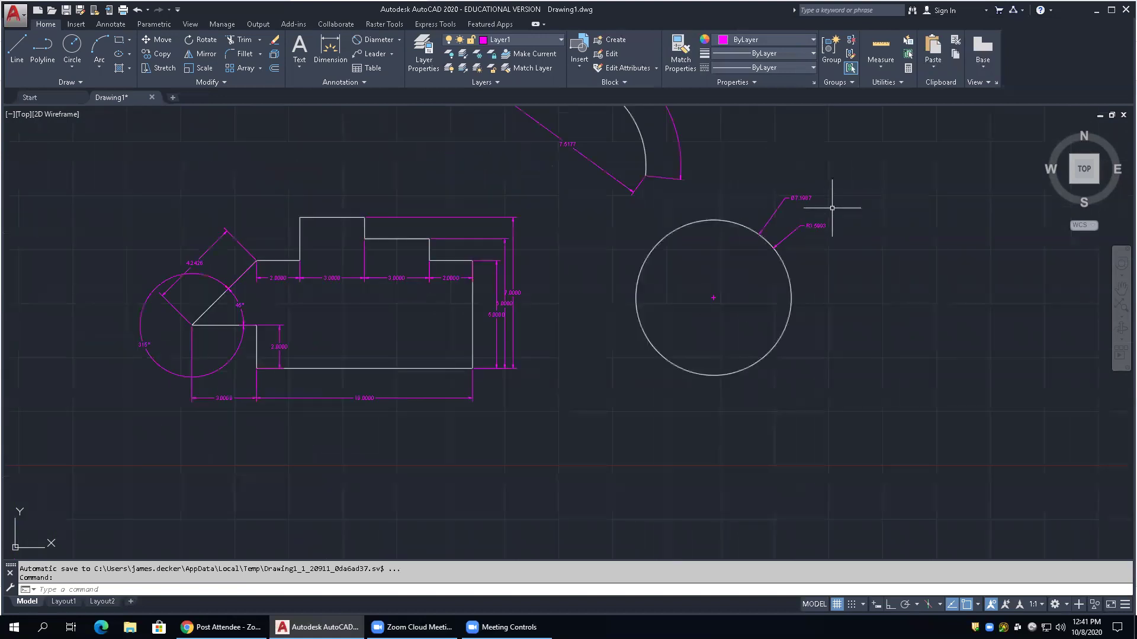
scroll(515, 231, "up", 5)
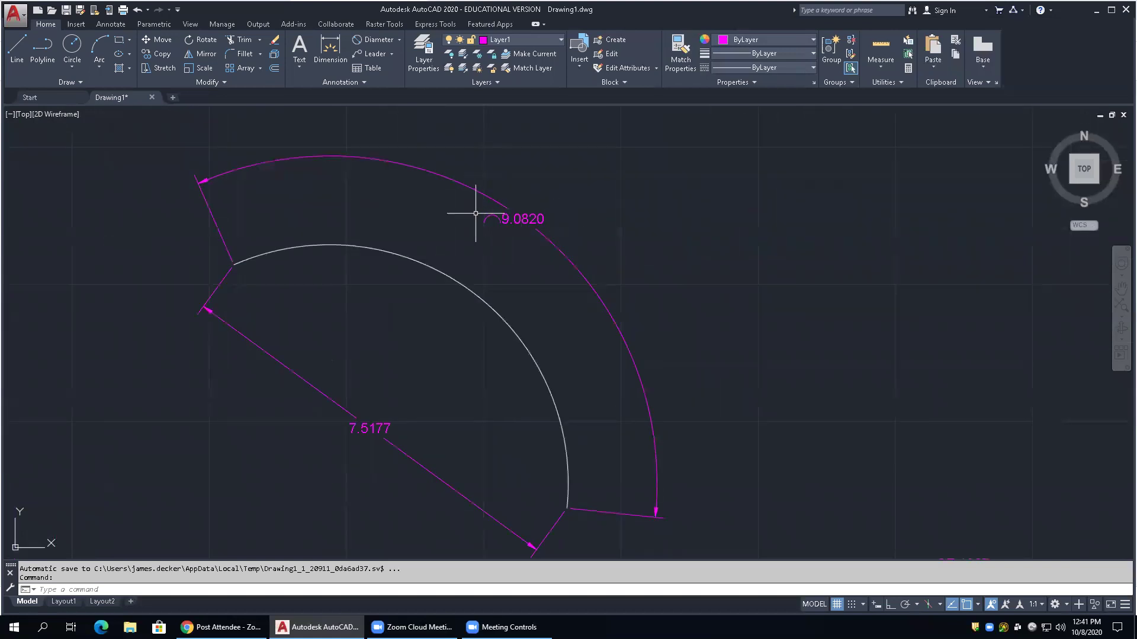
scroll(457, 236, "down", 5)
scroll(533, 296, "up", 5)
scroll(576, 344, "up", 2)
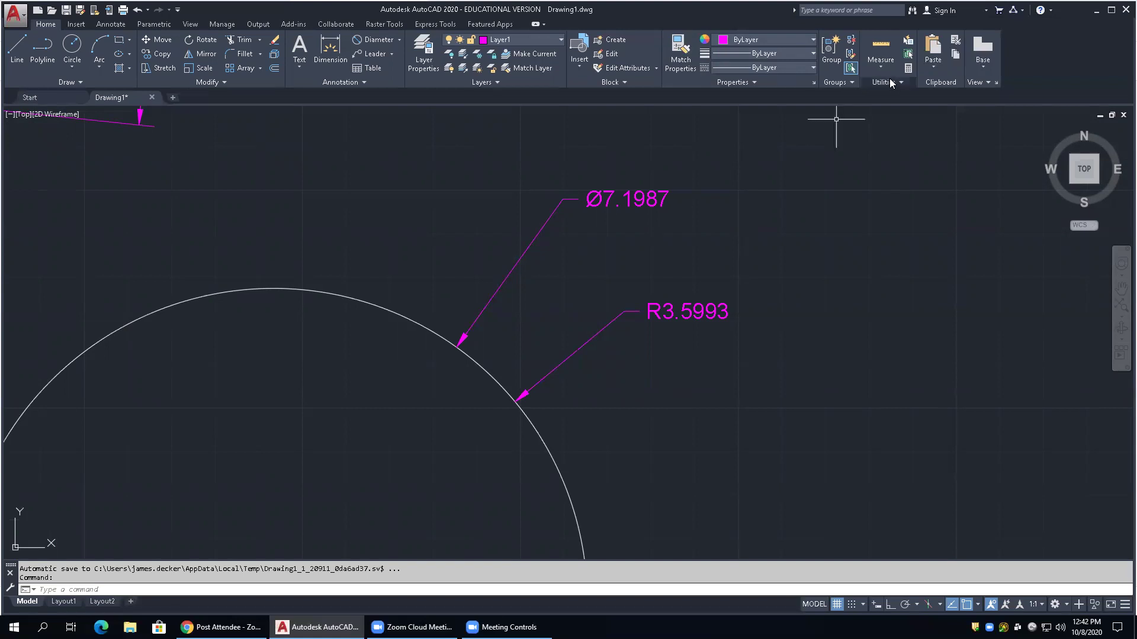
scroll(781, 172, "down", 6)
scroll(760, 221, "up", 6)
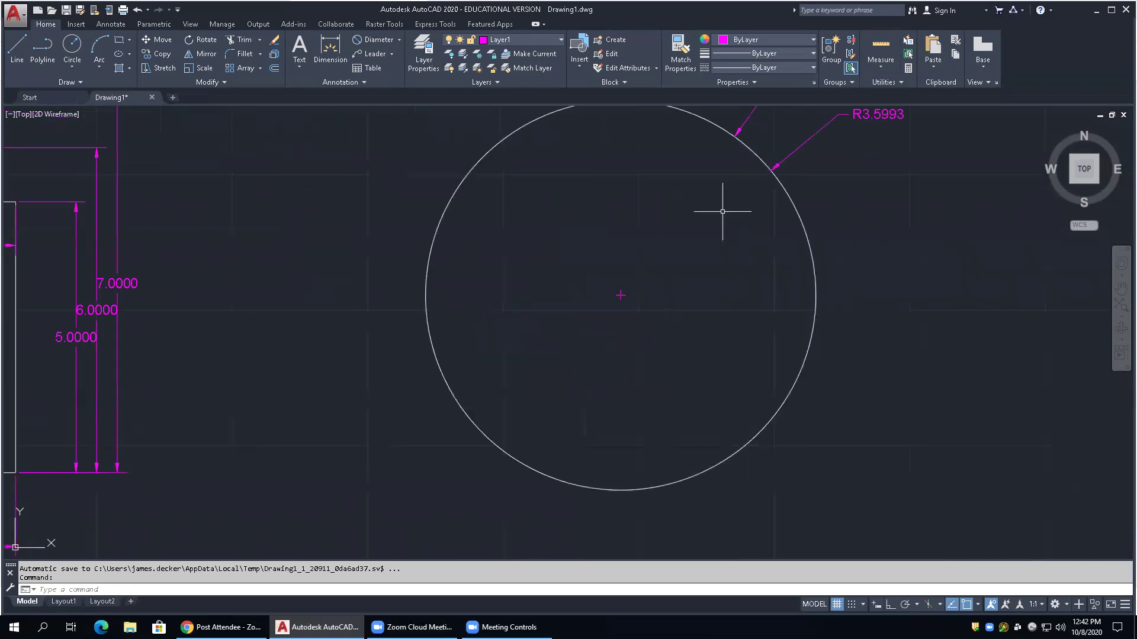
Scale the circle about its center by a factor of .5 using its center grip, deselect it, and inspect its dimensions
left_click(816, 286)
scroll(898, 374, "down", 2)
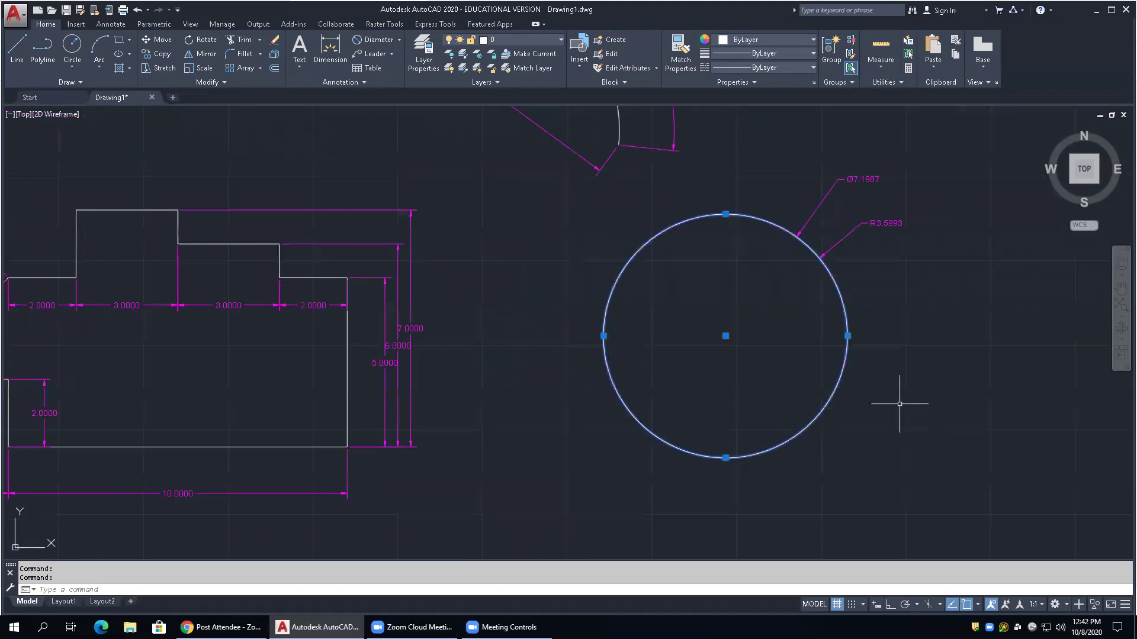
left_click(725, 336)
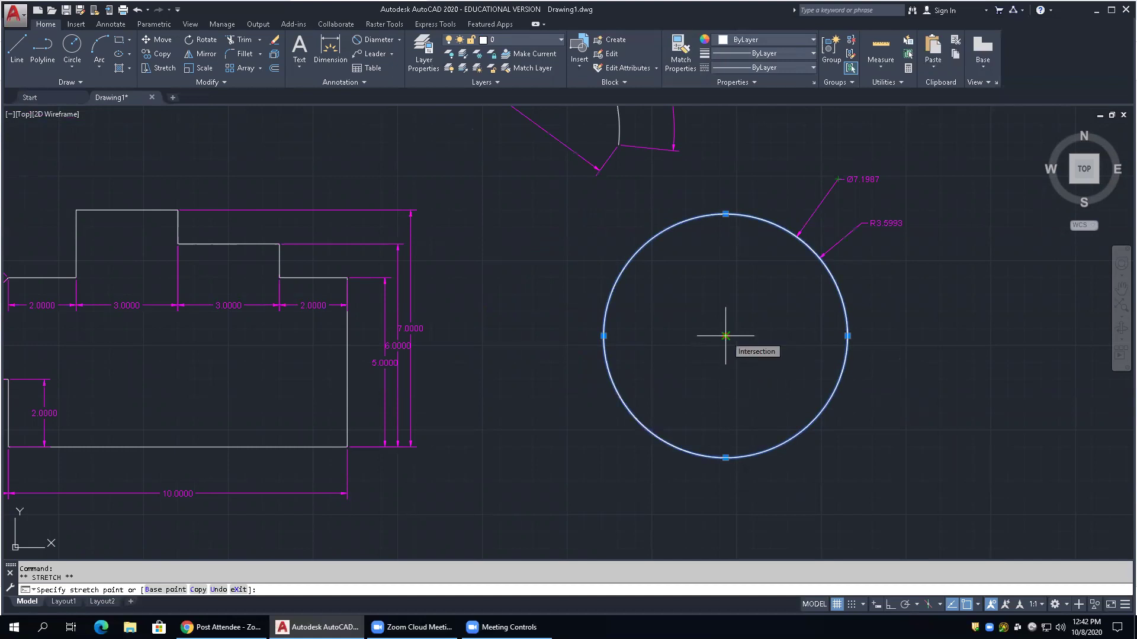
key("space")
key("space")
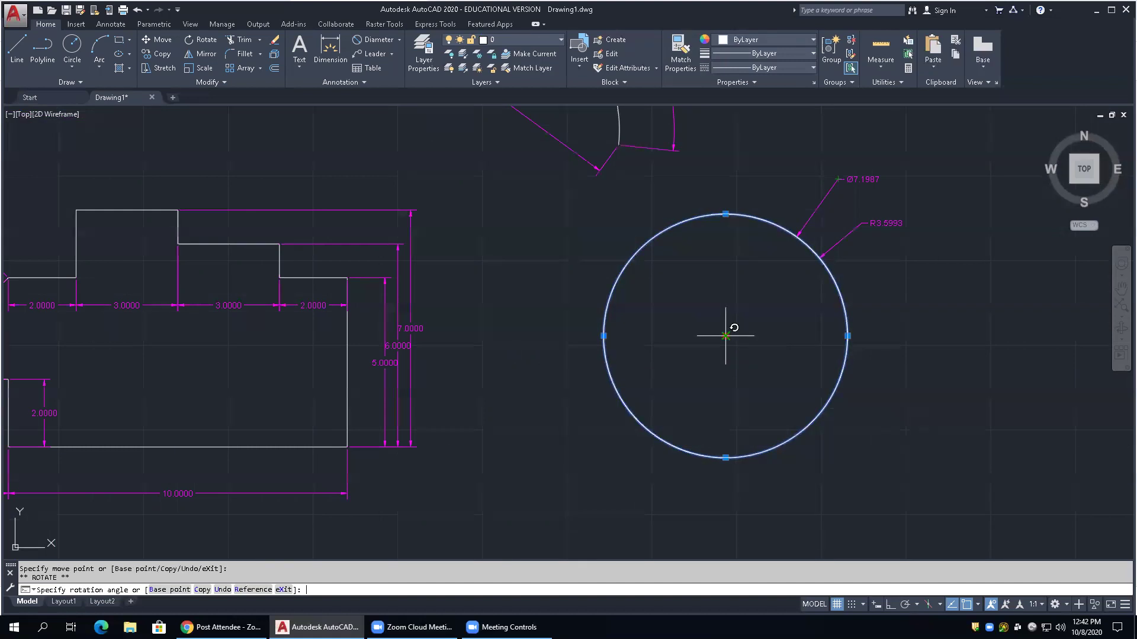
key("space")
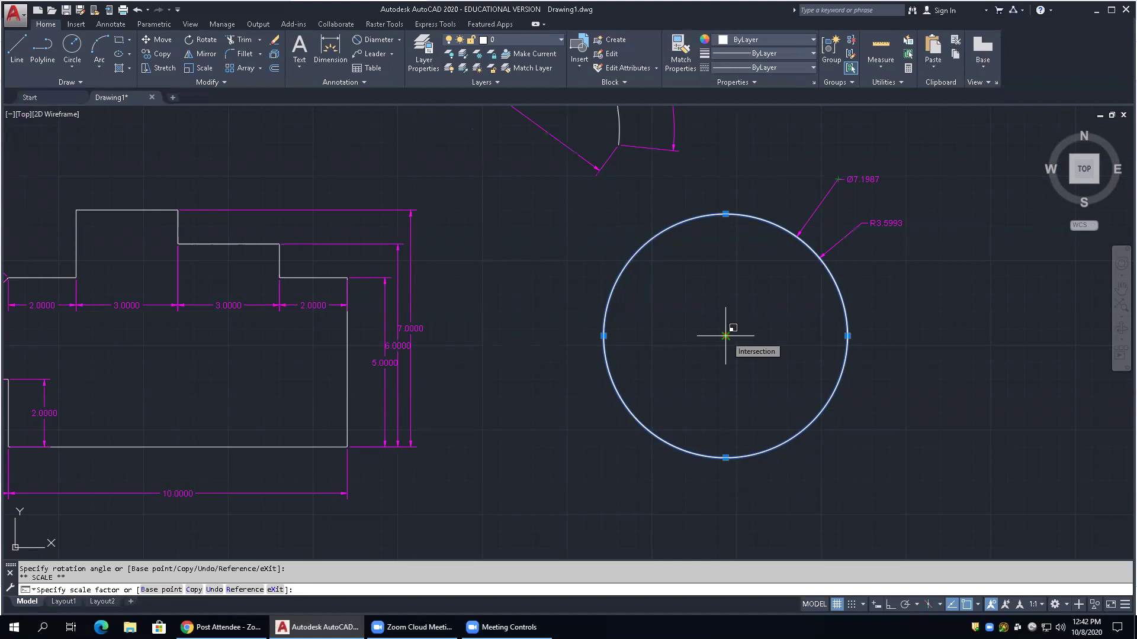
type(".5")
key("Return")
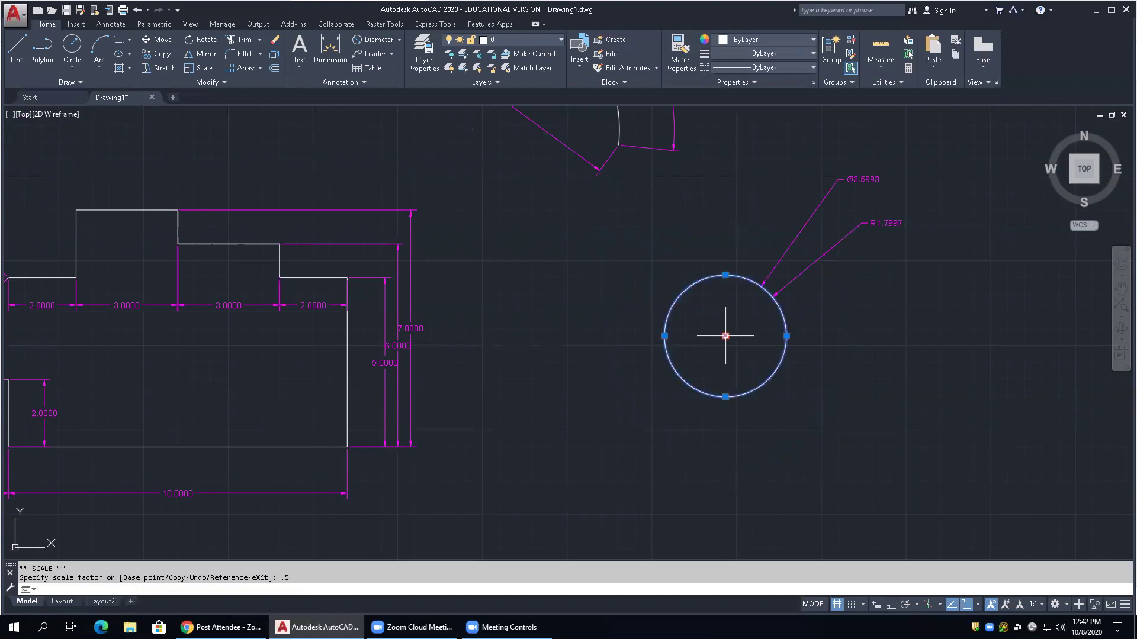
key("Escape")
scroll(847, 172, "up", 5)
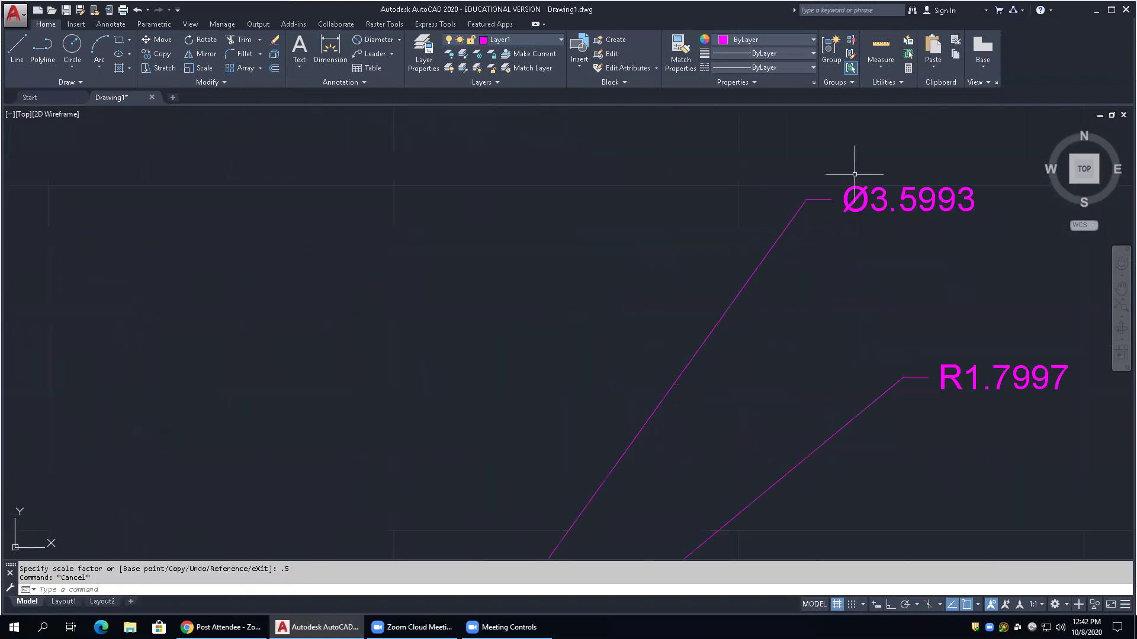
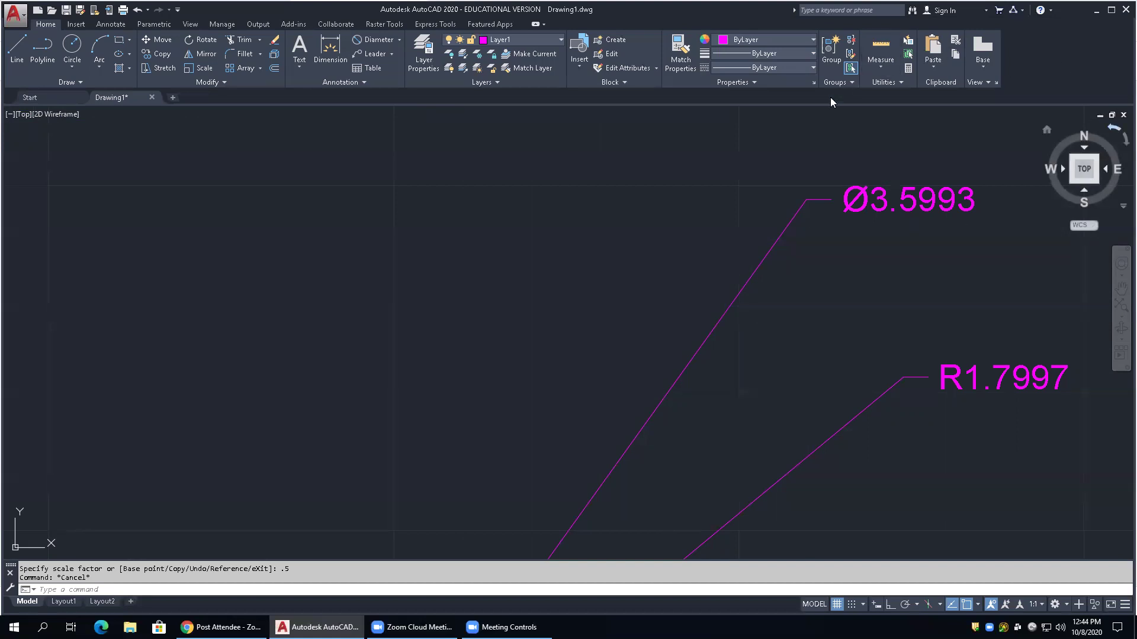
Grip-stretch the outline's lower-right corner together with its attached dimensions up and to the left, and deselect everything
scroll(533, 325, "down", 10)
scroll(313, 362, "up", 6)
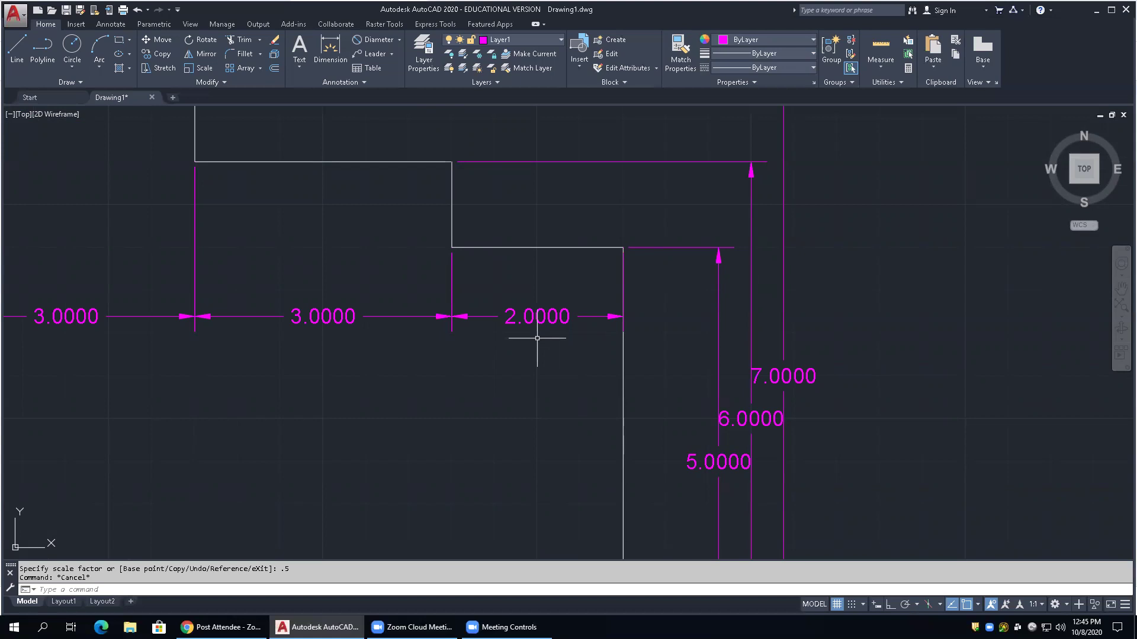
scroll(596, 373, "down", 6)
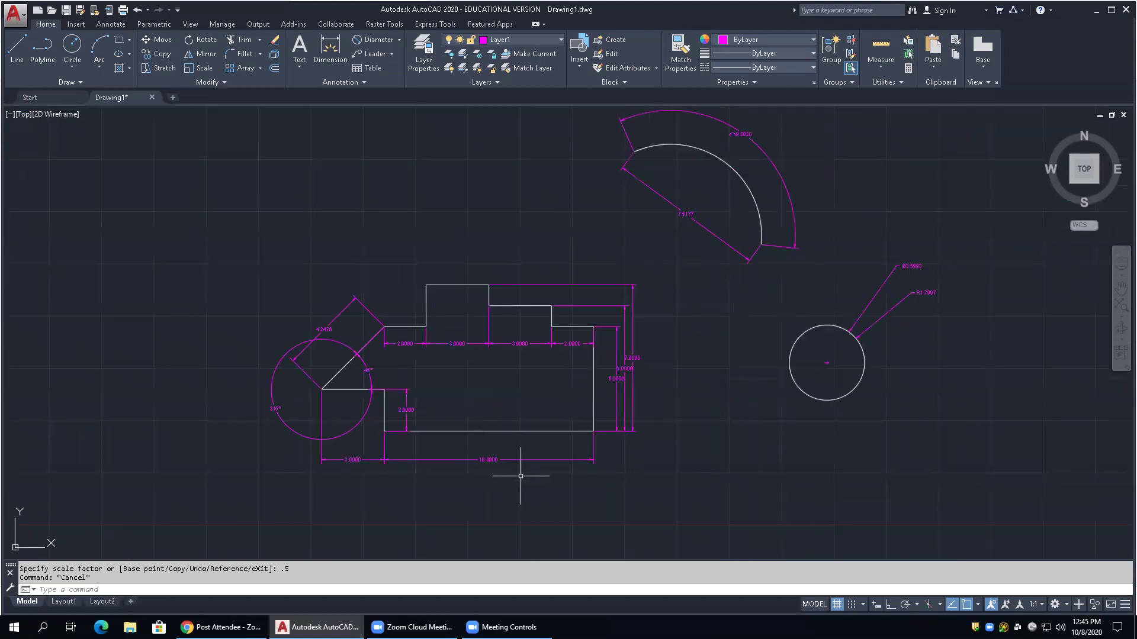
scroll(522, 471, "up", 4)
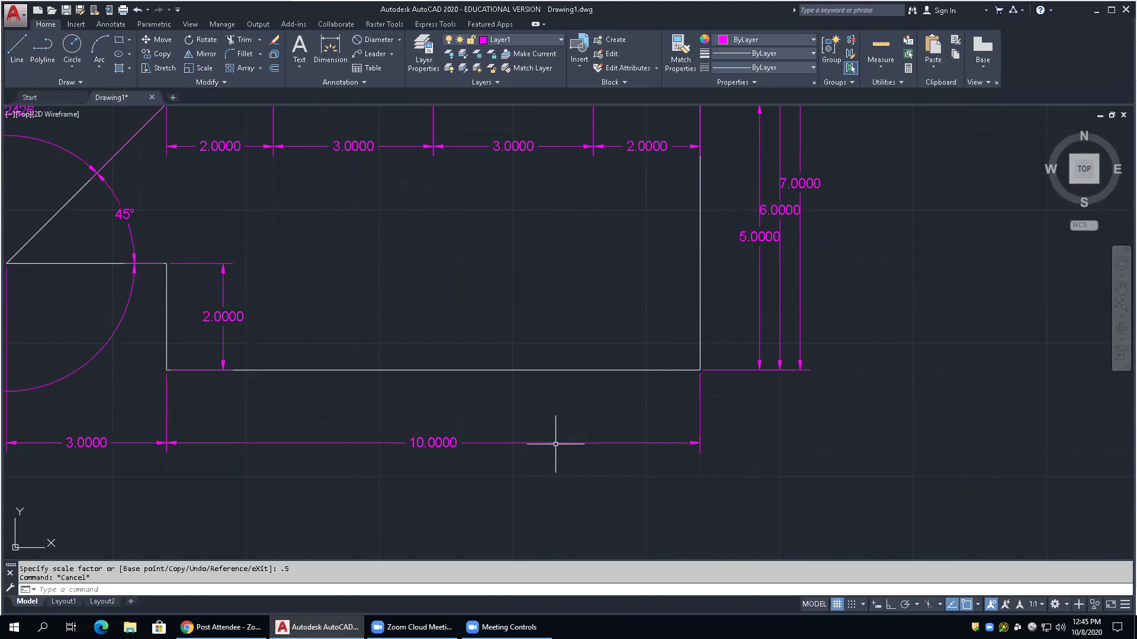
left_click(661, 346)
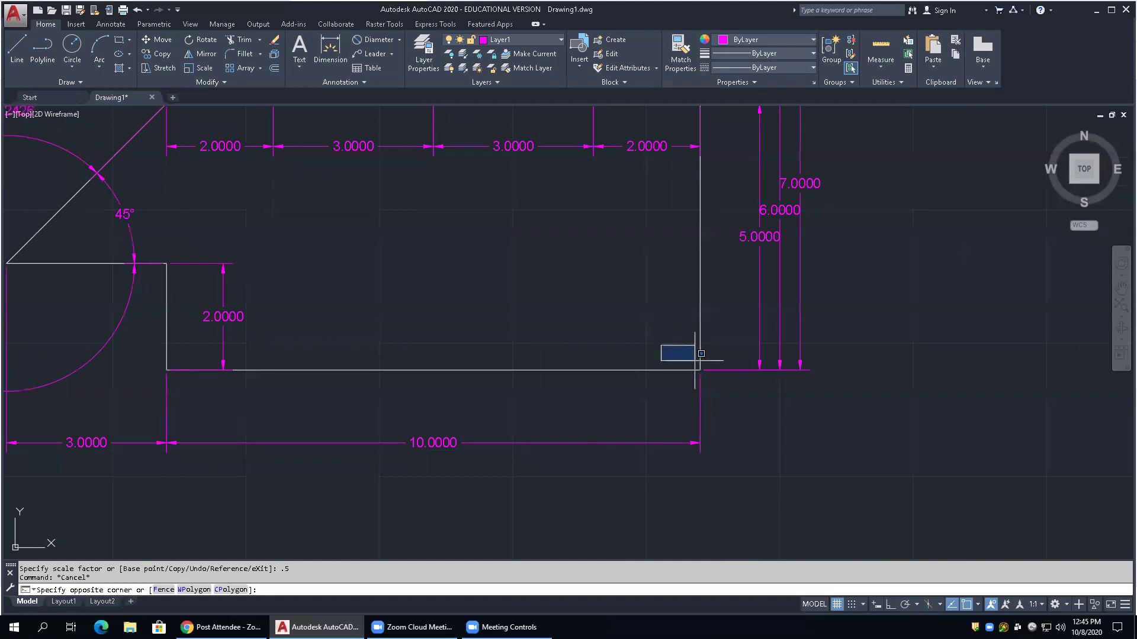
left_click(710, 398)
left_click(715, 332)
left_click(655, 391)
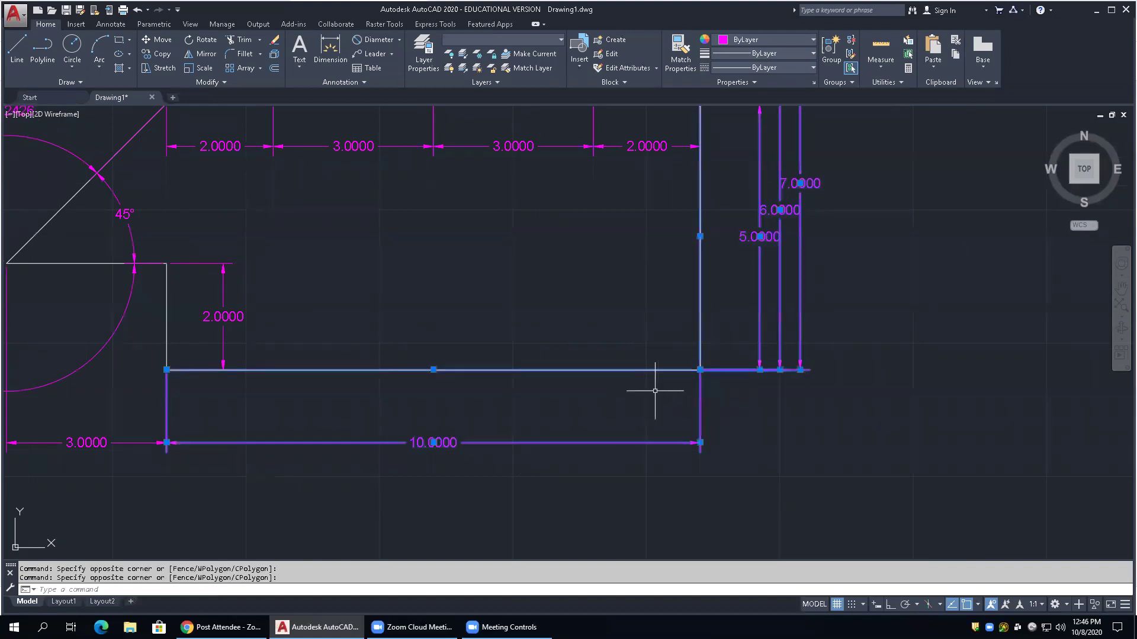
left_click(700, 369)
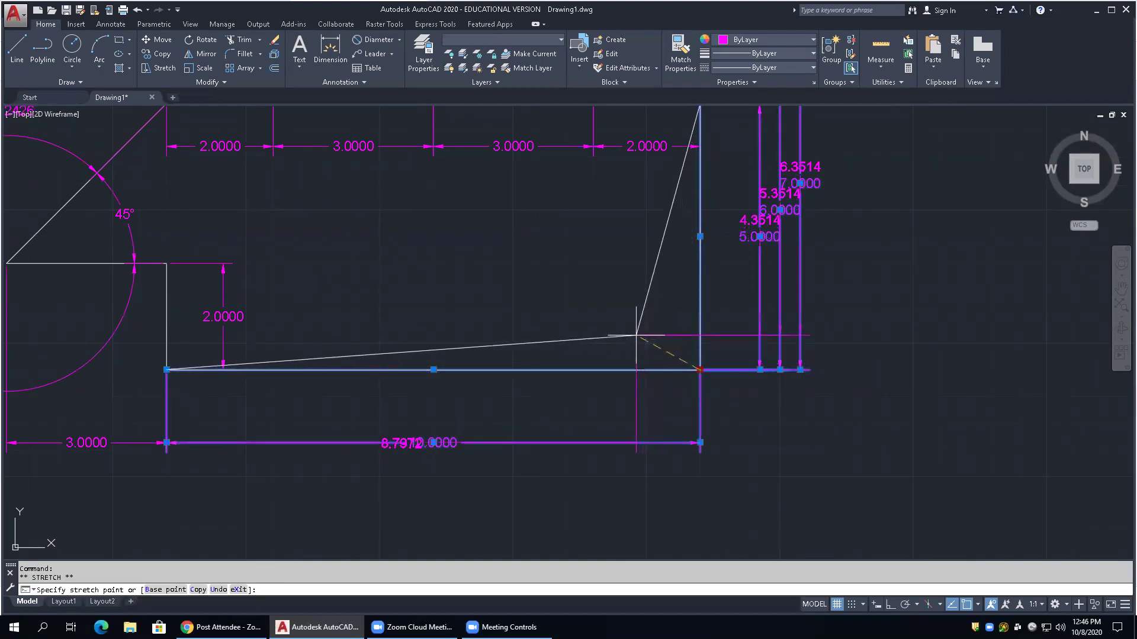
left_click(631, 334)
key("Escape")
key("Escape")
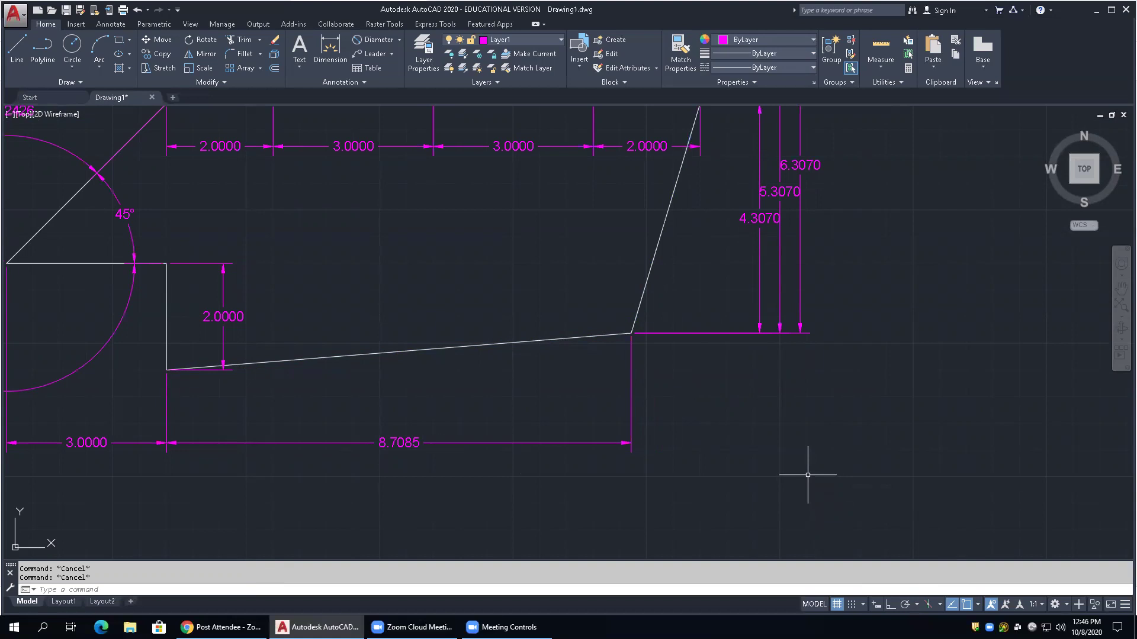
Undo the grip stretch of the outline's lower-right corner
type("u")
key("Return")
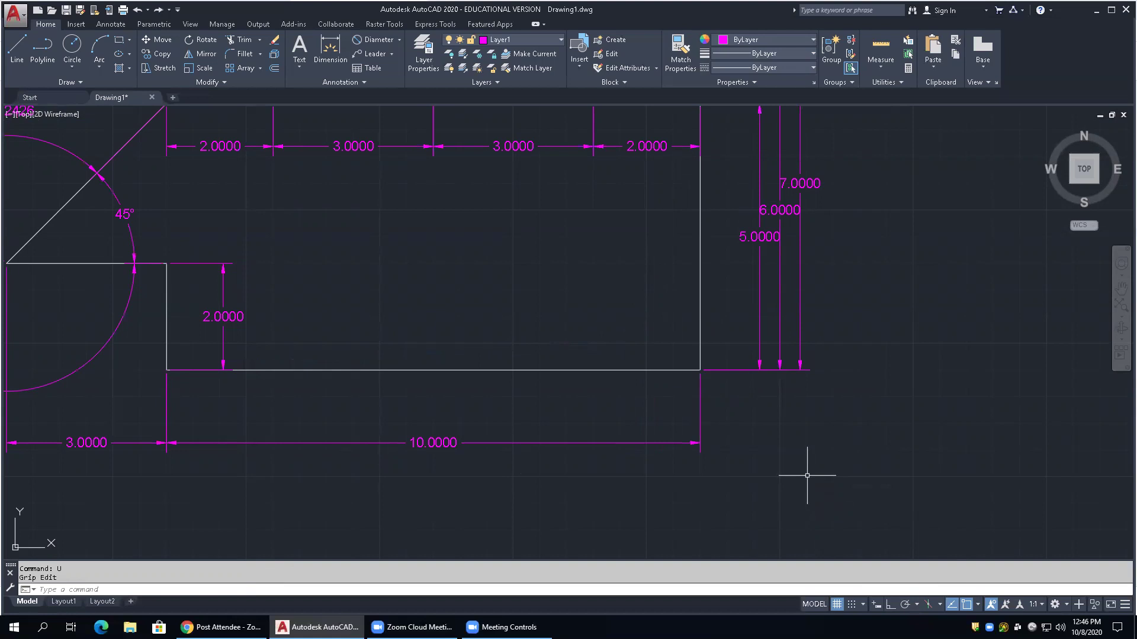
Explode the 10.0000 dimension below the outline and select its separate extension line and dimension line pieces
left_click(589, 442)
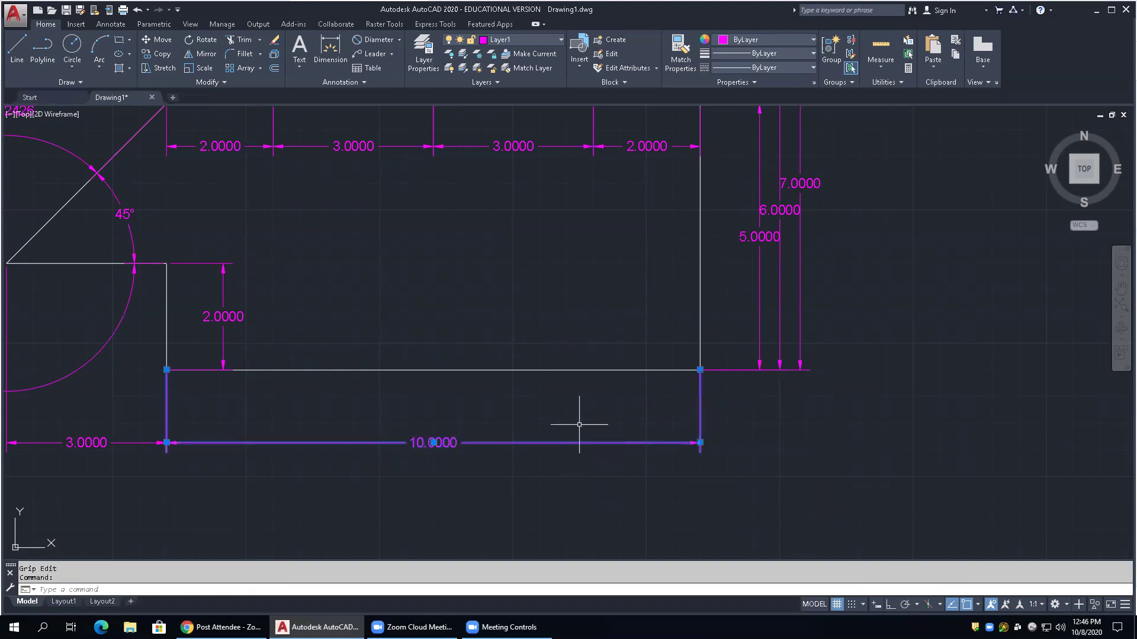
type("x")
key("Return")
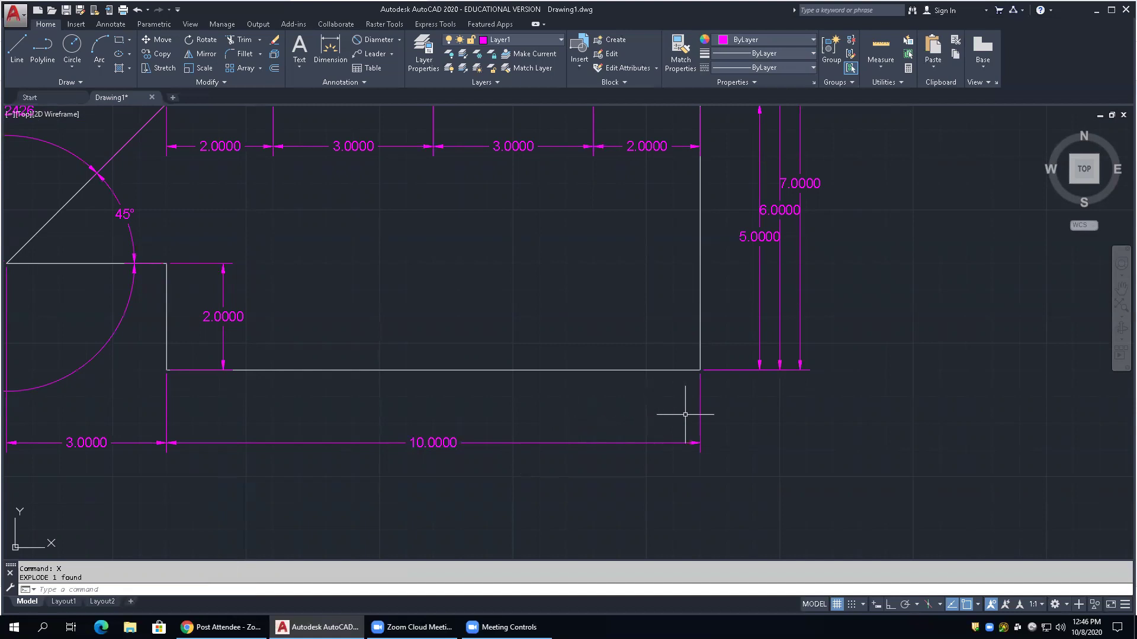
left_click(700, 394)
left_click(615, 443)
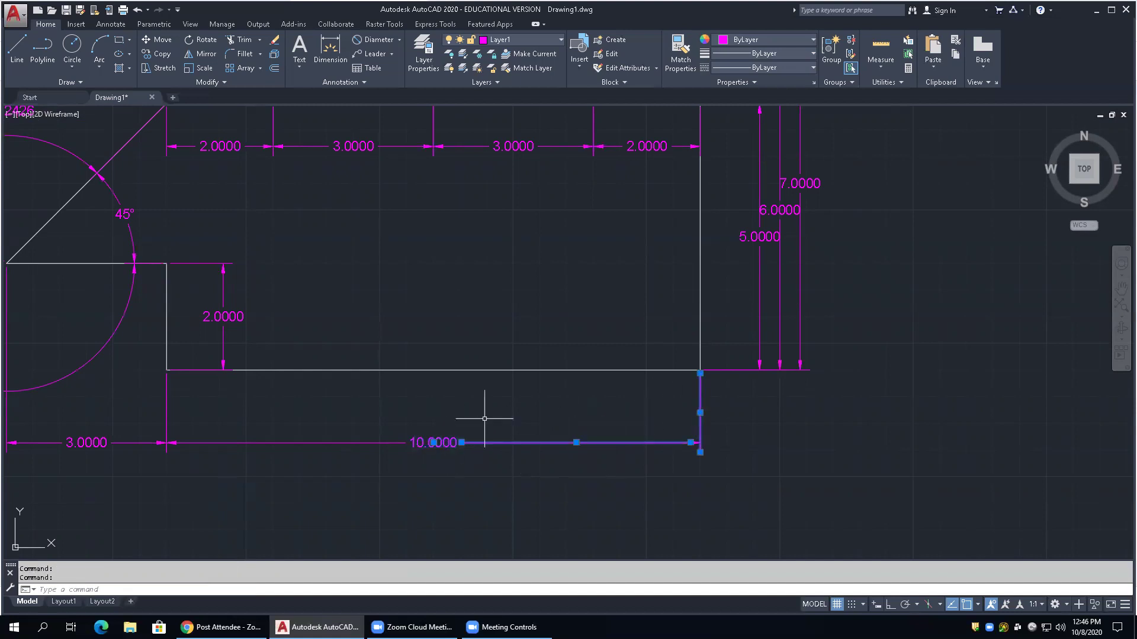
scroll(703, 446, "up", 4)
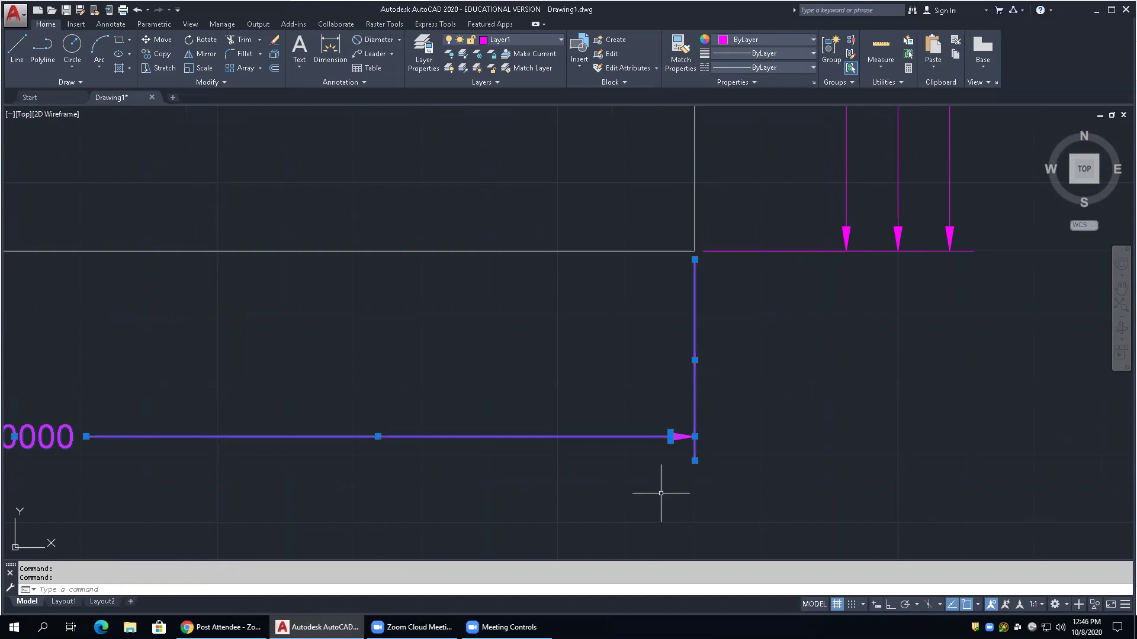
Deselect the pieces and undo the explosion of the dimension below the outline
key("Escape")
type("u")
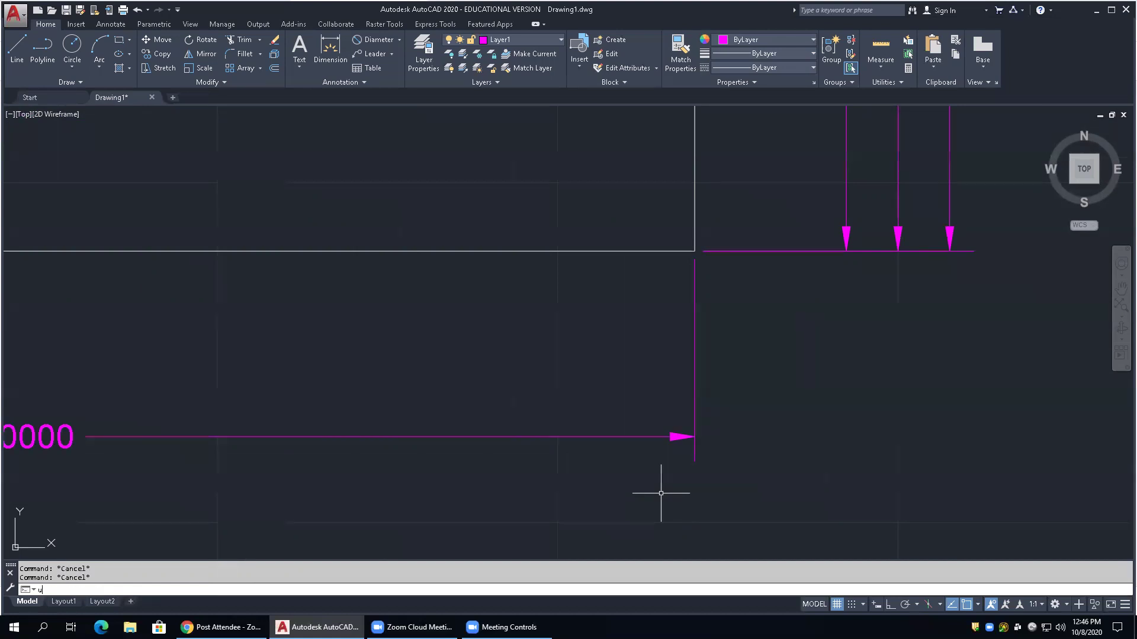
key("Return")
type("u")
key("Return")
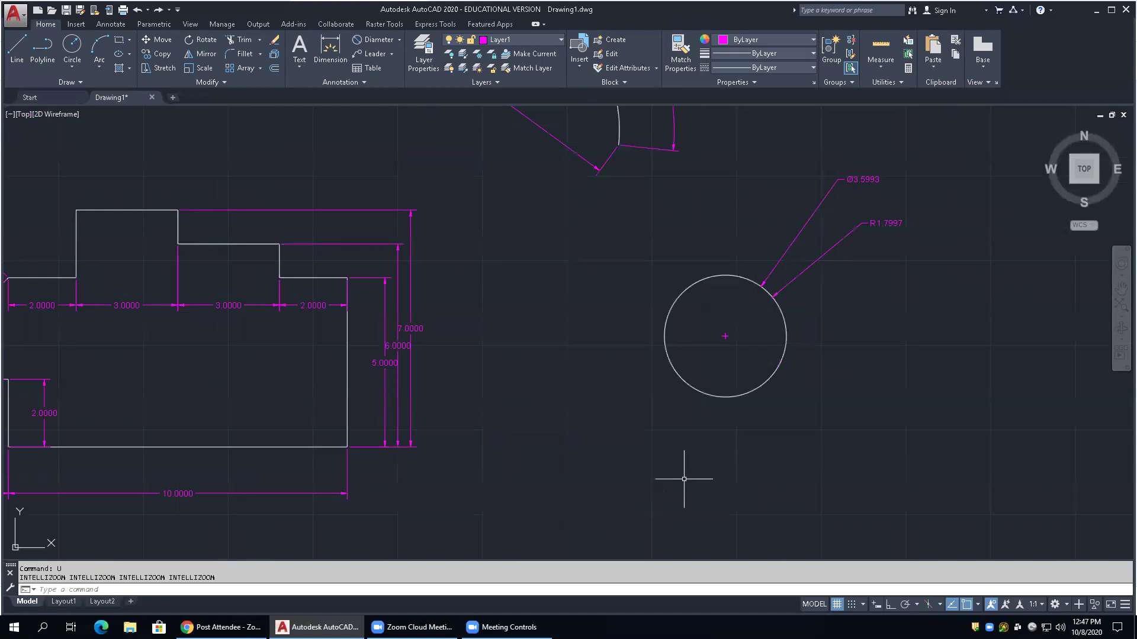
Grip-stretch the 10.0000 dimension's extension origin from the outline's lower-right corner to the midpoint of the bottom edge
scroll(774, 380, "down", 5)
scroll(666, 396, "up", 10)
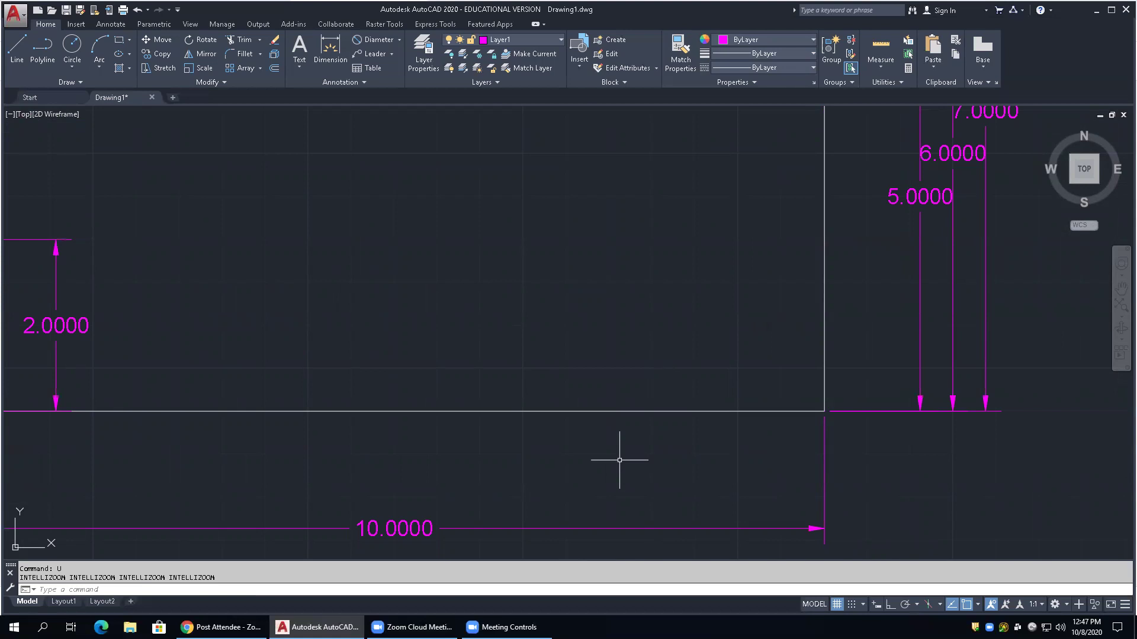
scroll(530, 482, "down", 2)
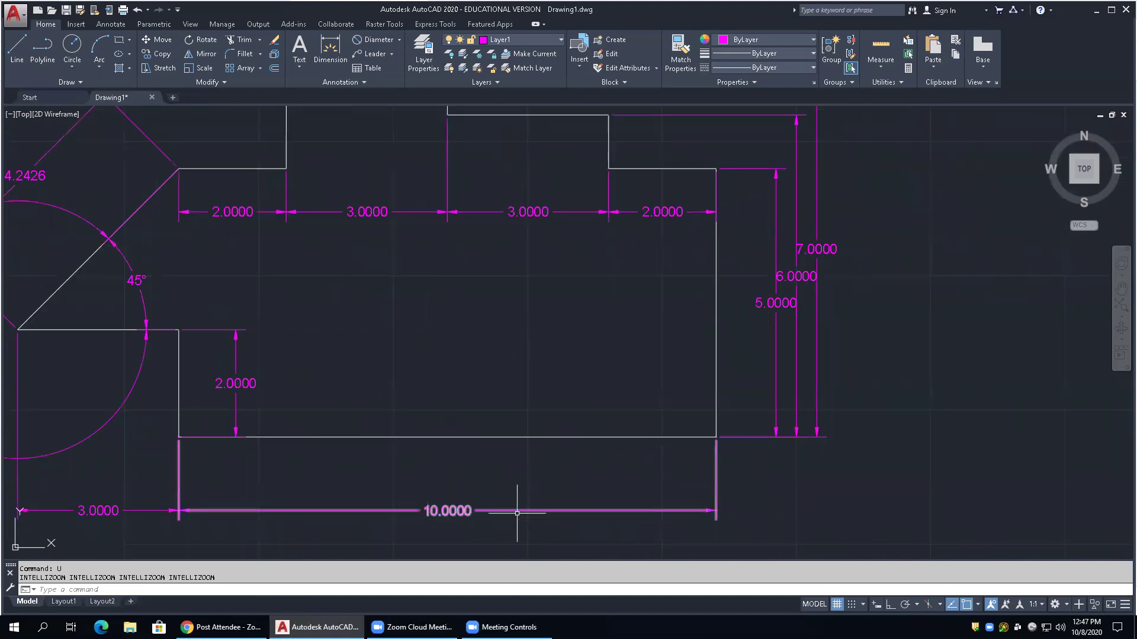
scroll(557, 514, "up", 1)
scroll(563, 514, "down", 1)
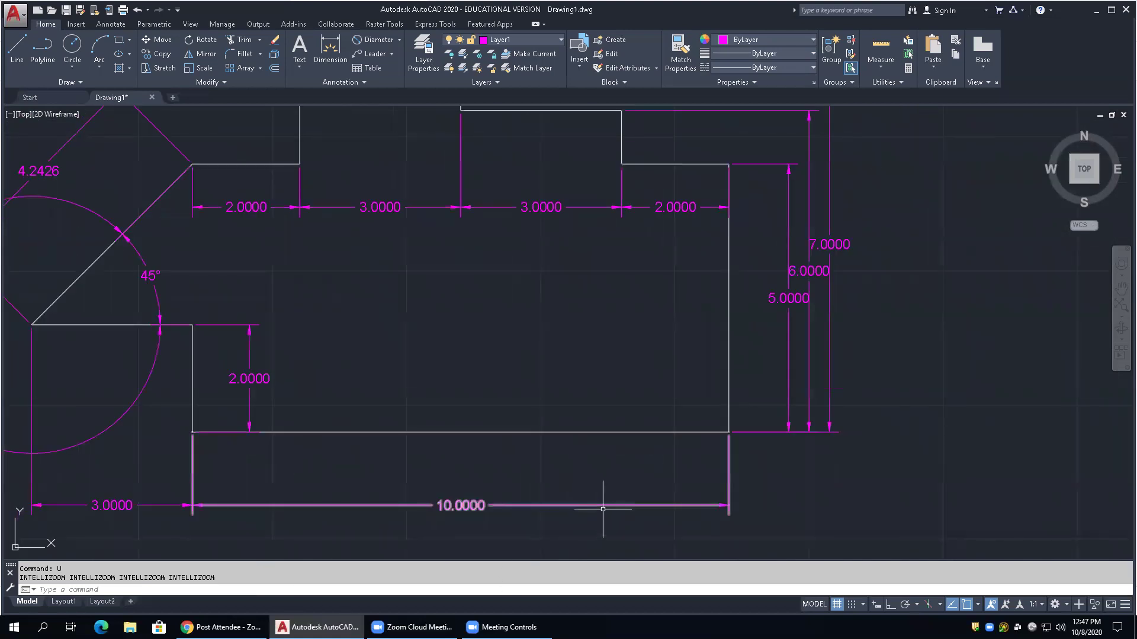
left_click(598, 506)
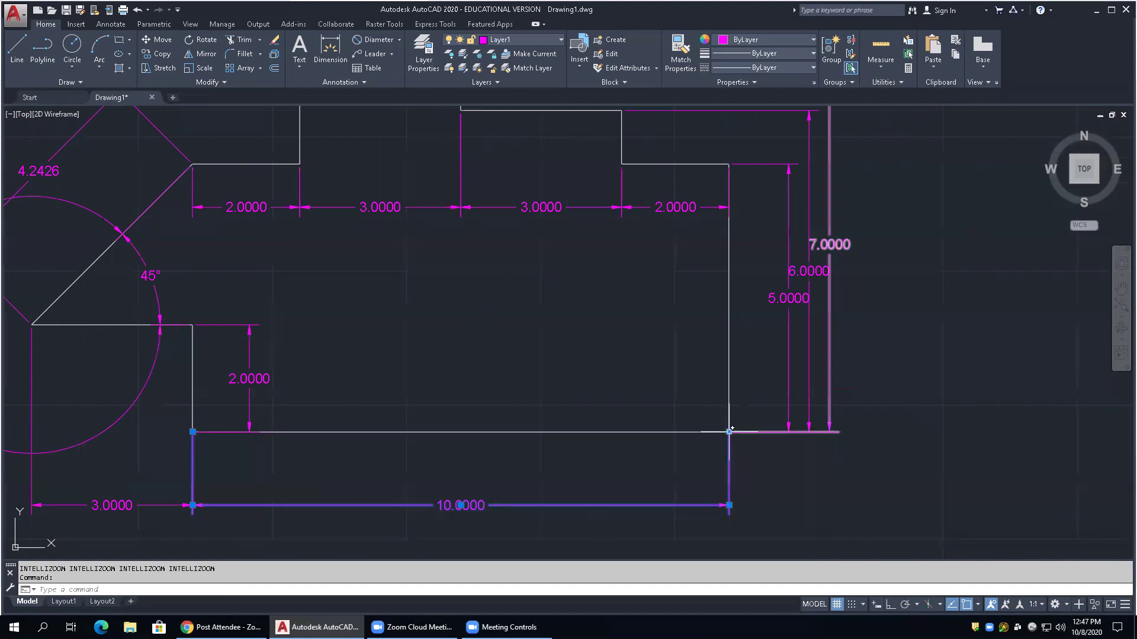
mouse_move(729, 506)
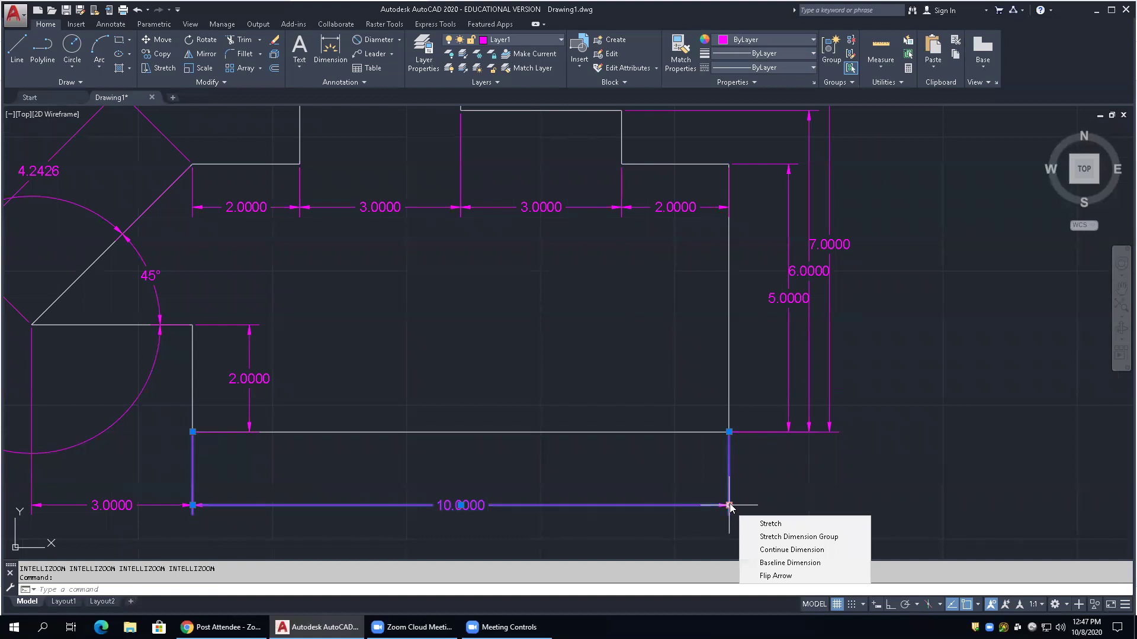
mouse_move(461, 506)
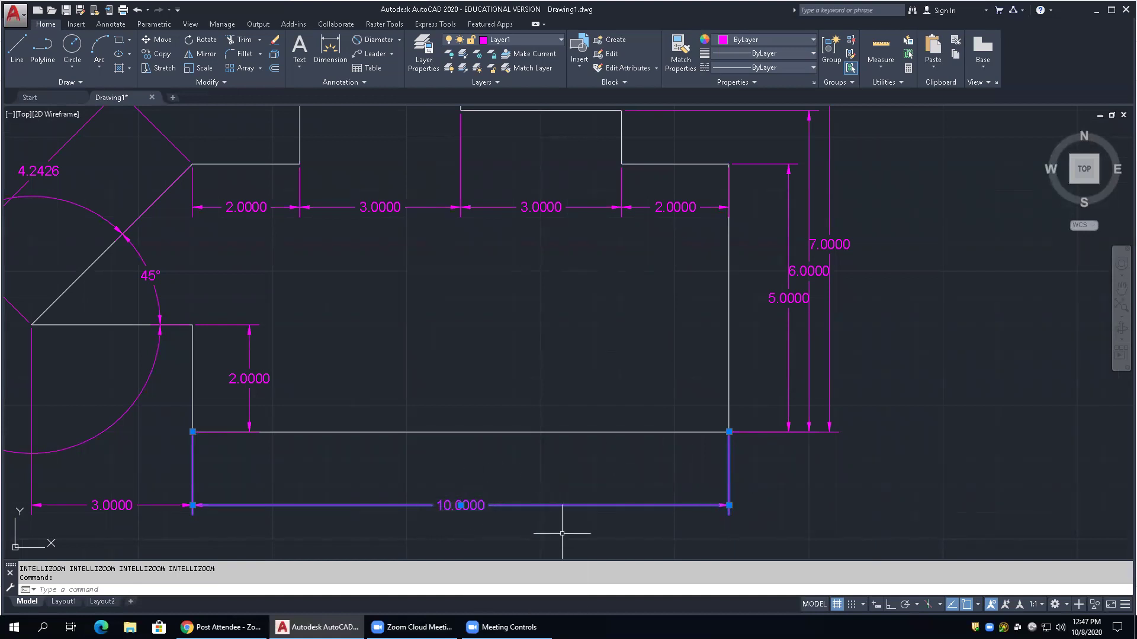
scroll(734, 436, "up", 3)
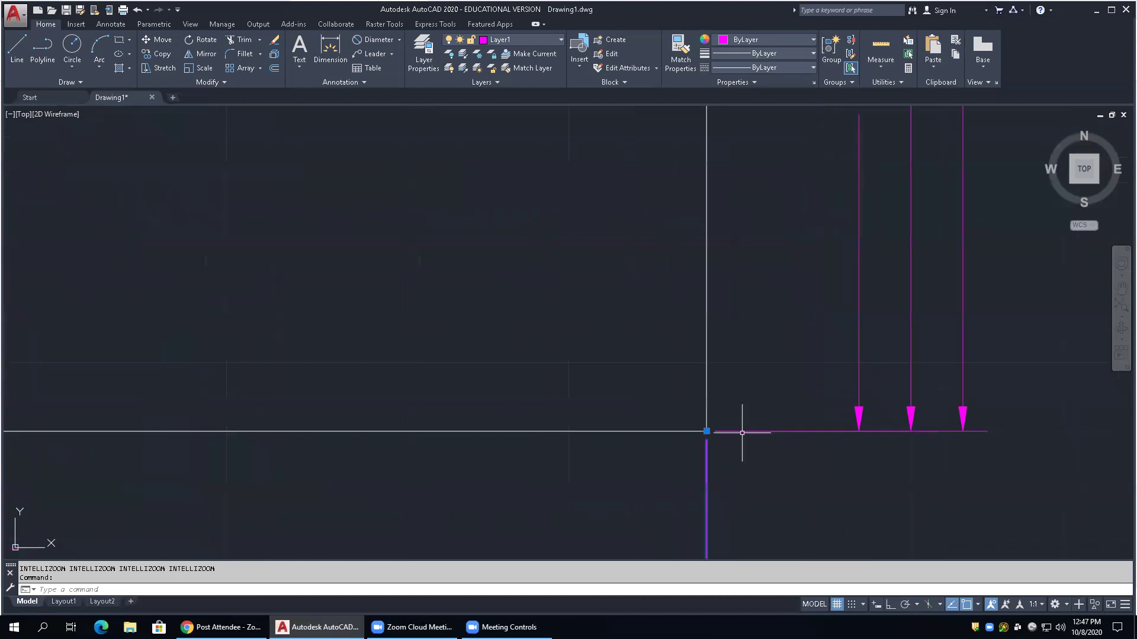
left_click(706, 432)
scroll(704, 432, "down", 5)
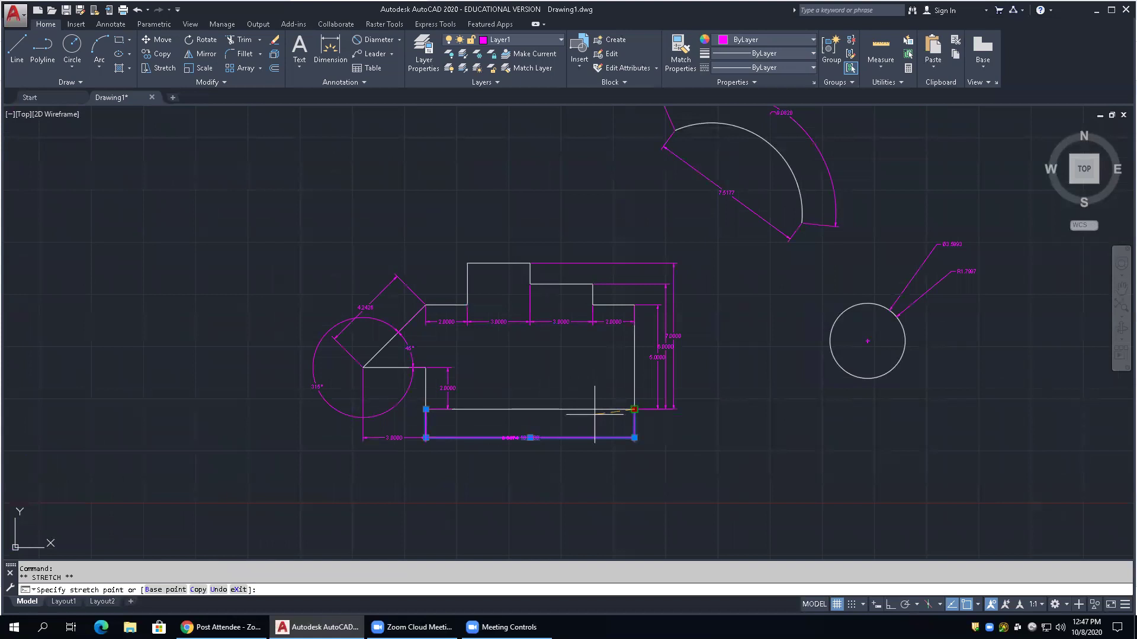
right_click(596, 414, "shift")
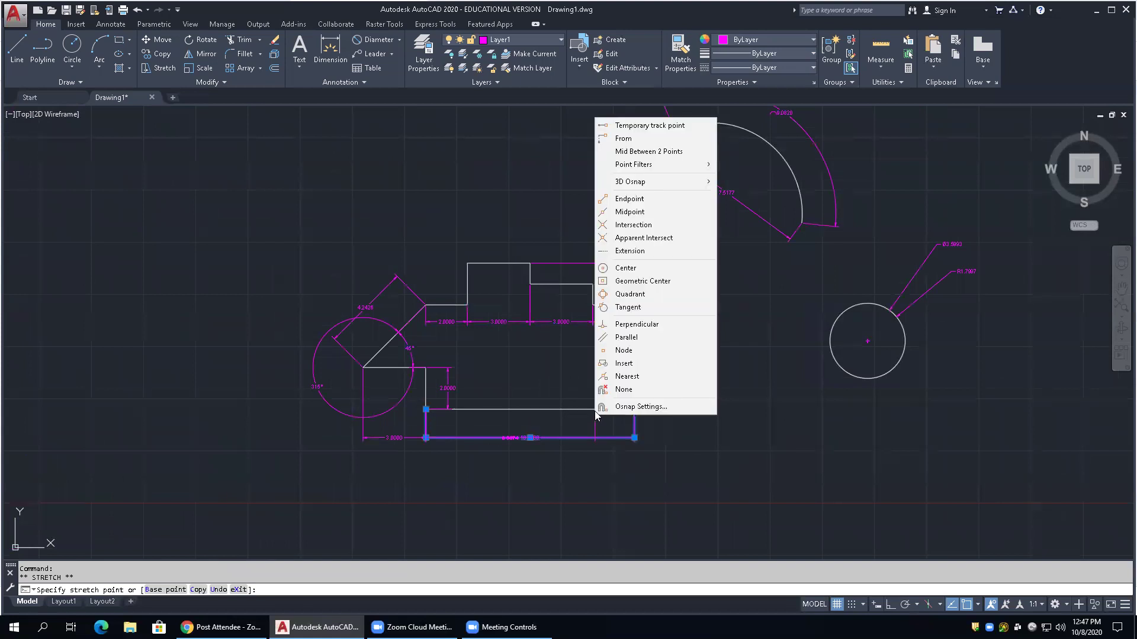
left_click(630, 211)
left_click(527, 404)
key("Escape")
Move the shortened bottom dimension's text toward its left end and its dimension line farther below the outline
scroll(503, 393, "up", 4)
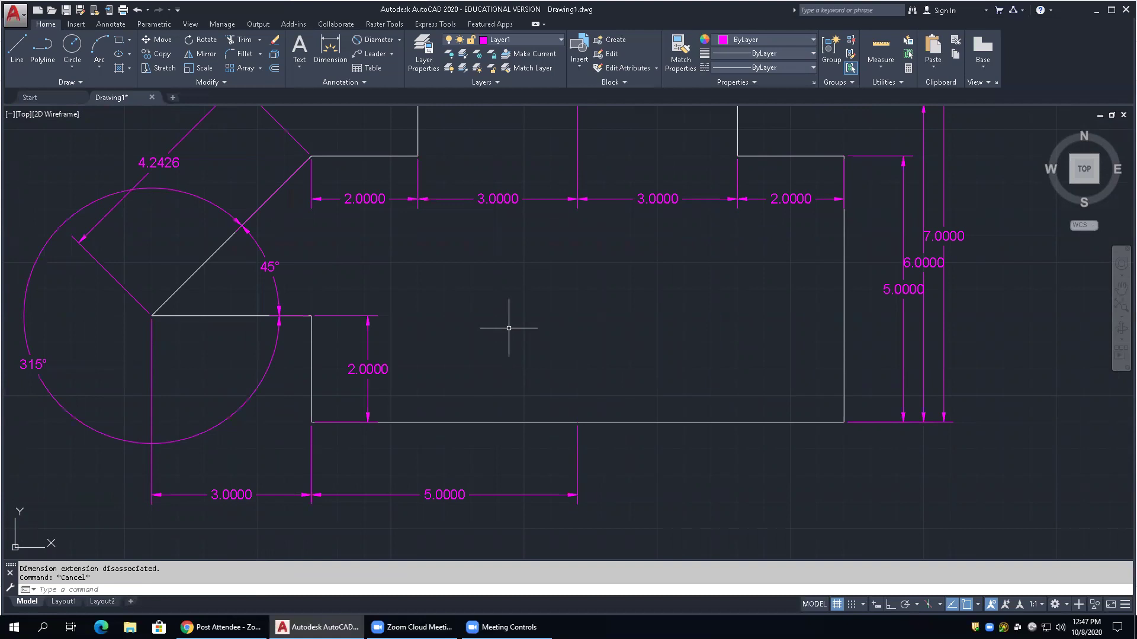
left_click(528, 493)
left_click(452, 508)
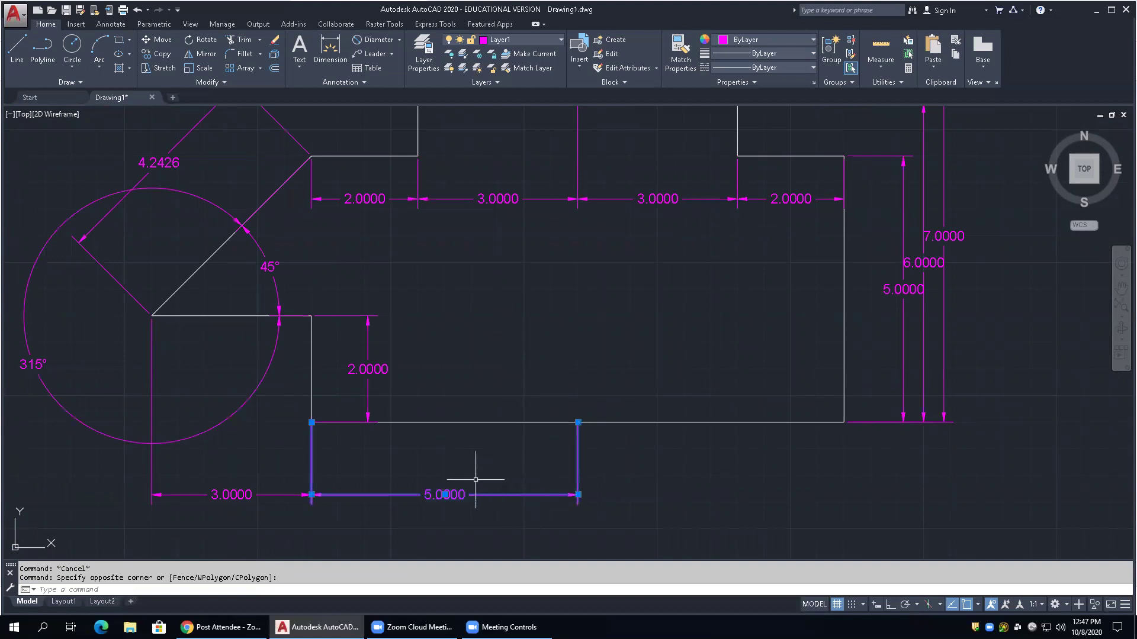
left_click(444, 494)
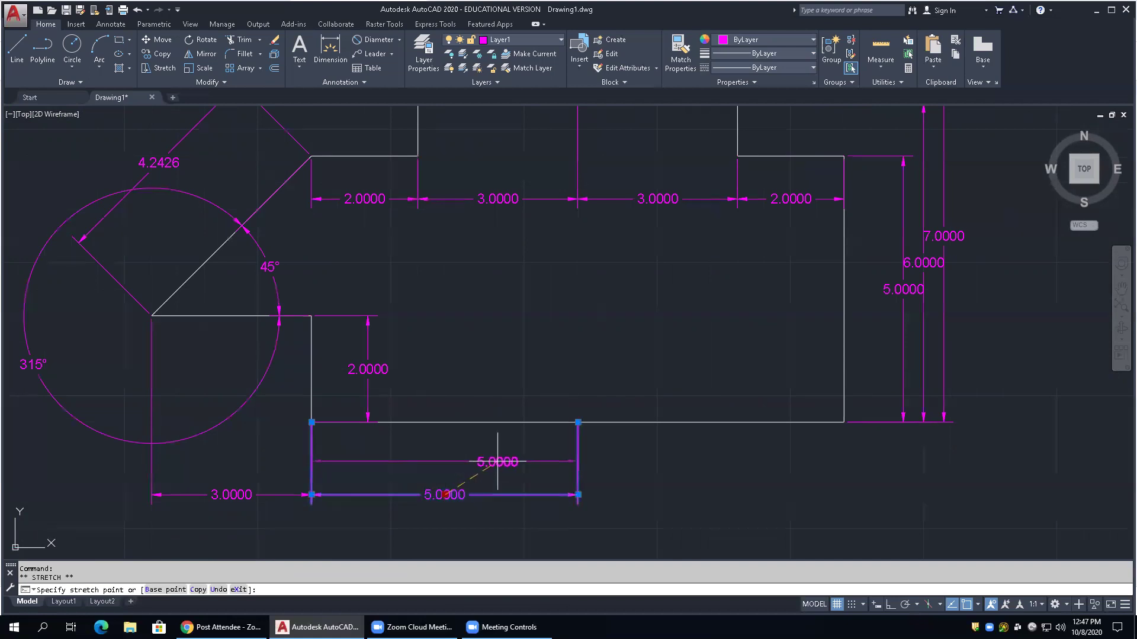
scroll(503, 455, "down", 2)
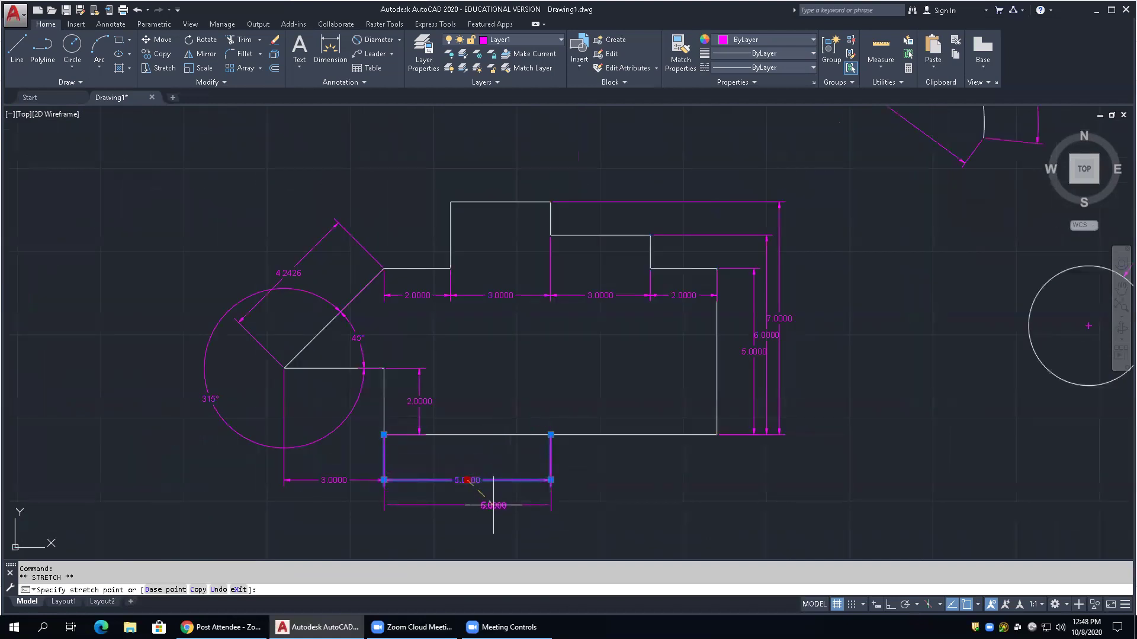
left_click(439, 501)
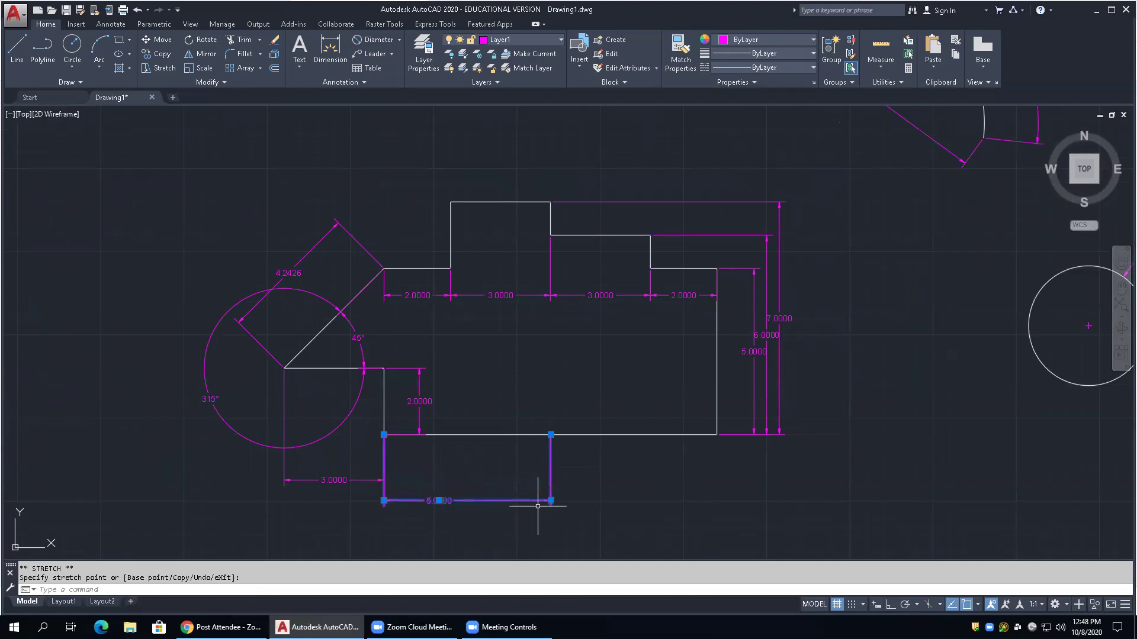
key("Escape")
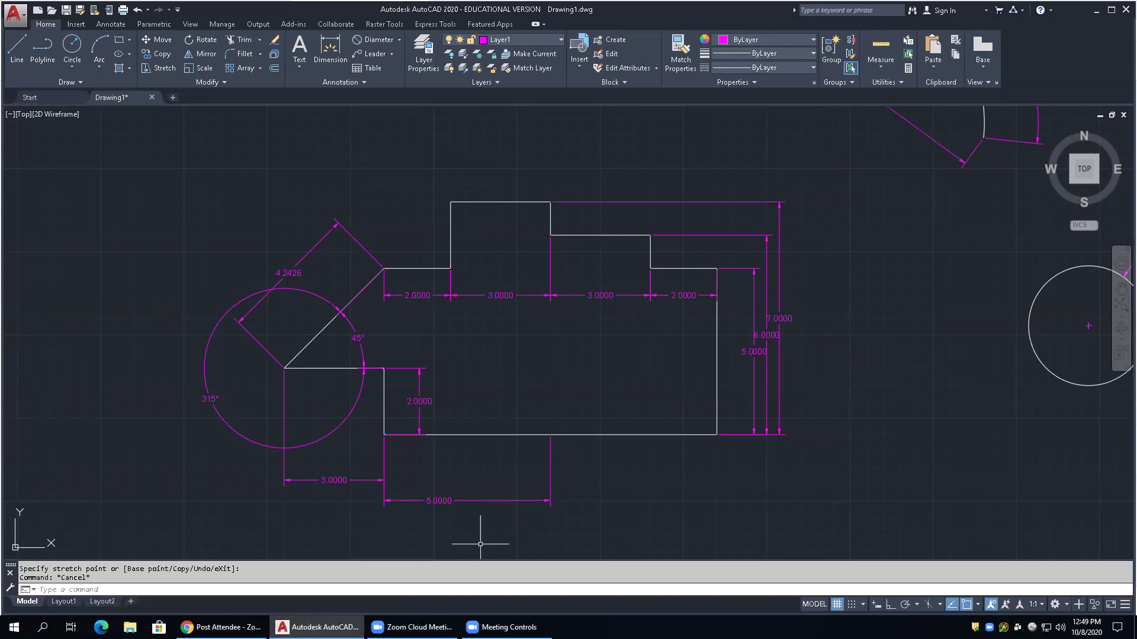
Grip-stretch the shortened bottom dimension's line up to align with the adjacent 3.0000 dimension, and deselect it
left_click(403, 500)
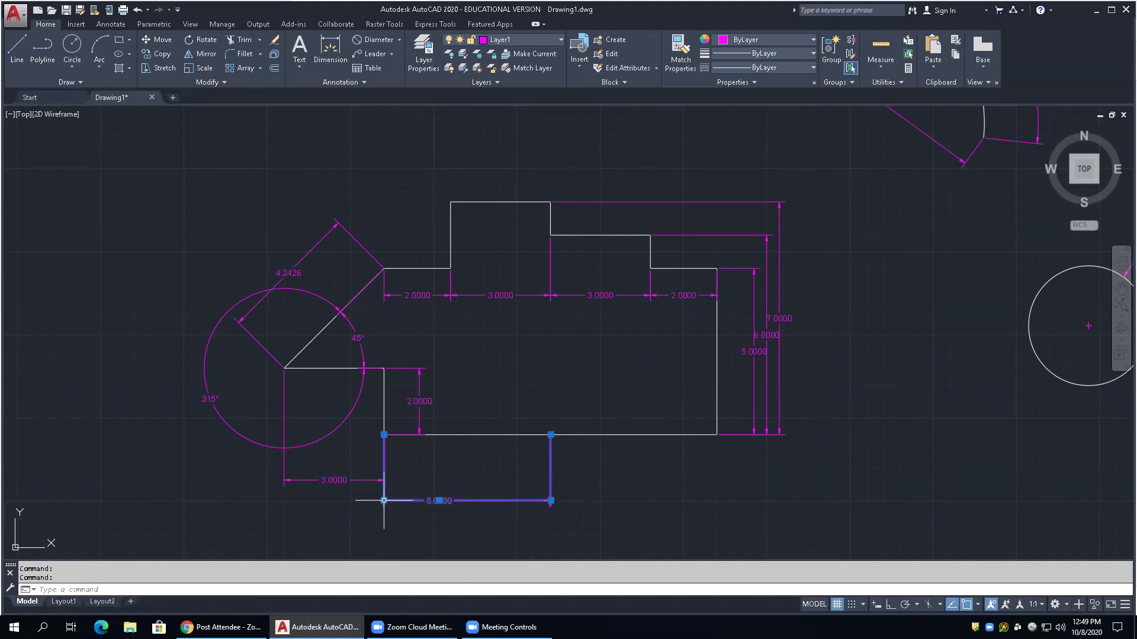
left_click(384, 500)
key("Escape")
key("Escape")
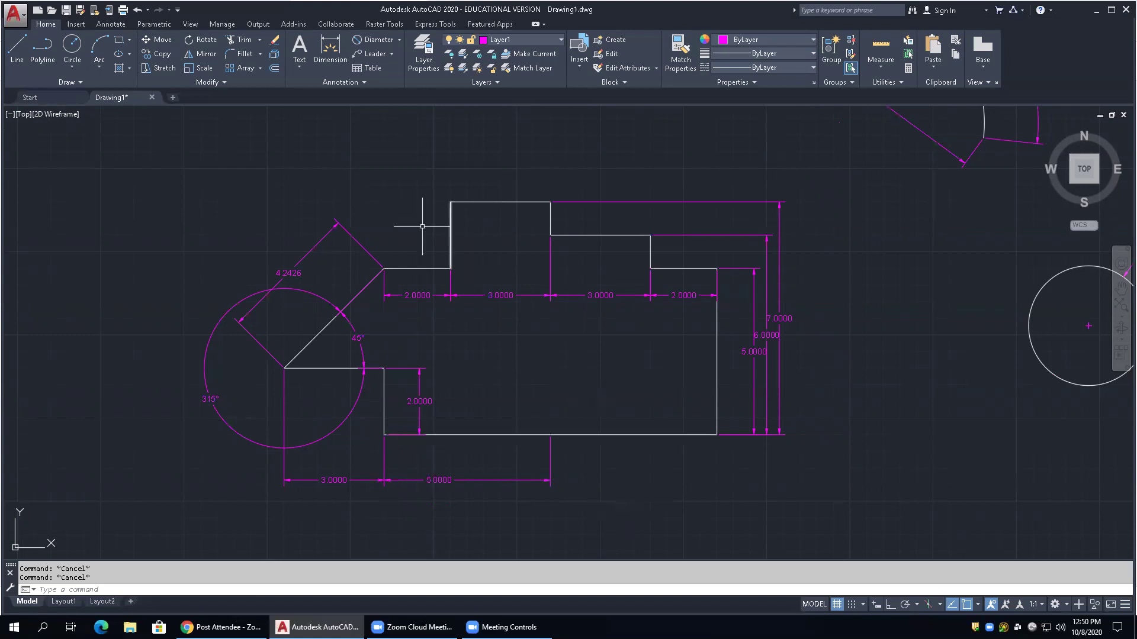
left_click(115, 25)
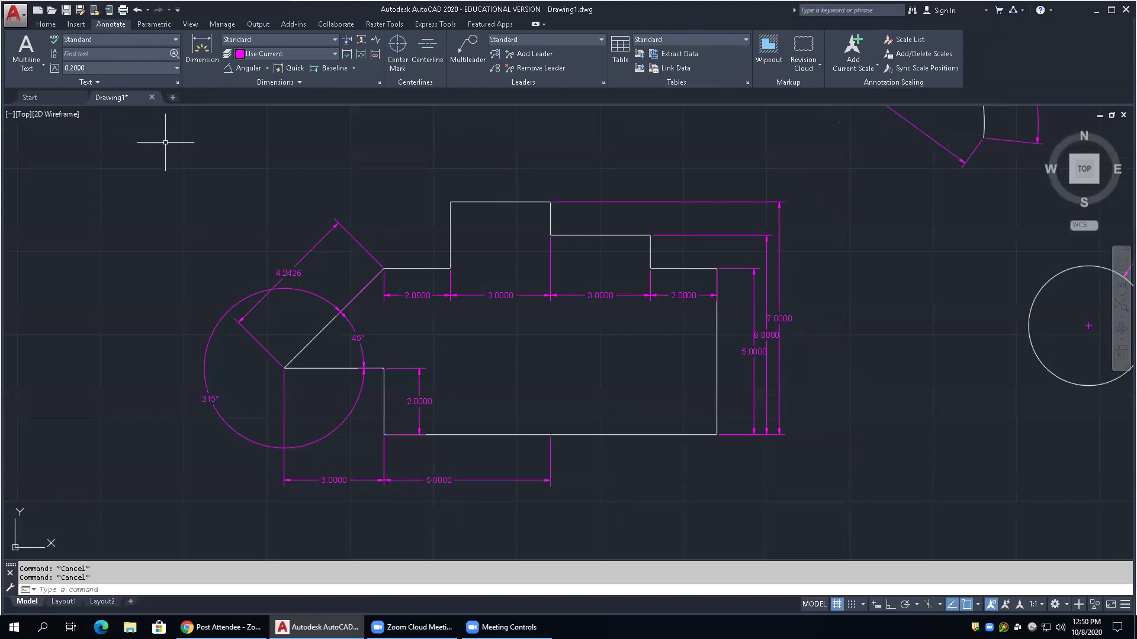
left_click(299, 84)
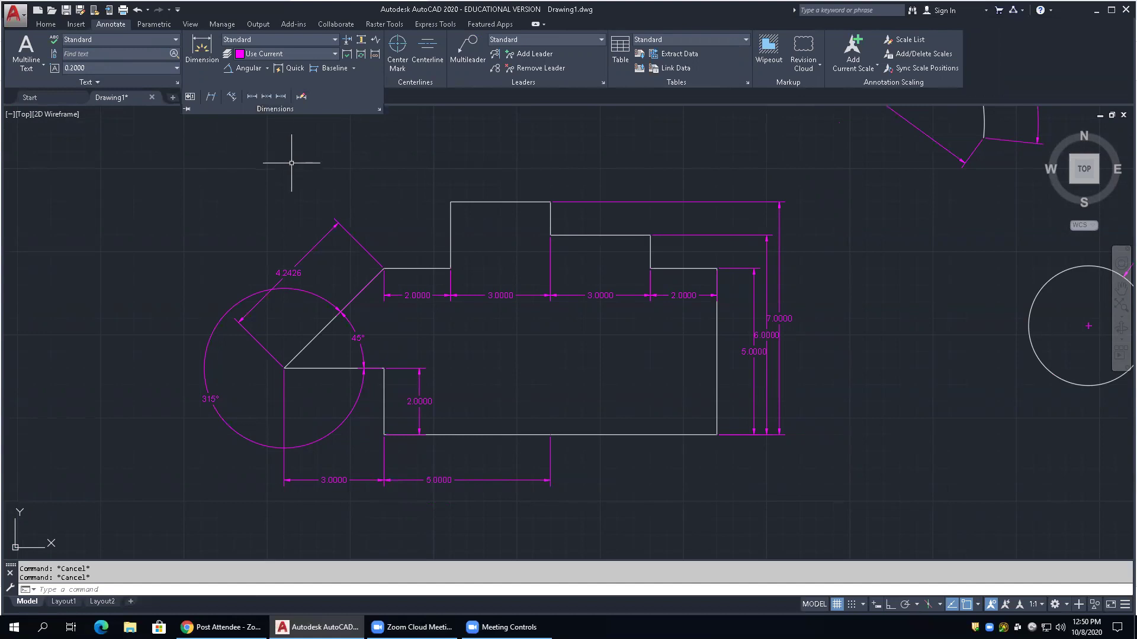
left_click(305, 83)
left_click(254, 188)
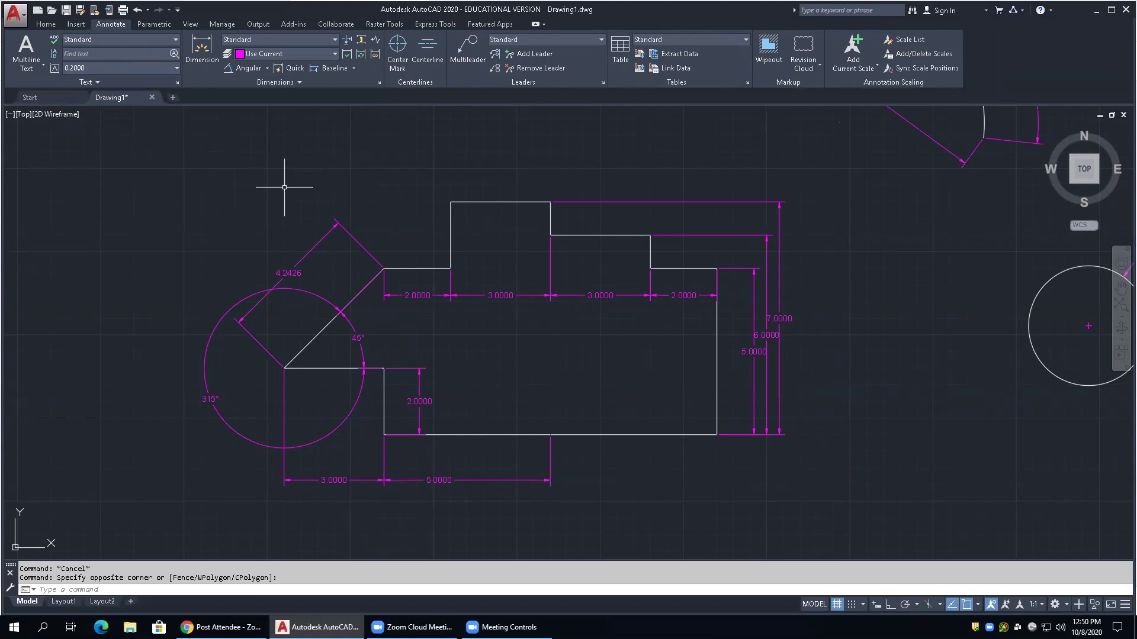
Use DIMTEDIT with the Left option to left-justify the text of the shortened dimension below the bottom edge
type("DIM")
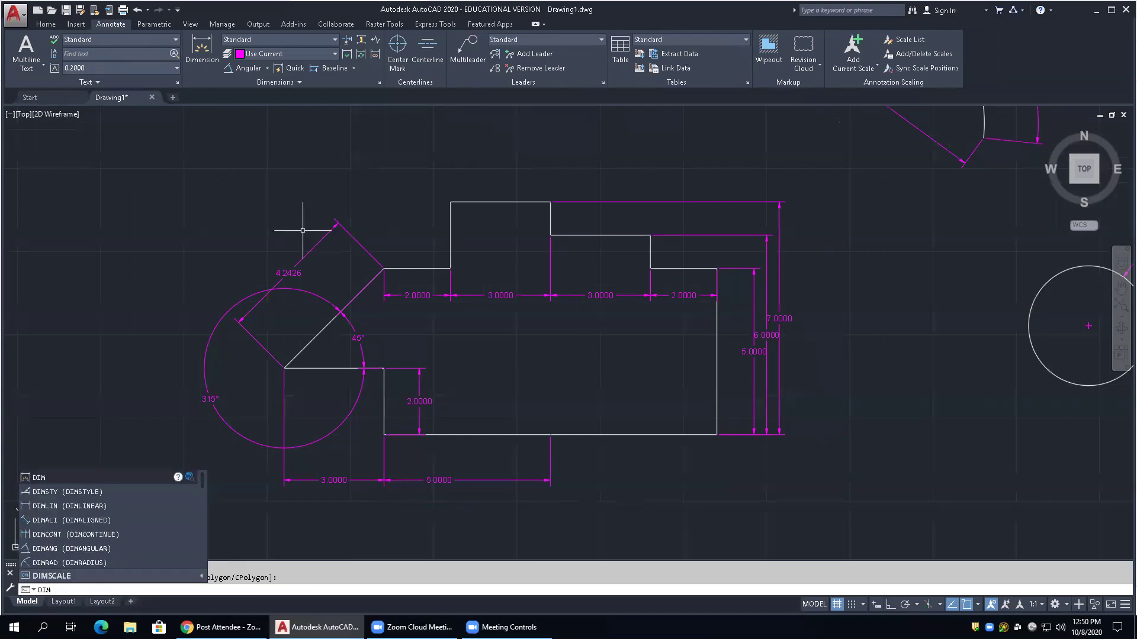
type("T")
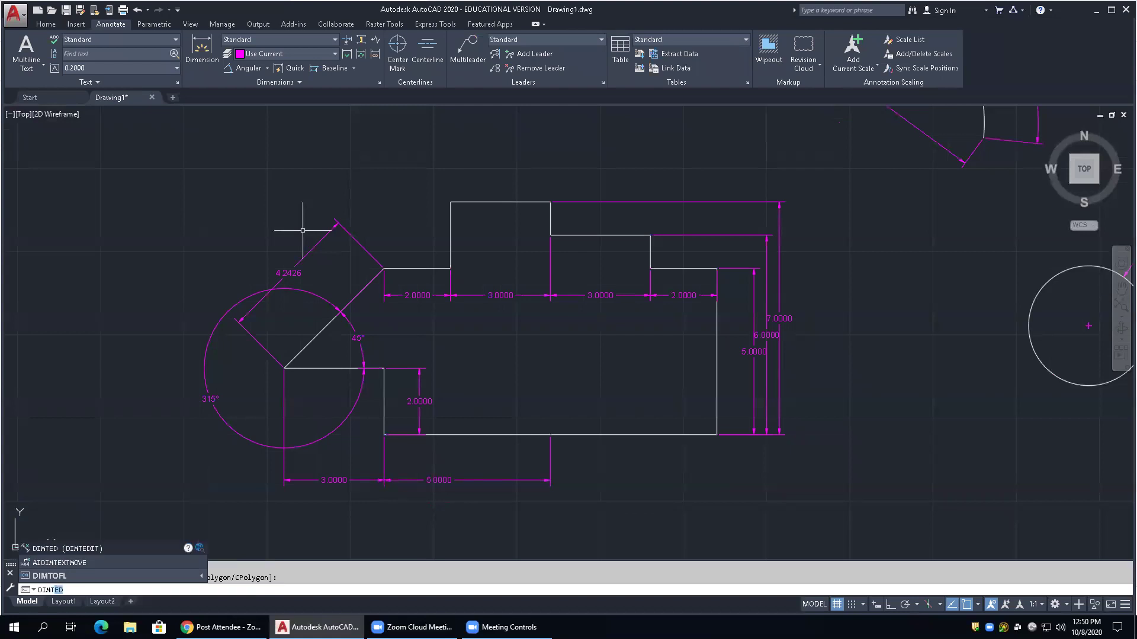
type("EDIT")
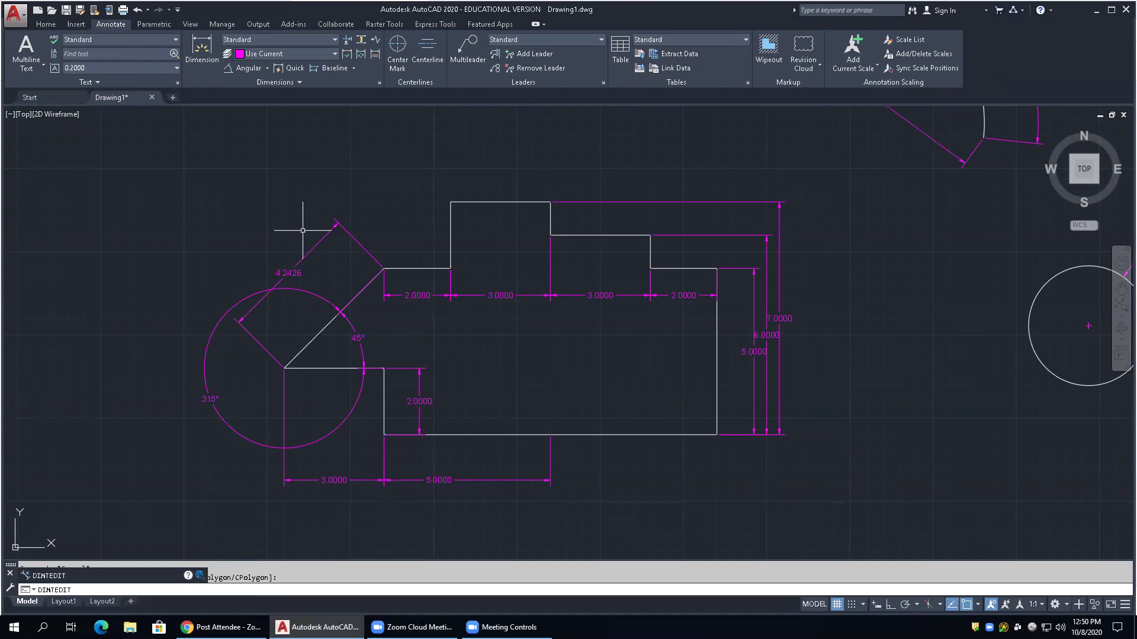
key("Return")
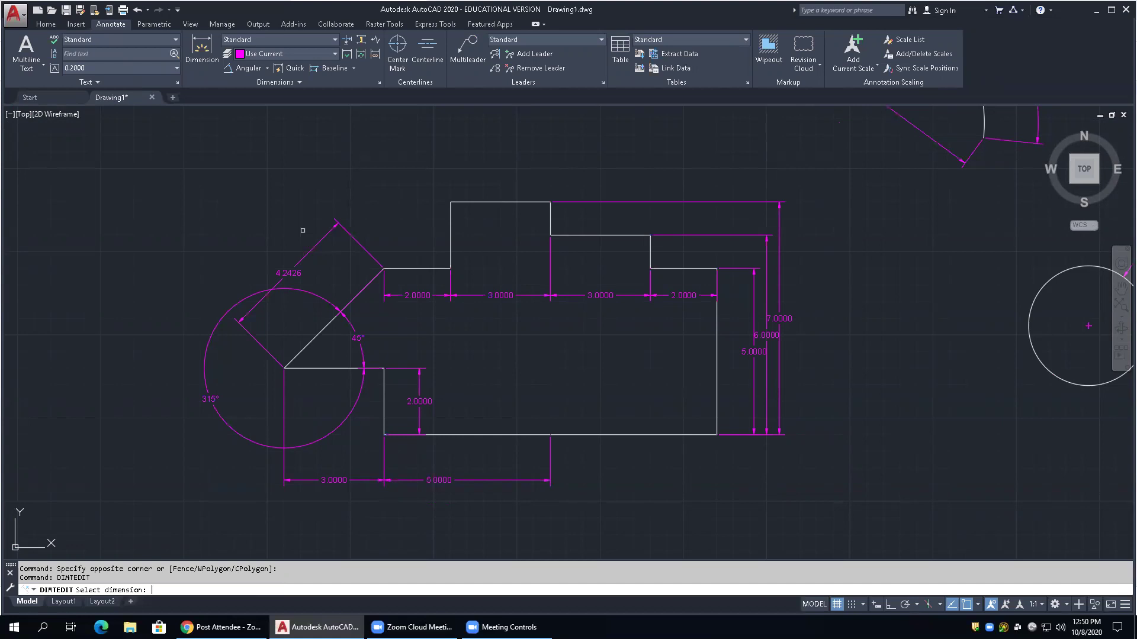
left_click(525, 479)
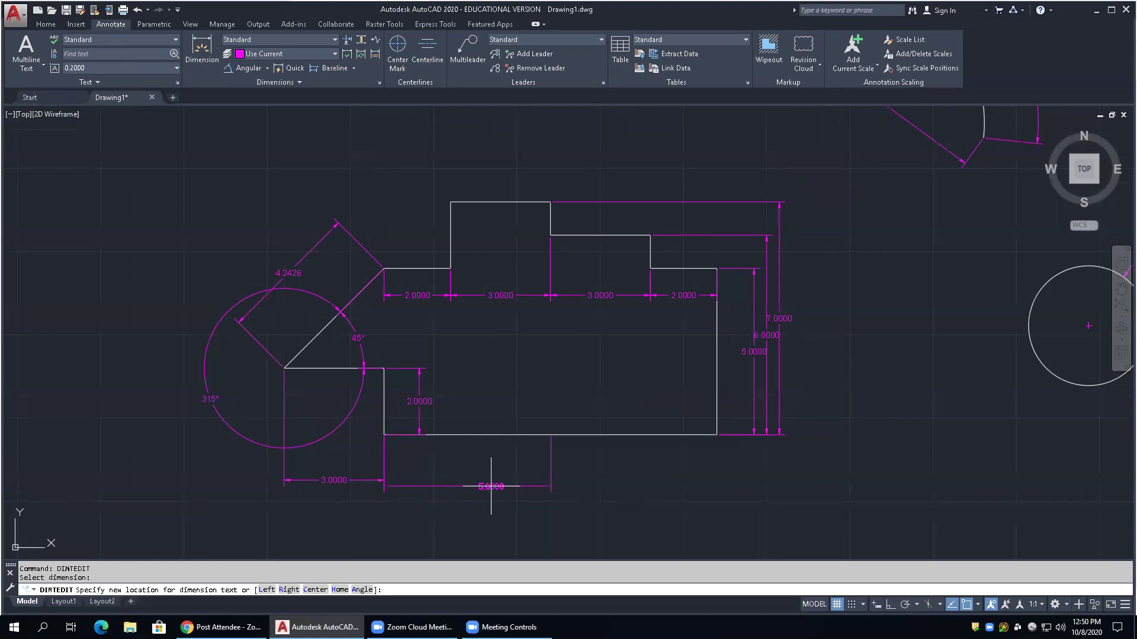
type("l")
key("Return")
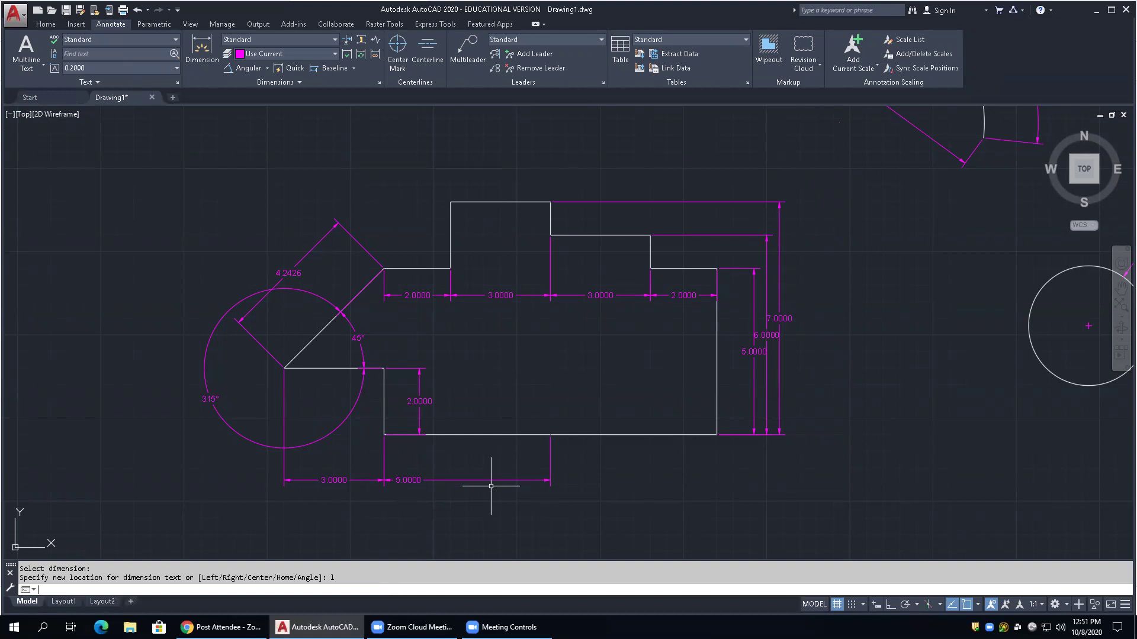
Use DIMTEDIT with the Center option to center the text of the shortened dimension below the bottom edge
type("DIM")
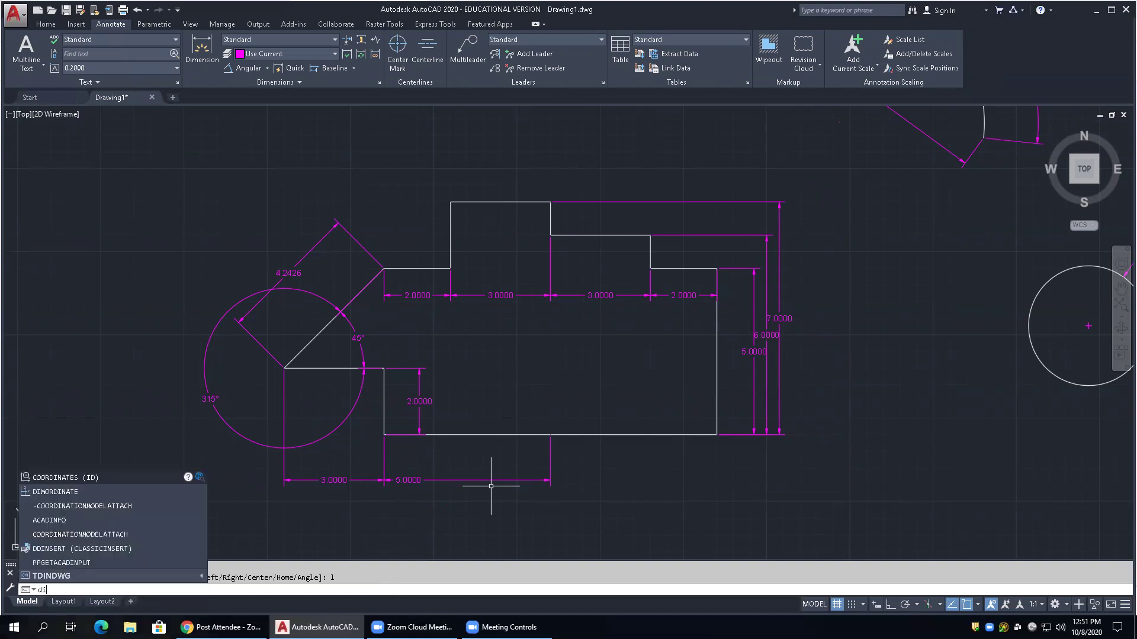
type("TEd")
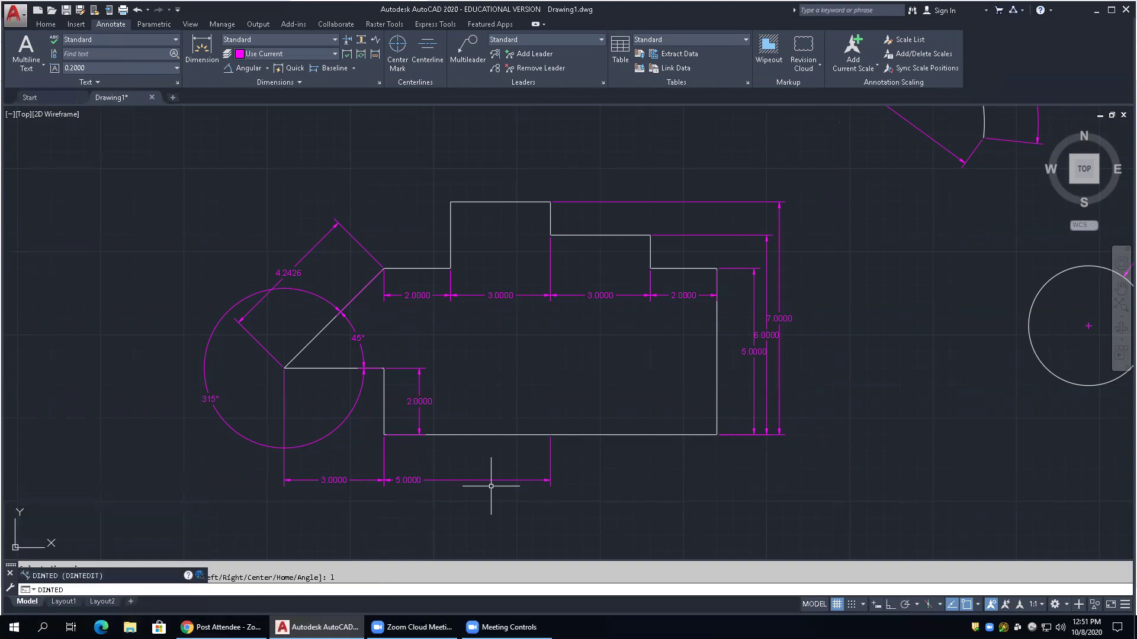
key("BackSpace")
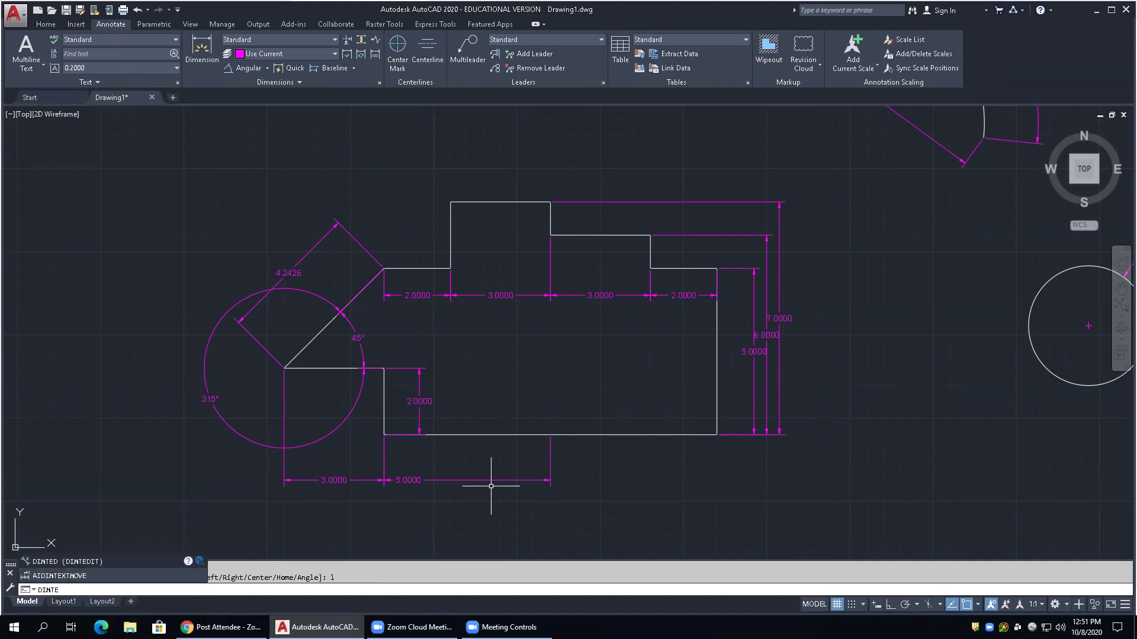
type("D")
key("Return")
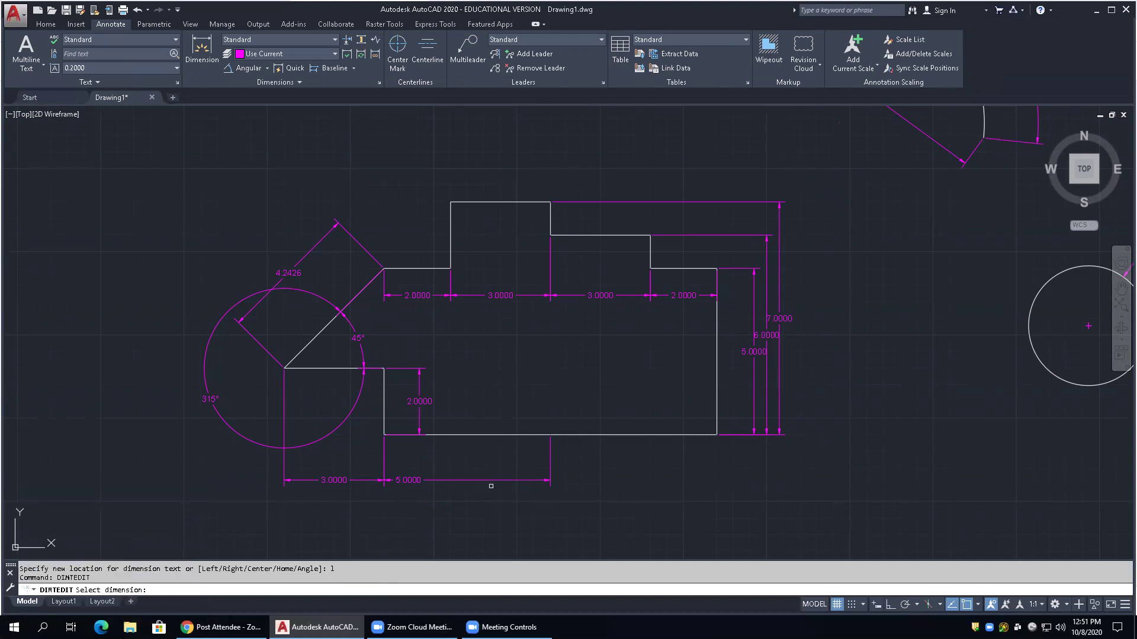
left_click(490, 481)
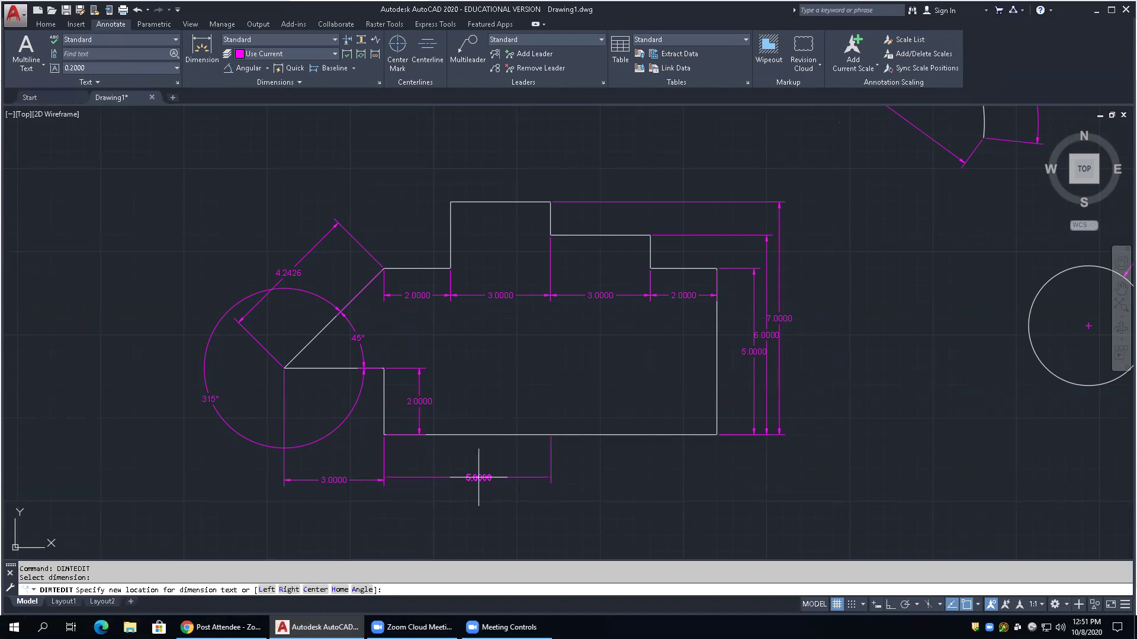
type("c")
key("Return")
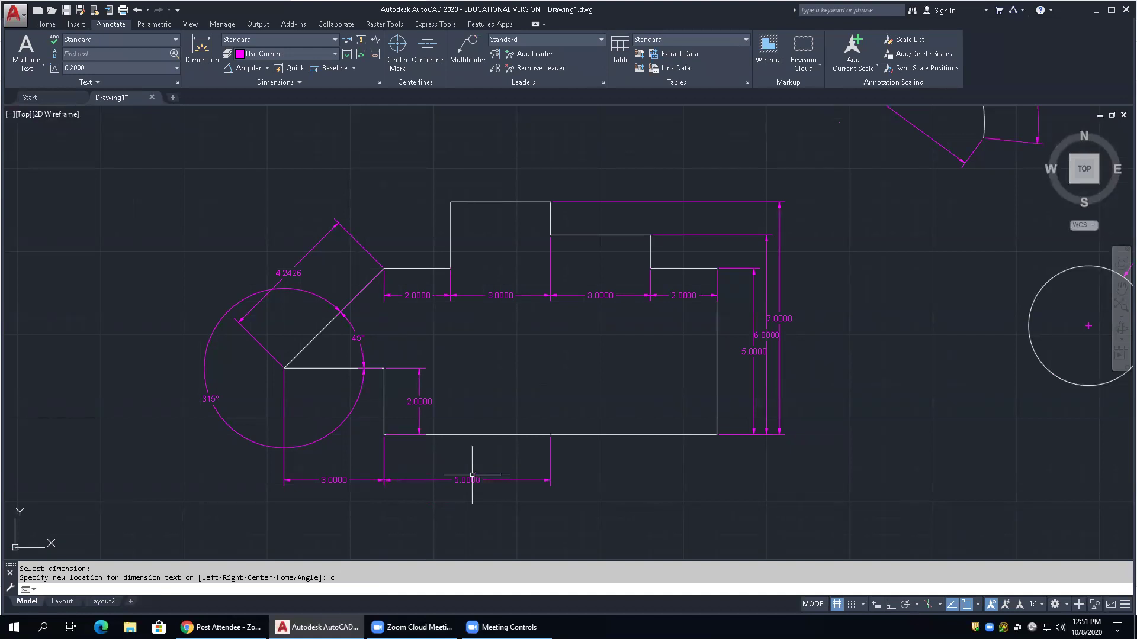
Use DIMTEDIT with the Angle option to rotate the shortened bottom dimension's text to 30 degrees
type("imtdit")
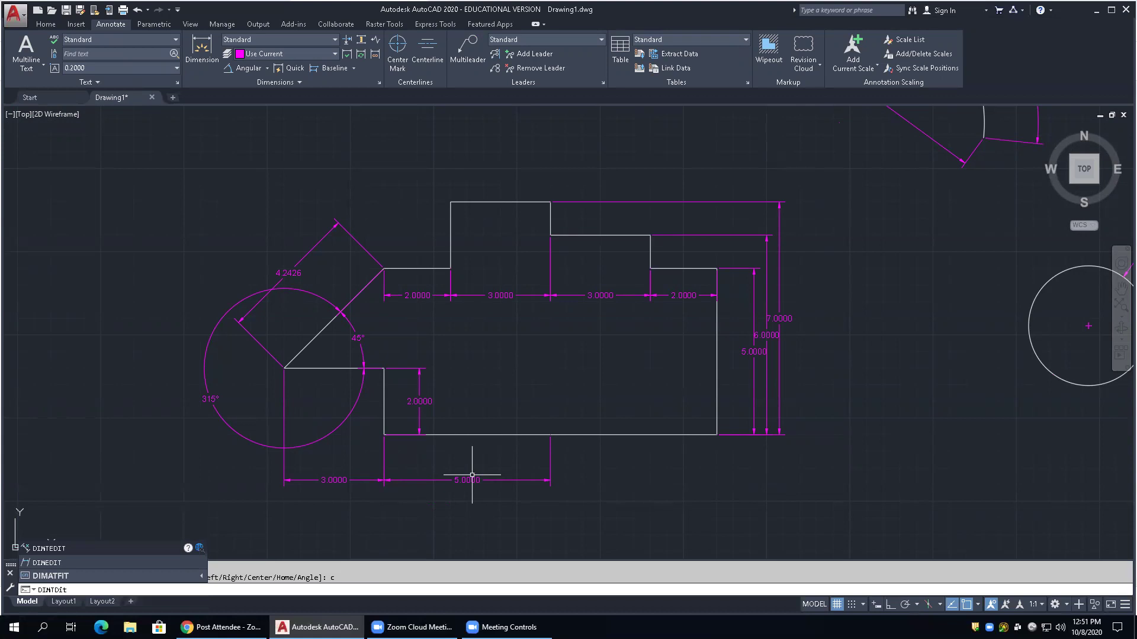
key("BackSpace")
key("BackSpace")
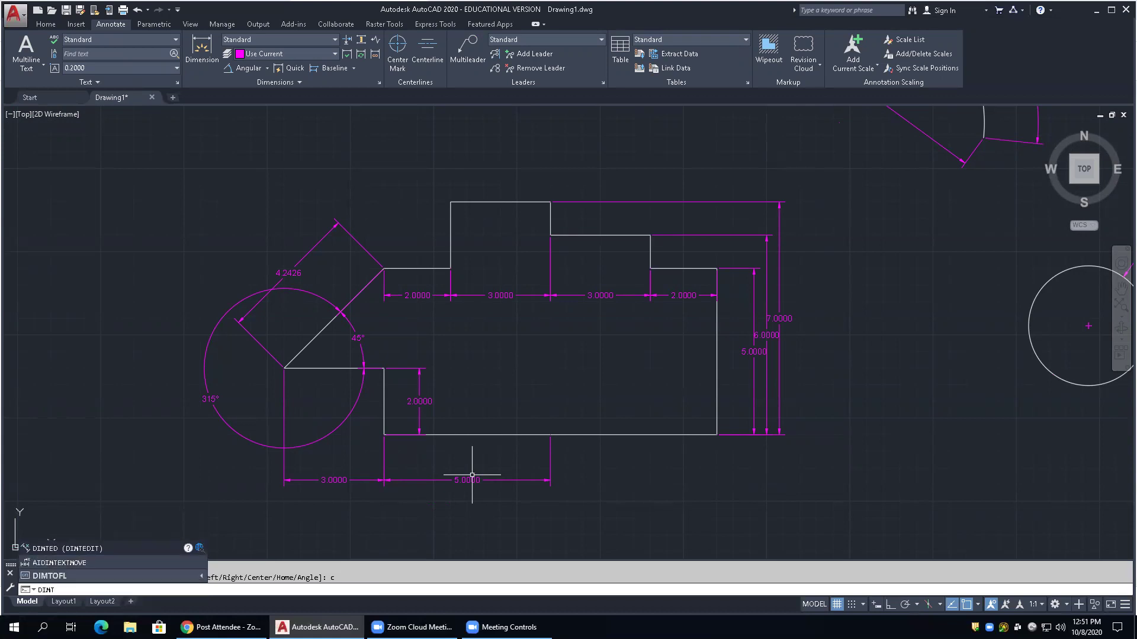
type("EDIT")
key("Return")
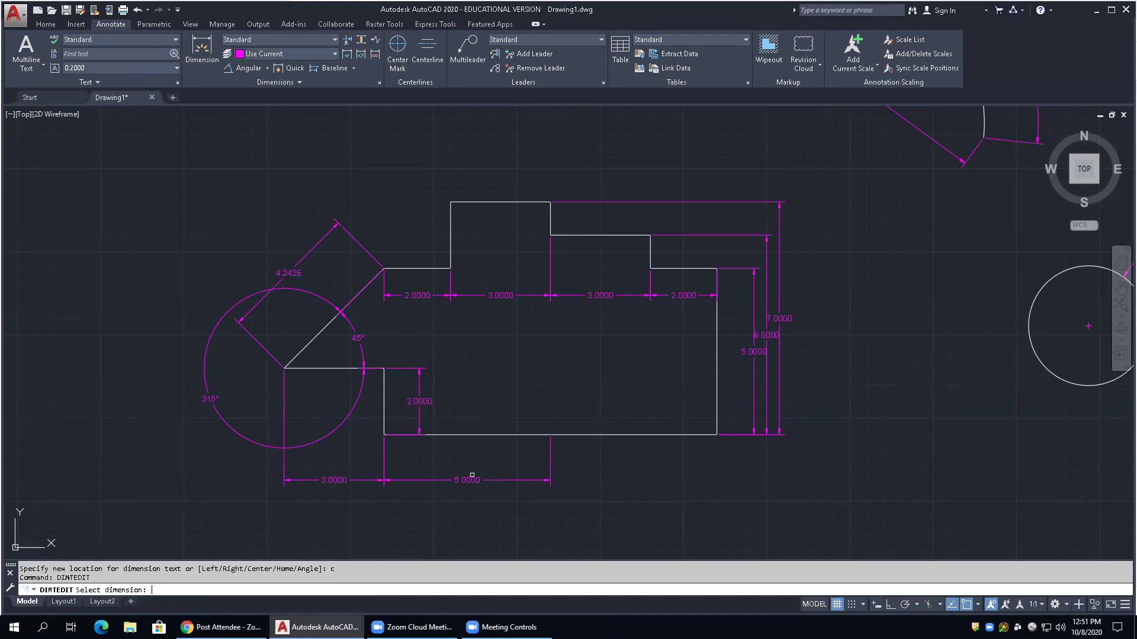
left_click(504, 478)
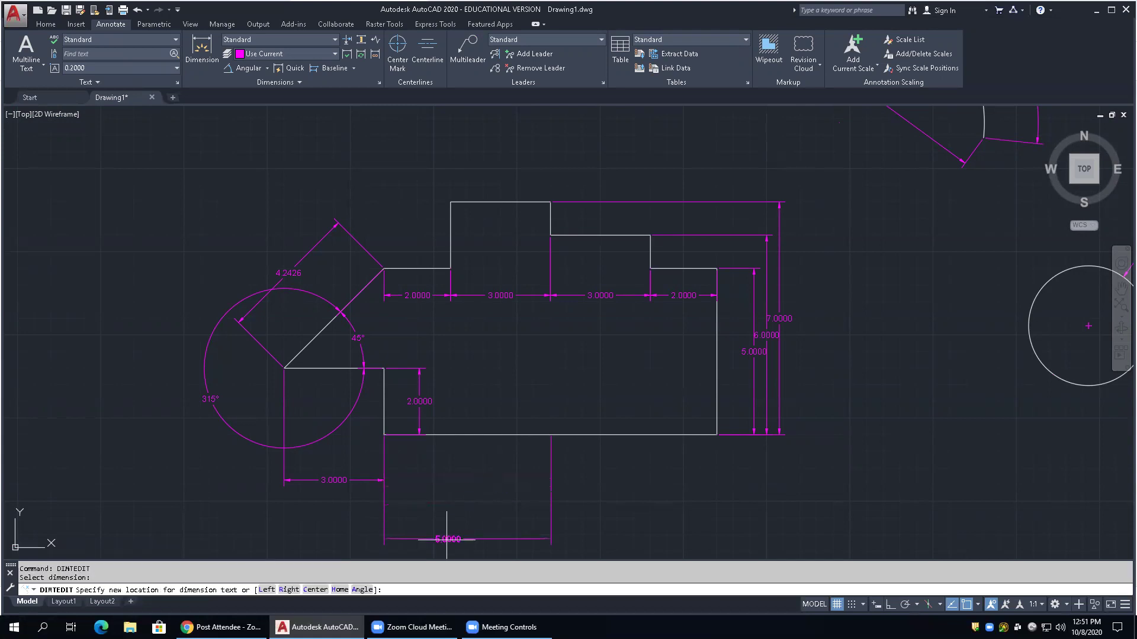
left_click(363, 590)
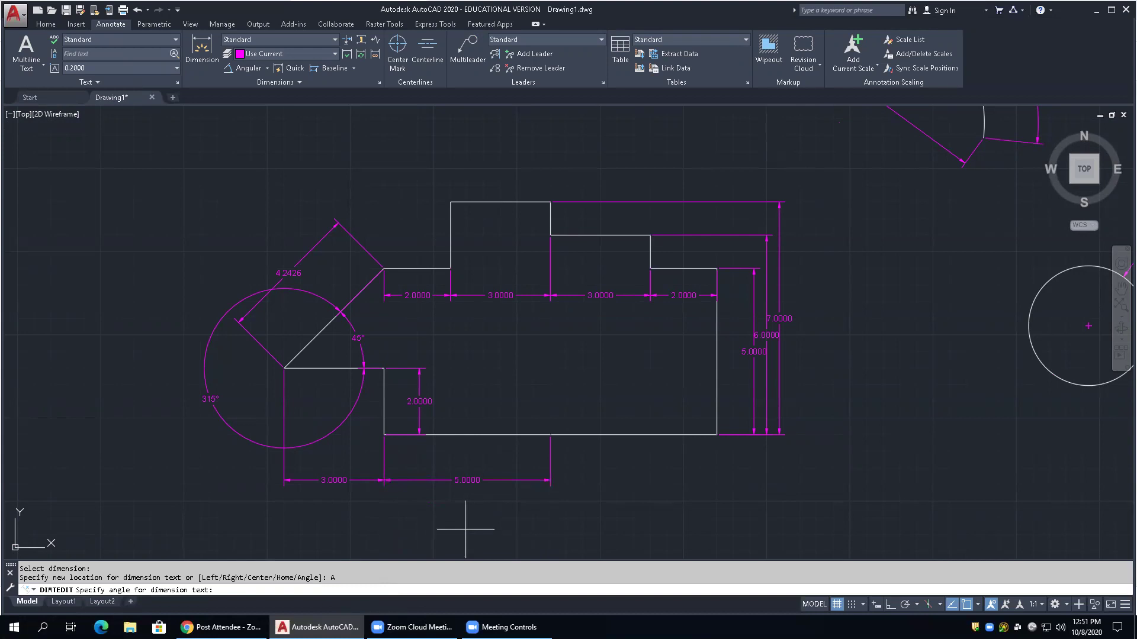
type("30")
key("Return")
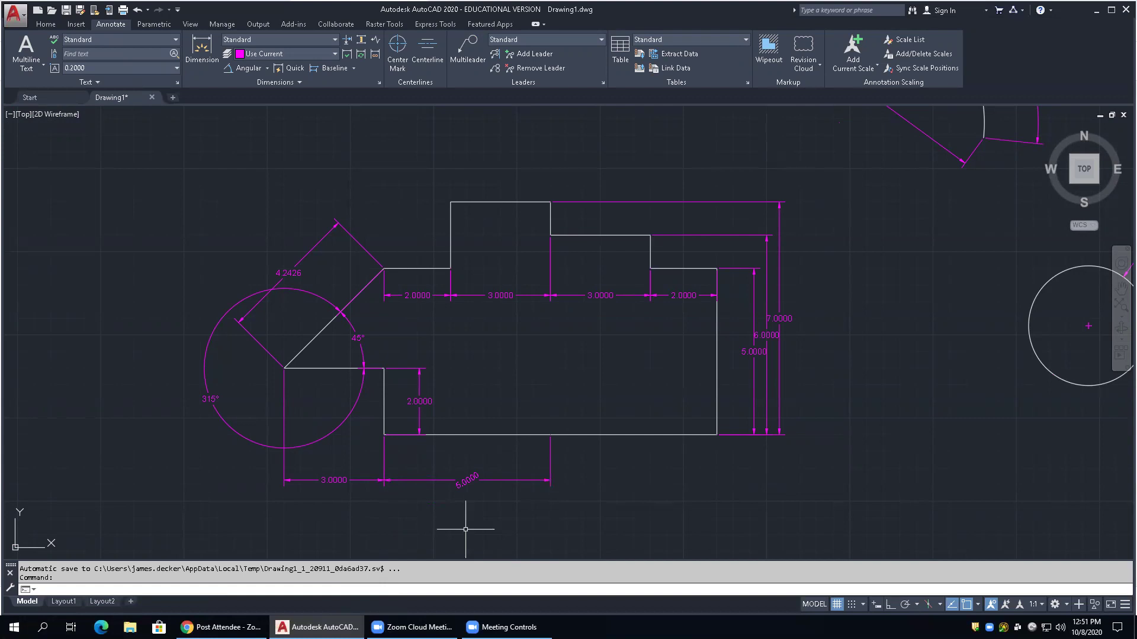
Use DIMEDIT with the Rotate option to set the text angle of all dimensions in the drawing to 30 degrees
scroll(435, 500, "up", 2)
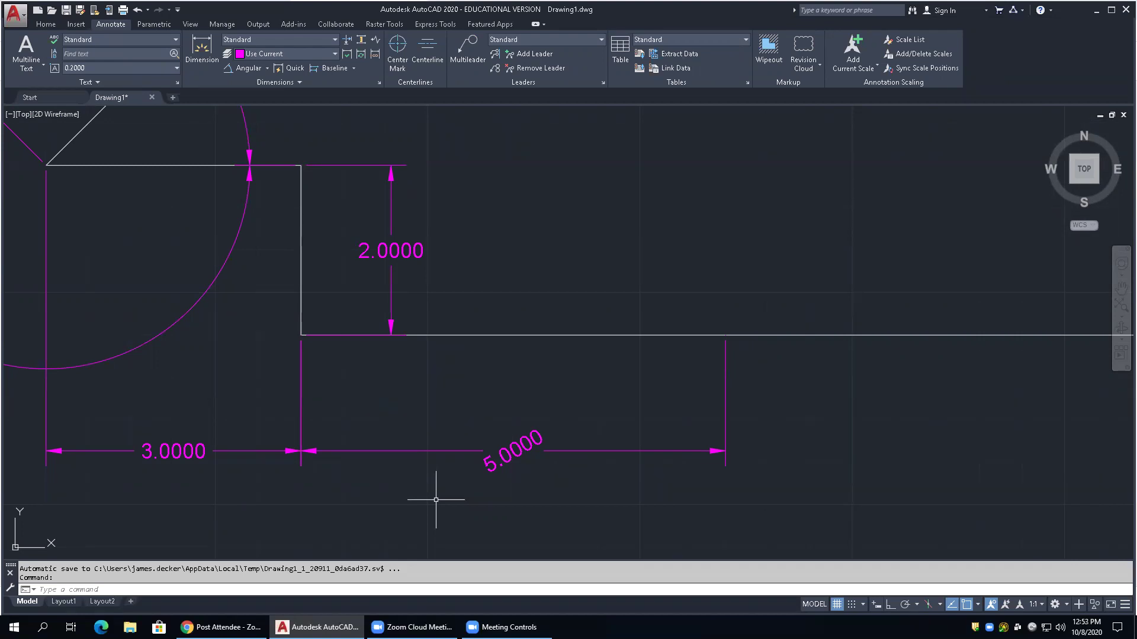
scroll(624, 355, "down", 5)
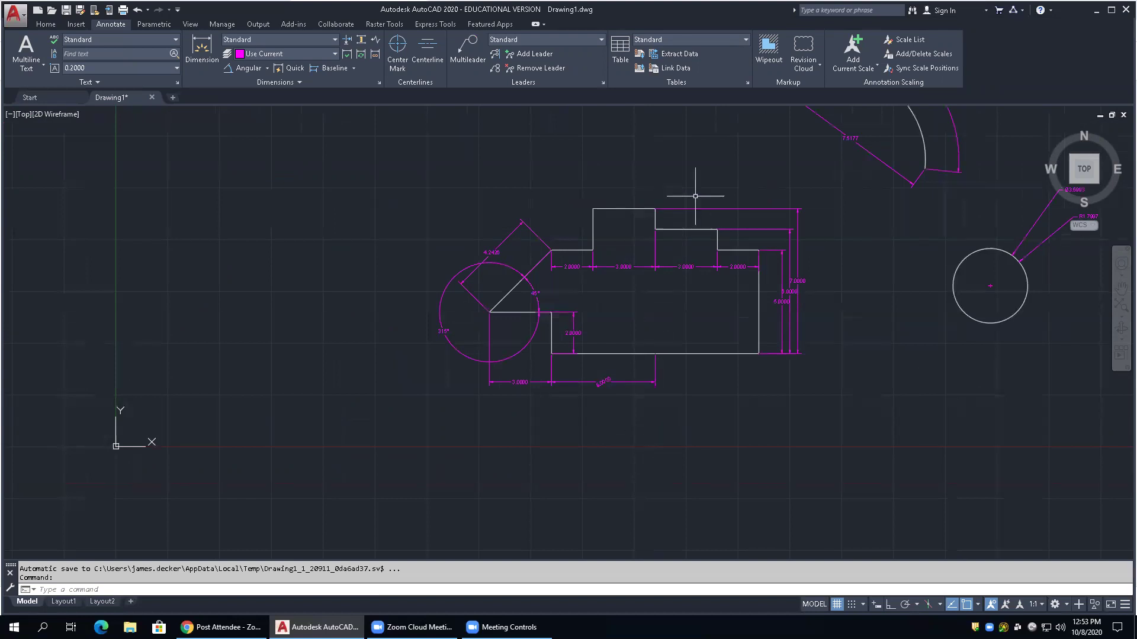
type("dimedit")
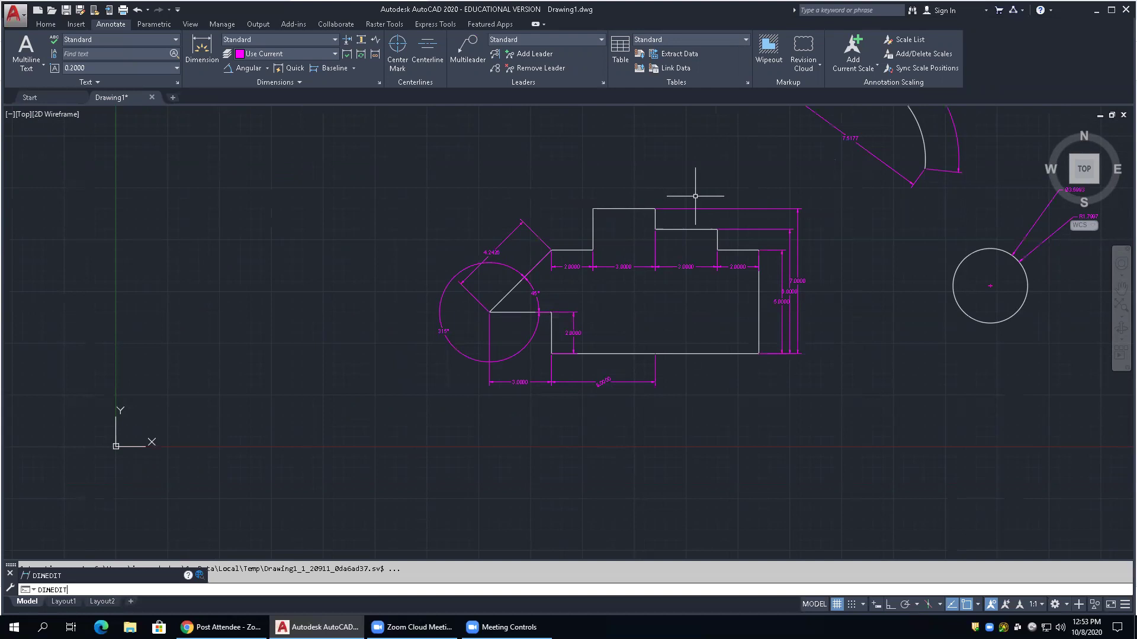
key("Return")
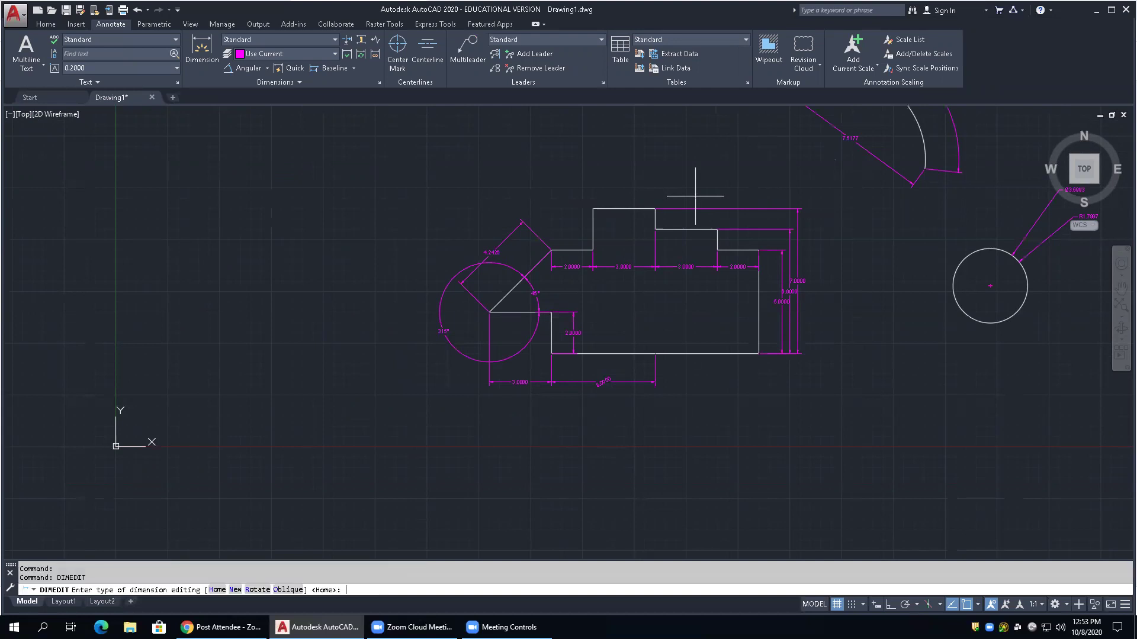
type("r")
key("Return")
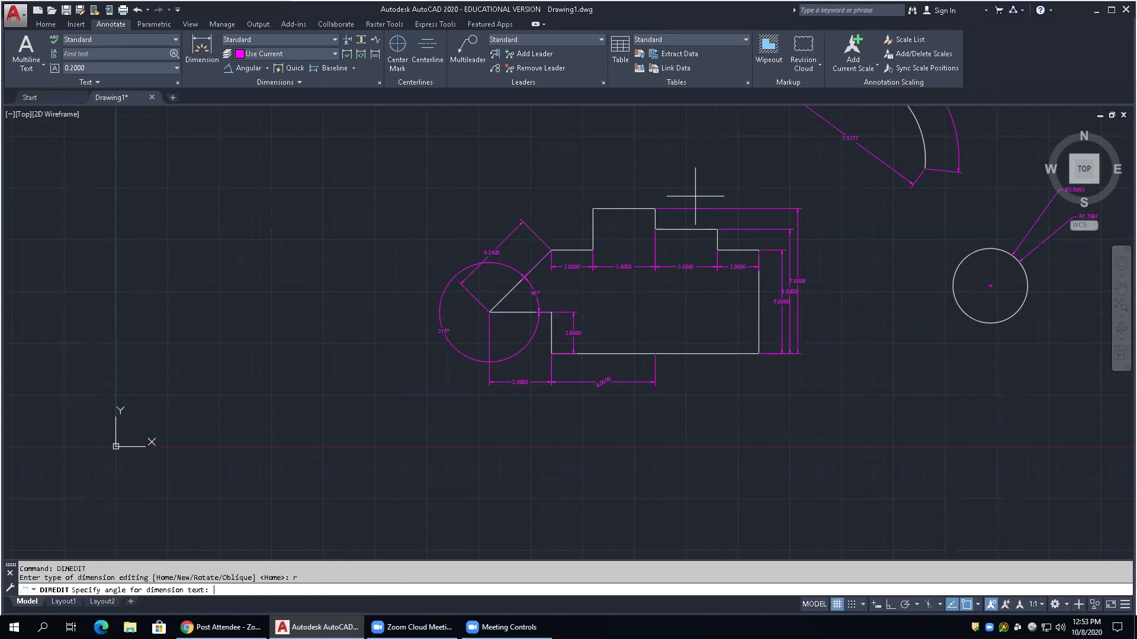
type("30")
key("Return")
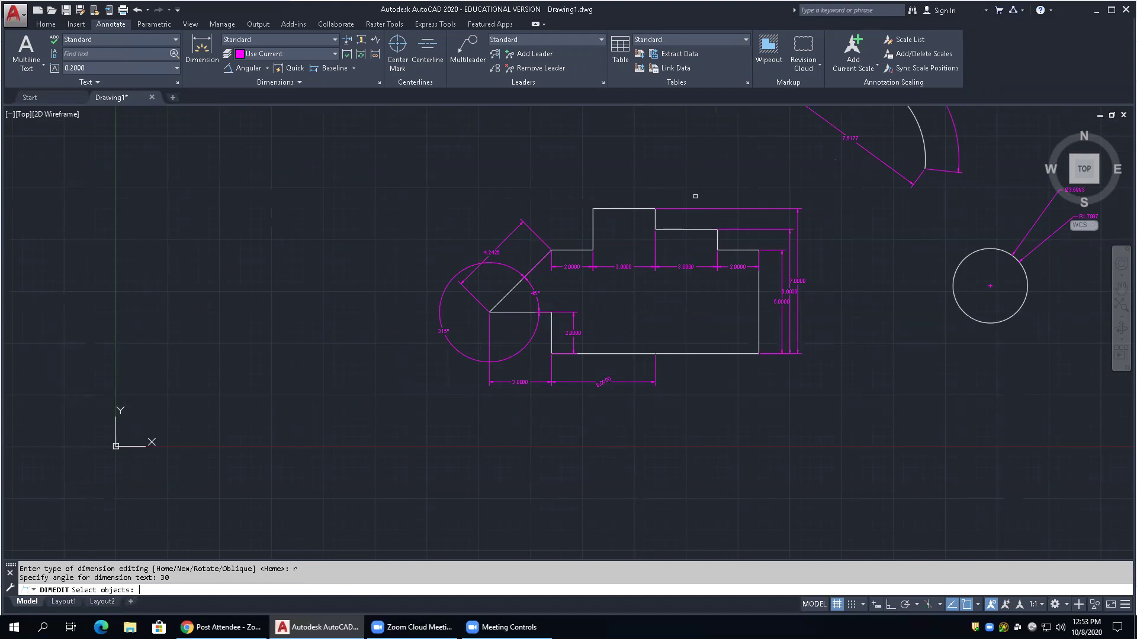
type("all")
key("Return")
key("Return")
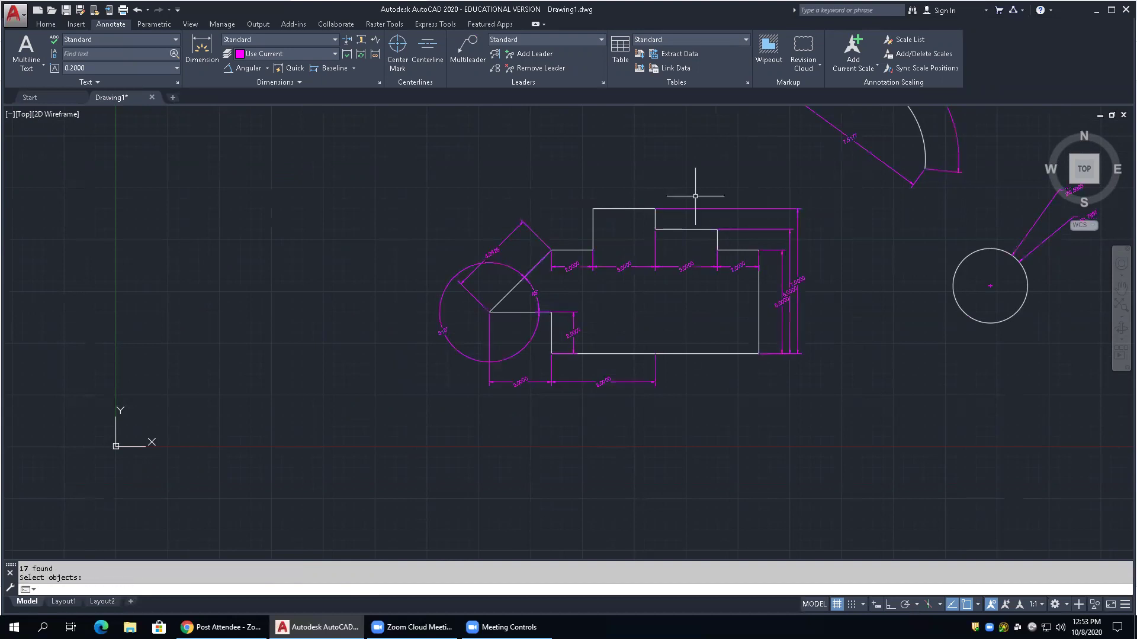
Start an Oblique dimension edit and select the horizontal 3.0000 dimension below the outline's left end
scroll(509, 332, "down", 3)
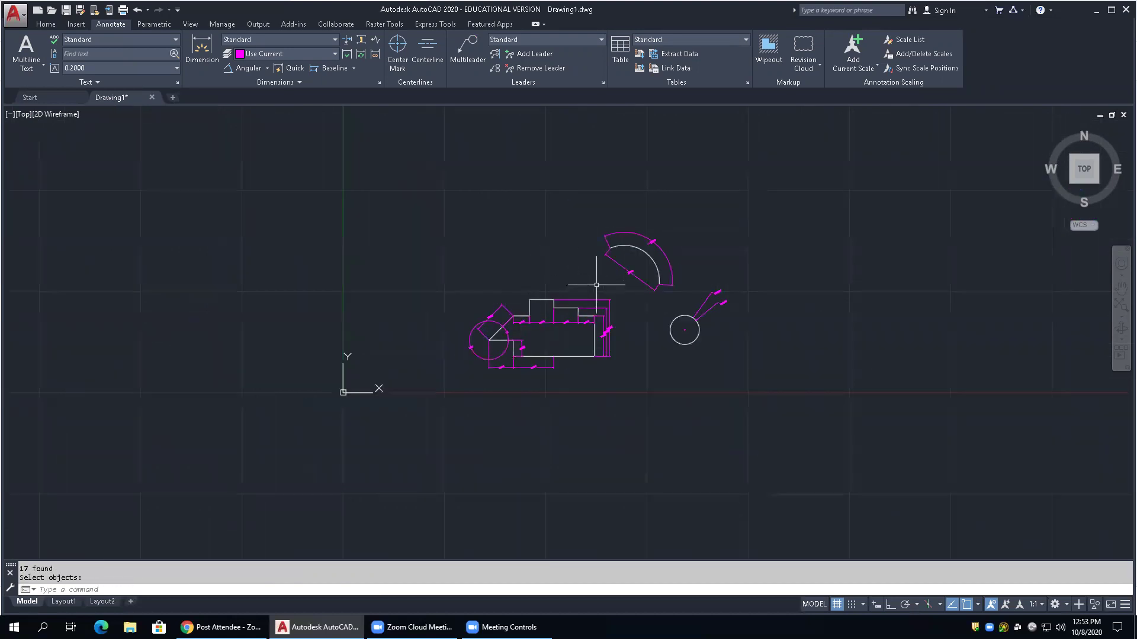
scroll(613, 282, "up", 5)
scroll(466, 275, "down", 2)
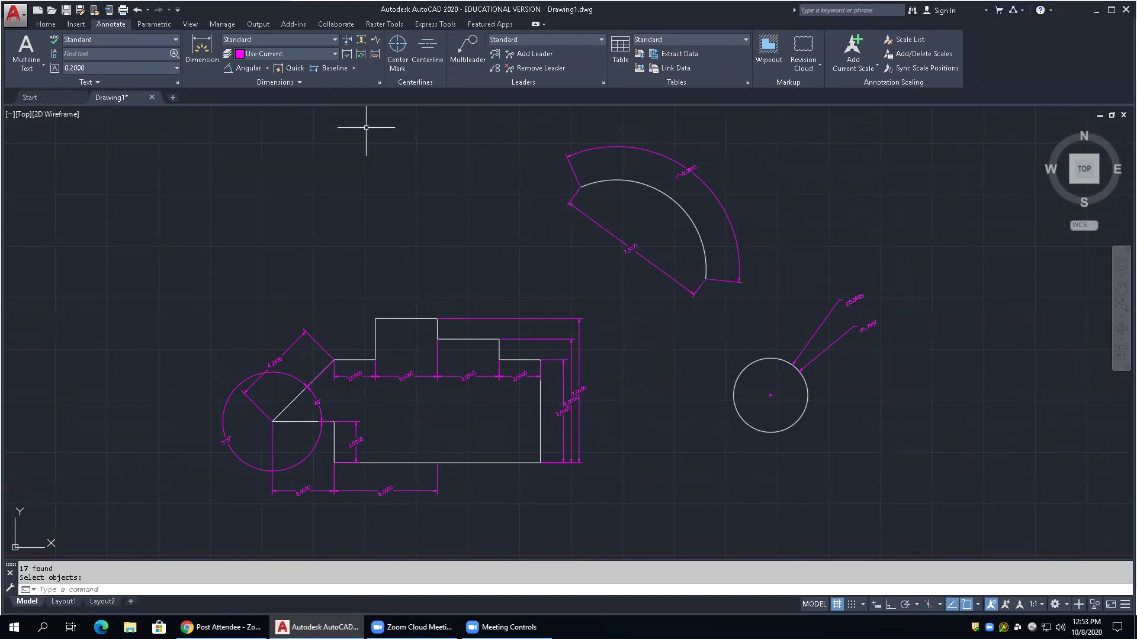
left_click(299, 84)
left_click(294, 84)
left_click(298, 82)
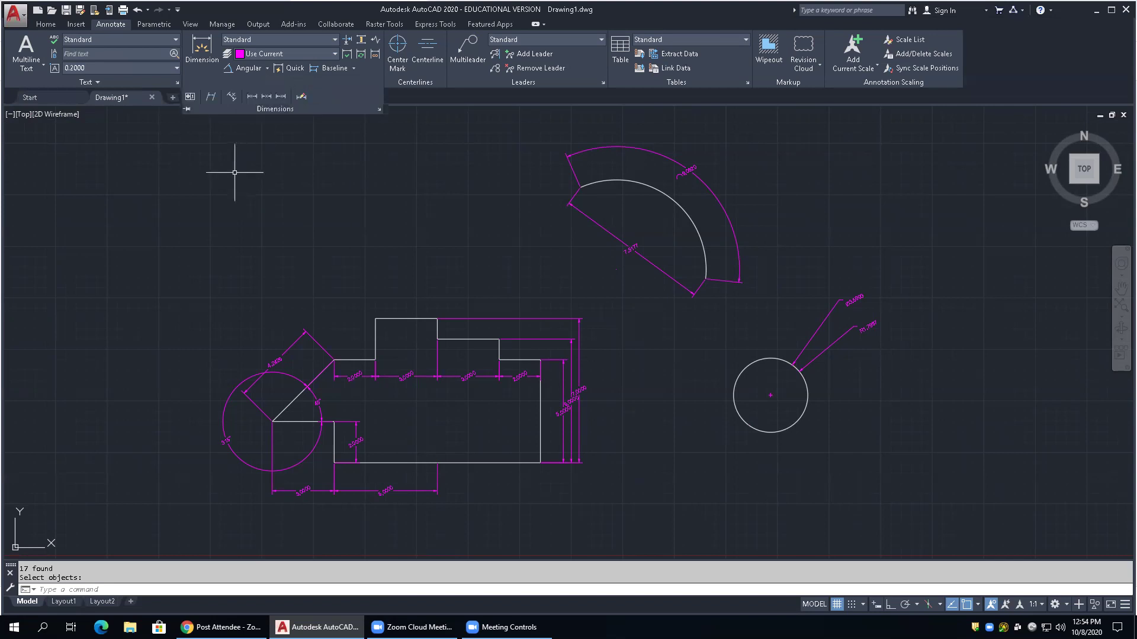
left_click(210, 96)
scroll(312, 468, "up", 5)
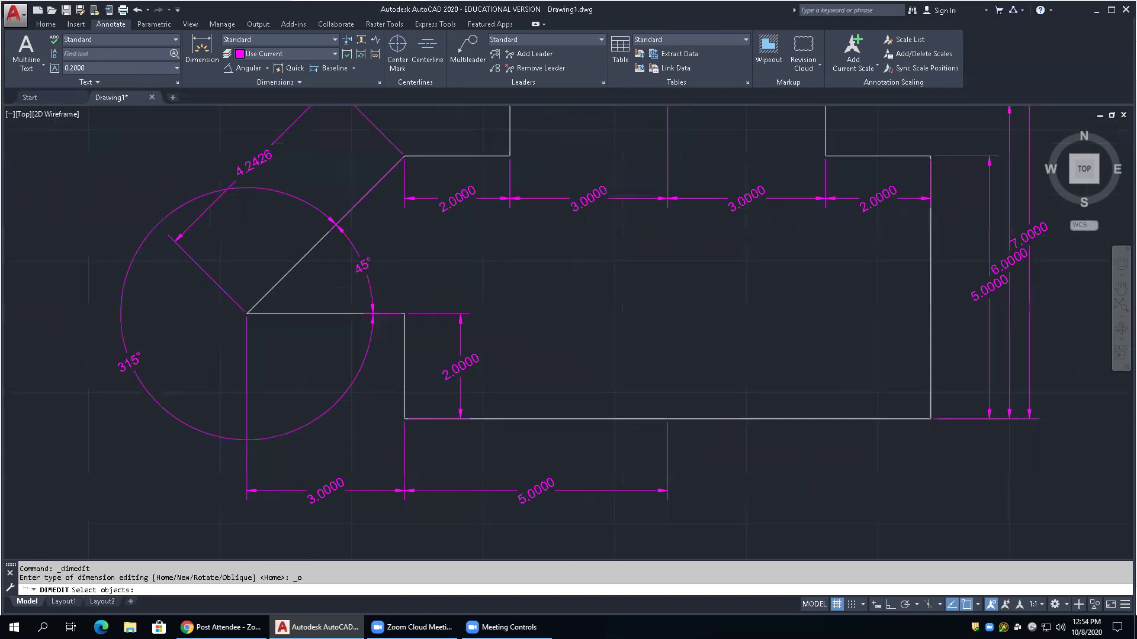
left_click(224, 451)
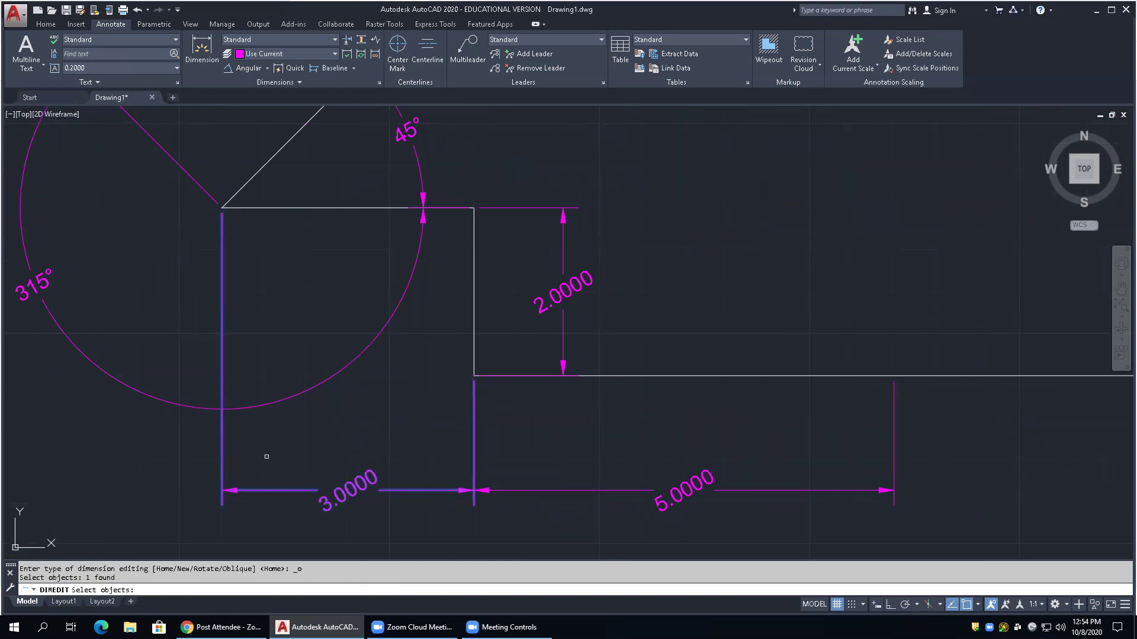
Slant the extension lines of the selected 3.0000 horizontal dimension with an obliquing angle of 30
key("Return")
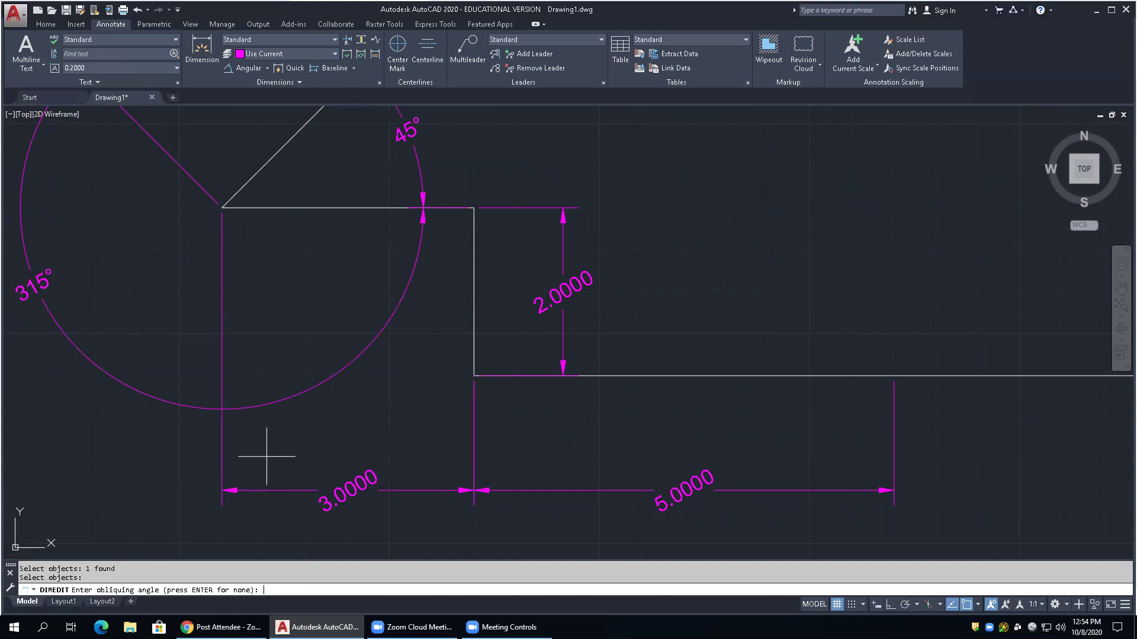
type("30")
key("Return")
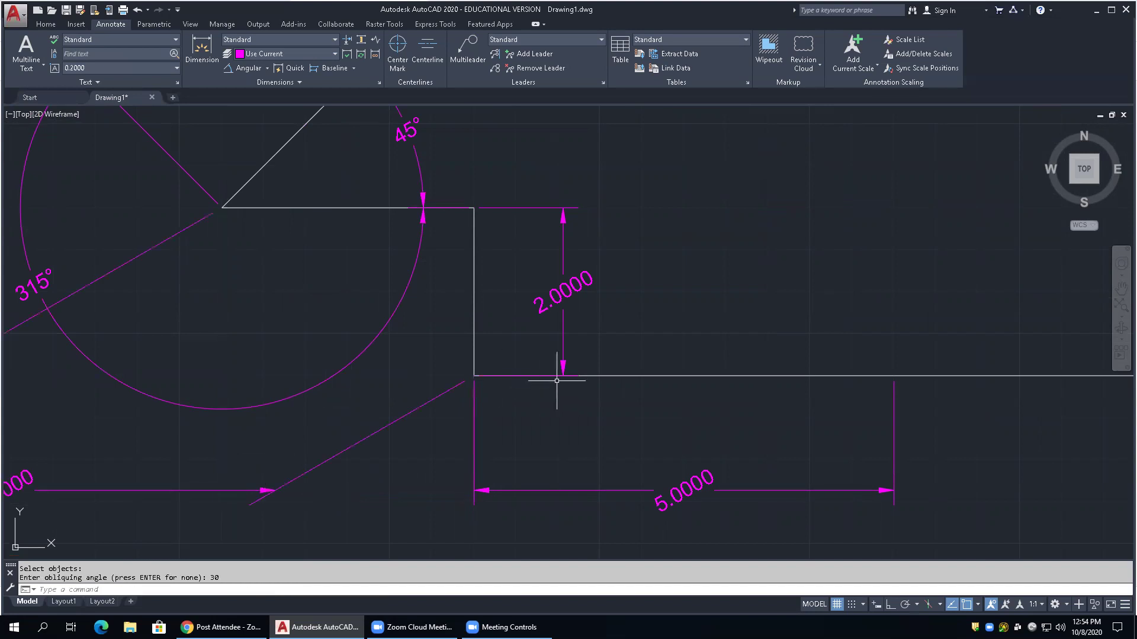
scroll(553, 381, "down", 4)
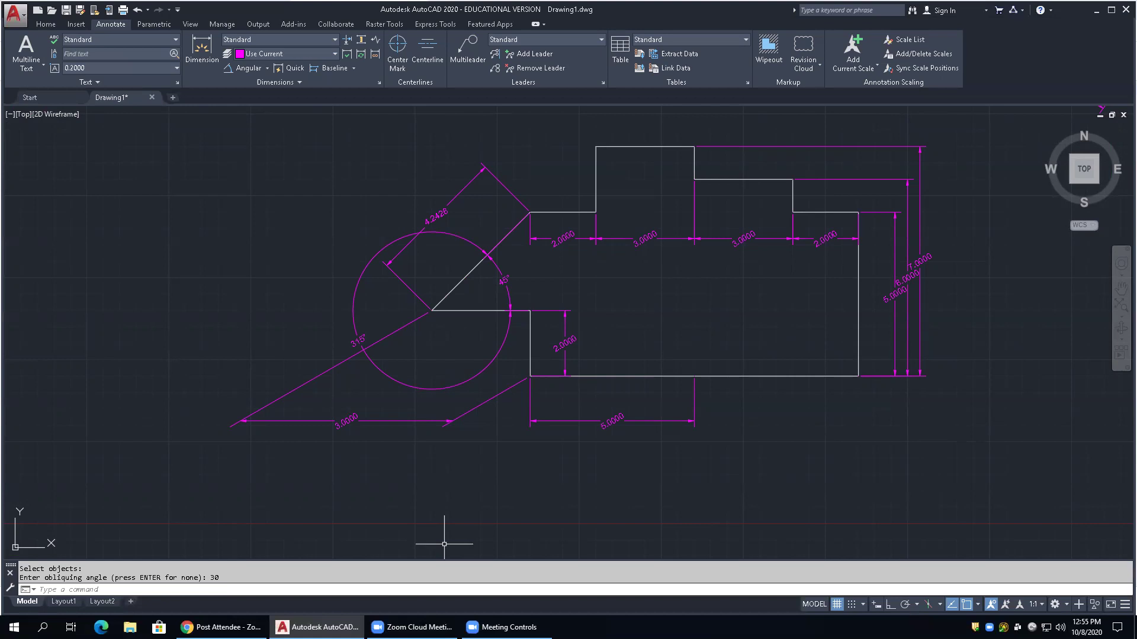
Rotate the dimension text of all dimensions to an angle of 0 using DIMEDIT's Rotate option
type("E")
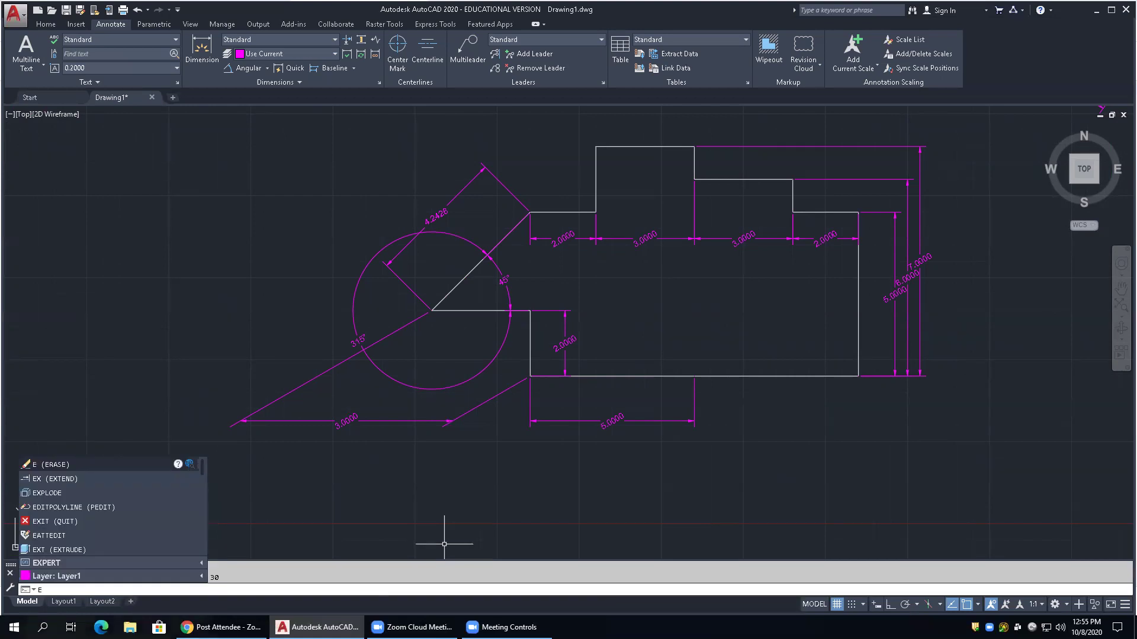
type("DIM")
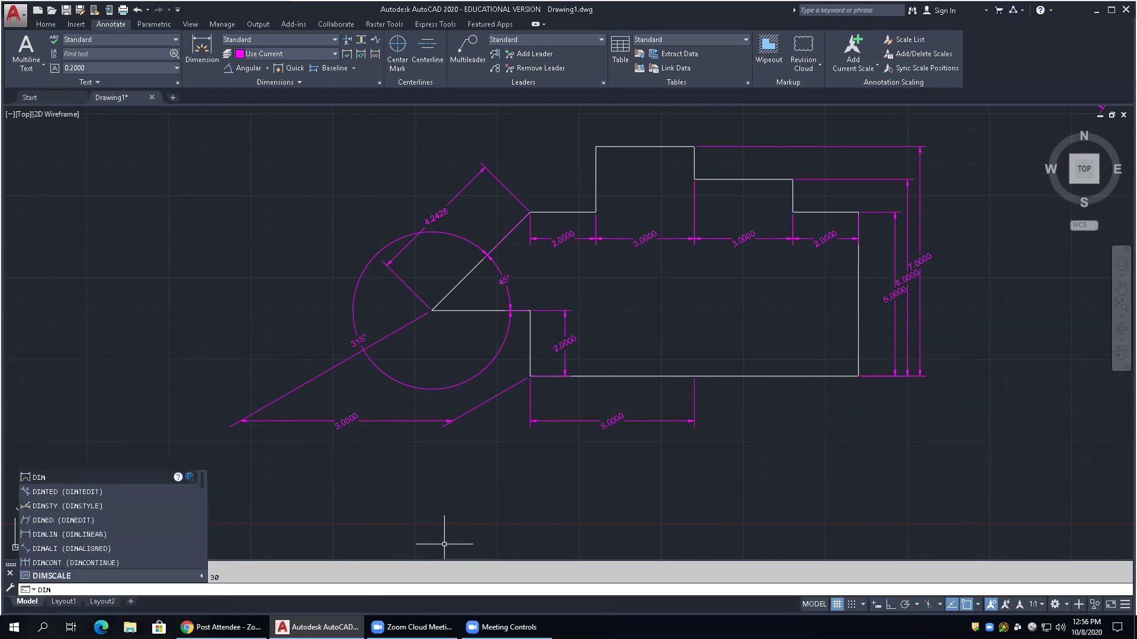
type("T")
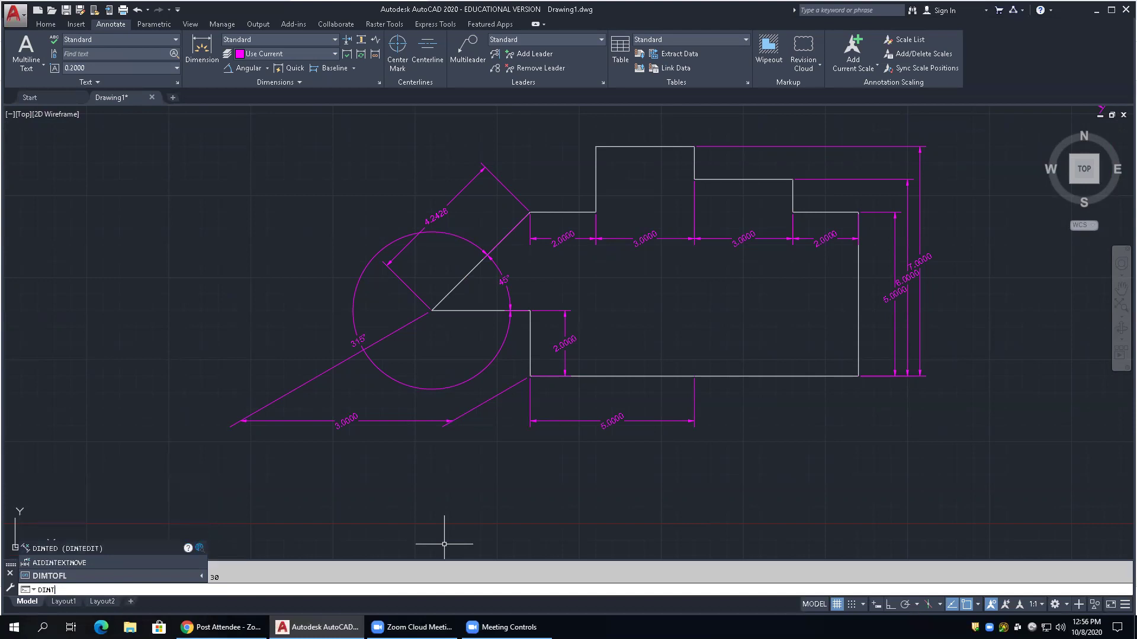
key("BackSpace")
type("E")
key("Return")
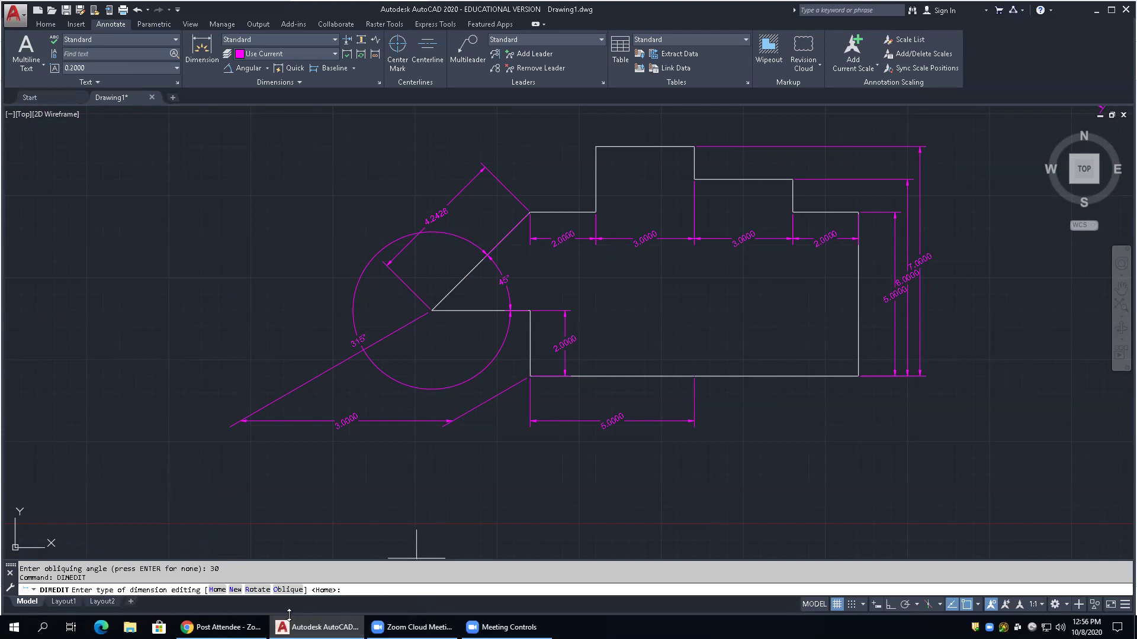
left_click(261, 590)
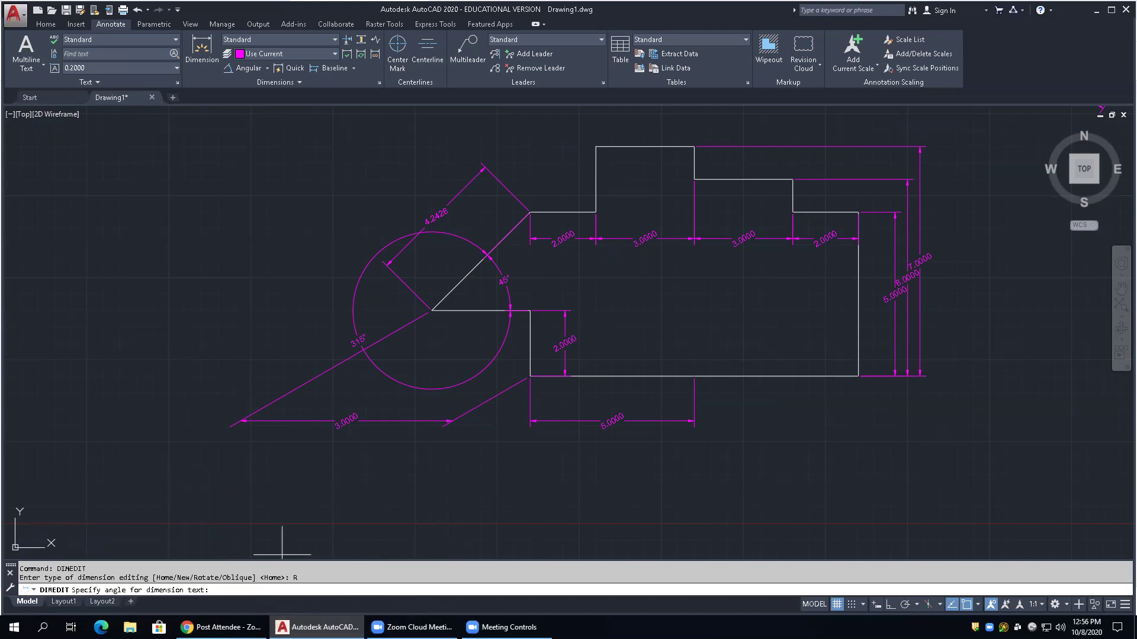
key("Return")
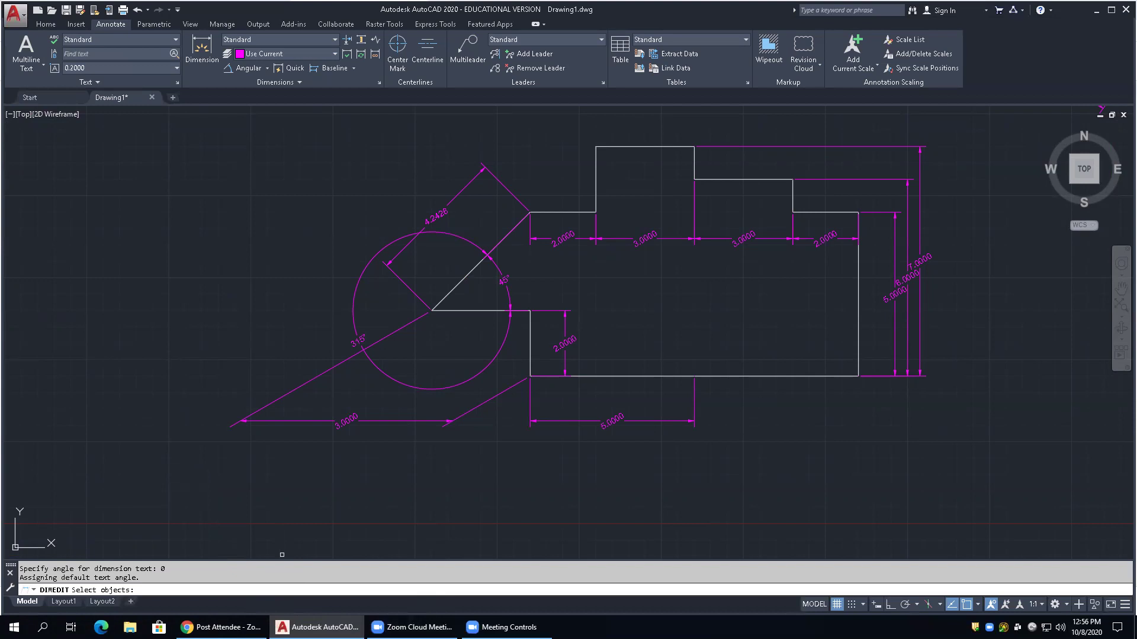
type("all")
key("Return")
key("Return")
scroll(790, 217, "up", 2)
scroll(607, 303, "down", 1)
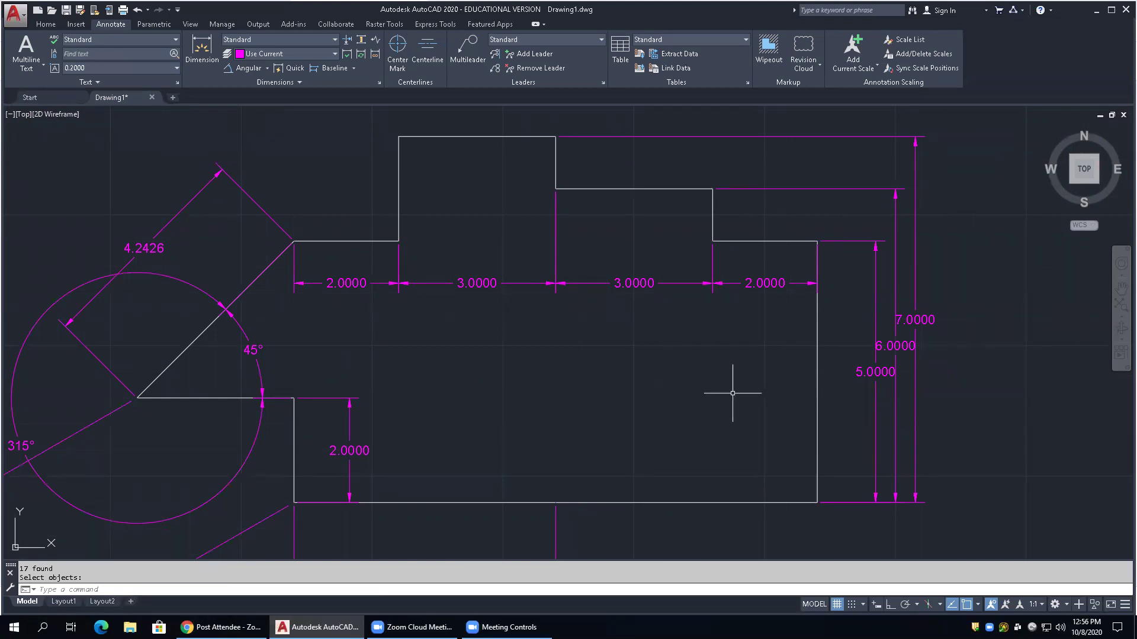
left_click(875, 417)
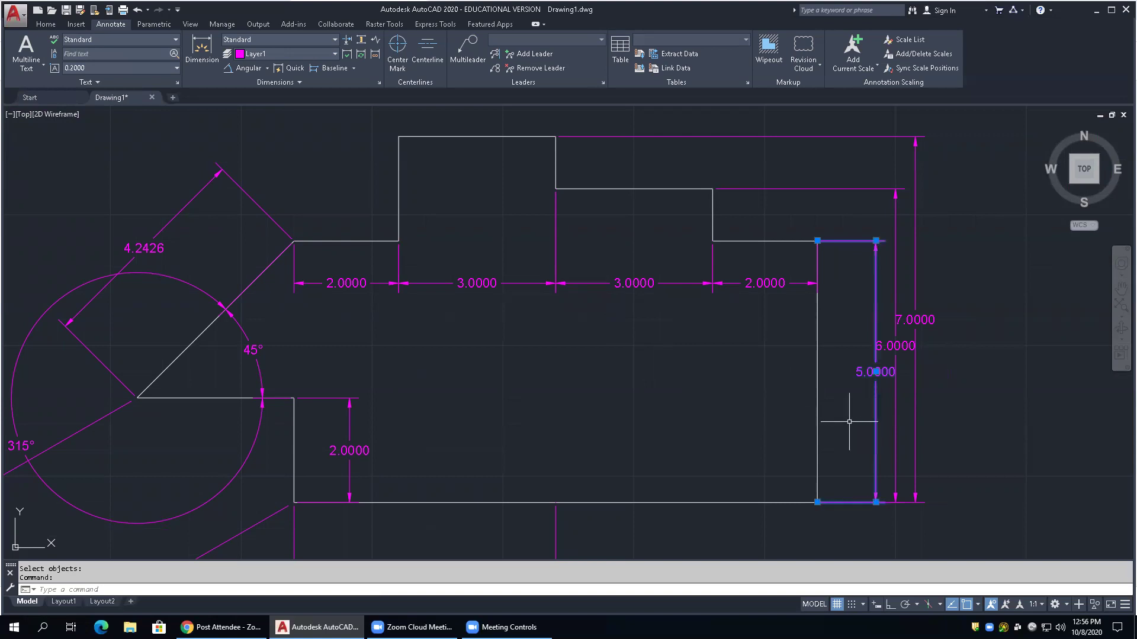
left_click(875, 371)
right_click(877, 372)
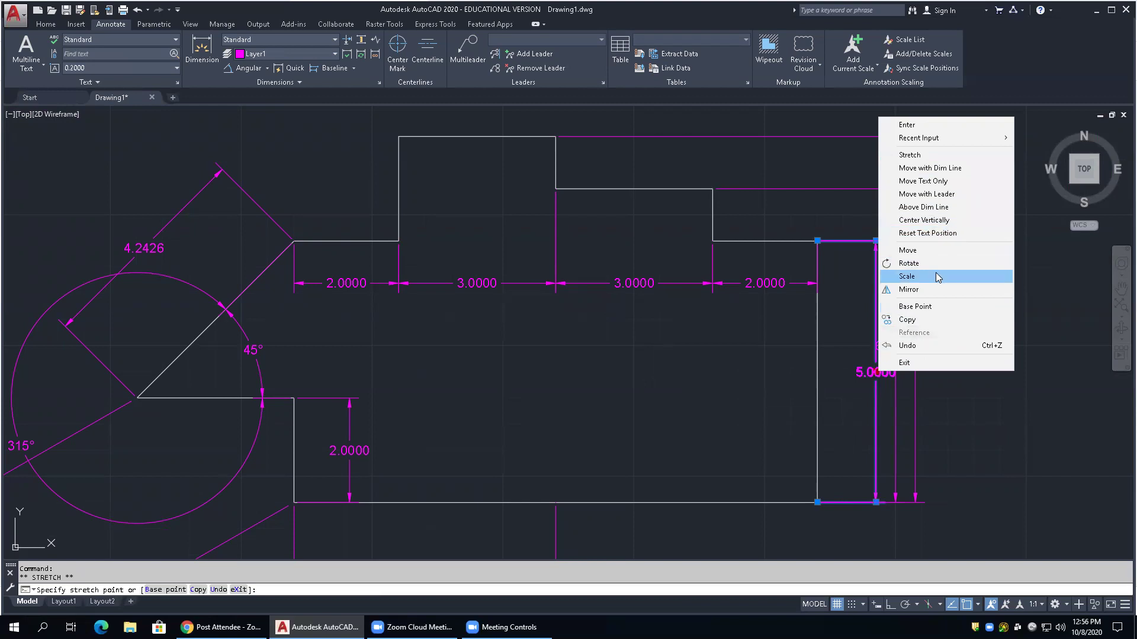
left_click(927, 168)
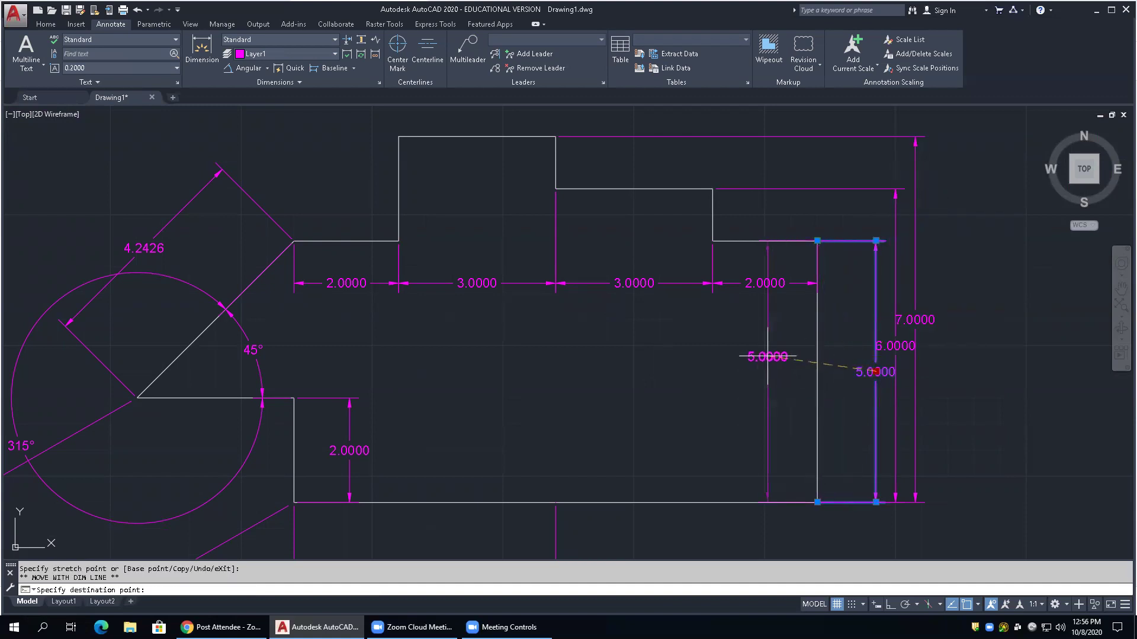
key("Escape")
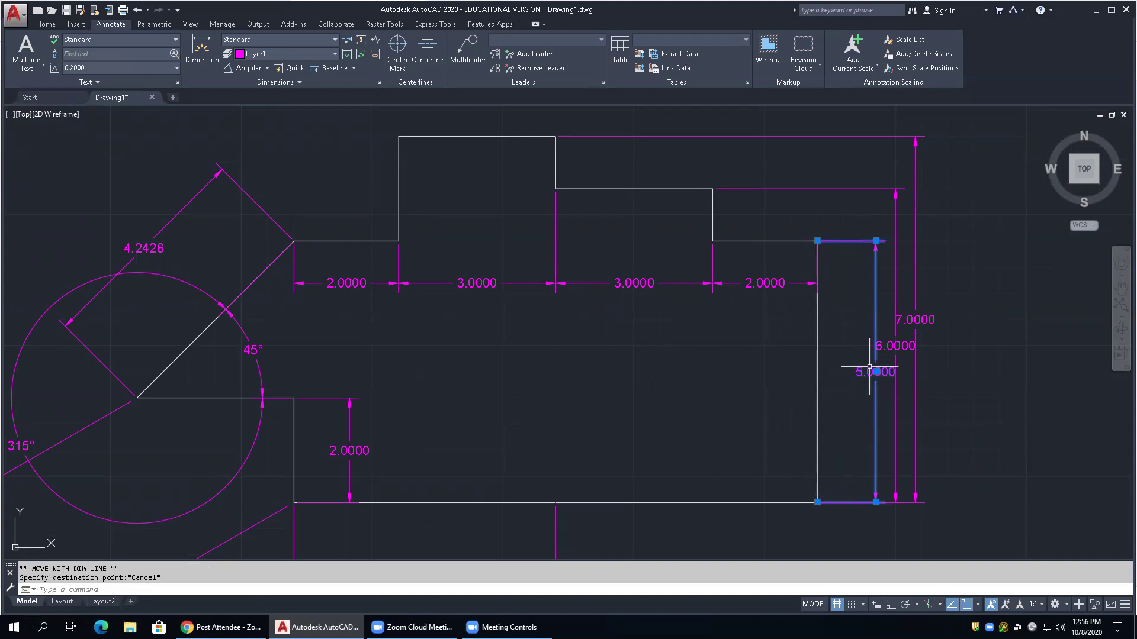
Move the text of the 5.0000 vertical dimension with a leader into the lower part of the outline, beside its right edge
left_click(876, 372)
right_click(876, 371)
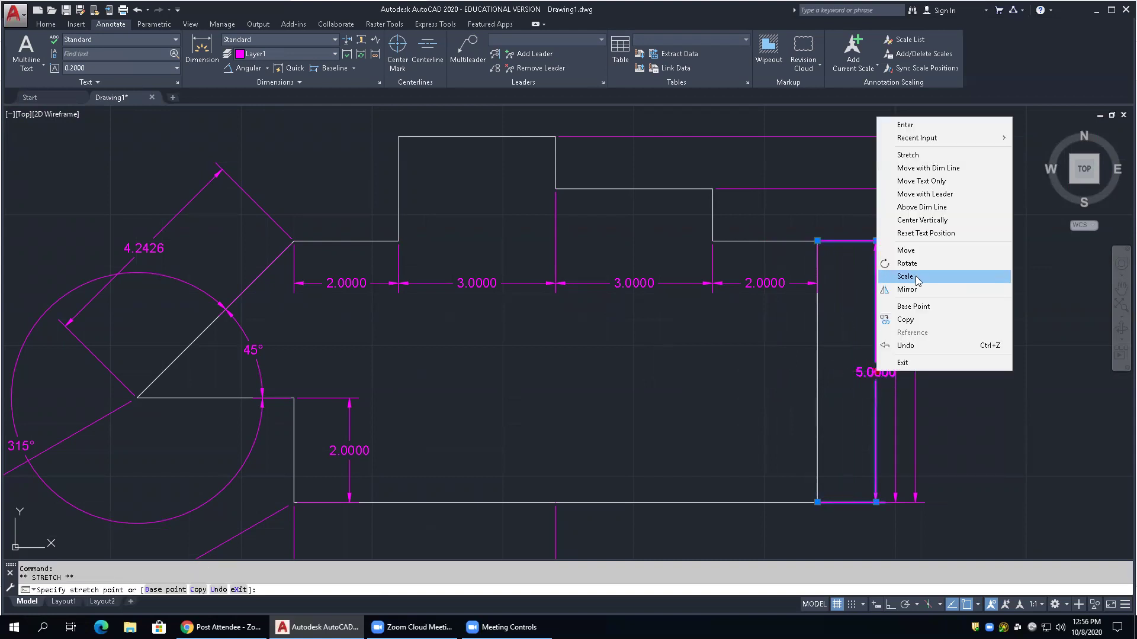
left_click(927, 194)
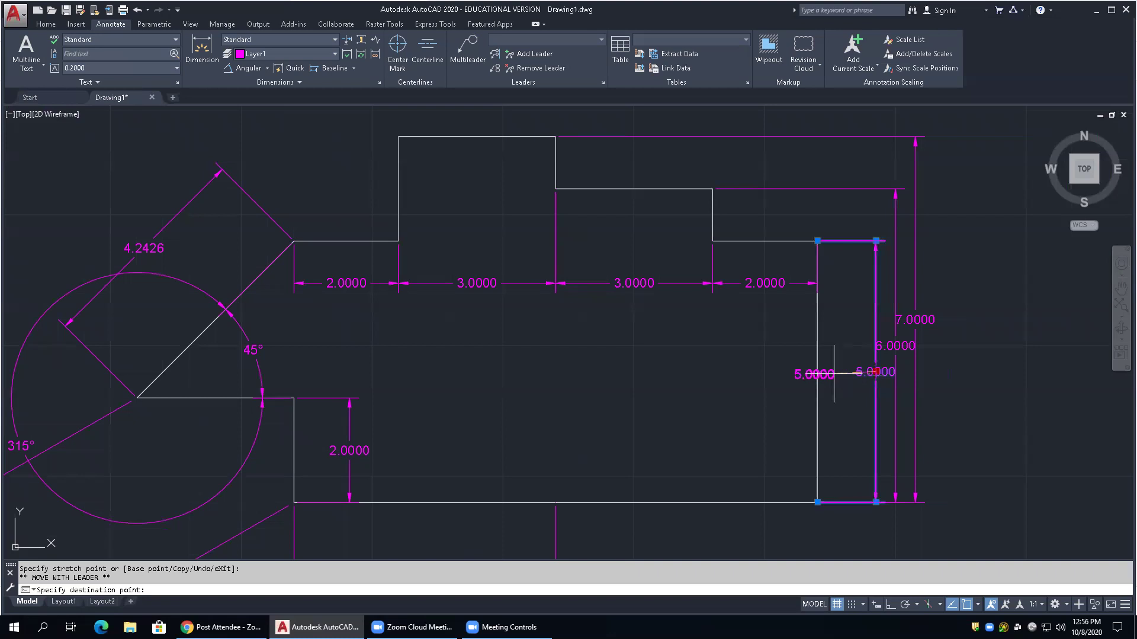
left_click(784, 437)
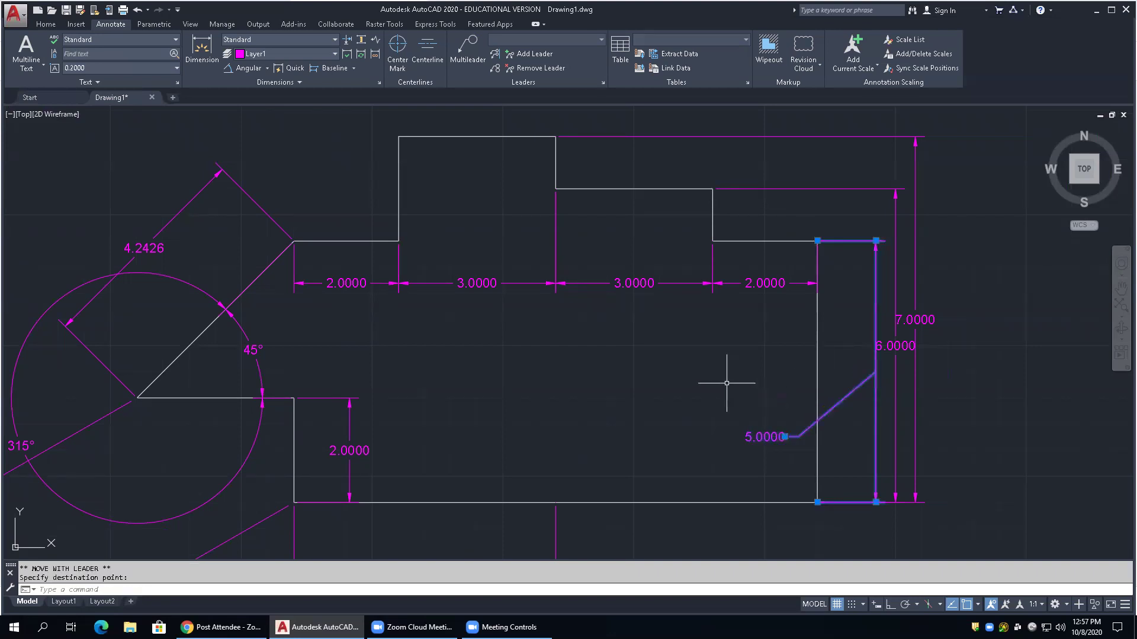
key("Escape")
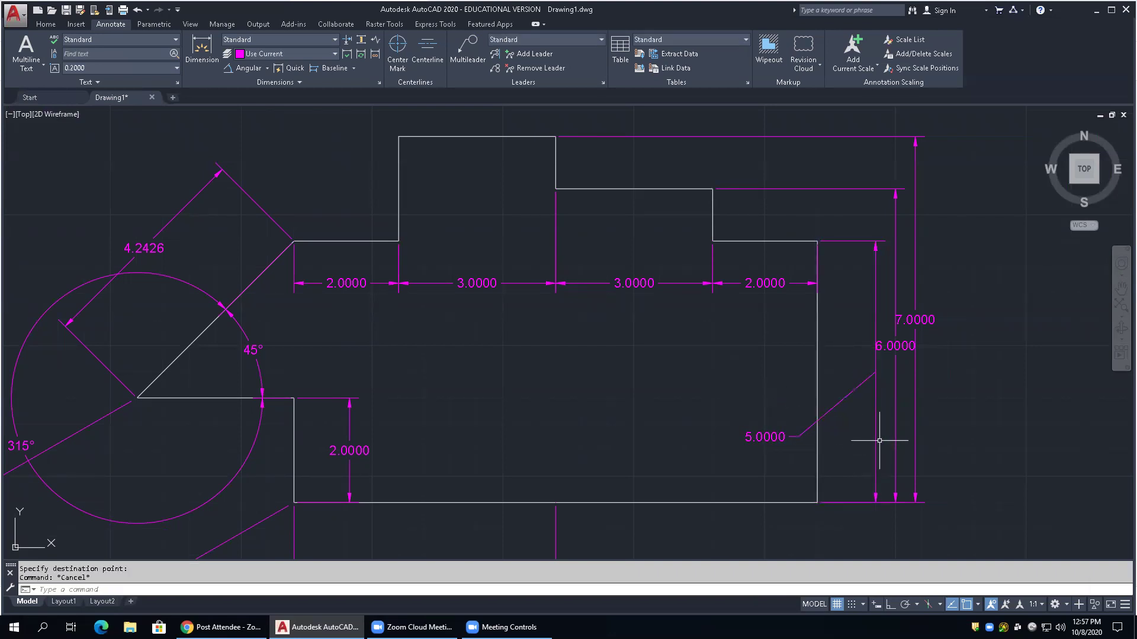
scroll(880, 444, "up", 4)
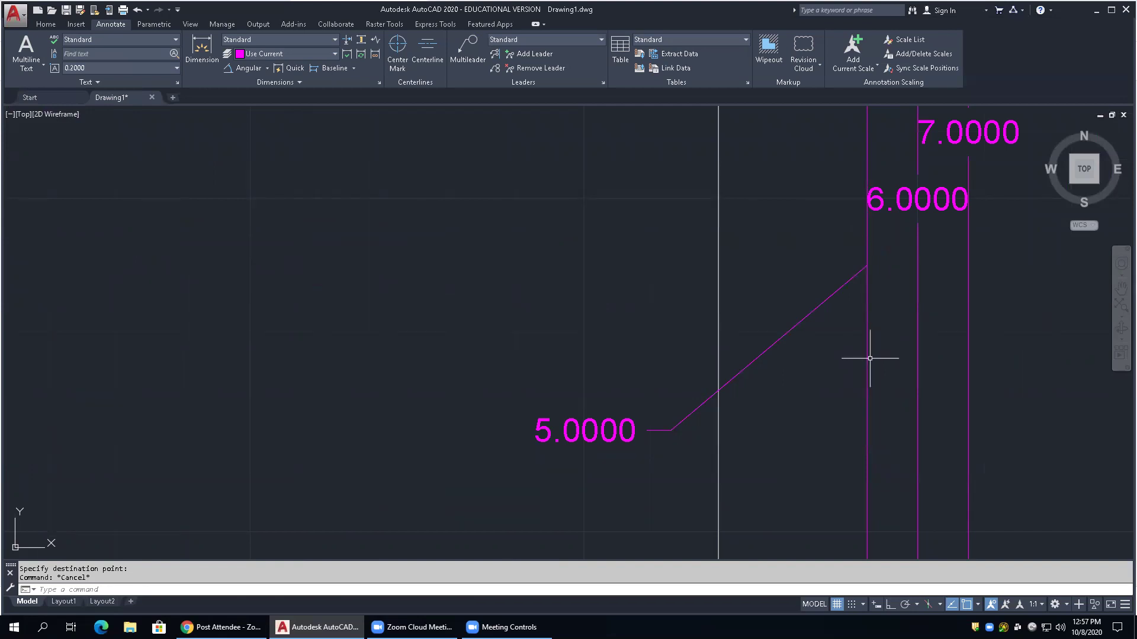
scroll(870, 358, "down", 2)
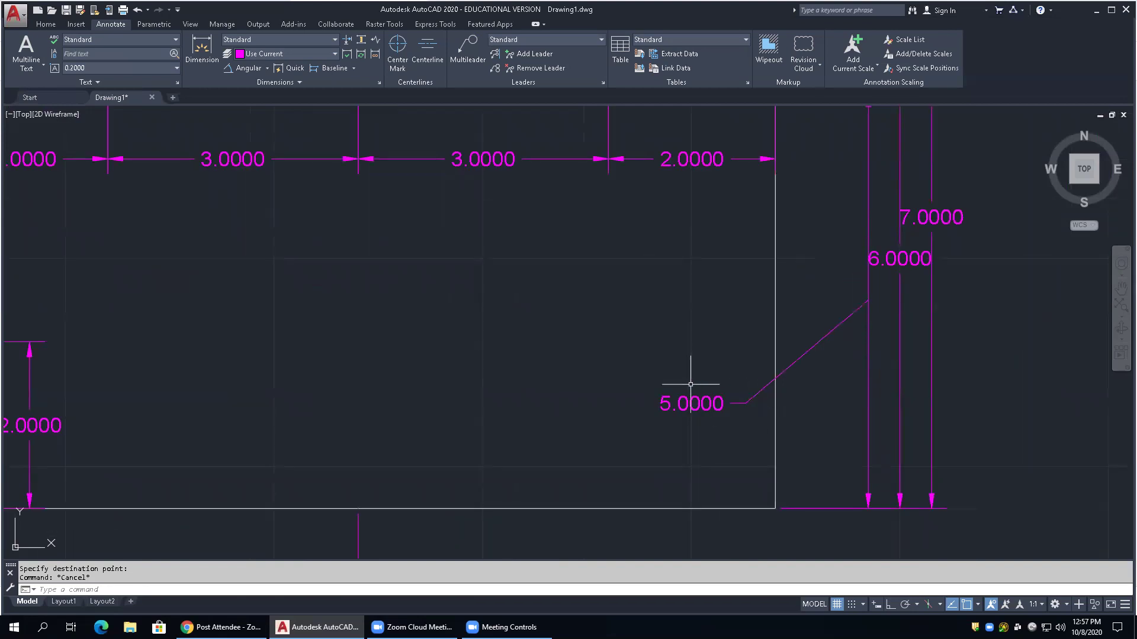
Undo the leader move of the 5.0000 dimension text
type("u")
key("Return")
type("u")
key("Return")
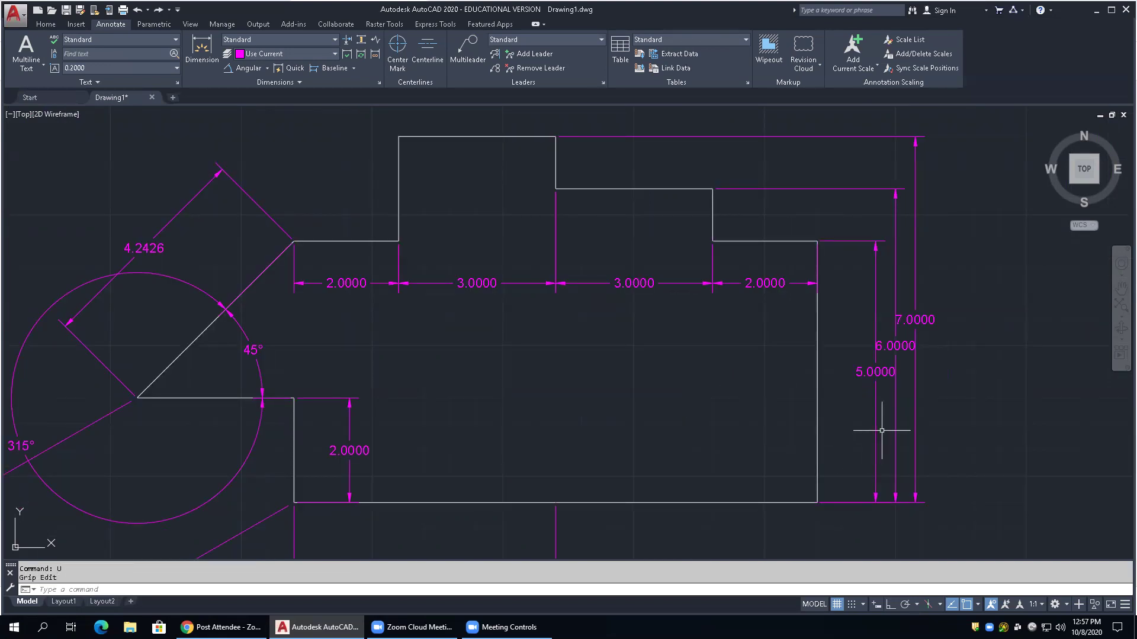
Try moving the 5.0000 dimension text with a leader to just below the rightmost 2.0000 dimension, and undo that move
left_click(875, 430)
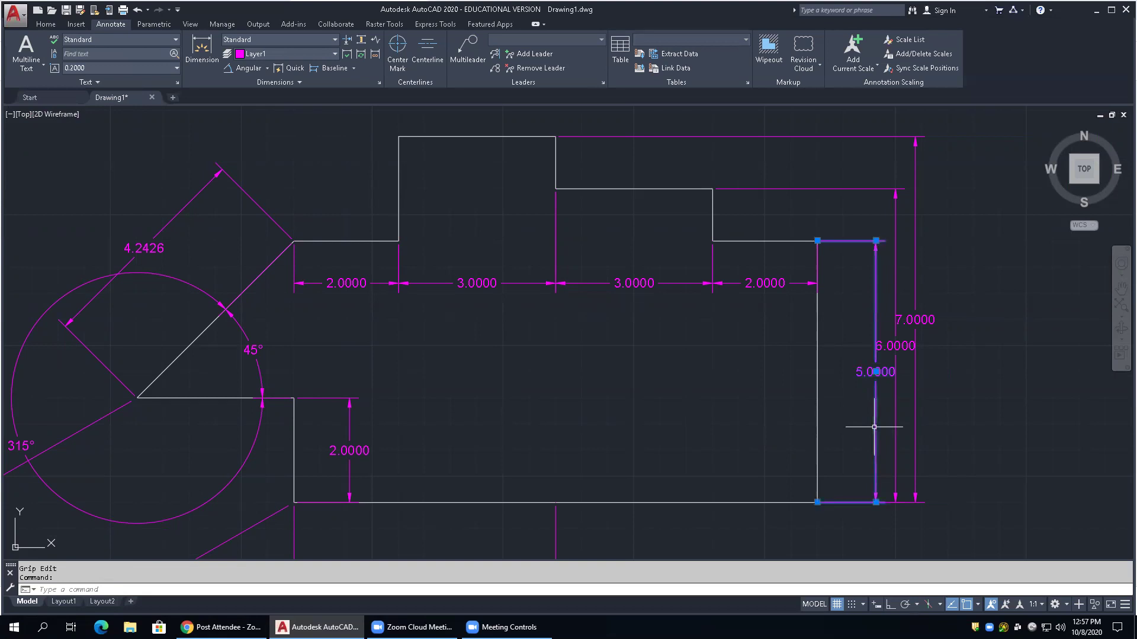
mouse_move(876, 372)
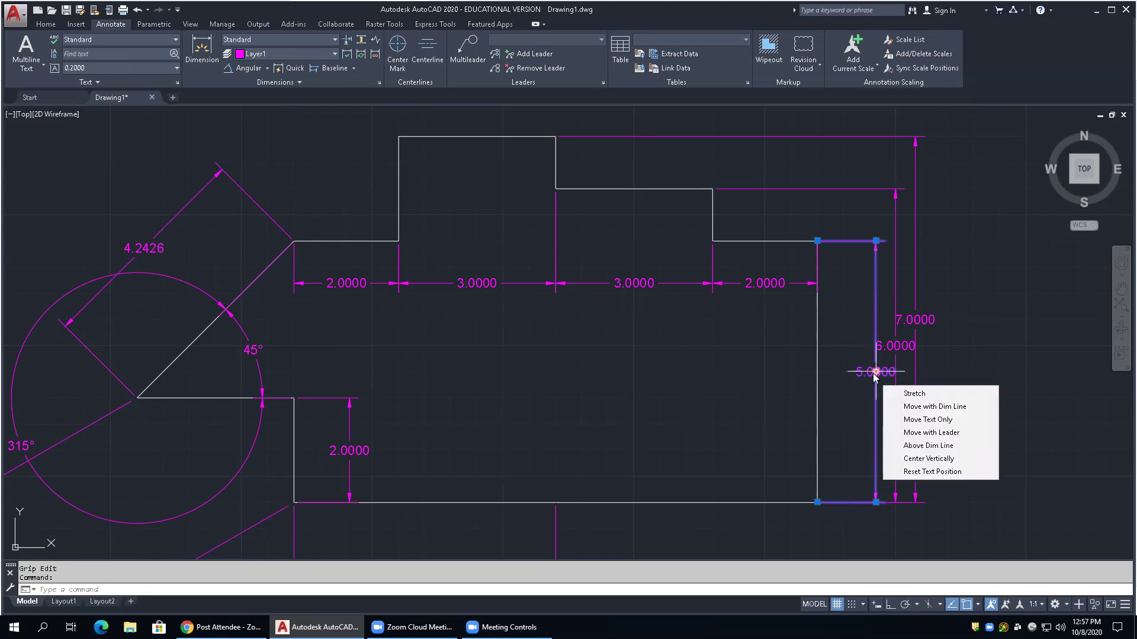
left_click(876, 371)
key("Escape")
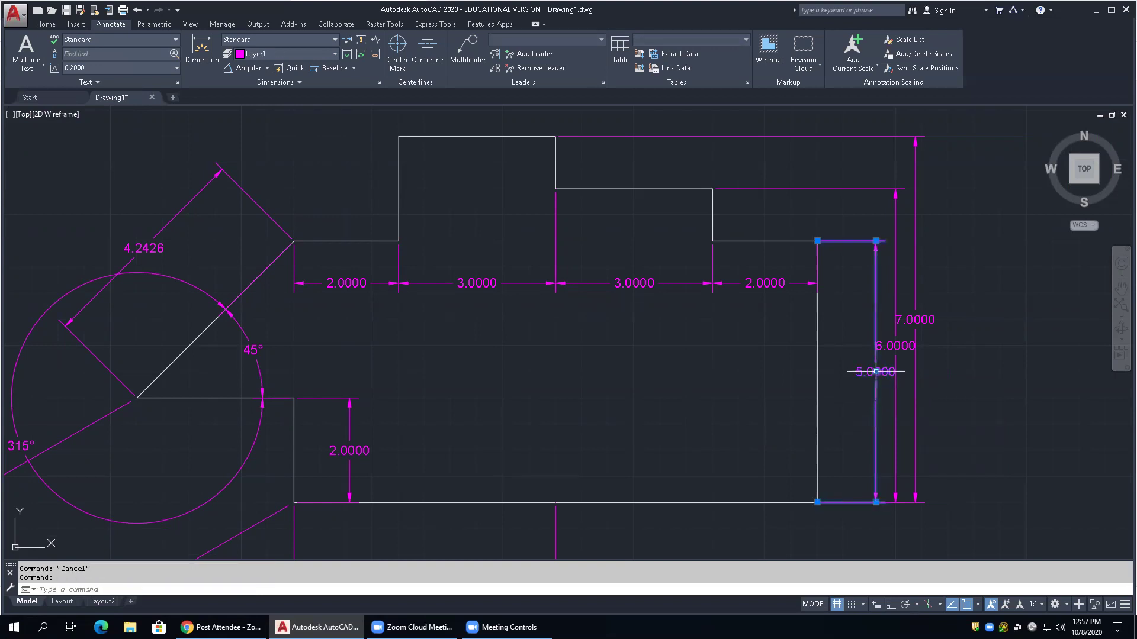
mouse_move(876, 373)
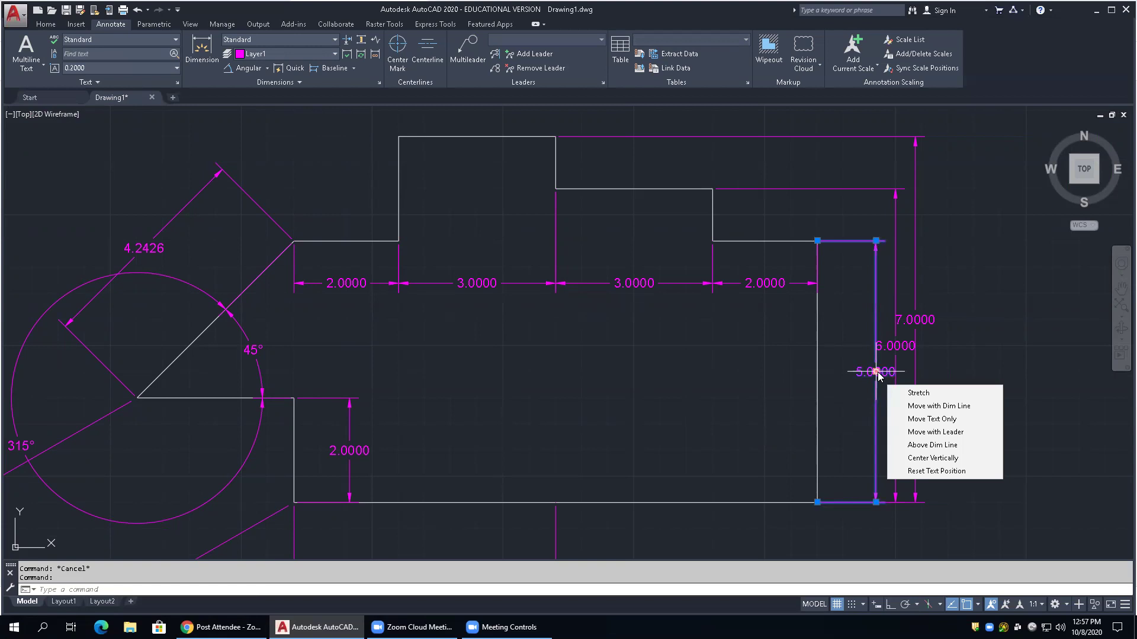
left_click(930, 432)
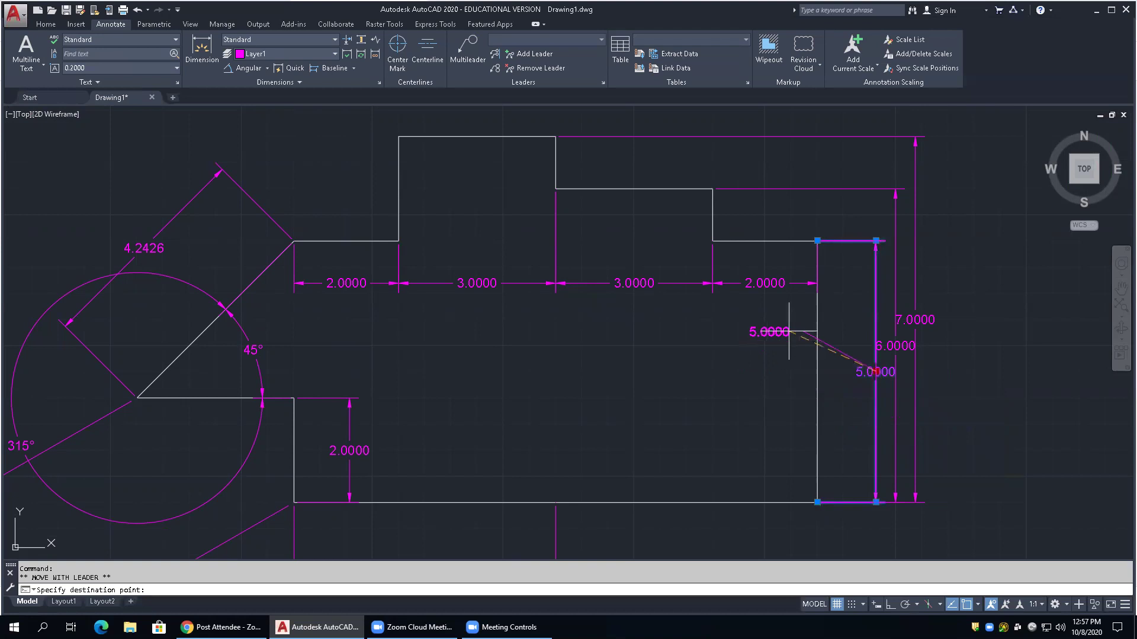
left_click(794, 322)
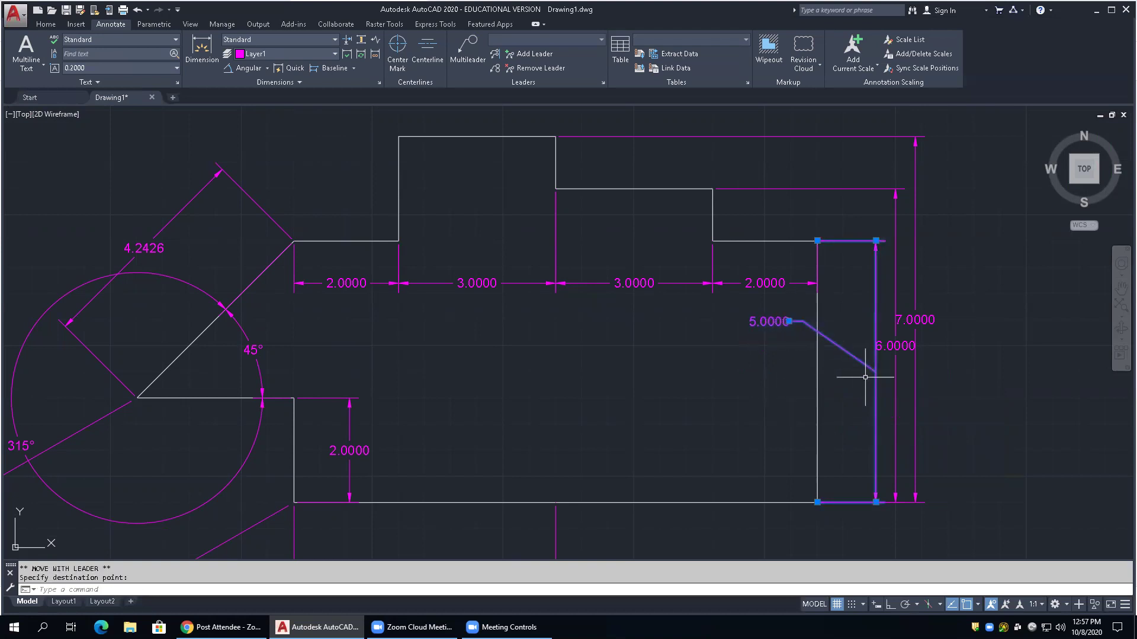
key("Escape")
key("Escape")
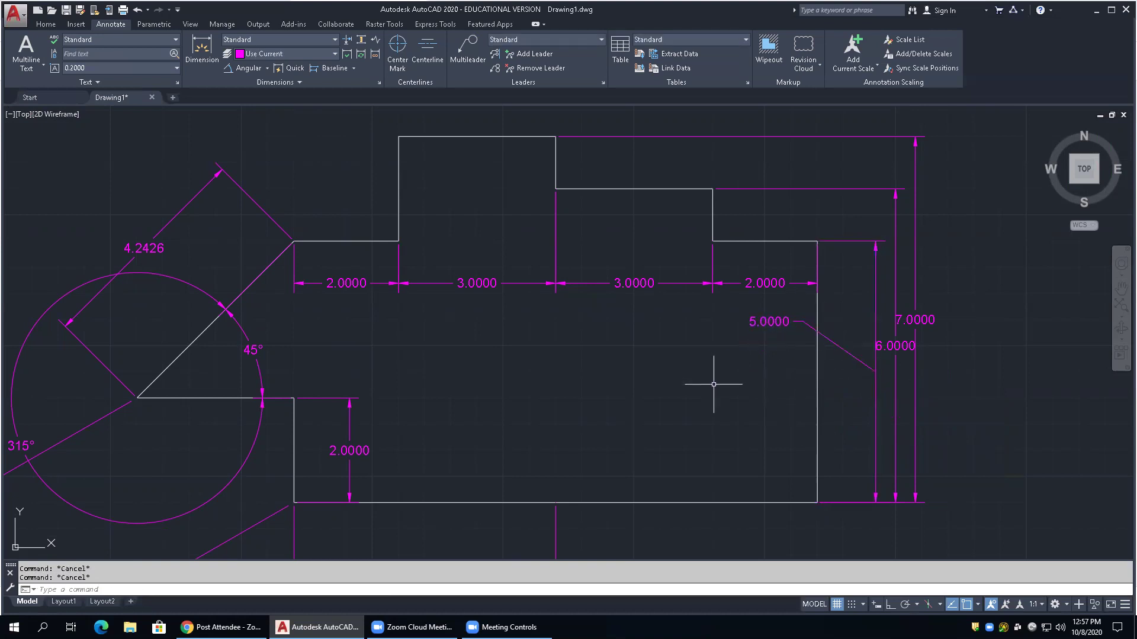
type("u")
key("Return")
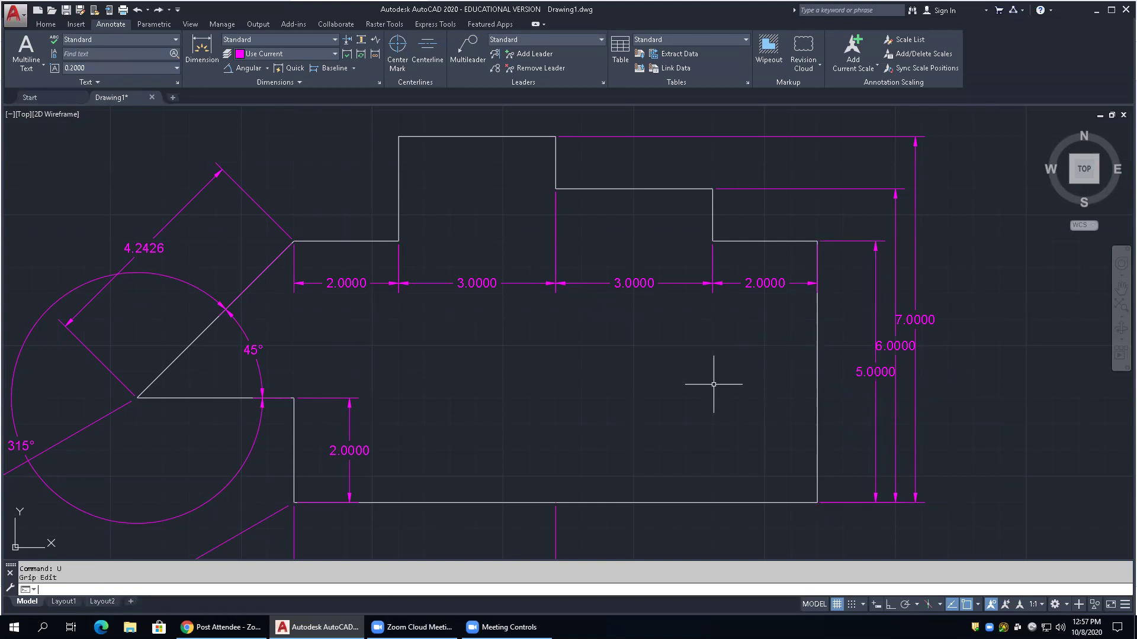
left_click(916, 416)
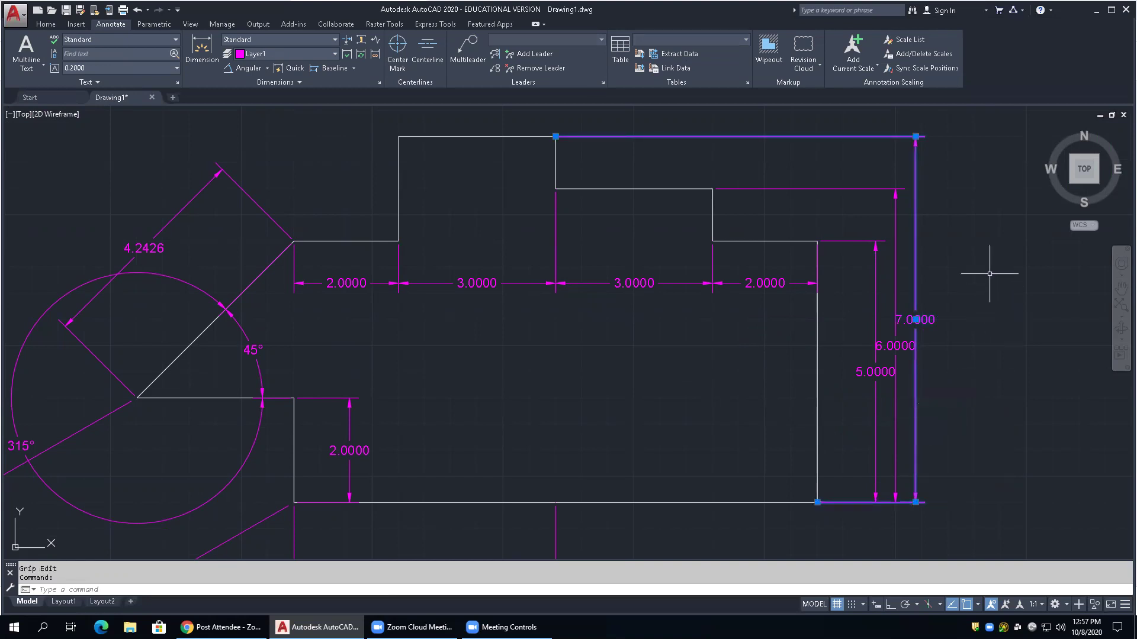
right_click(971, 233)
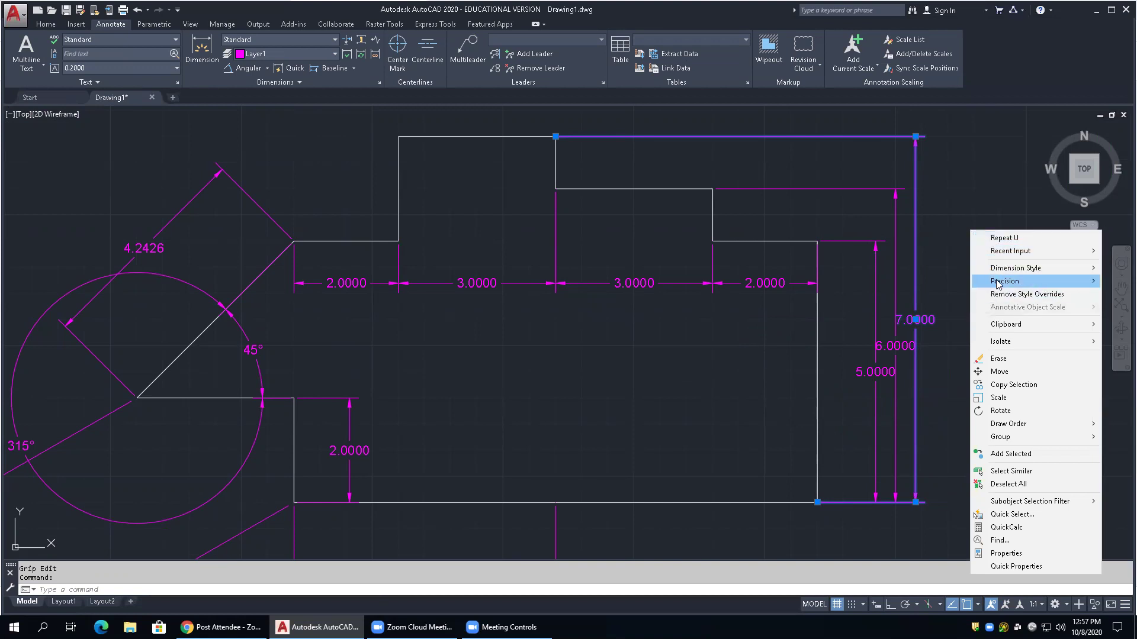
mouse_move(999, 284)
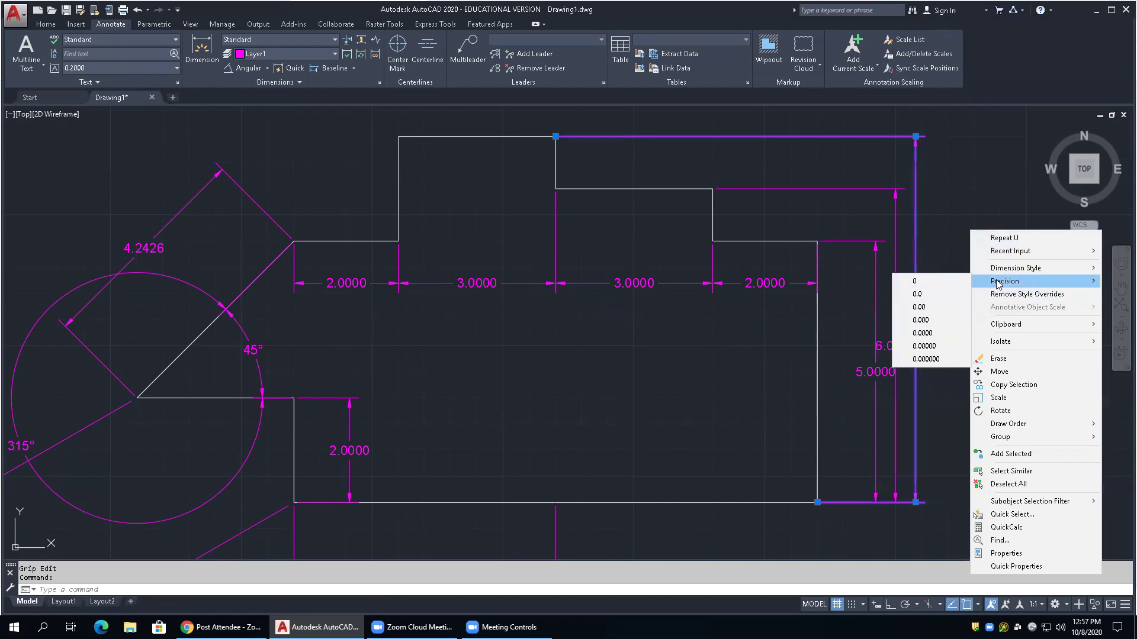
left_click(943, 193)
key("Escape")
key("Escape")
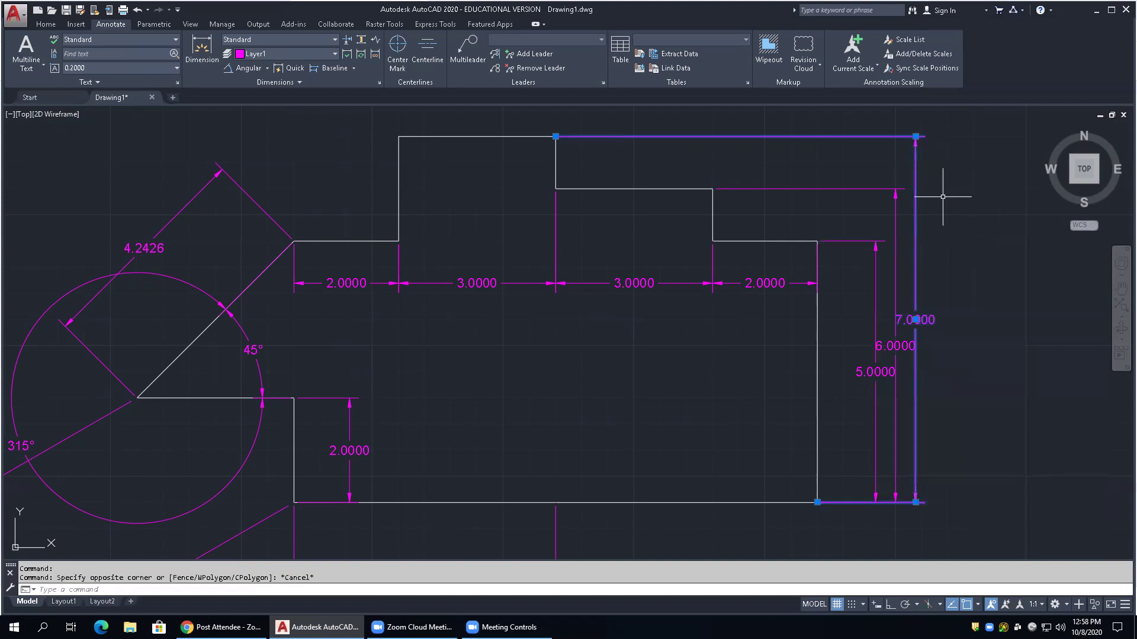
Set the precision of the 7.0000, 6.0000 and 5.0000 vertical dimensions beside the outline to 0.00
left_click(917, 198)
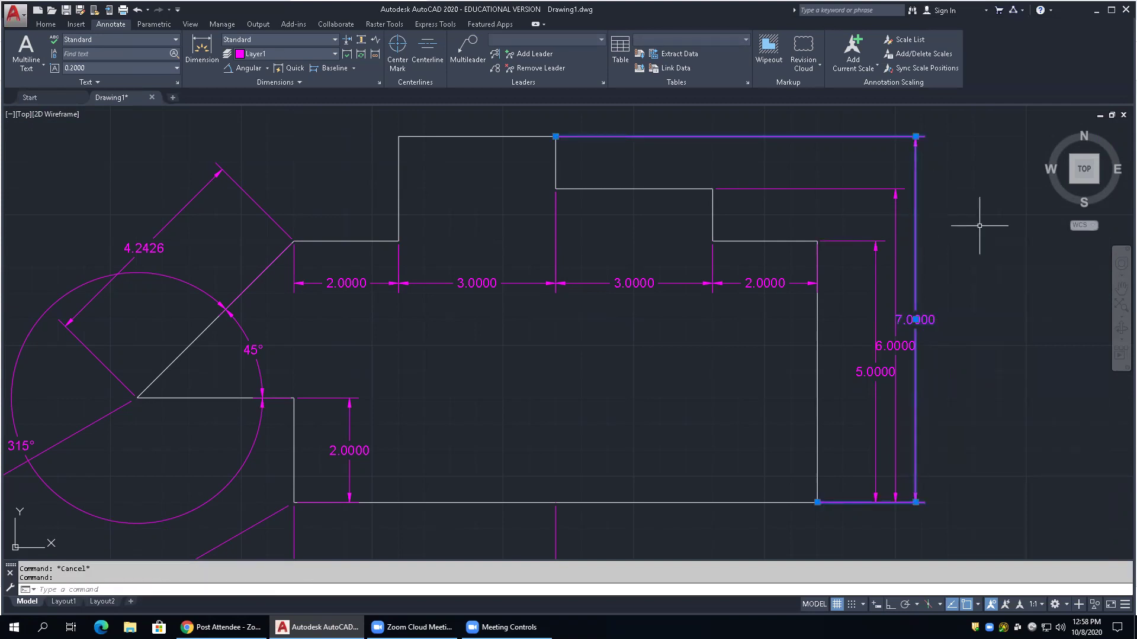
right_click(979, 226)
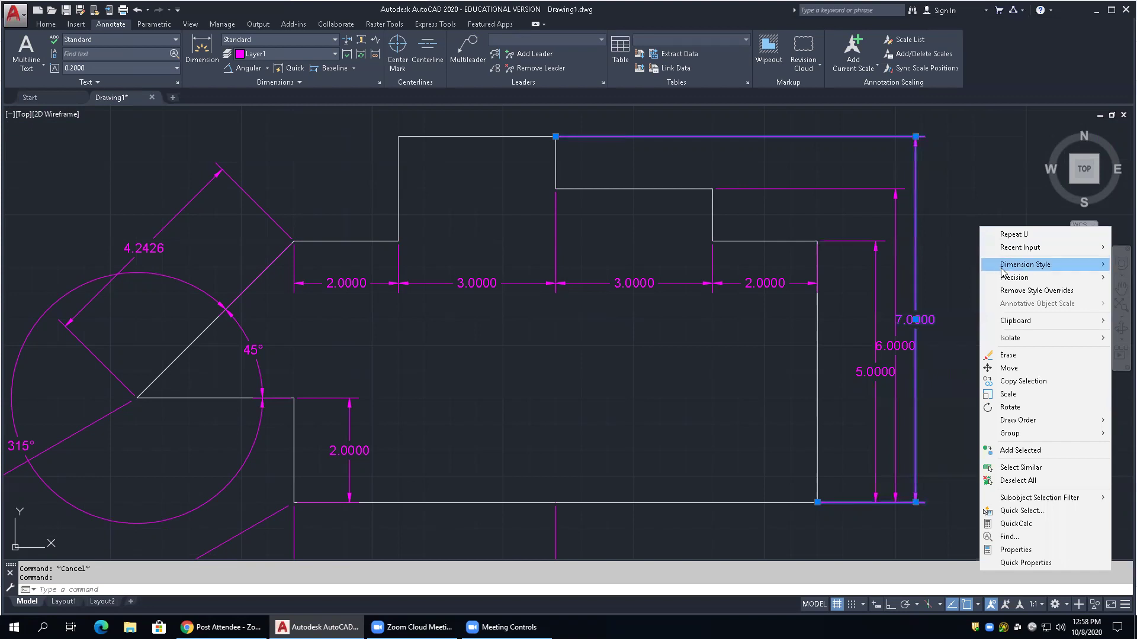
mouse_move(1008, 279)
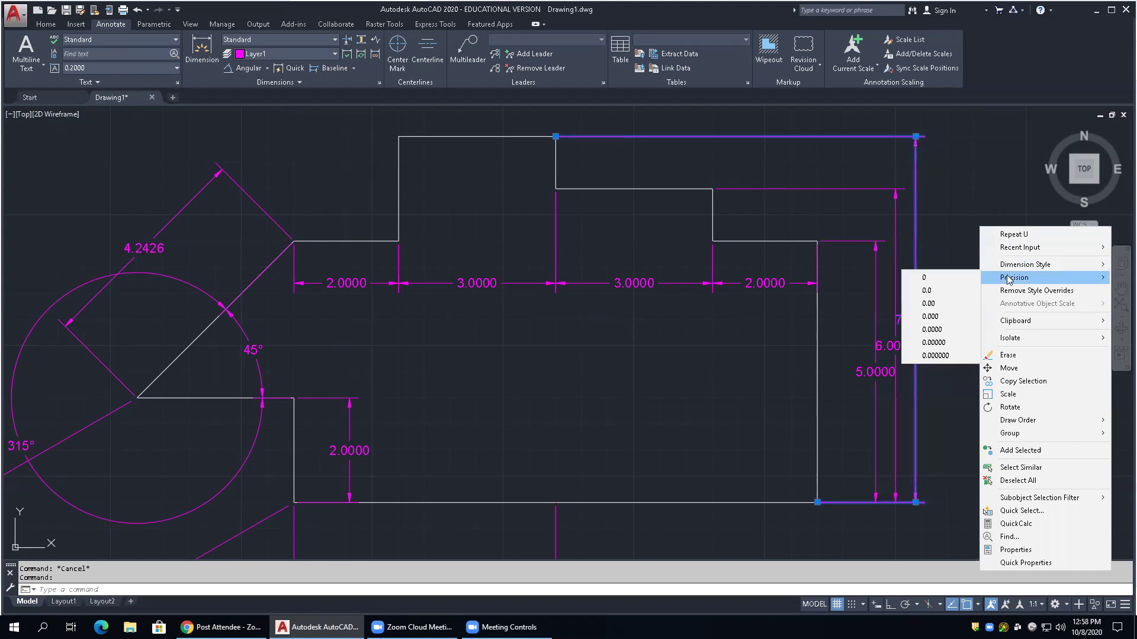
left_click(949, 303)
left_click(895, 261)
right_click(897, 272)
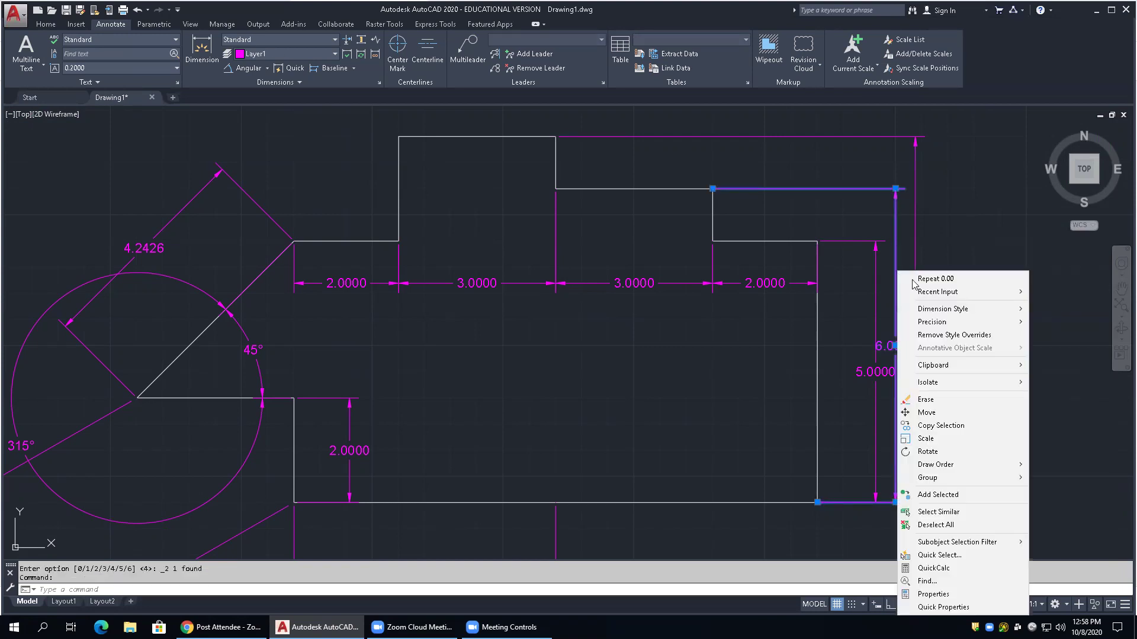
mouse_move(945, 326)
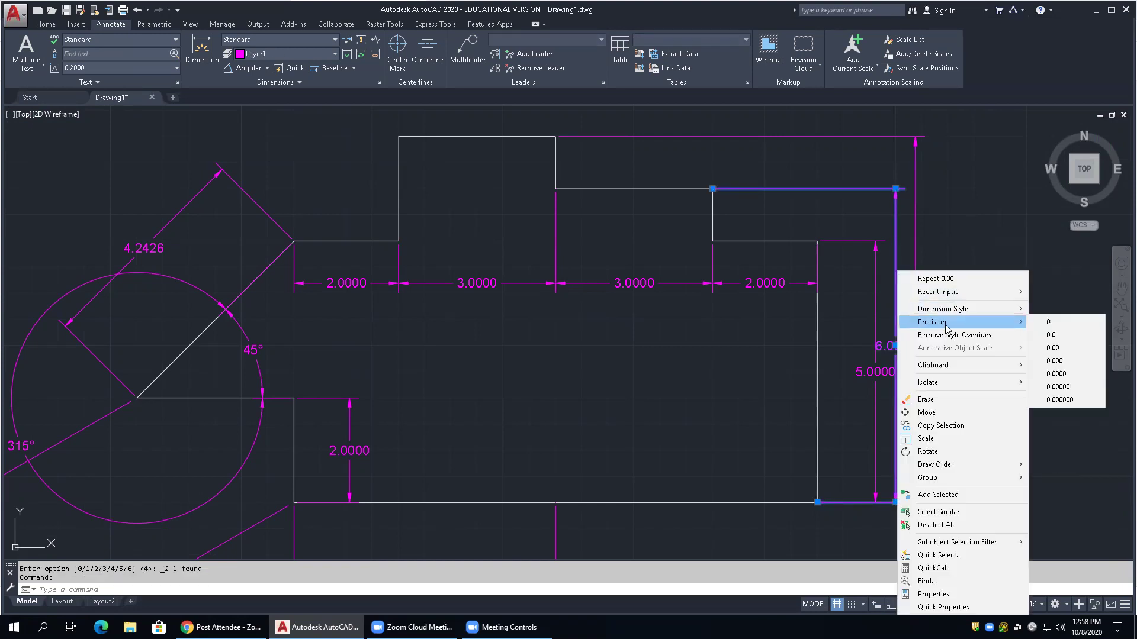
left_click(1053, 349)
left_click(867, 314)
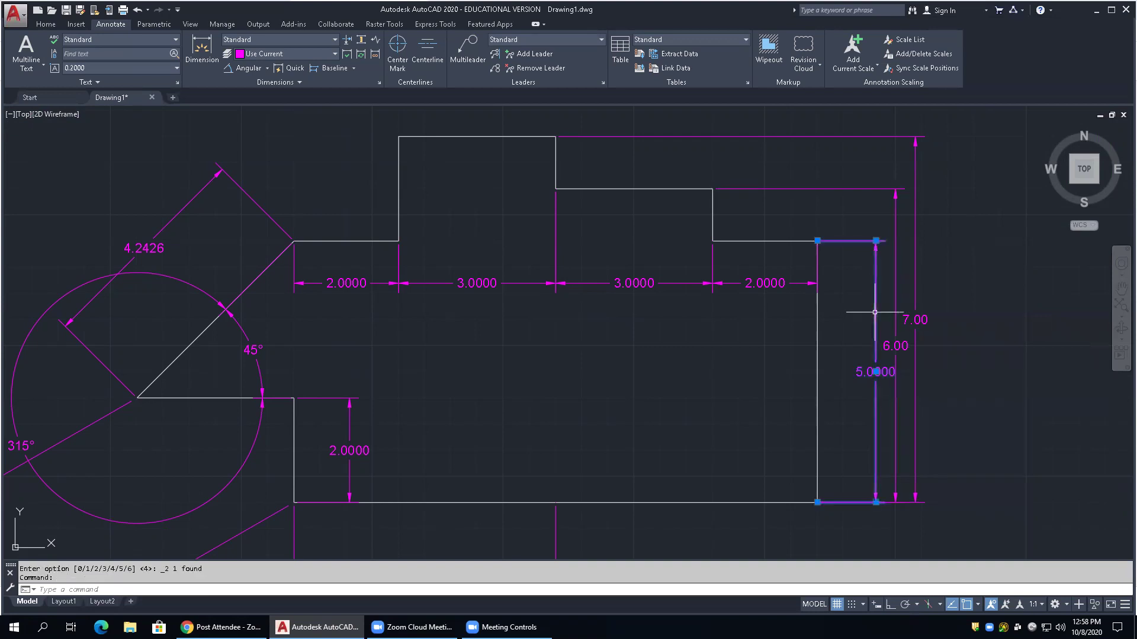
right_click(866, 317)
mouse_move(900, 323)
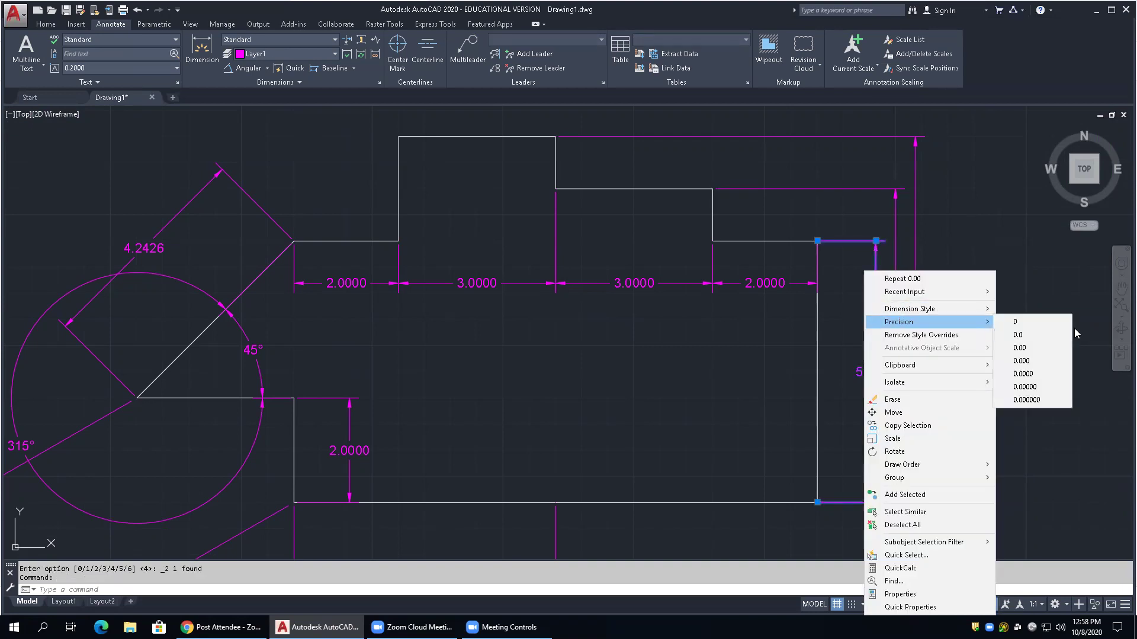
left_click(1036, 348)
key("Escape")
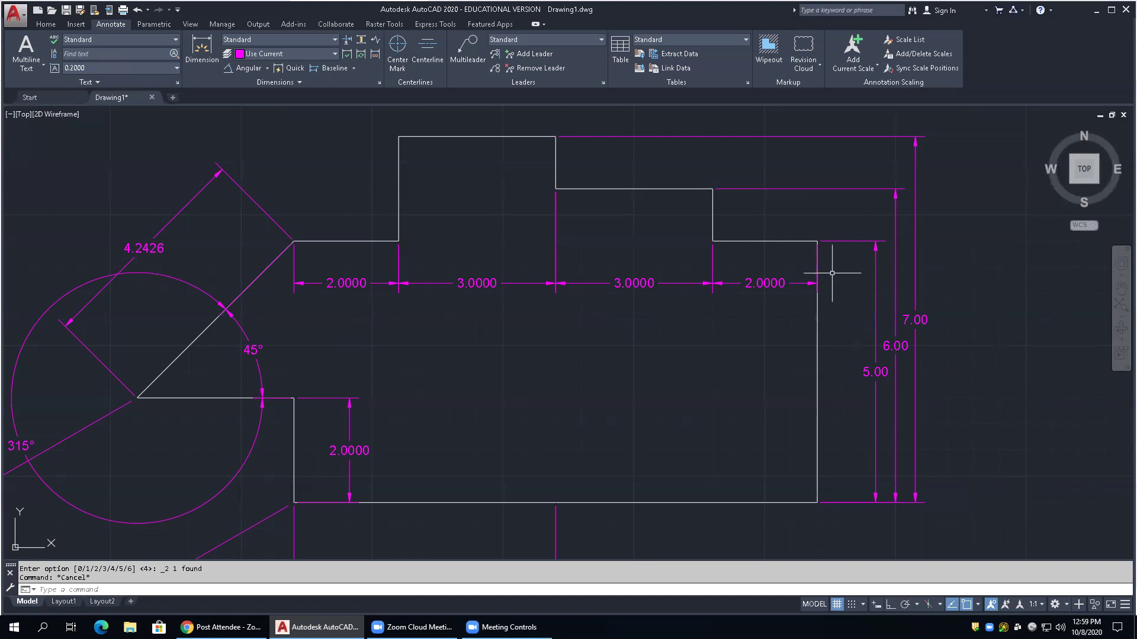
Open the properties of the rightmost 2.0000 horizontal dimension and look through its line, arrow and text settings
scroll(781, 283, "up", 8)
scroll(784, 284, "down", 5)
left_click(823, 288)
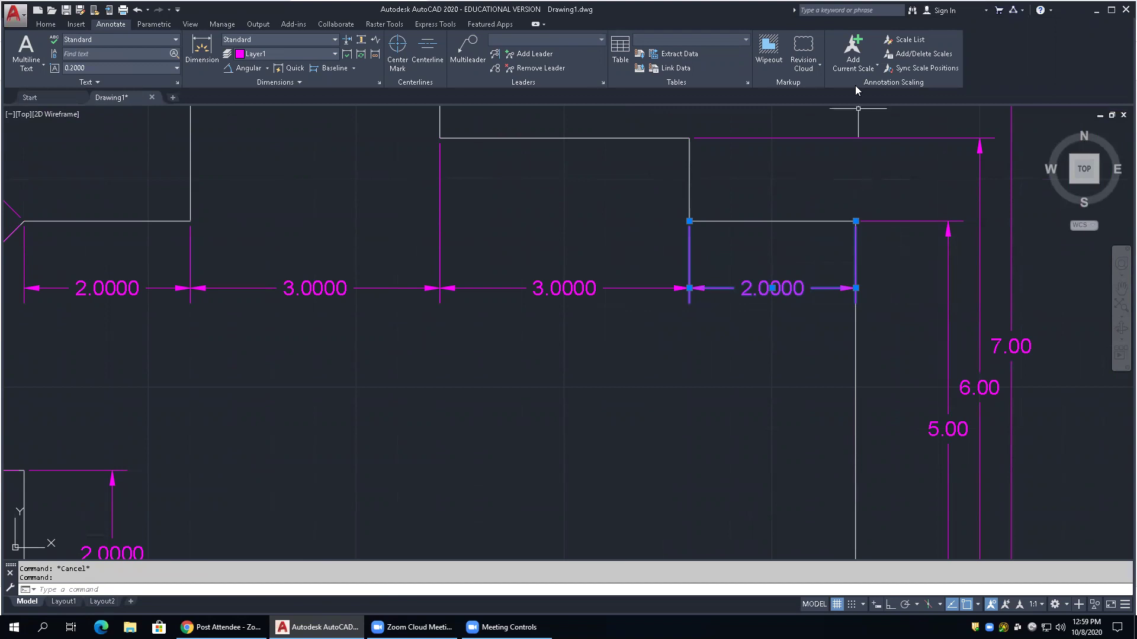
right_click(809, 176)
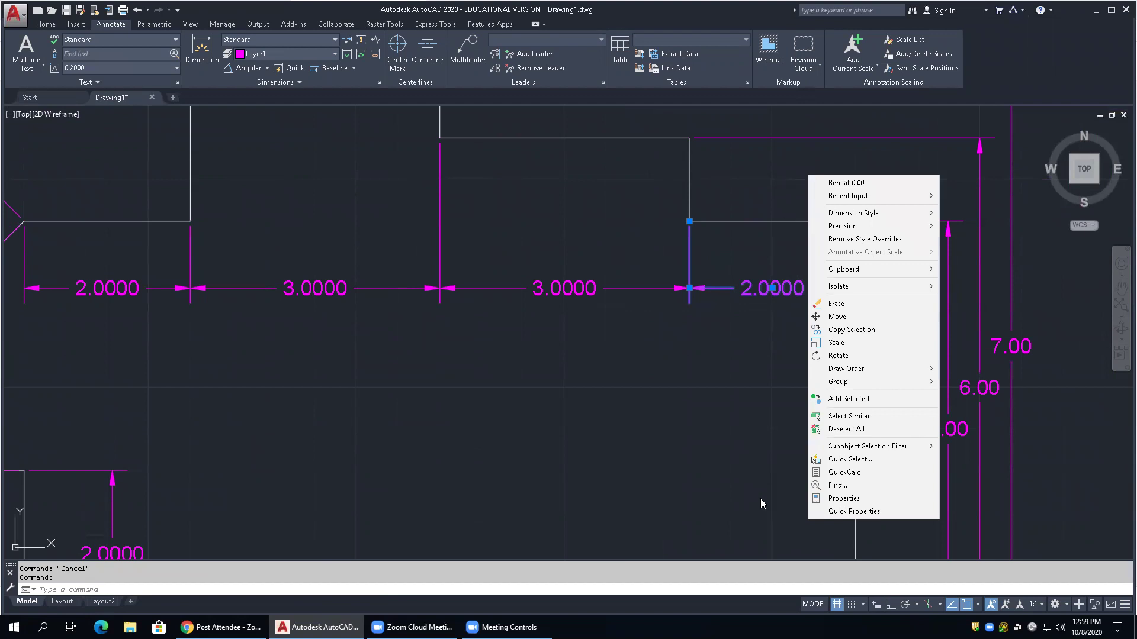
left_click(837, 500)
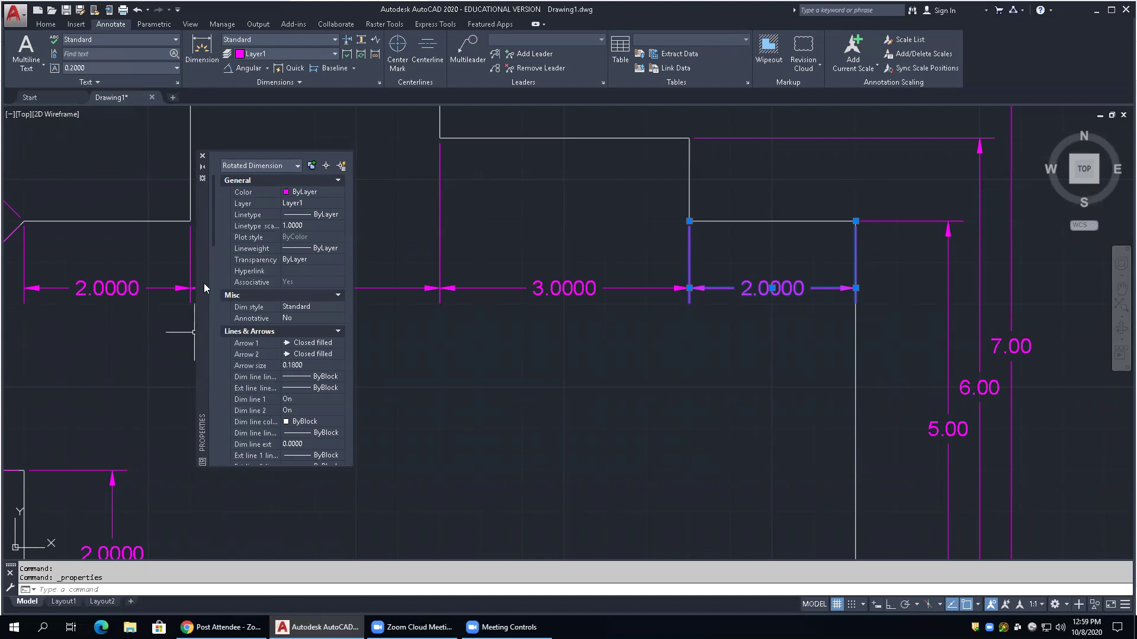
left_click_drag(215, 233, 211, 270)
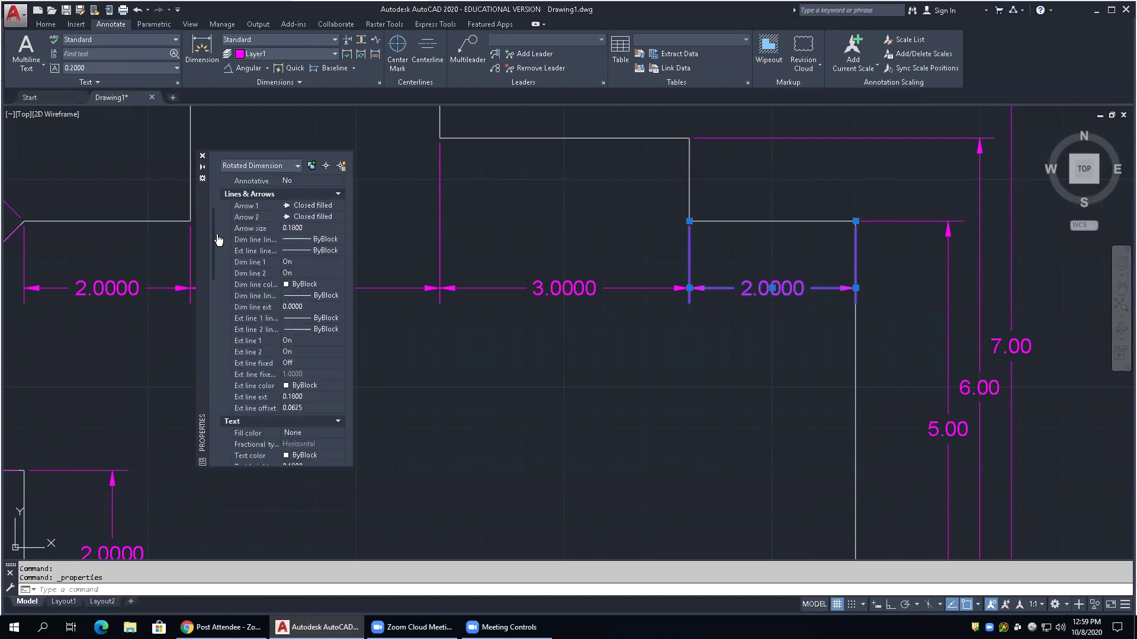
left_click_drag(213, 237, 214, 261)
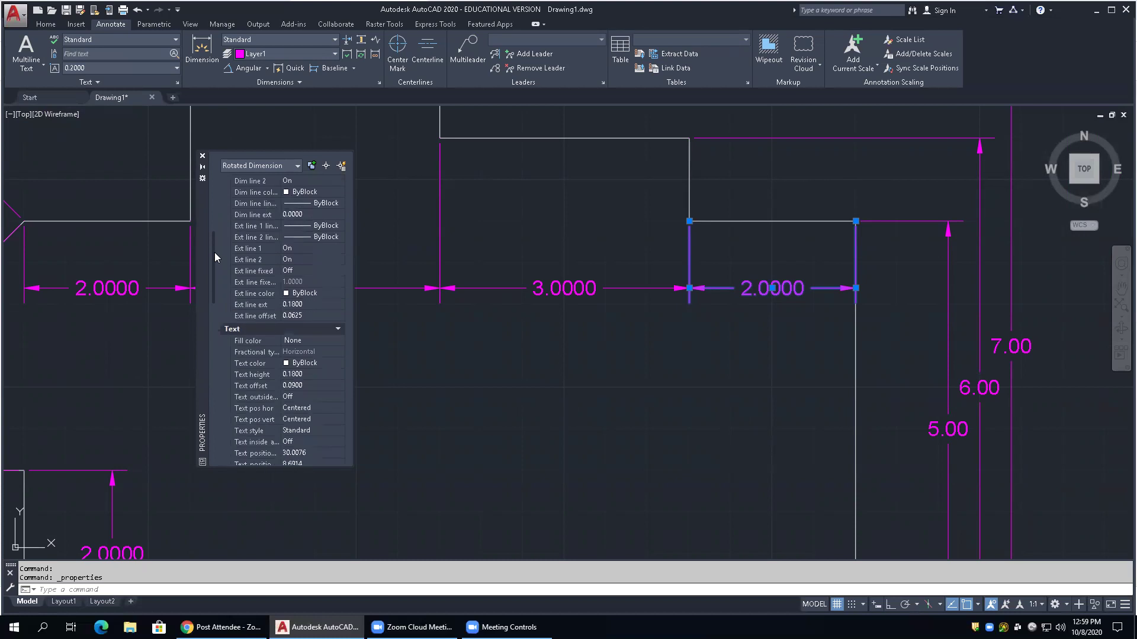
scroll(212, 264, "up", 3)
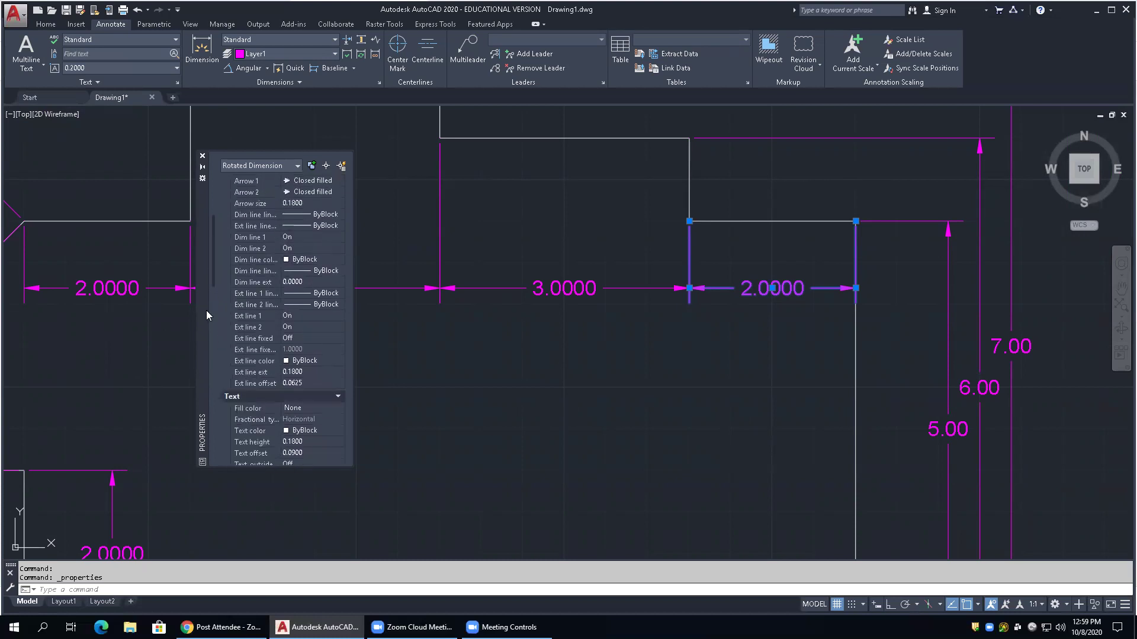
mouse_move(213, 283)
left_mouse_down()
mouse_move(206, 401)
mouse_move(227, 335)
mouse_move(219, 268)
left_mouse_up()
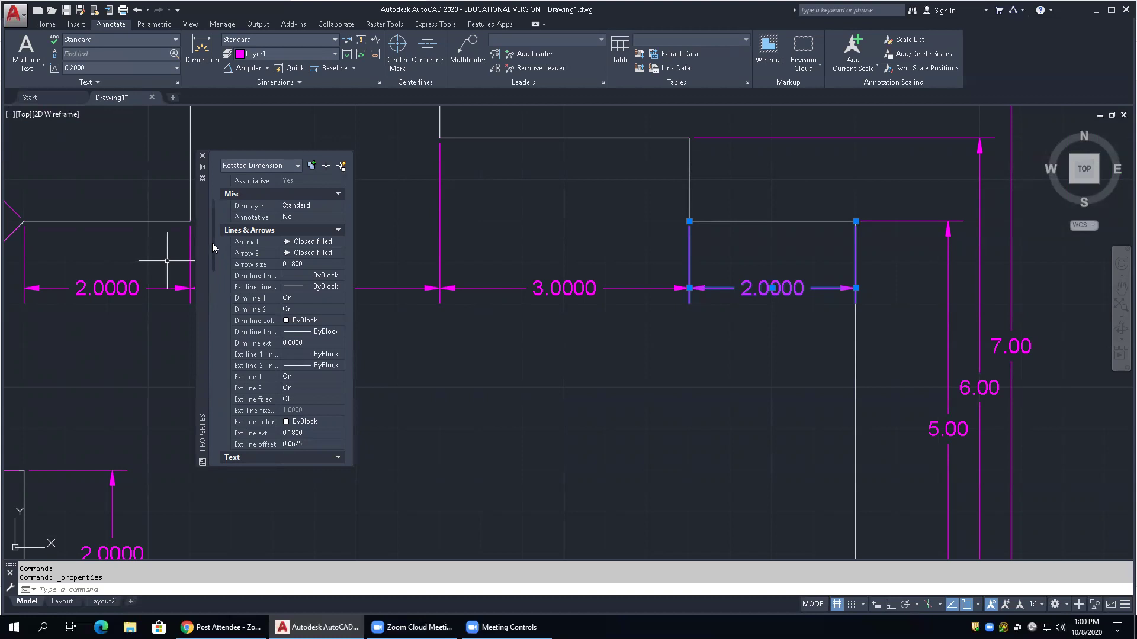
Turn off extension line 2 of the rightmost 2.0000 horizontal dimension
left_click_drag(214, 248, 212, 269)
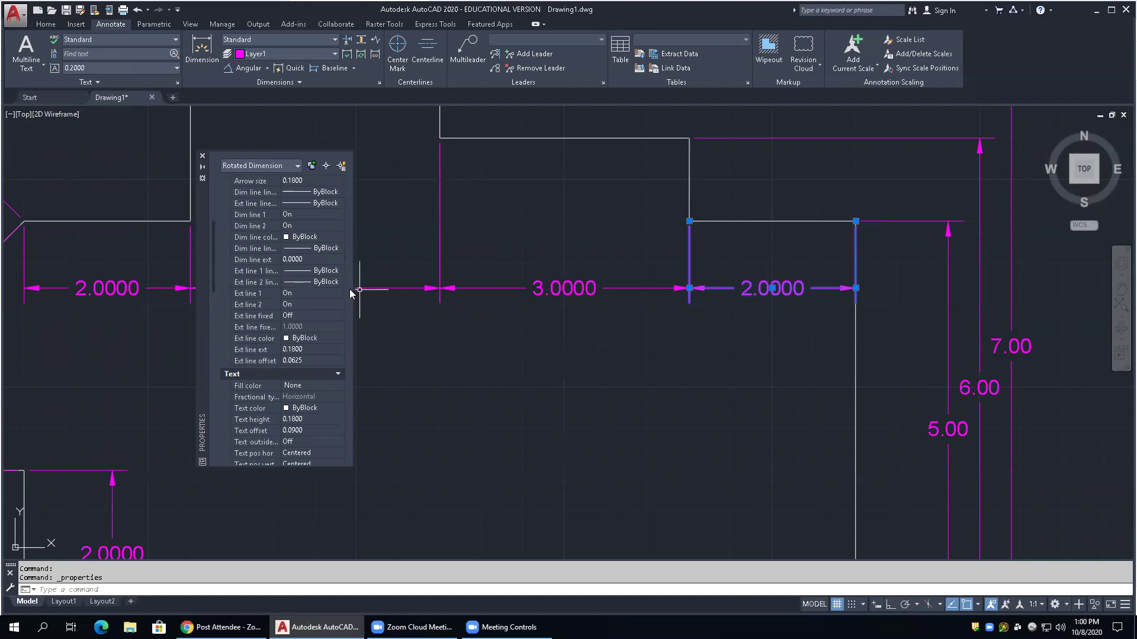
left_click(316, 305)
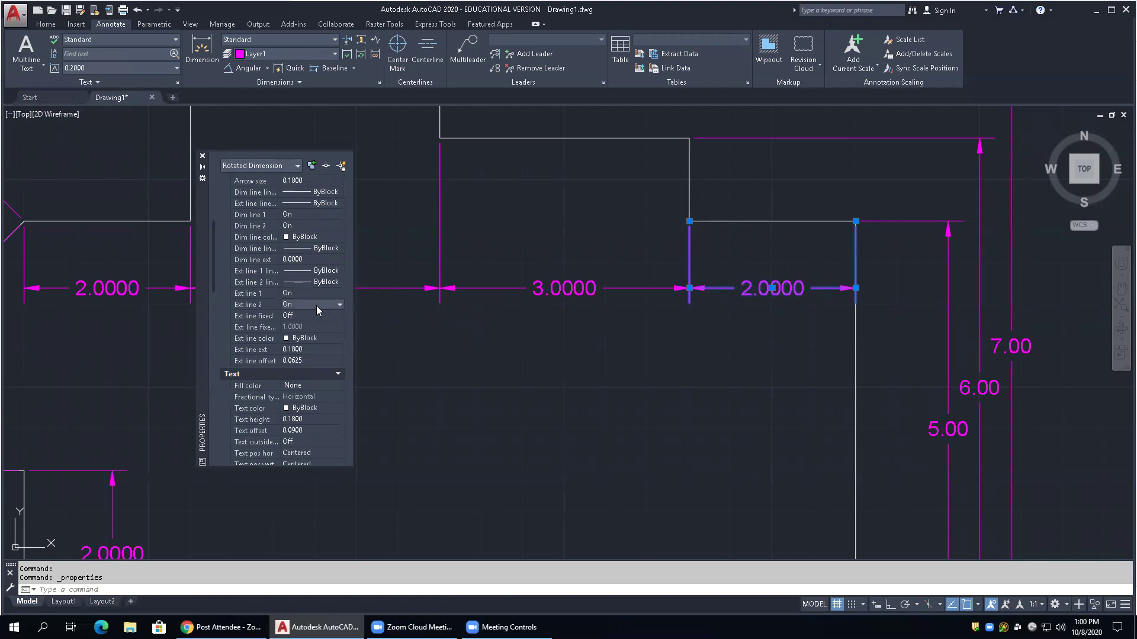
left_click(337, 304)
left_click(323, 317)
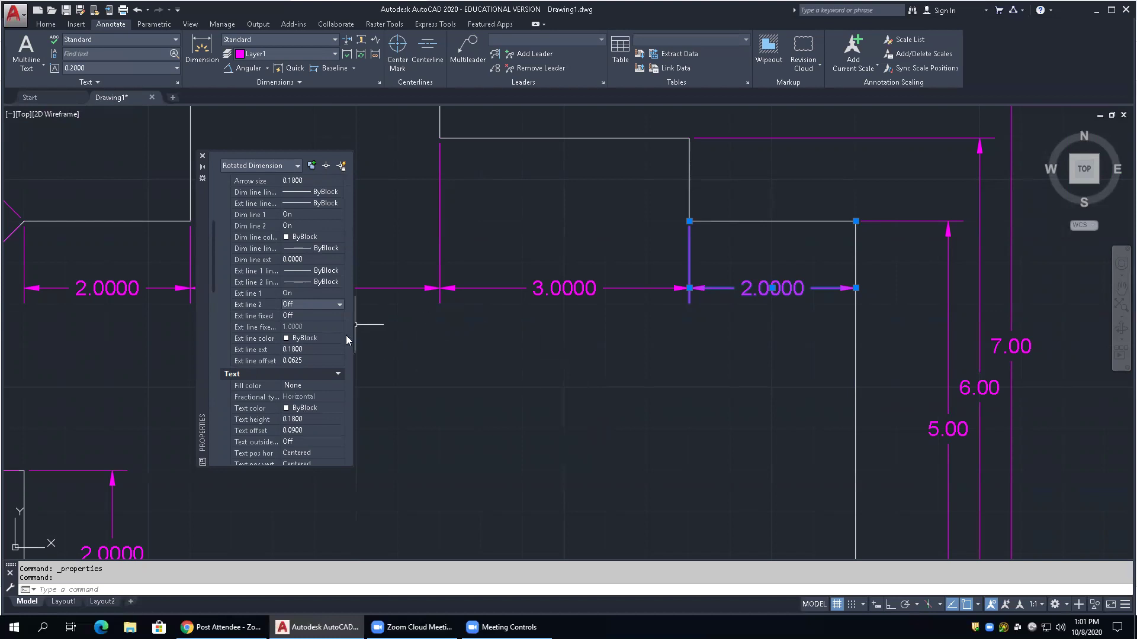
Set the dimension's text height to 0.12 and its vertical text position to Above, closing the properties when done
left_click_drag(213, 273, 203, 312)
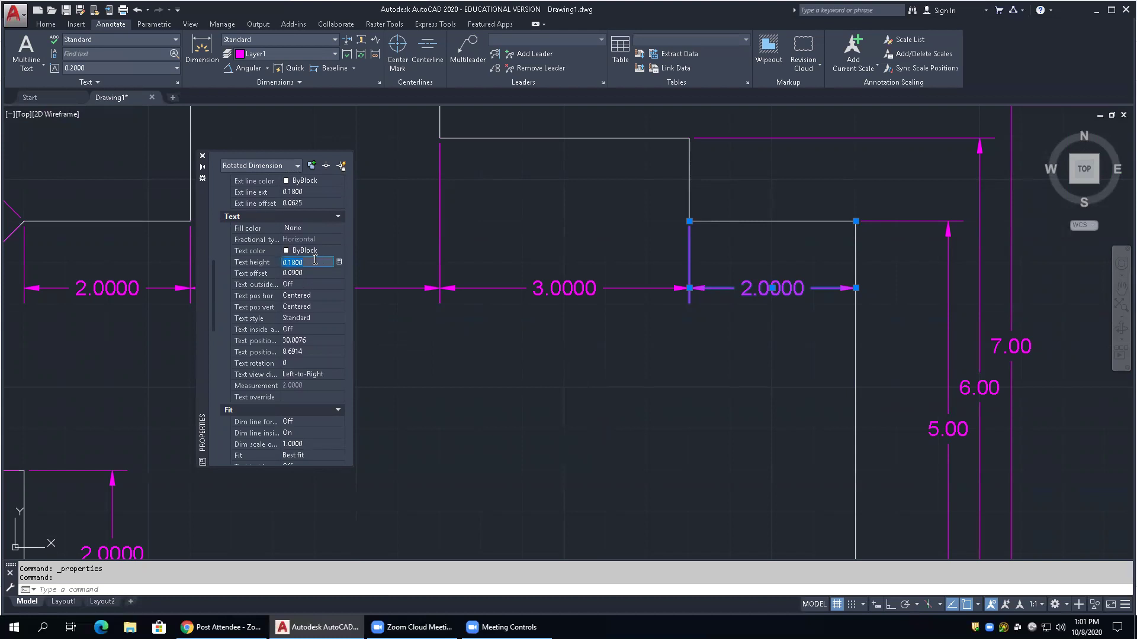
type(".12")
key("Tab")
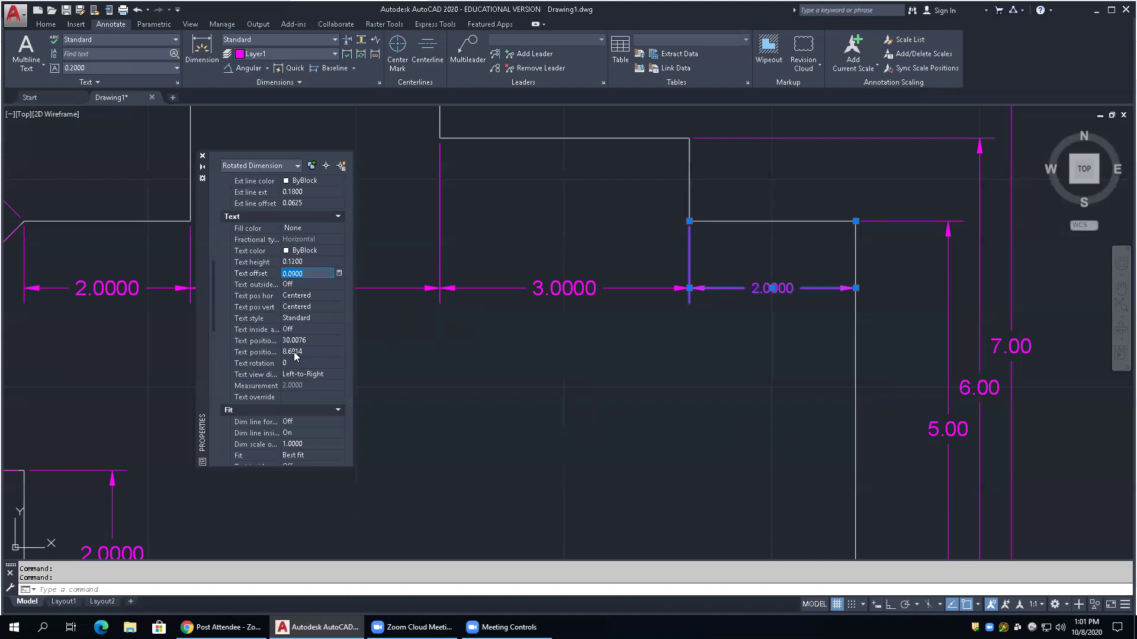
left_click(313, 306)
left_click(340, 307)
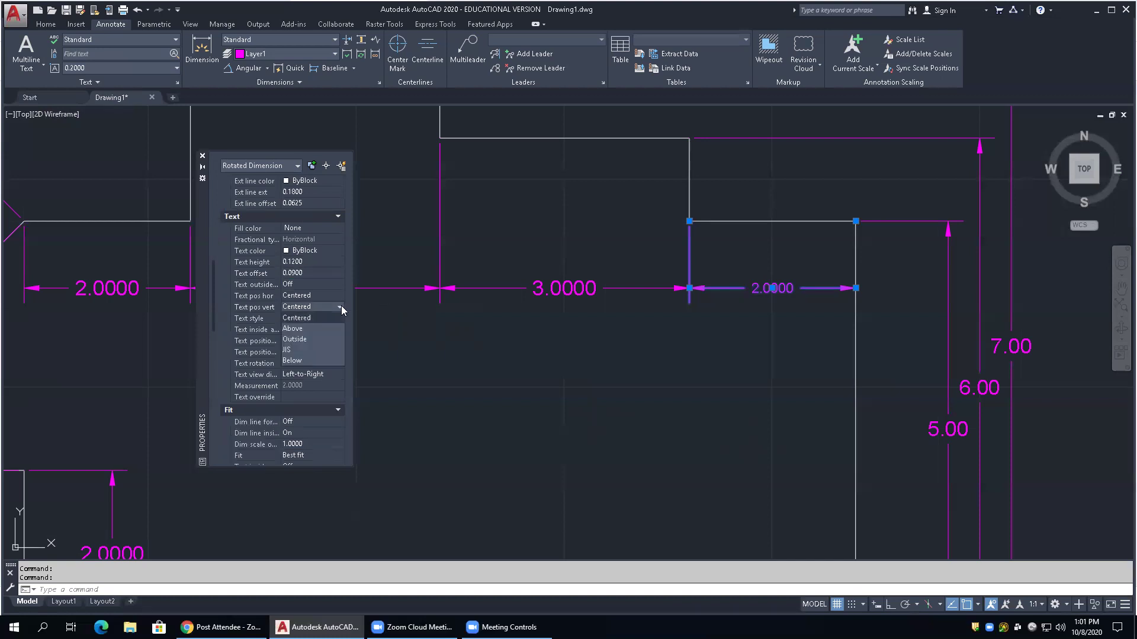
left_click(316, 329)
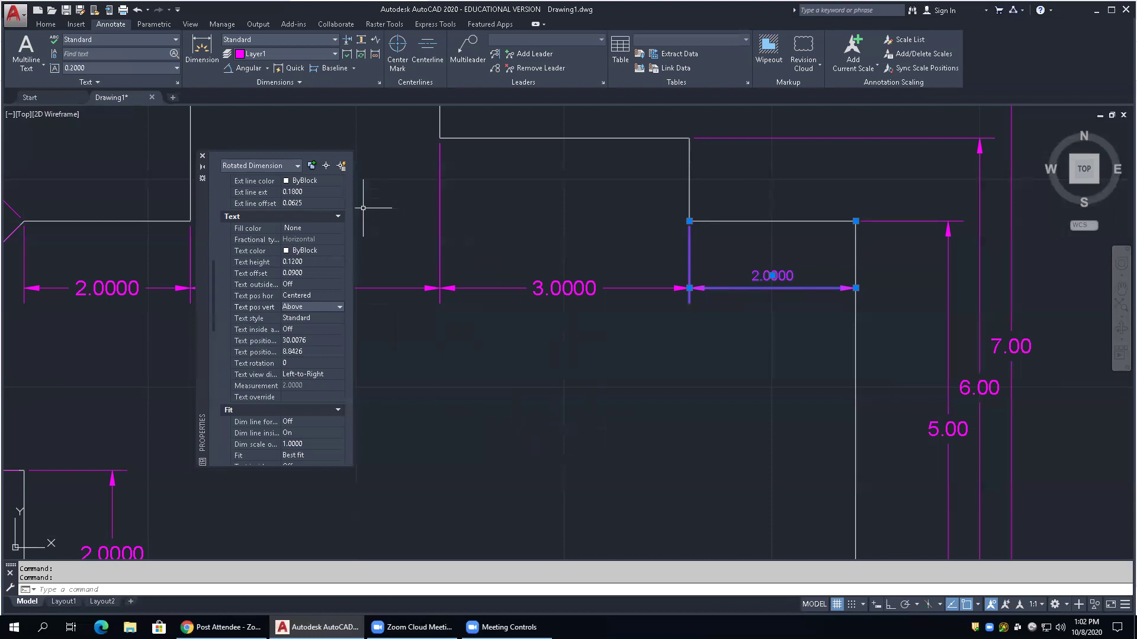
left_click(203, 156)
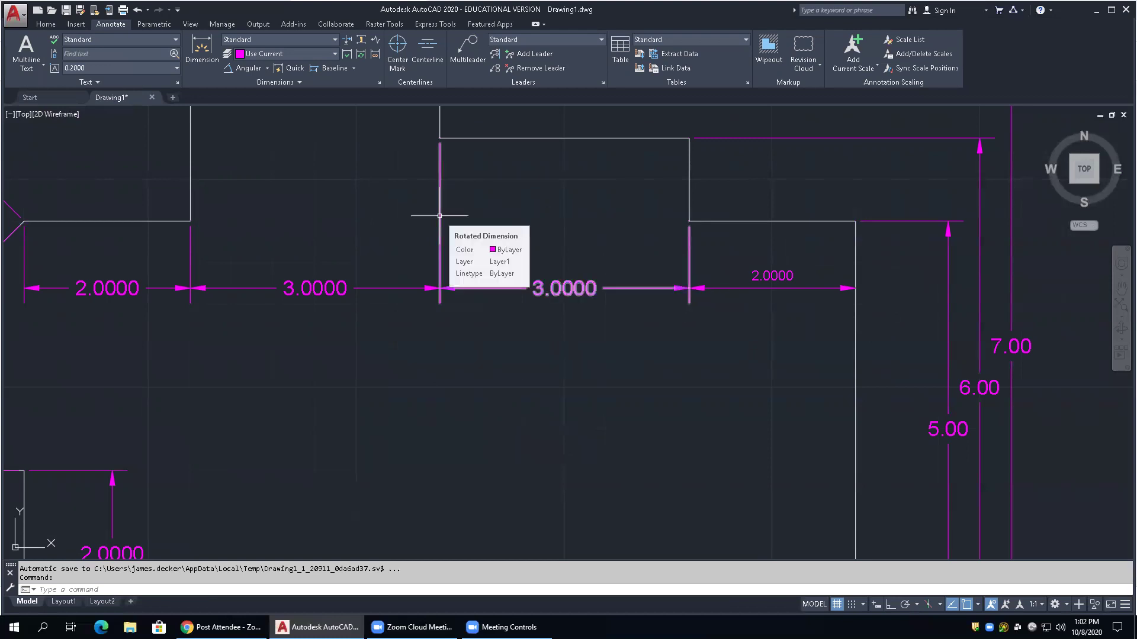
Match the properties of the edited 2.0000 dimension onto the other three horizontal dimensions in its row
left_click(46, 25)
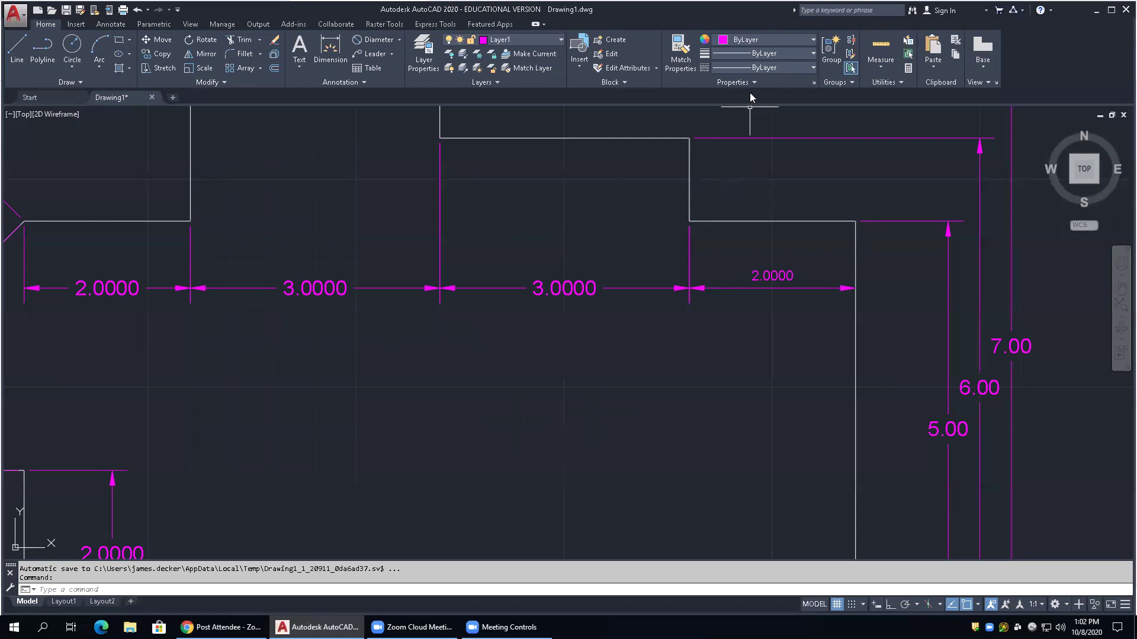
left_click(680, 53)
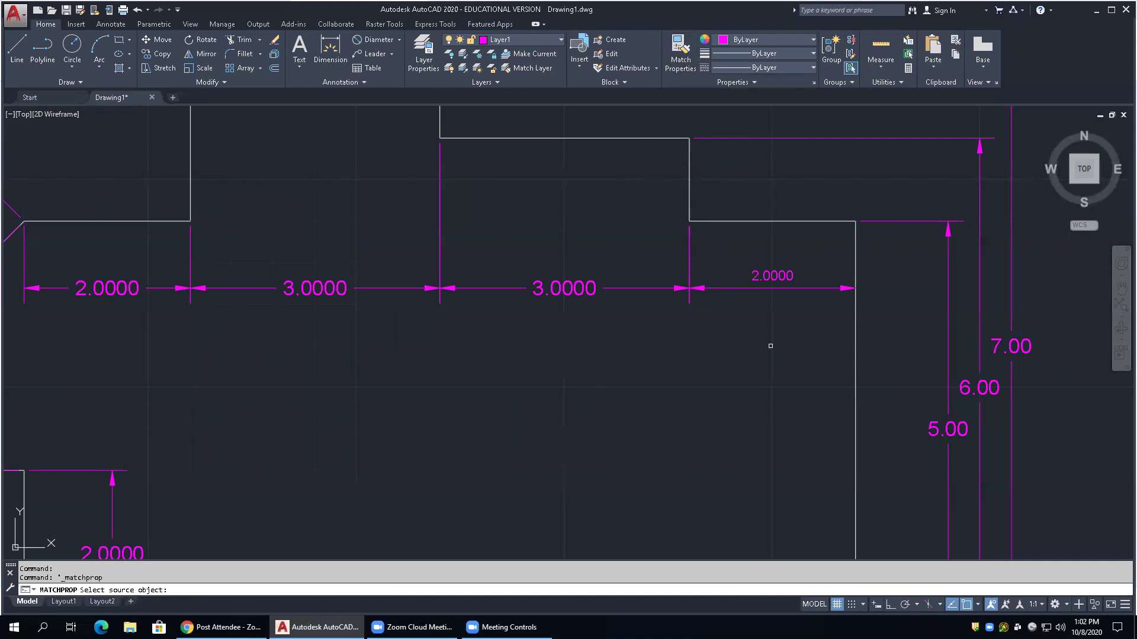
left_click(805, 288)
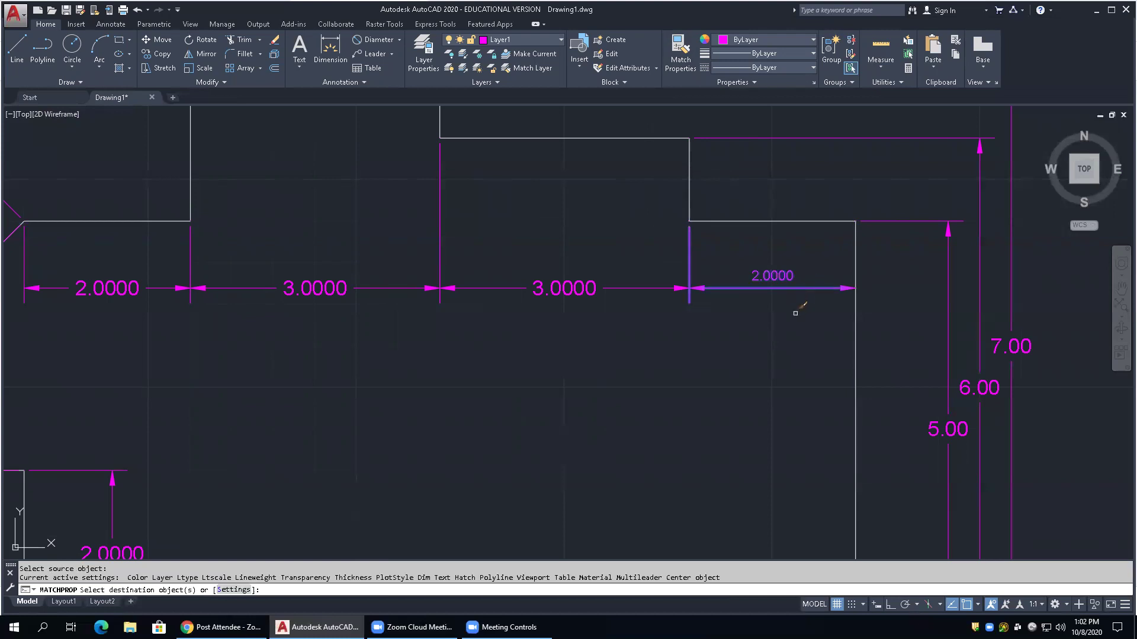
scroll(795, 313, "down", 2)
left_click(750, 272)
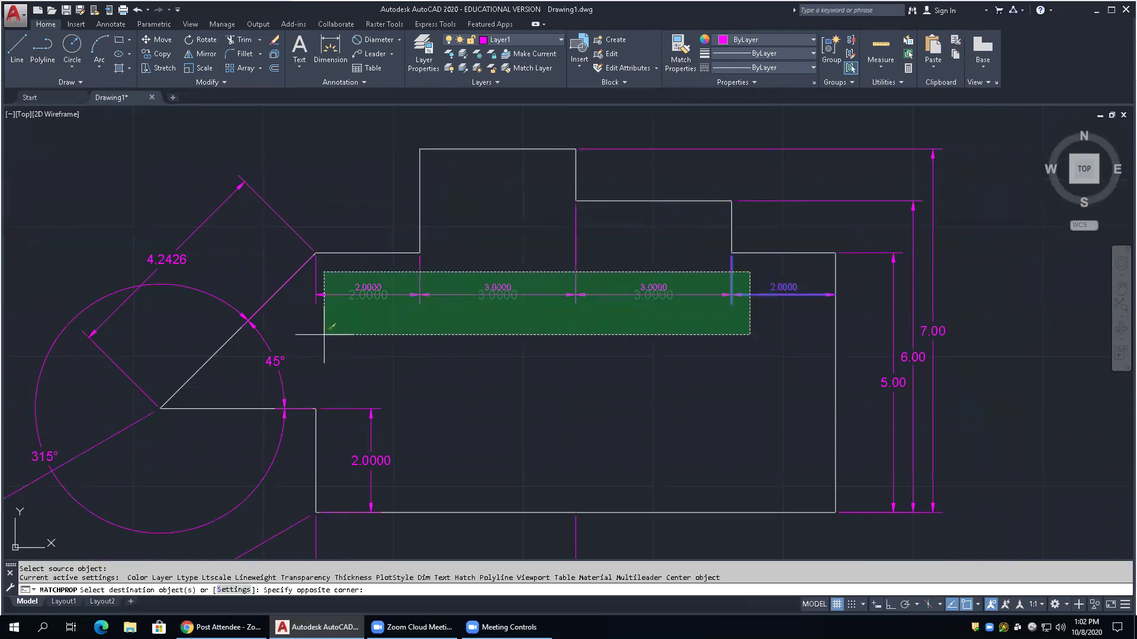
left_click(308, 340)
Apply the matched properties to the vertical 2.0000, the aligned 4.2426 and the three stacked vertical dimensions, and finish matching
left_click(371, 413)
left_click(197, 229)
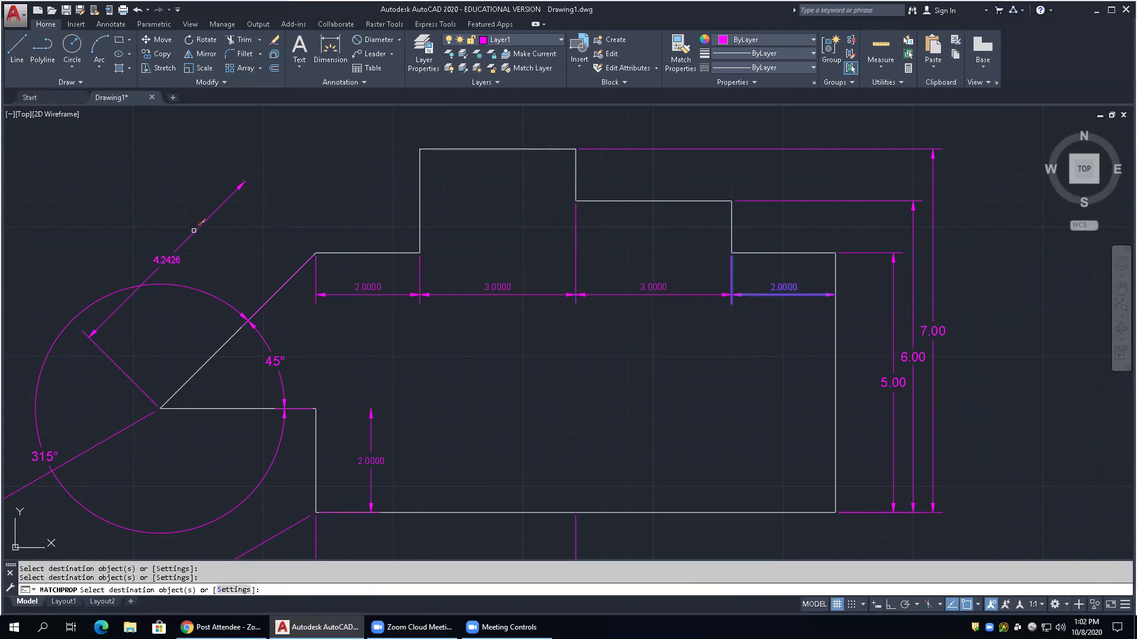
left_click(973, 325)
left_click(839, 450)
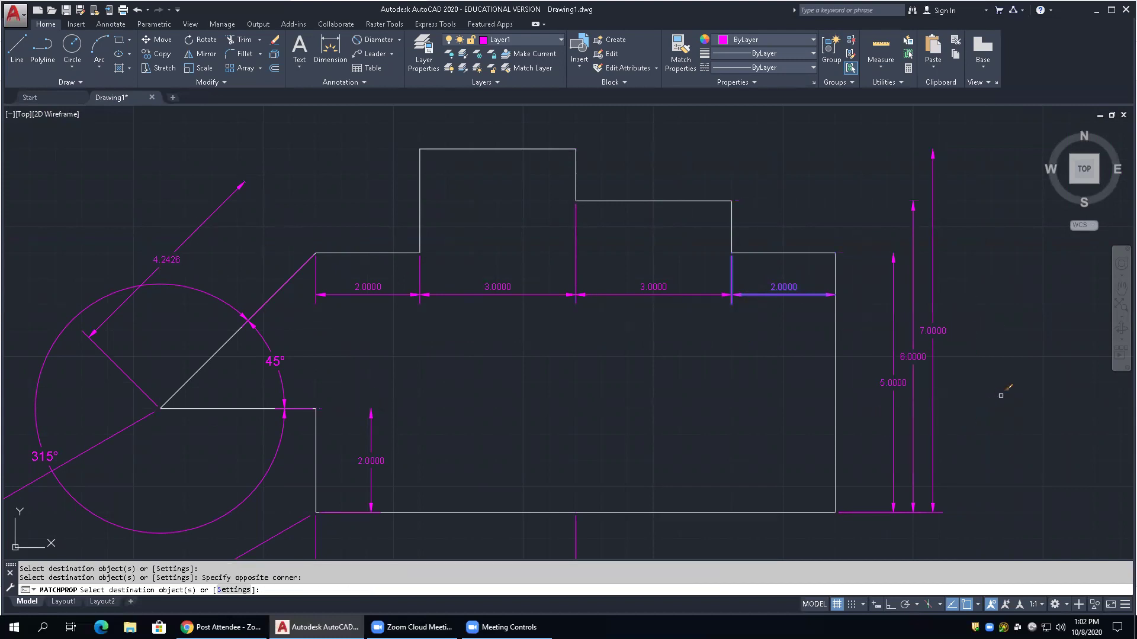
right_click(1000, 392)
left_click(1026, 400)
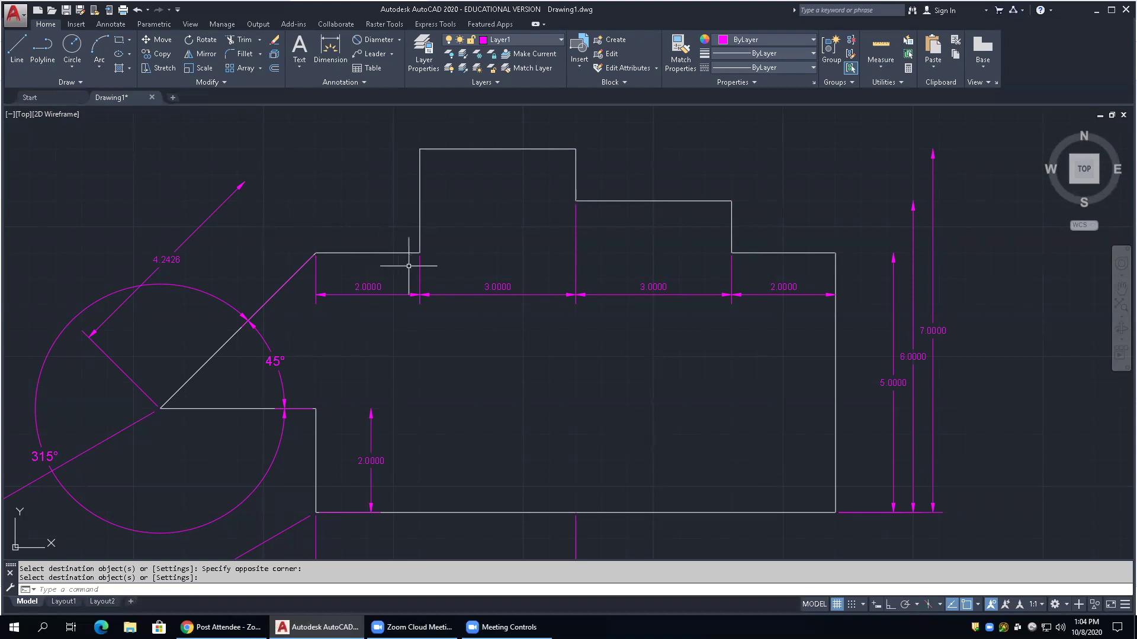
Bring up the Dimension Style Manager with the DIMSTYLE command and close it without changing any style
scroll(448, 289, "down", 6)
scroll(589, 126, "up", 3)
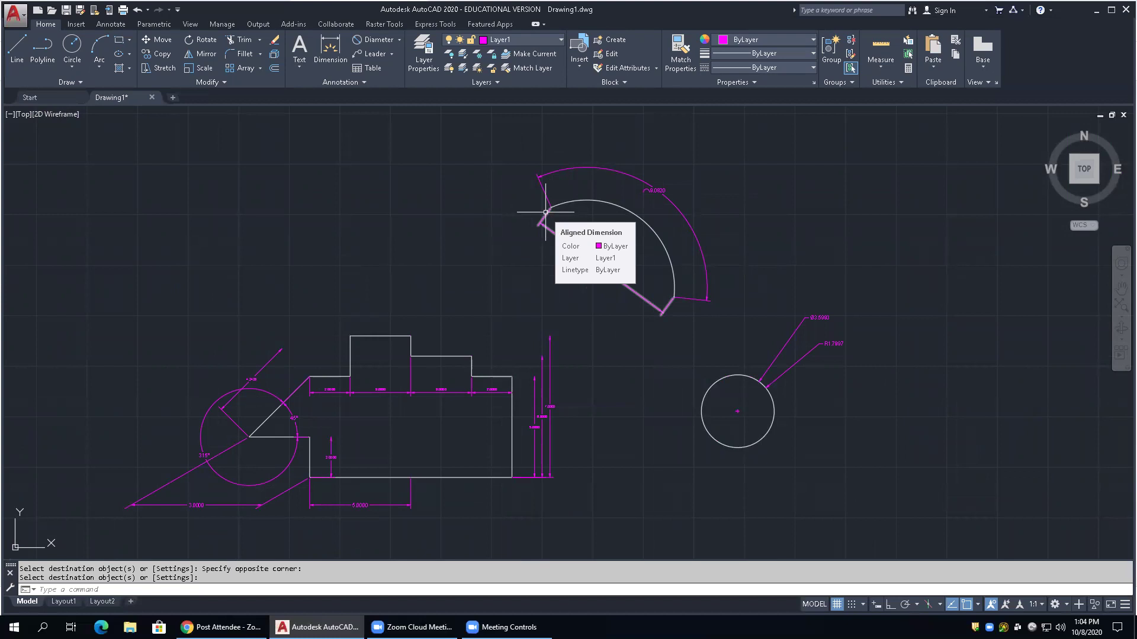
key("Escape")
type("DIMSTY")
key("Return")
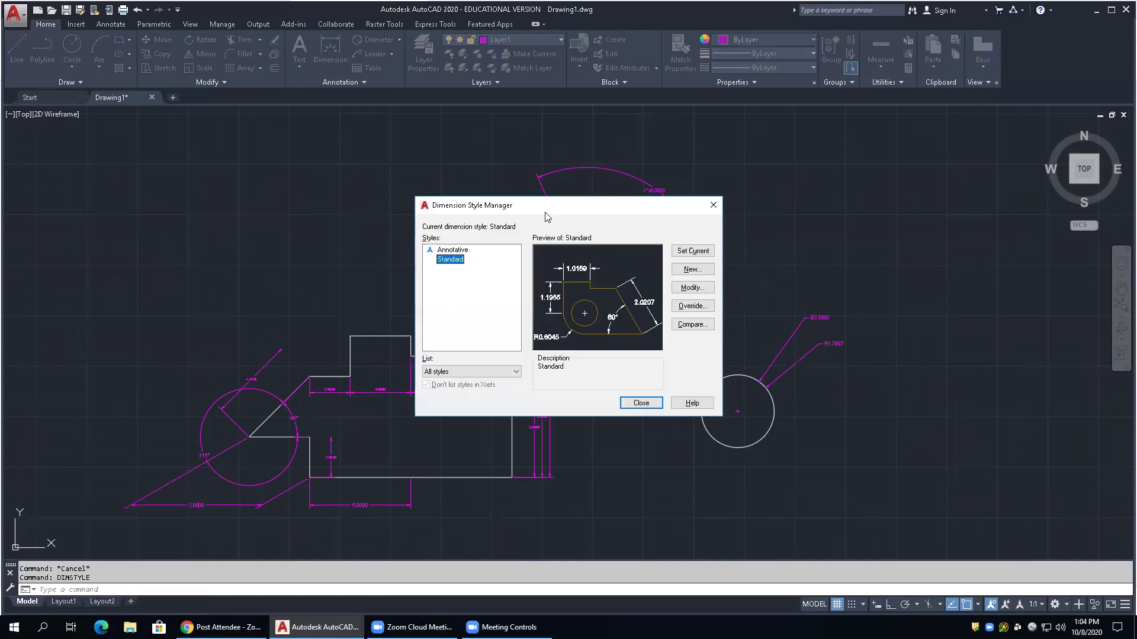
left_click(713, 205)
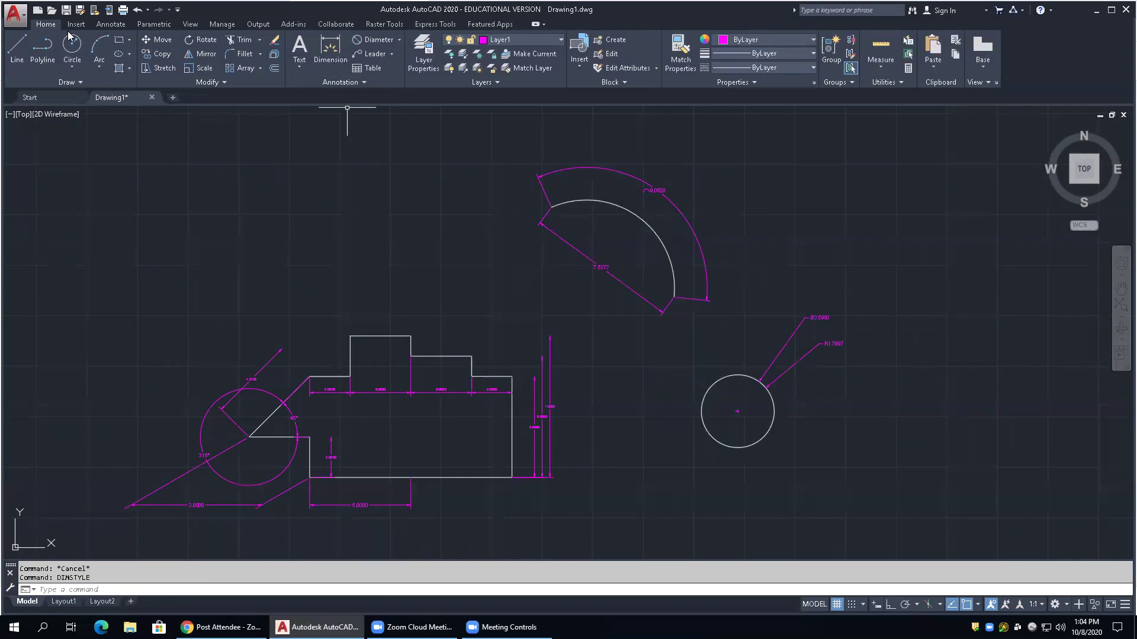
Bring up the Dimension Style Manager from the general annotation tools and close it without changing any style
left_click(361, 82)
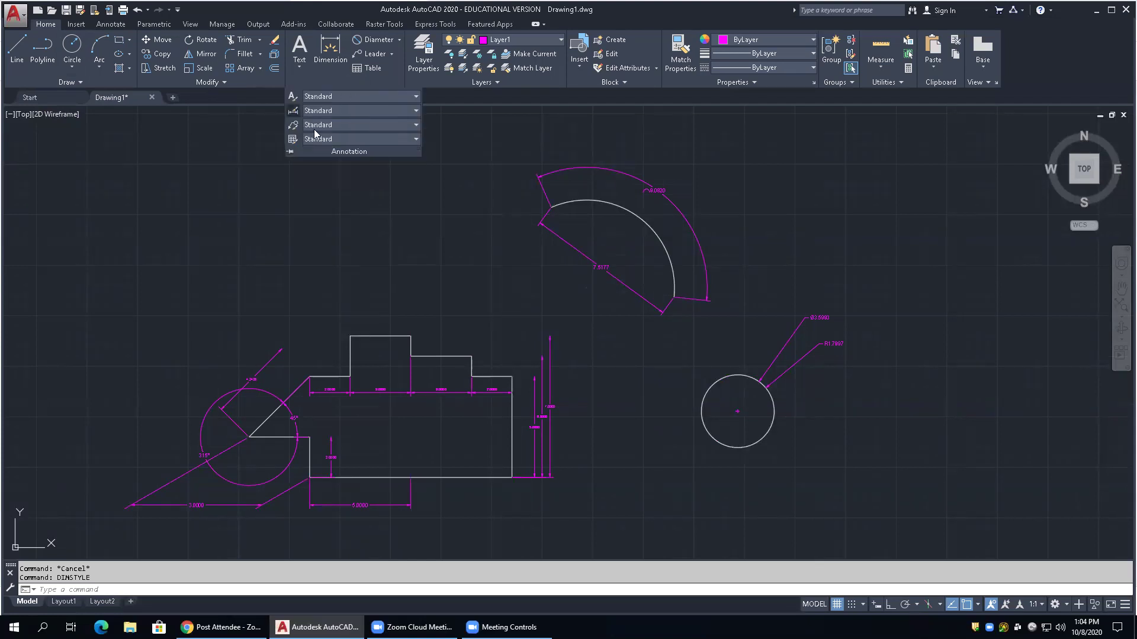
left_click(293, 113)
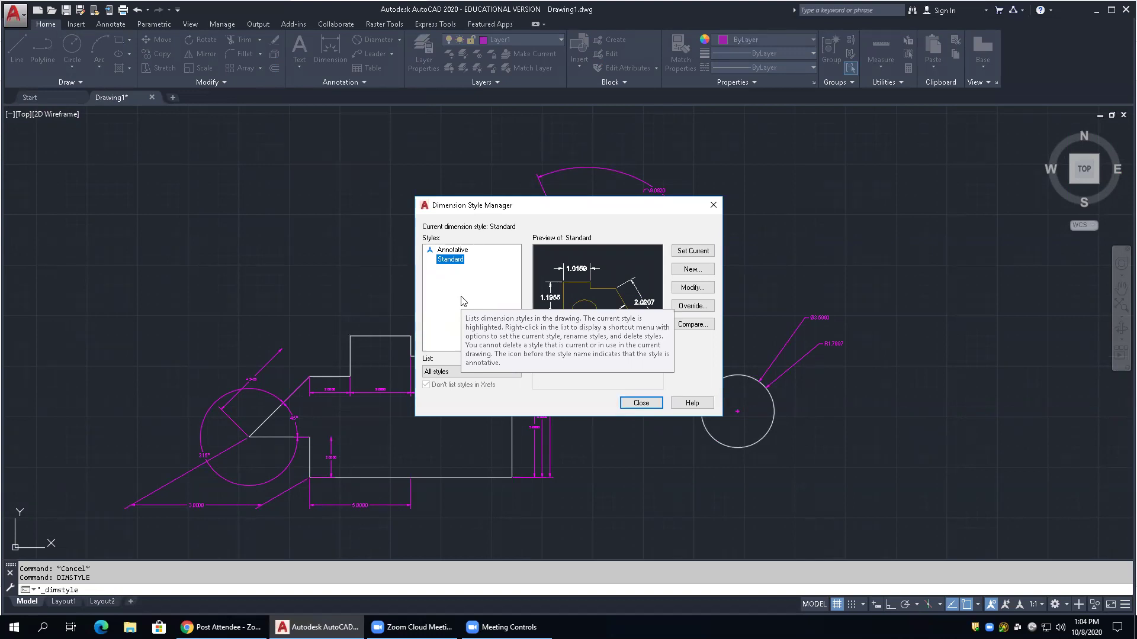
left_click(714, 205)
Bring up the Dimension Style Manager through the dedicated dimension annotation tools, close it and cancel the stray selection window
left_click(116, 24)
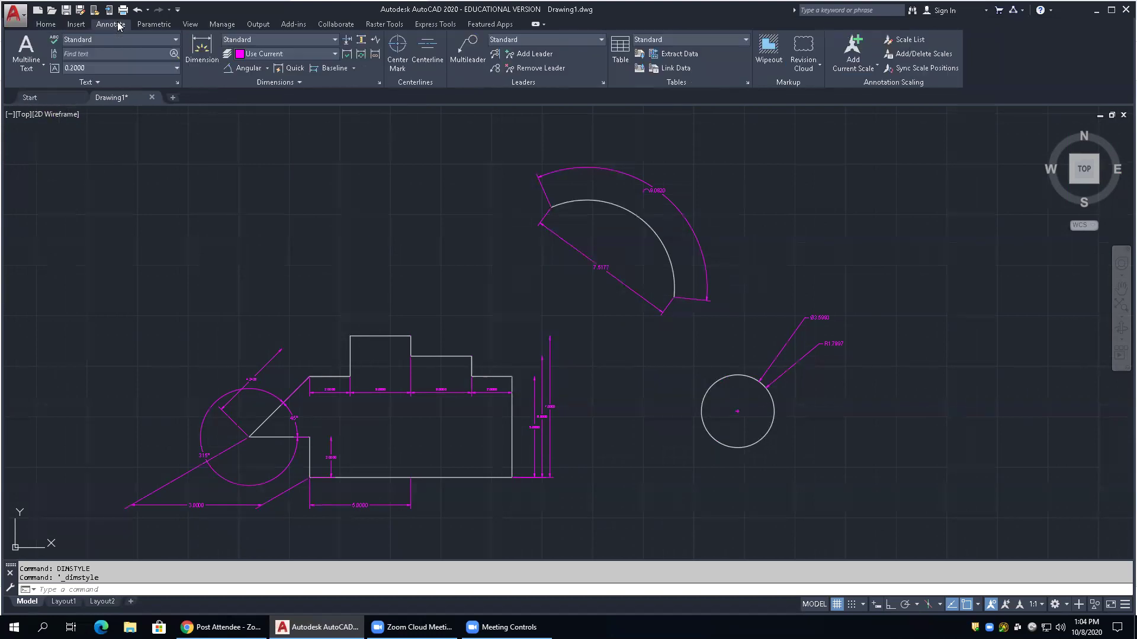
left_click(375, 83)
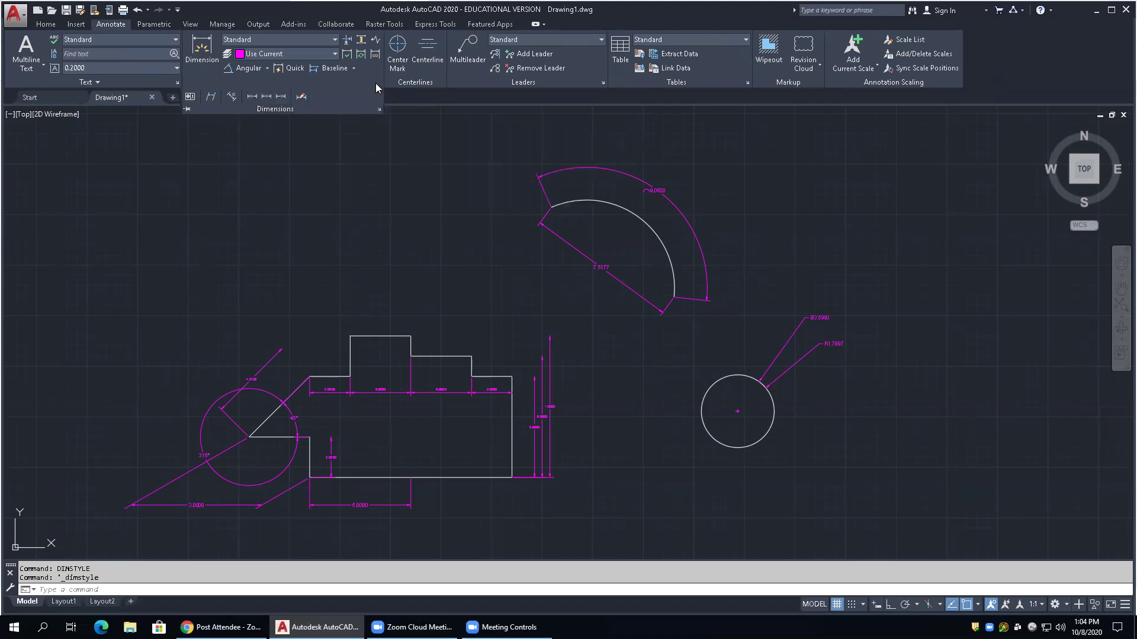
left_click(403, 110)
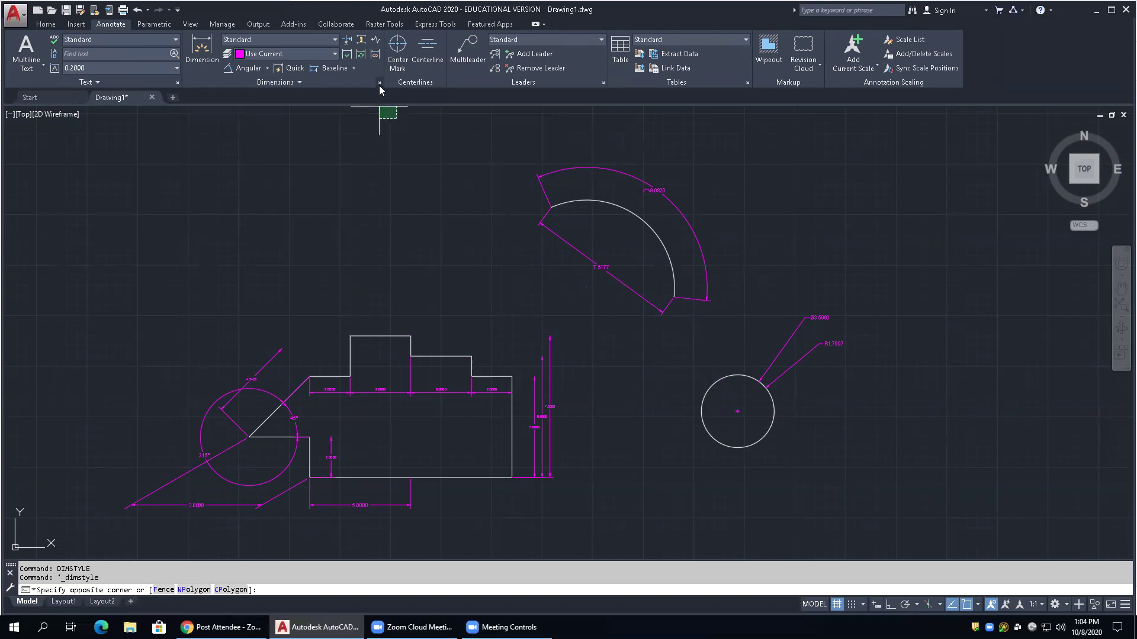
left_click(379, 84)
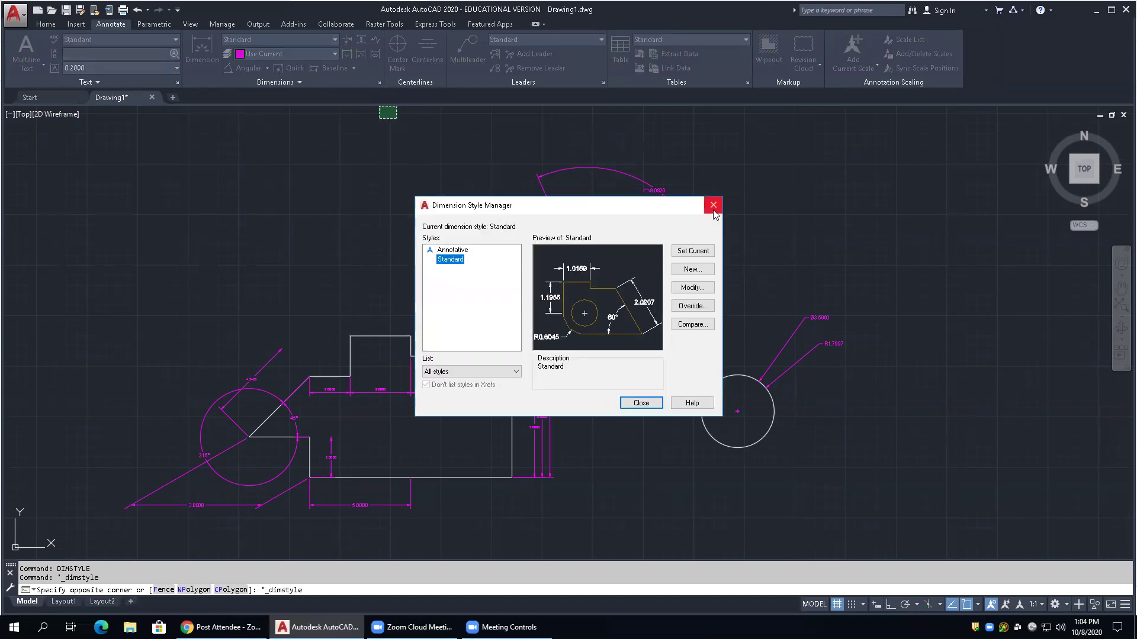
left_click(713, 207)
key("Escape")
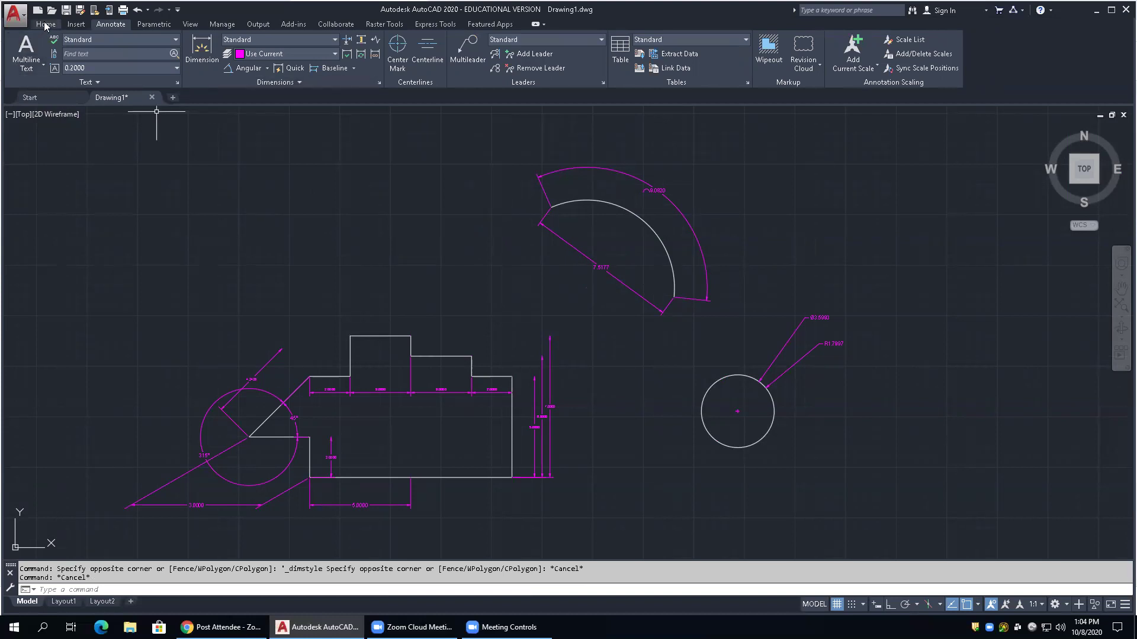
Reopen the Dimension Style Manager and start modifying the Standard dimension style
left_click(46, 23)
left_click(362, 83)
left_click(292, 111)
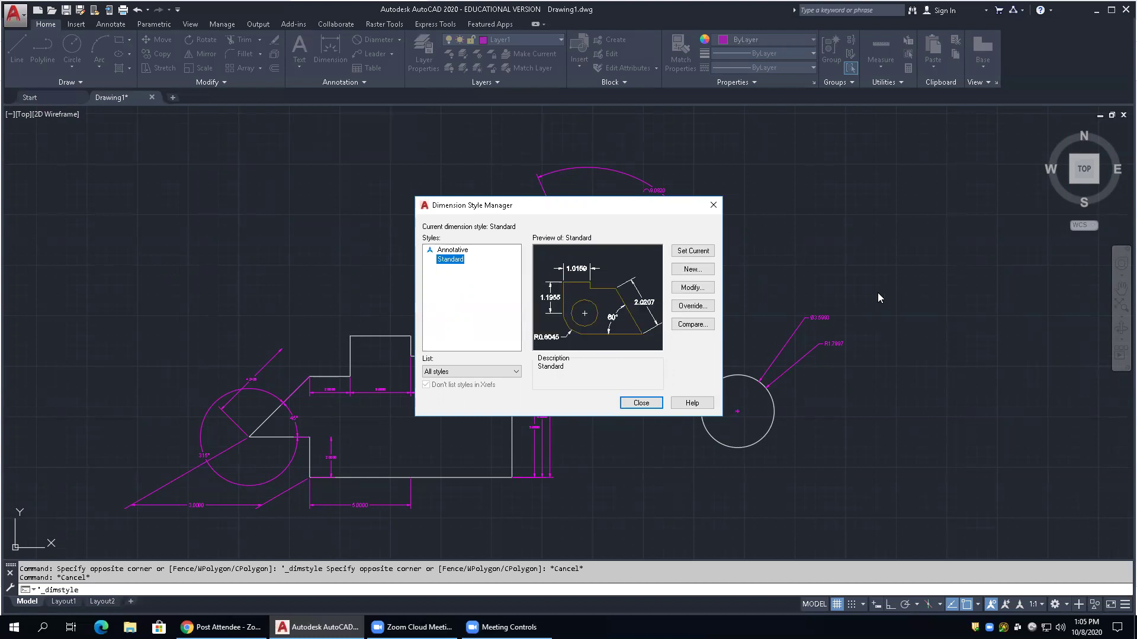
left_click(691, 288)
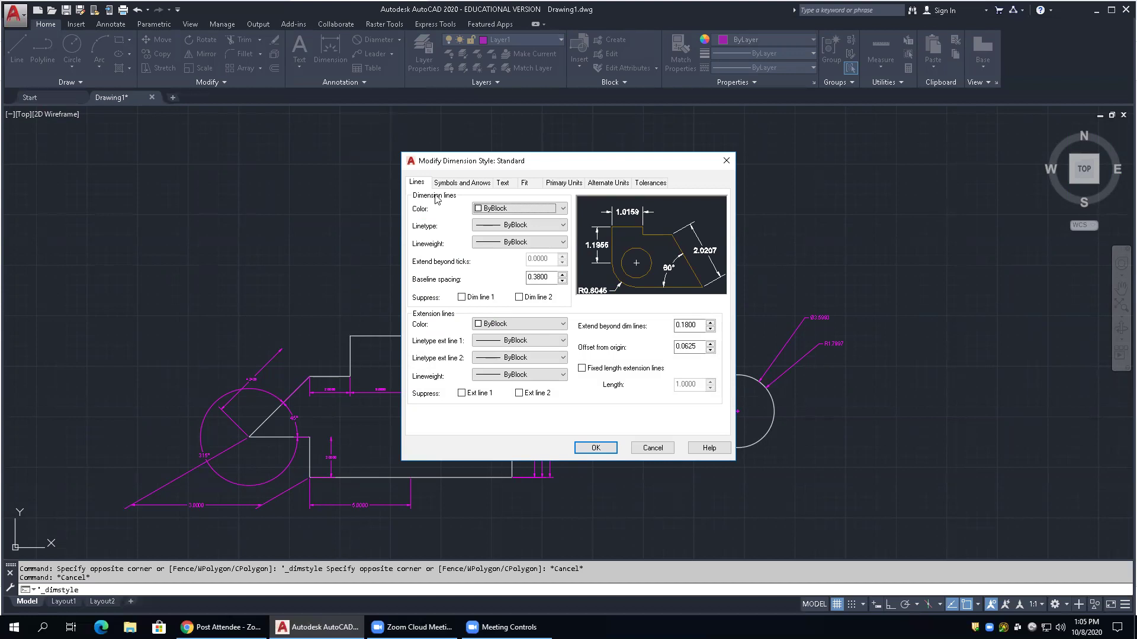
Review the Standard style's symbols and arrows, text, fit, primary units, alternate units and tolerance settings, returning to the line settings
left_click(465, 183)
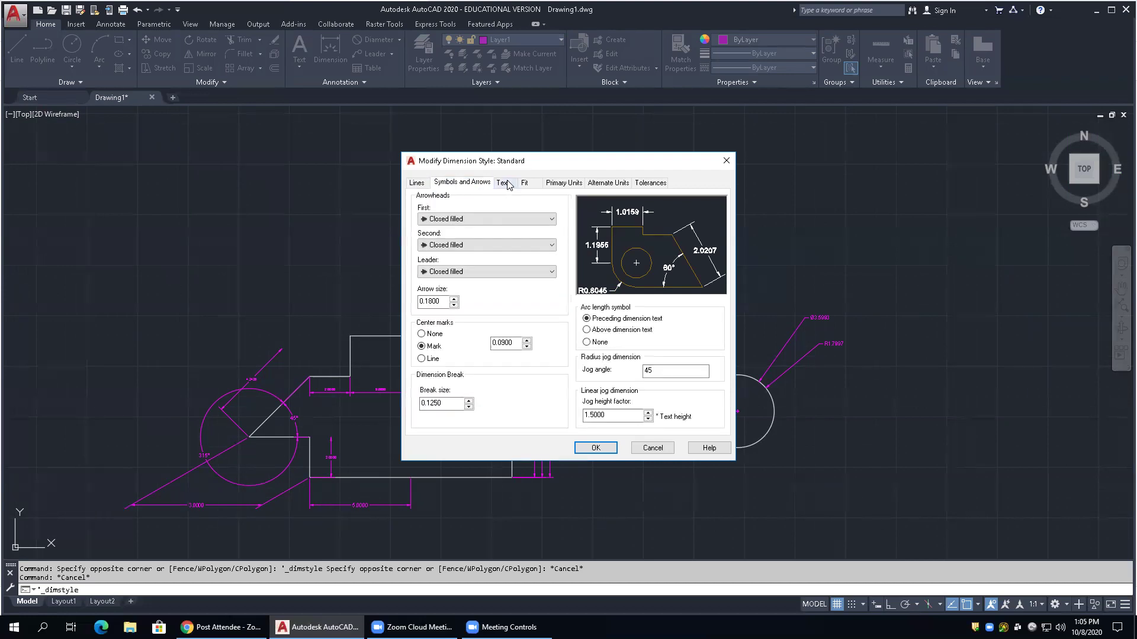
left_click(507, 184)
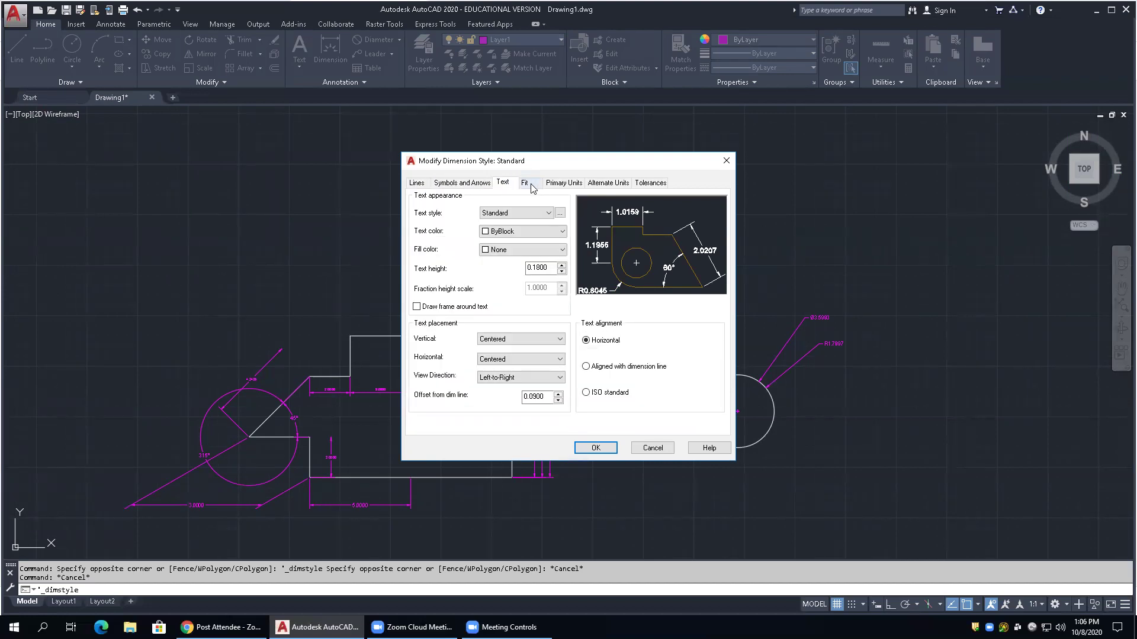
left_click(536, 187)
left_click(560, 187)
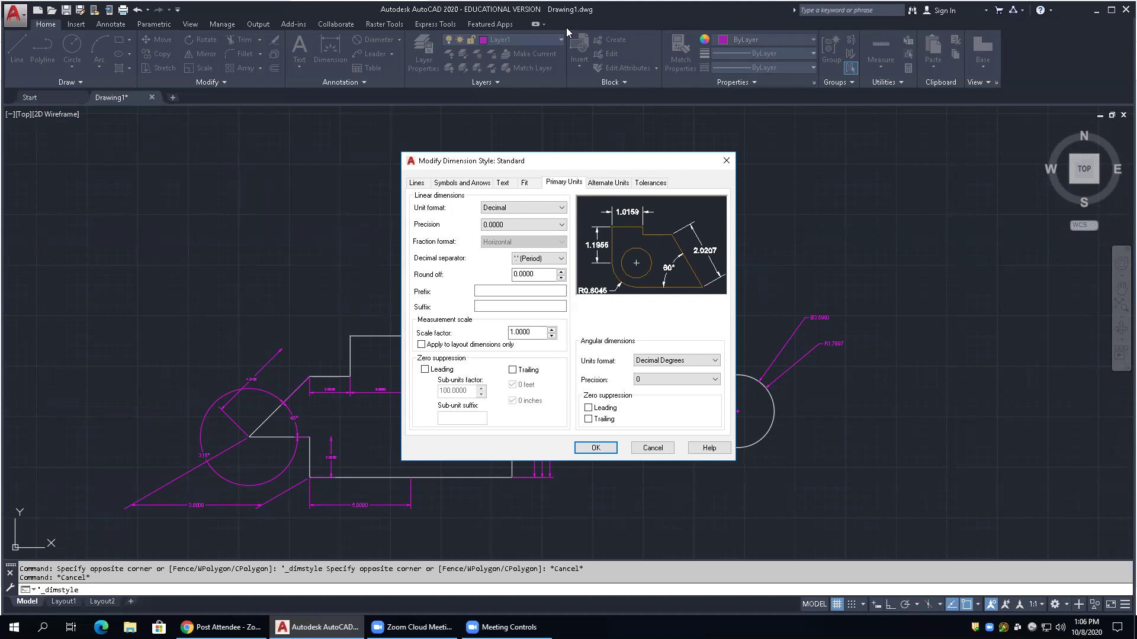
left_click(609, 183)
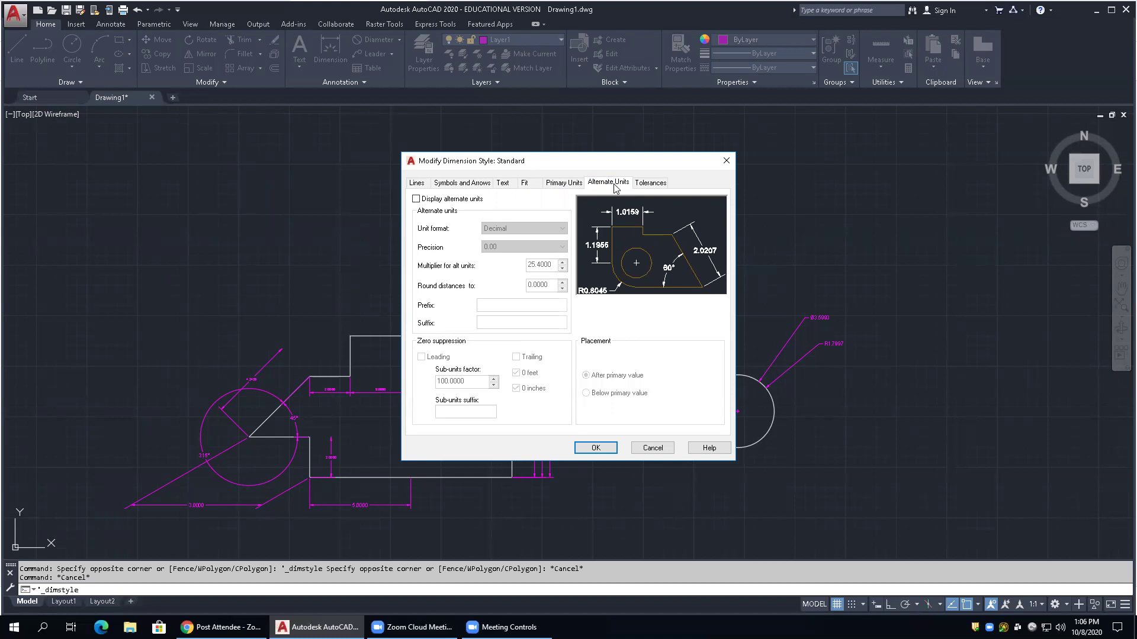
left_click(648, 183)
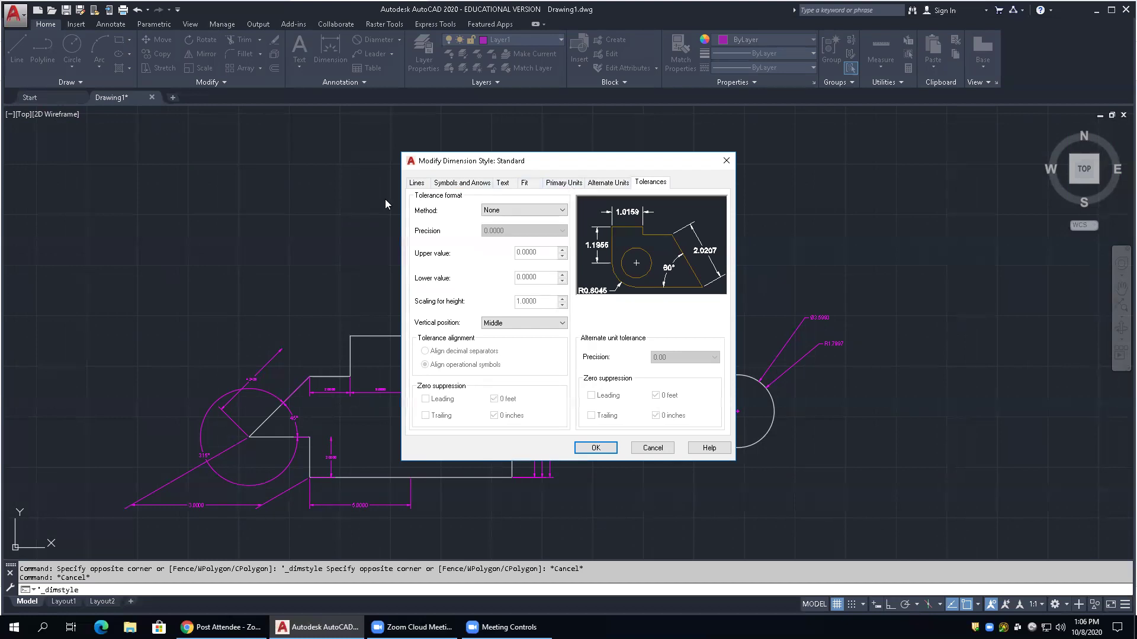
left_click(416, 184)
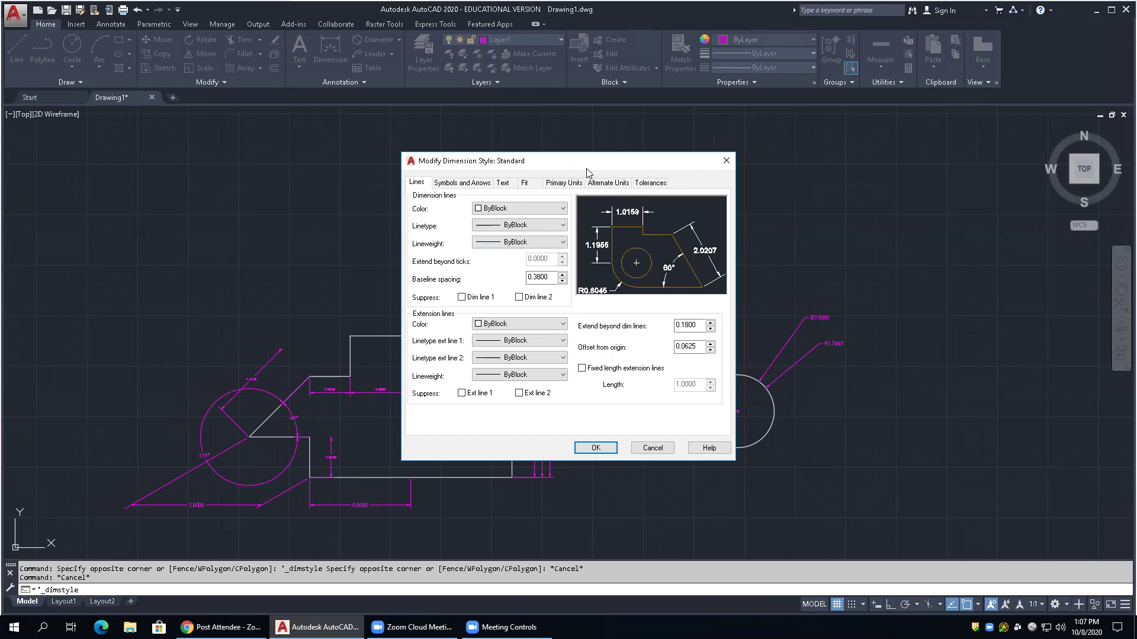
left_click_drag(588, 173, 854, 154)
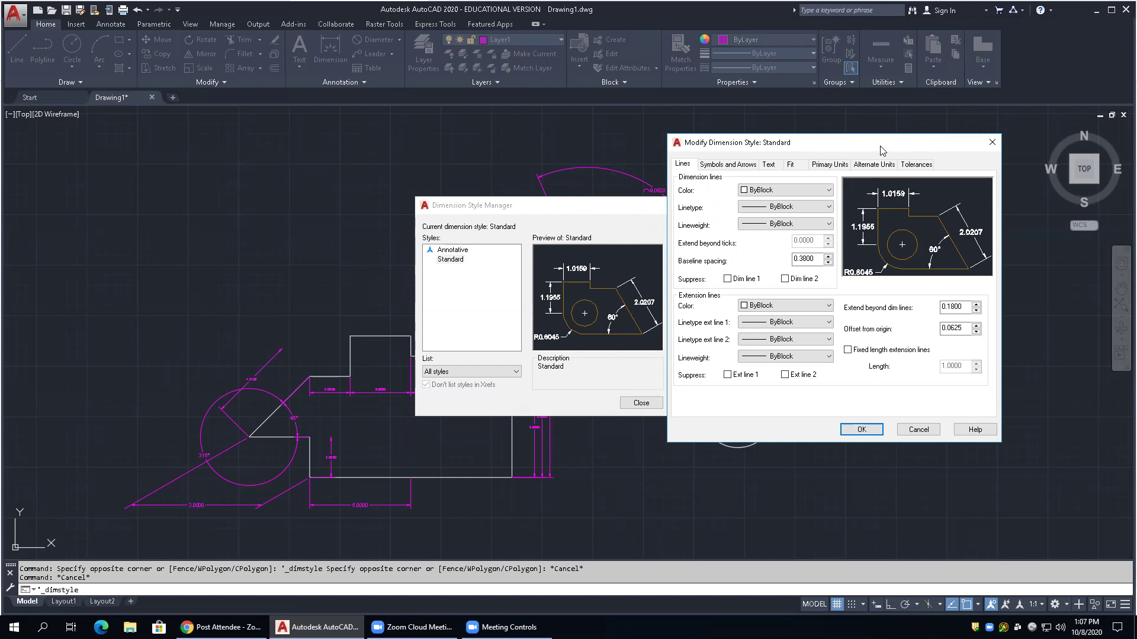
left_click_drag(880, 150, 595, 189)
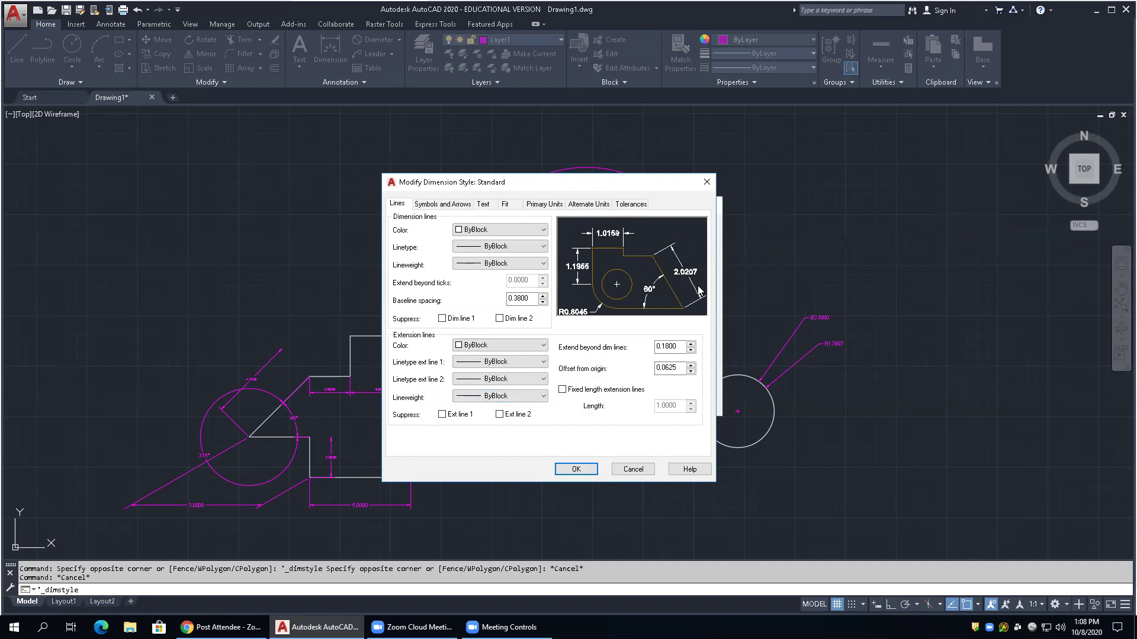
Try suppressing dimension line 1 and dimension line 2 in the Standard style, and turn both suppressions back off
left_click(442, 319)
left_click(442, 319)
left_click(499, 319)
left_click(442, 319)
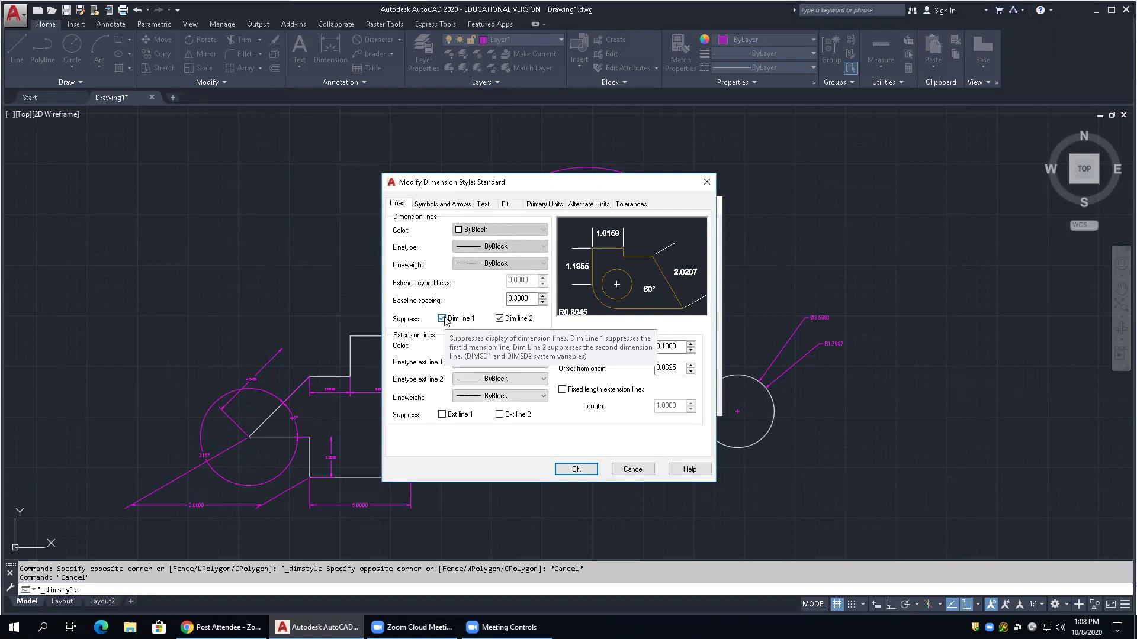
left_click(442, 319)
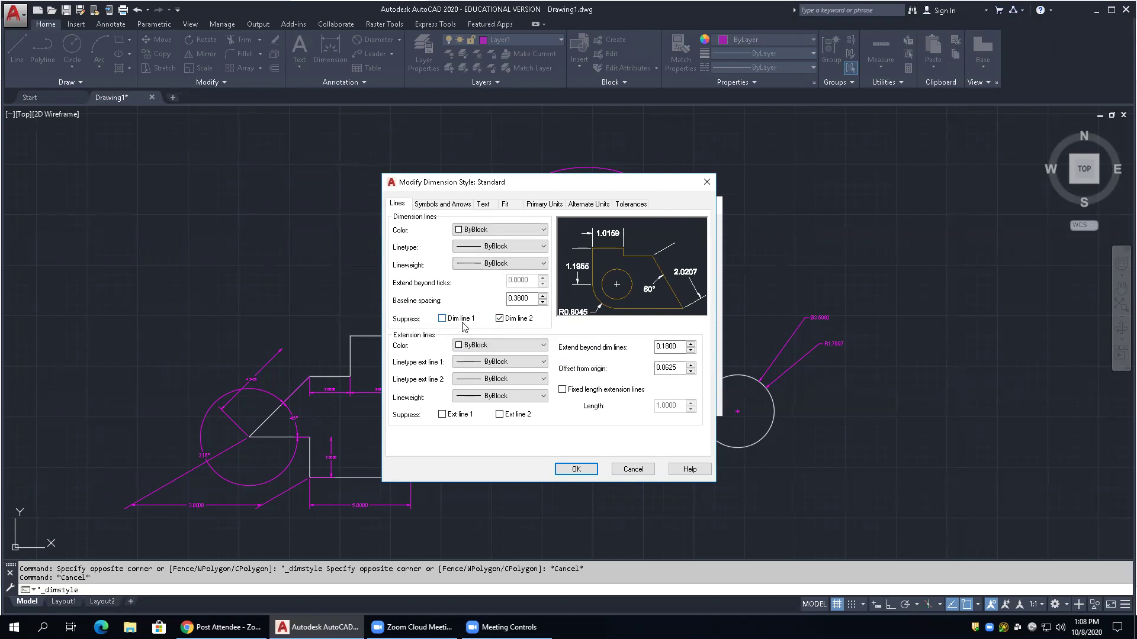
left_click(499, 318)
Try Red as the extension line color of the Standard style and set it back to ByBlock
left_click(517, 347)
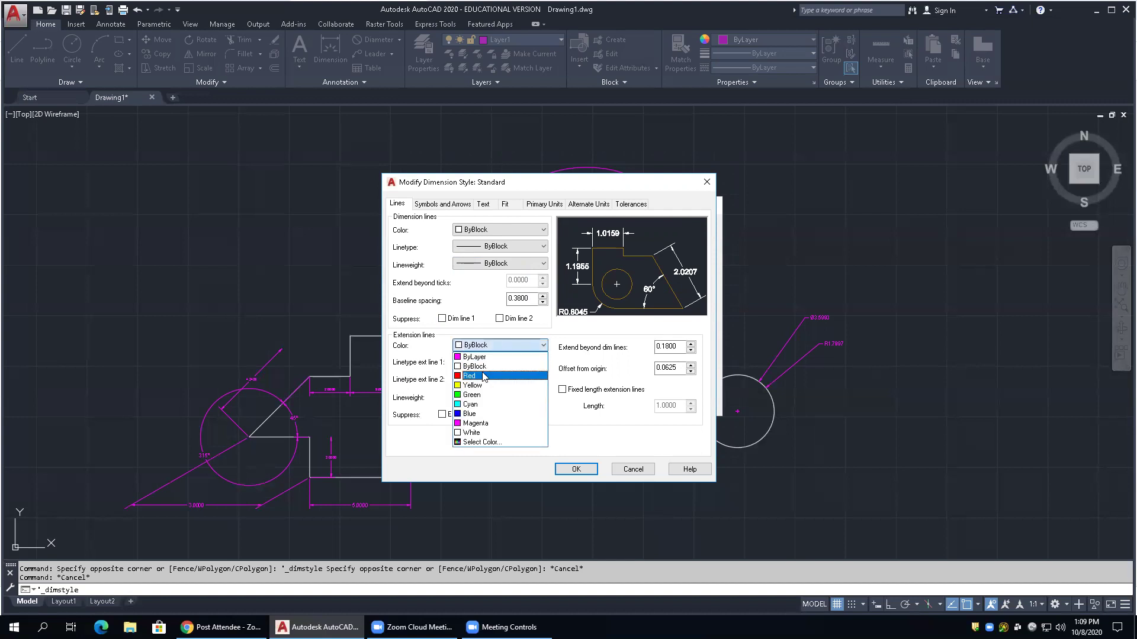
left_click(461, 376)
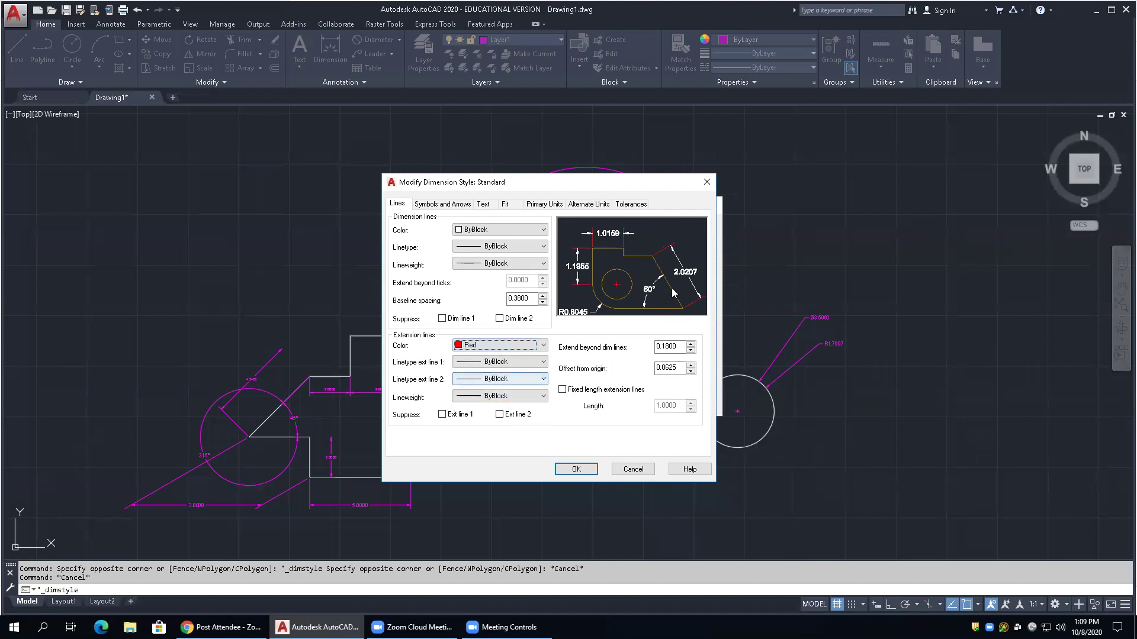
left_click(521, 346)
left_click(501, 366)
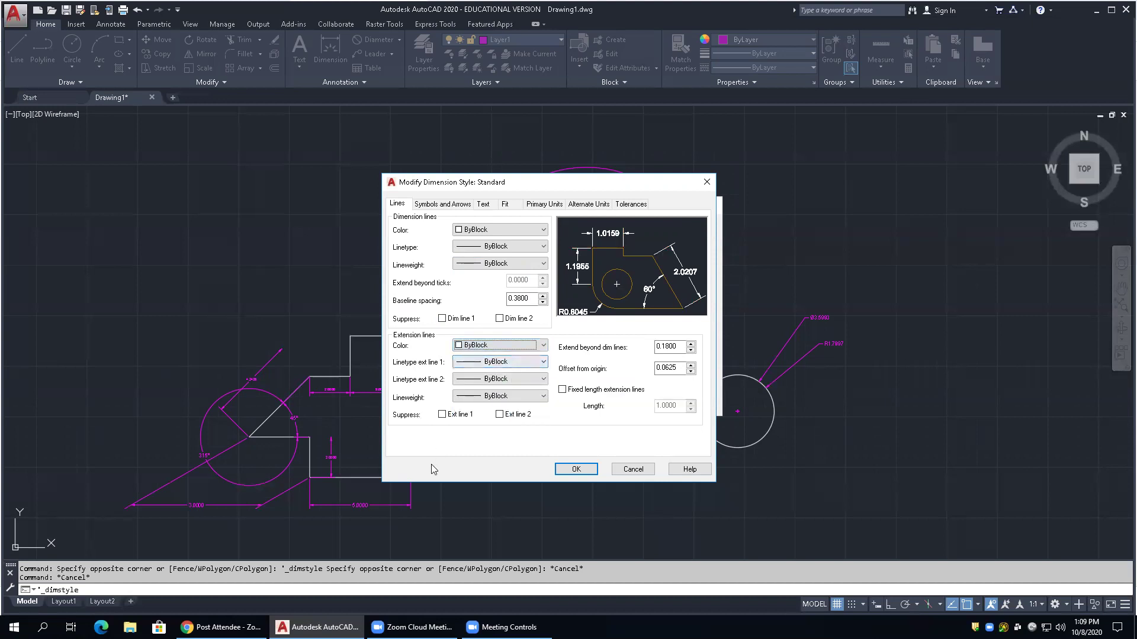
Try suppressing extension line 1 and extension line 2 individually, turning each suppression back off
left_click(442, 414)
left_click(443, 414)
left_click(499, 415)
left_click(500, 415)
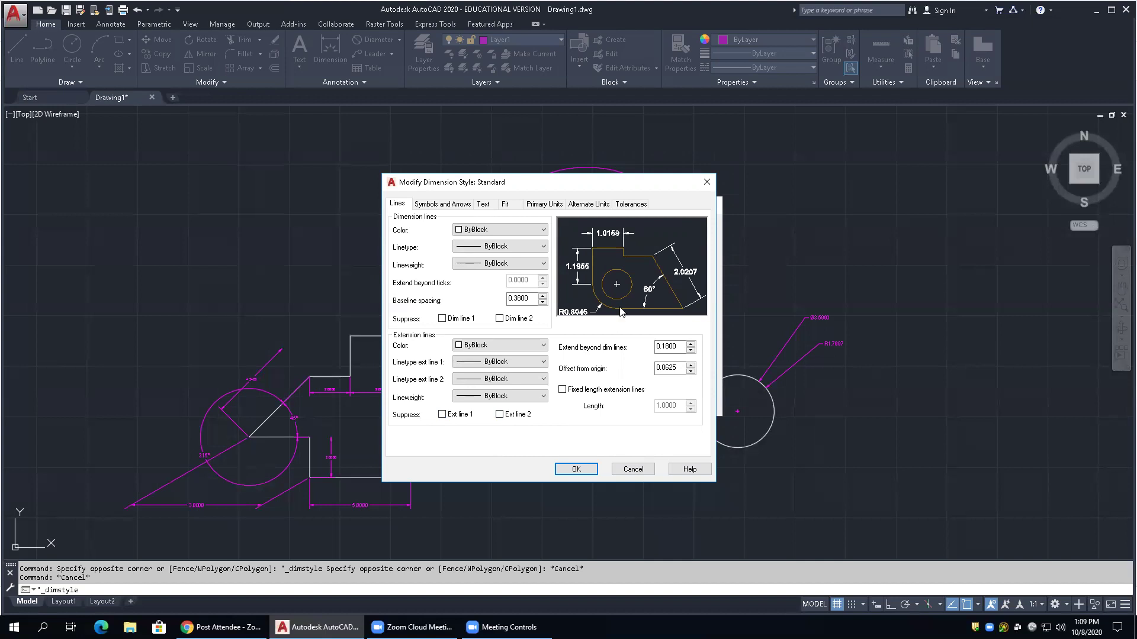
Examine the arrowhead types available for the Standard style's first arrowhead without changing the type
left_click(449, 207)
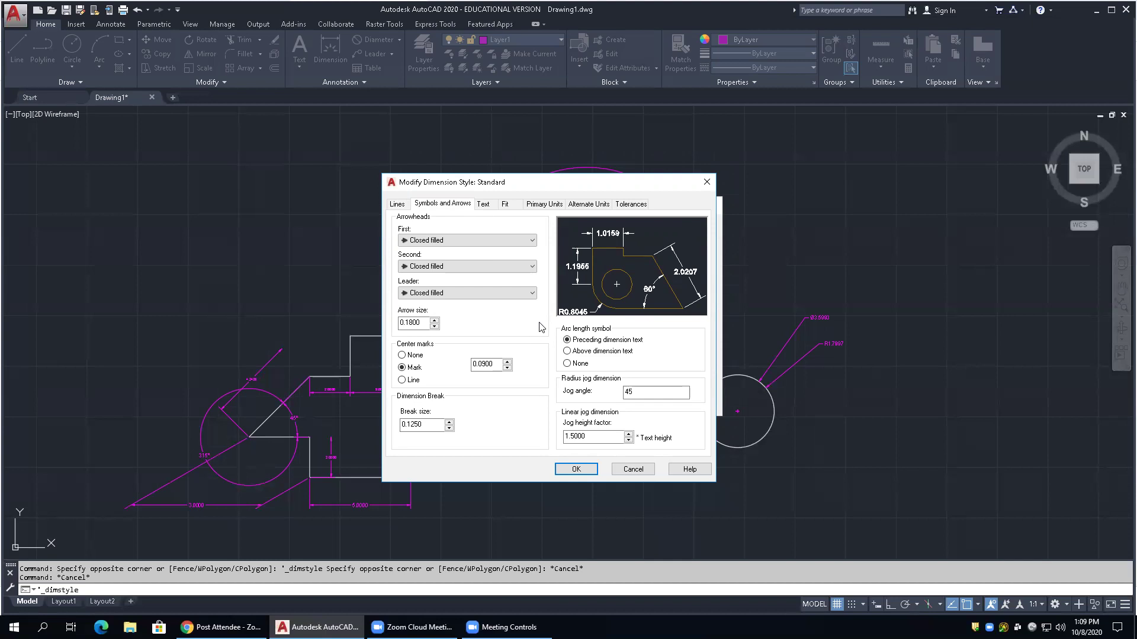
left_click(533, 242)
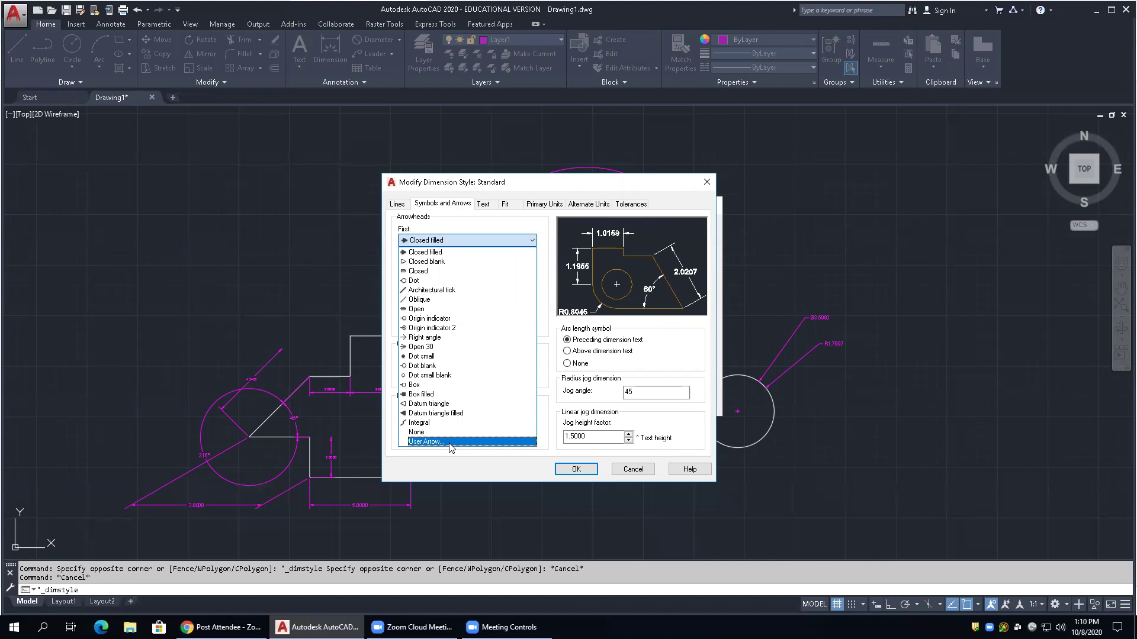
left_click(499, 229)
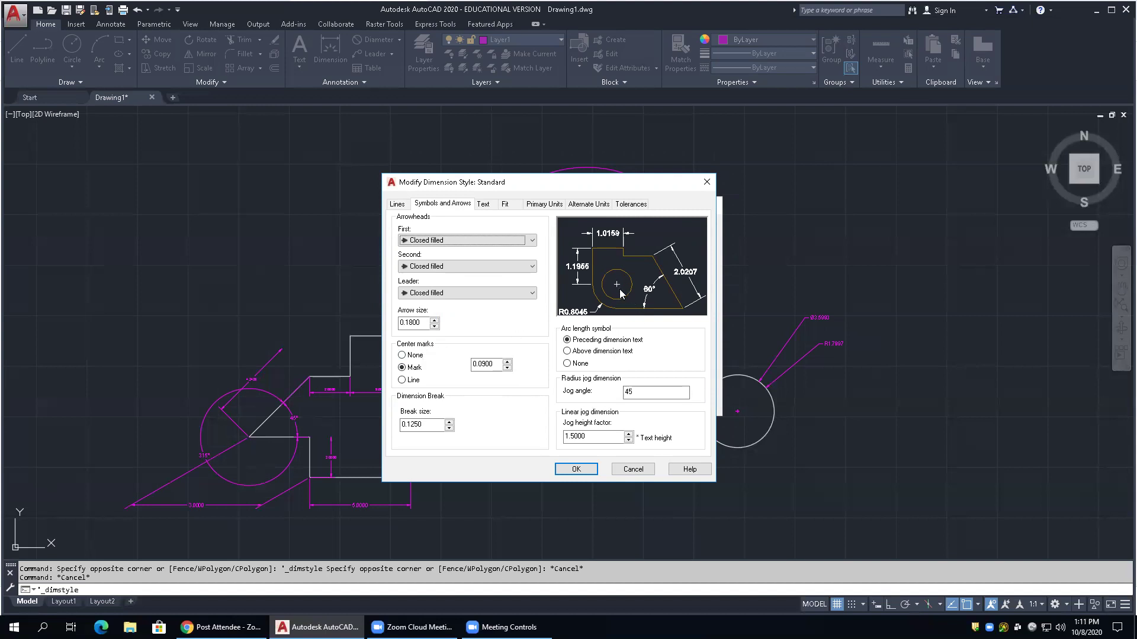
Compare the Line and None center marks, return to Mark, and set the arc length symbol to None
left_click(402, 381)
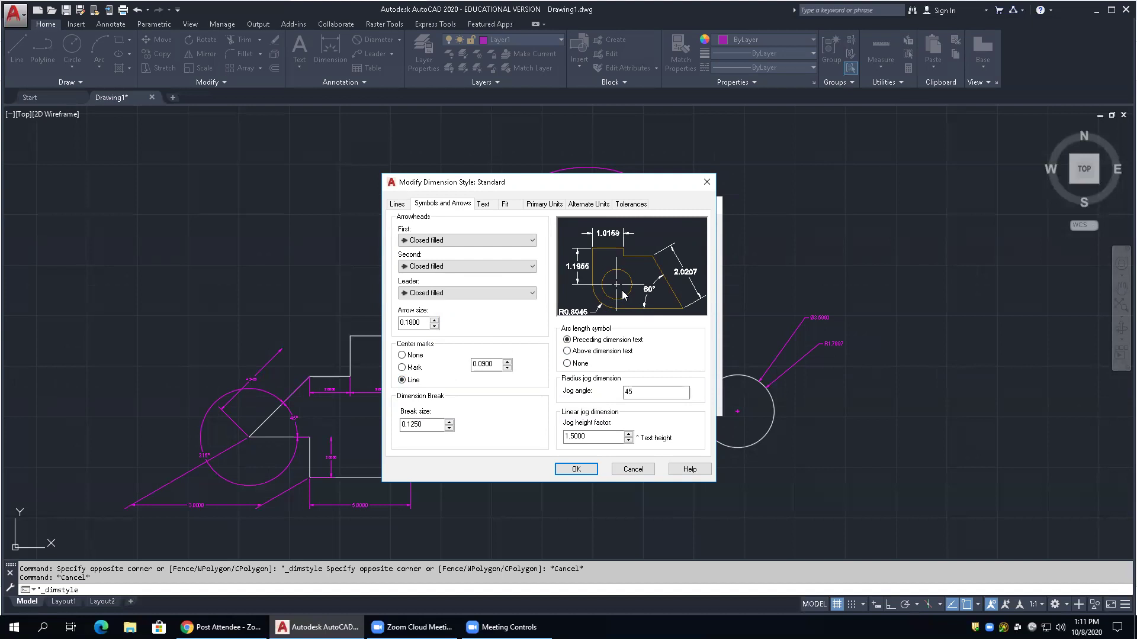
left_click(402, 368)
left_click(402, 355)
left_click(402, 368)
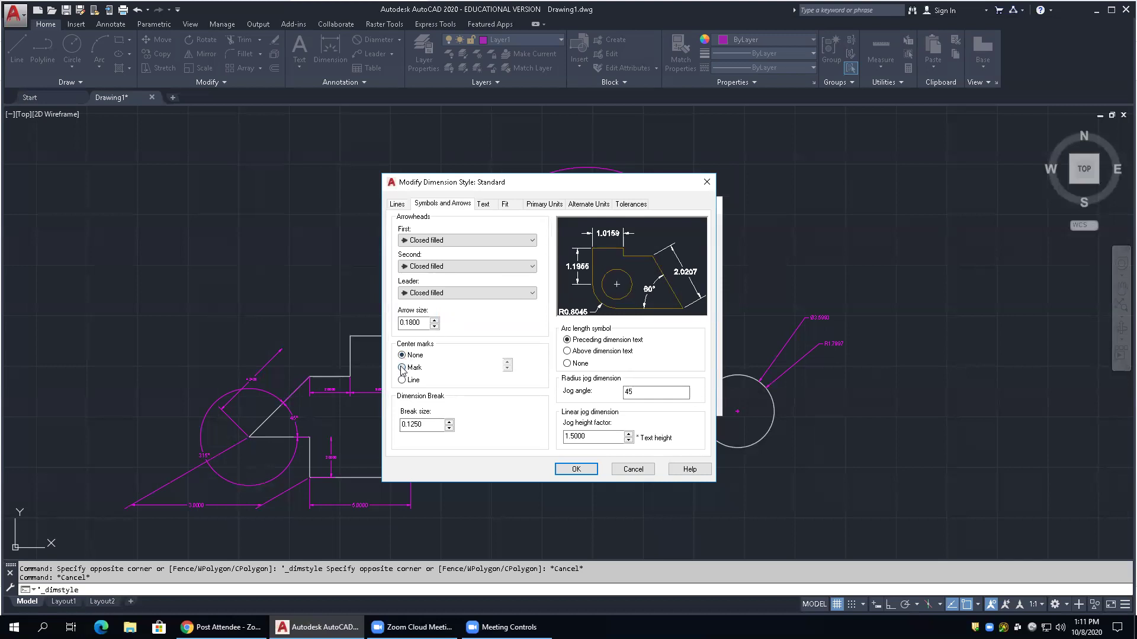
left_click(402, 380)
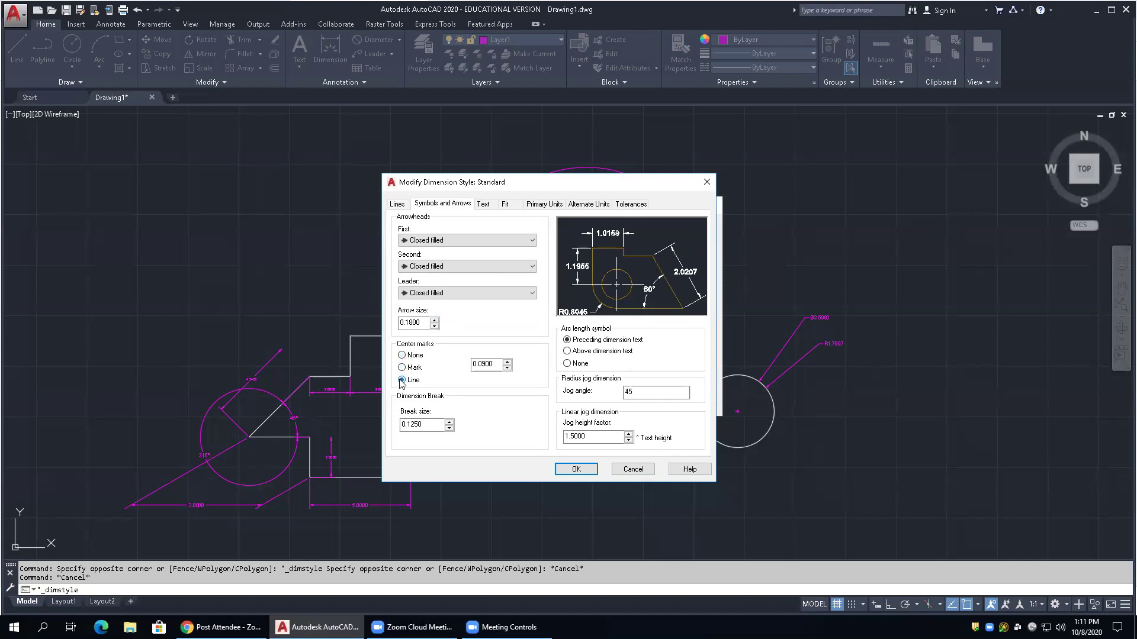
left_click(402, 367)
left_click(567, 364)
Examine the dimension text settings, the available text styles and the Text Style dialog, cancelling that dialog without changes
left_click(489, 204)
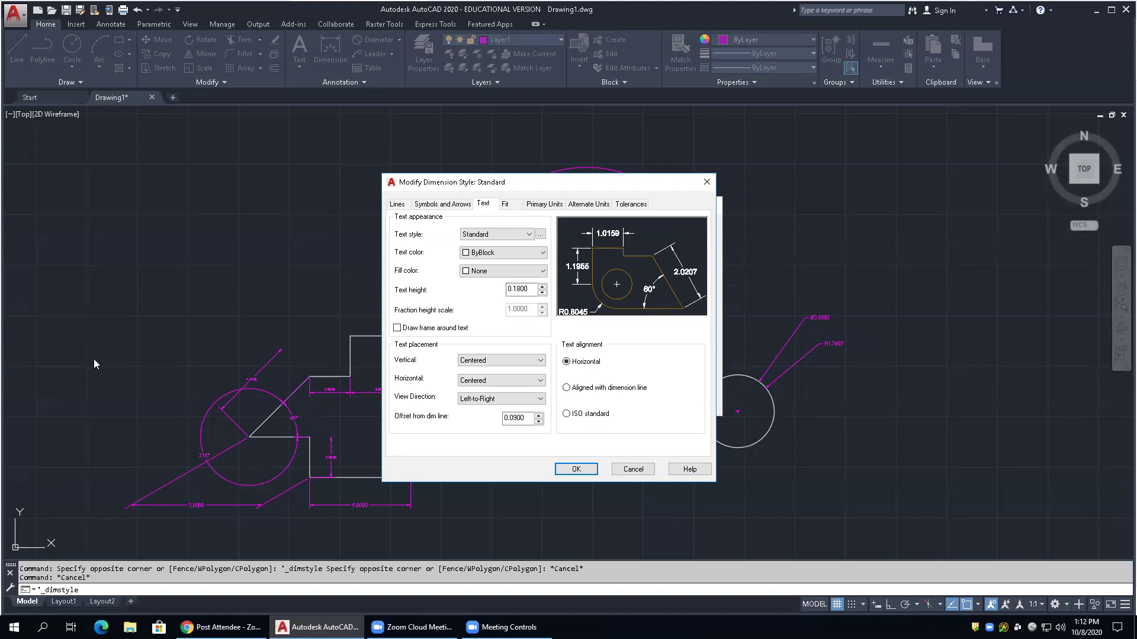
left_click(529, 237)
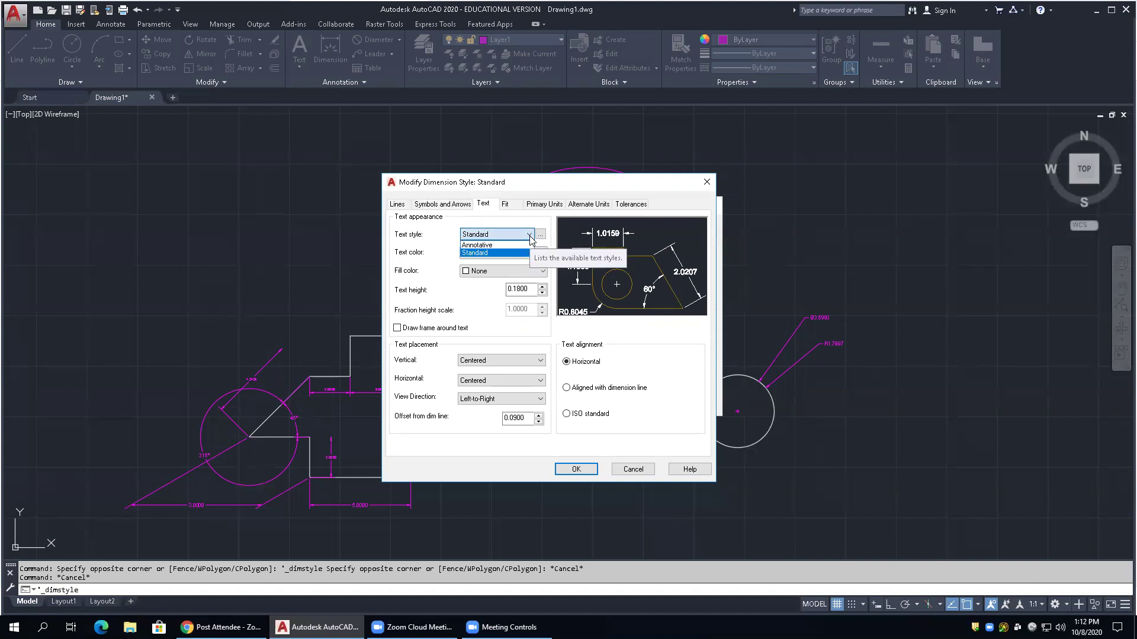
left_click(519, 235)
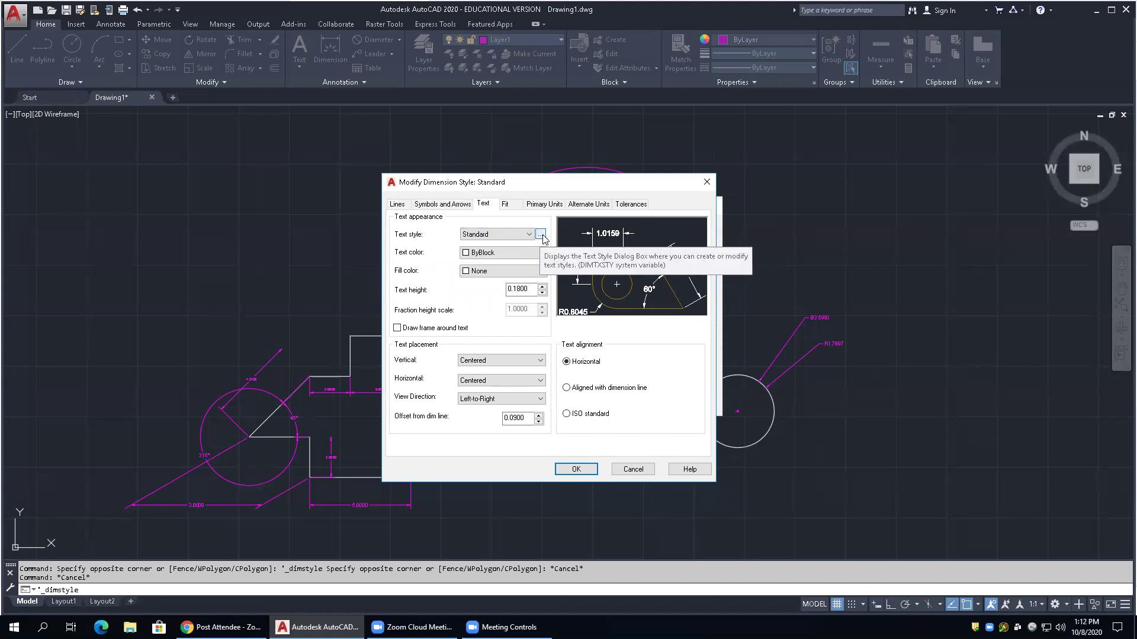
left_click(540, 234)
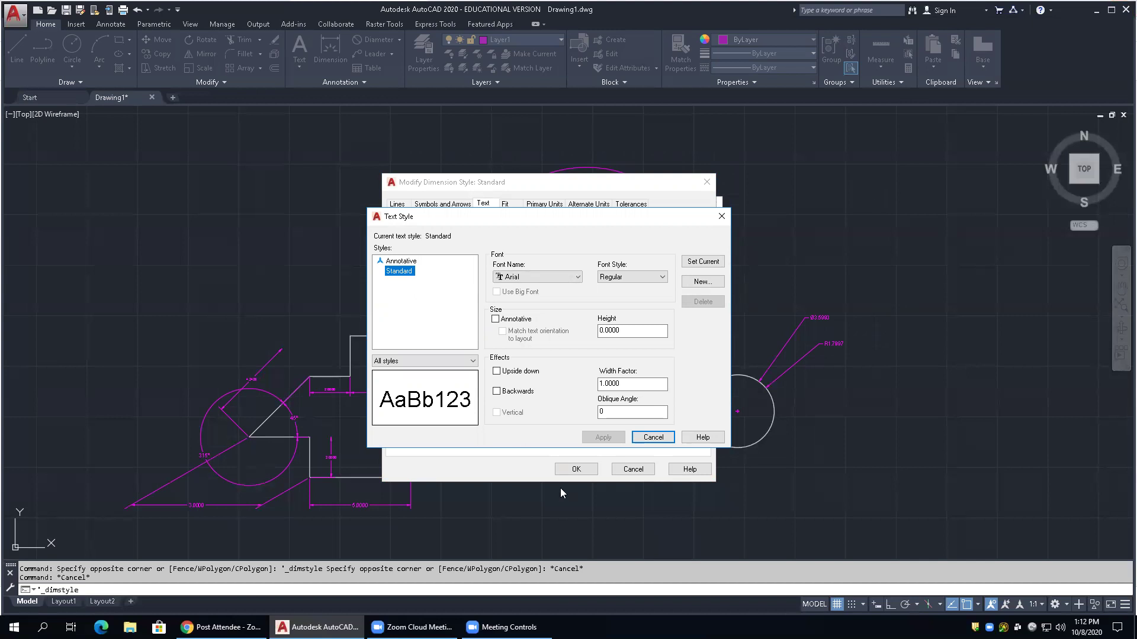
left_click(655, 439)
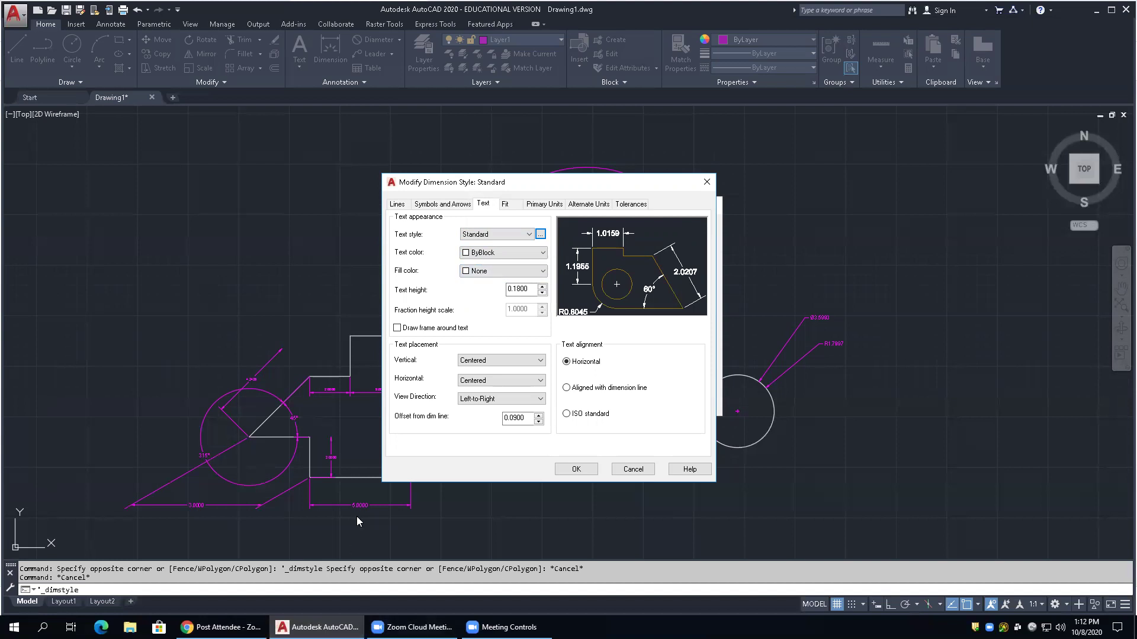
Try the Above, Centered and Outside vertical text placements for the Standard style, ending on Above
double_click(518, 289)
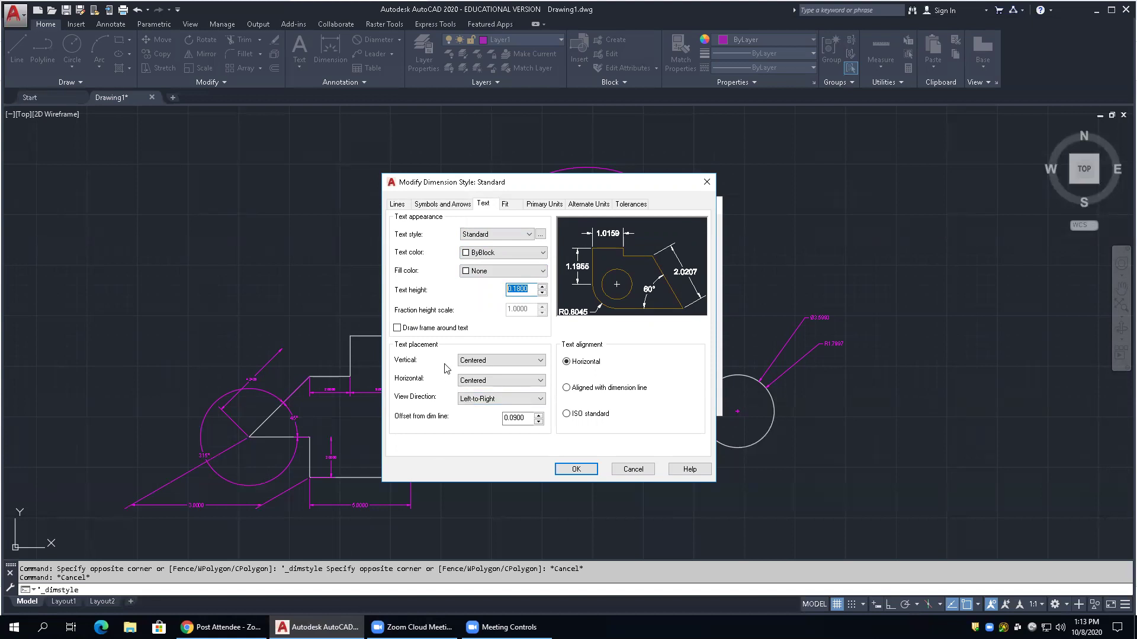
left_click(497, 361)
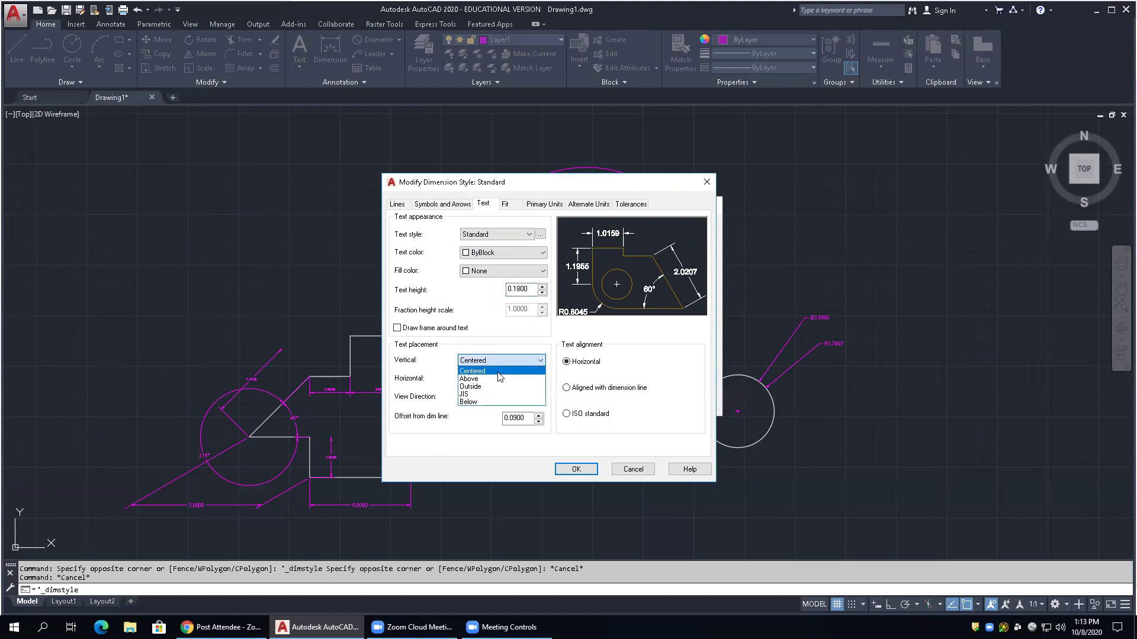
left_click(469, 379)
left_click(543, 361)
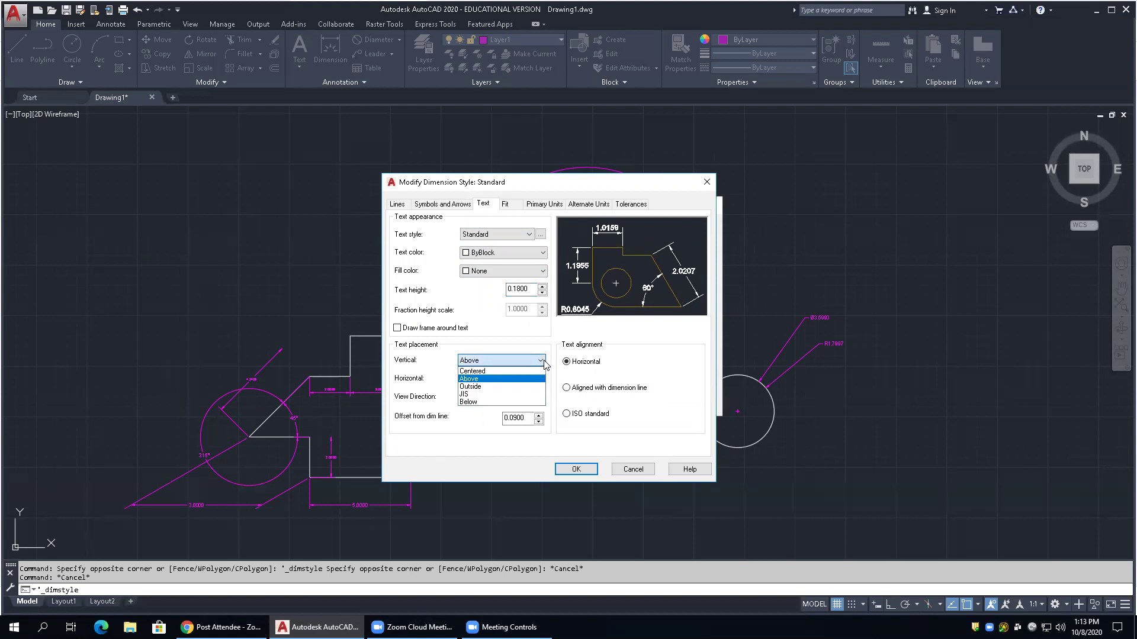
left_click(486, 371)
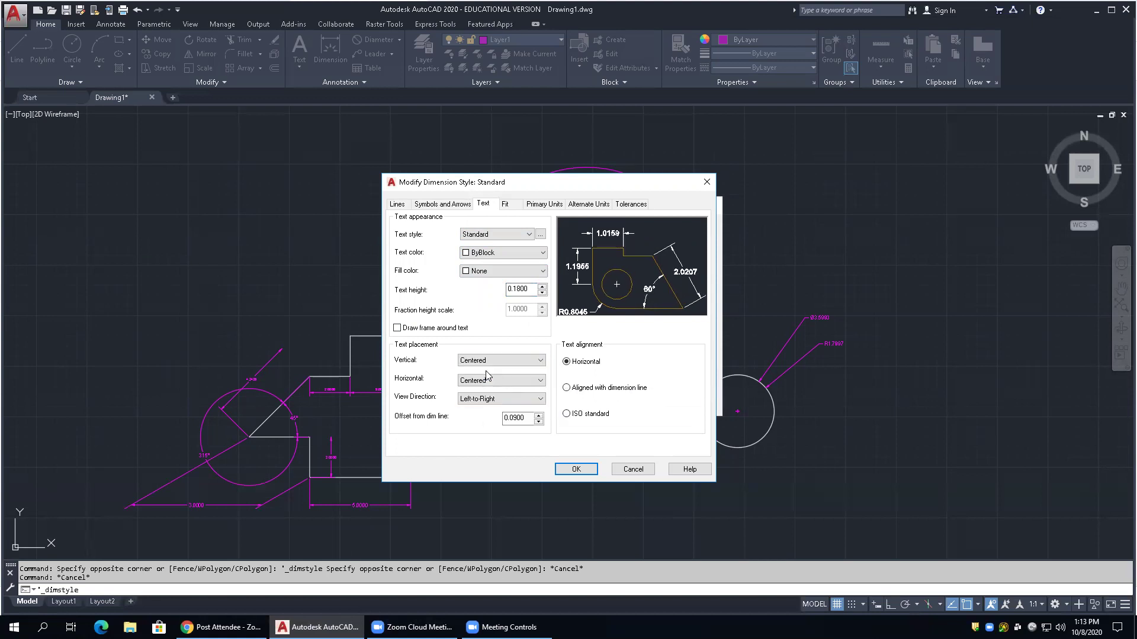
left_click(497, 360)
left_click(472, 388)
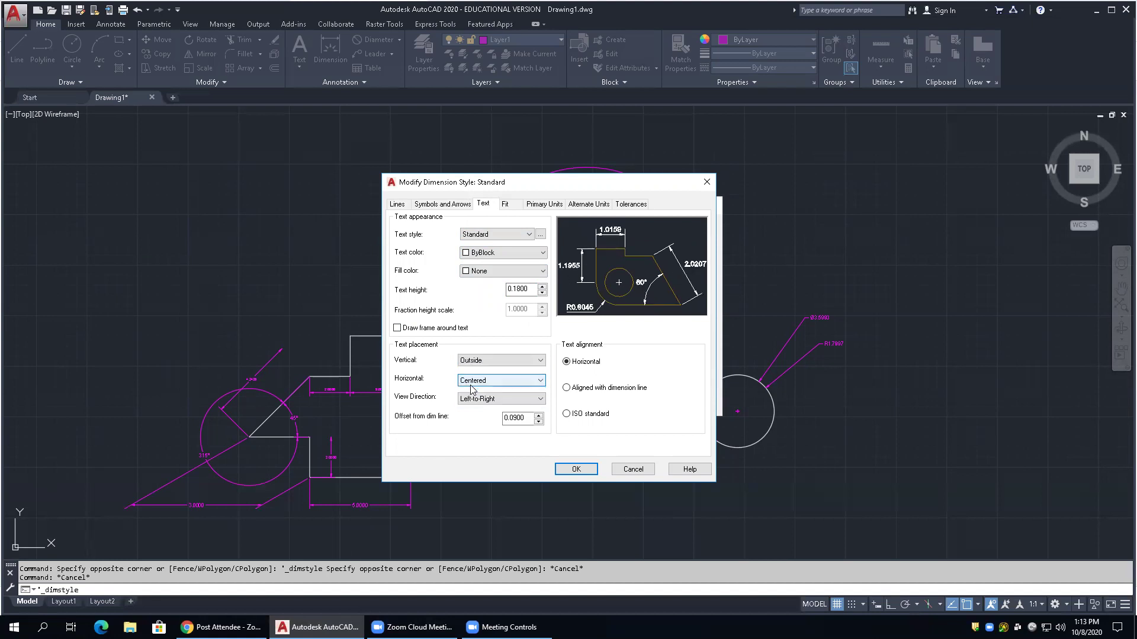
left_click(474, 360)
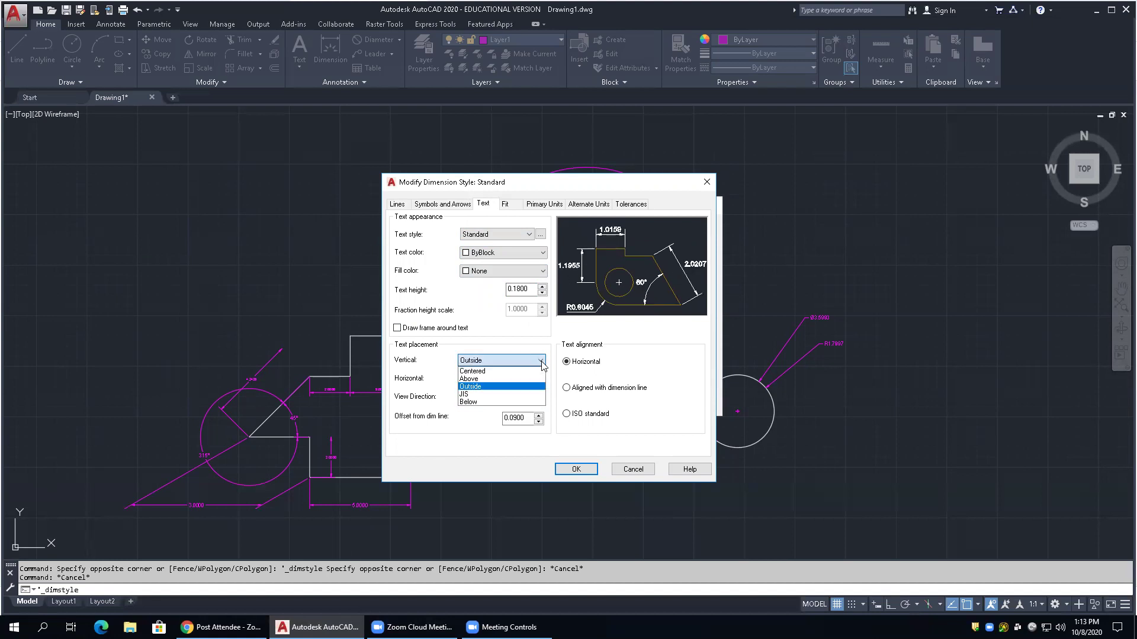
left_click(473, 379)
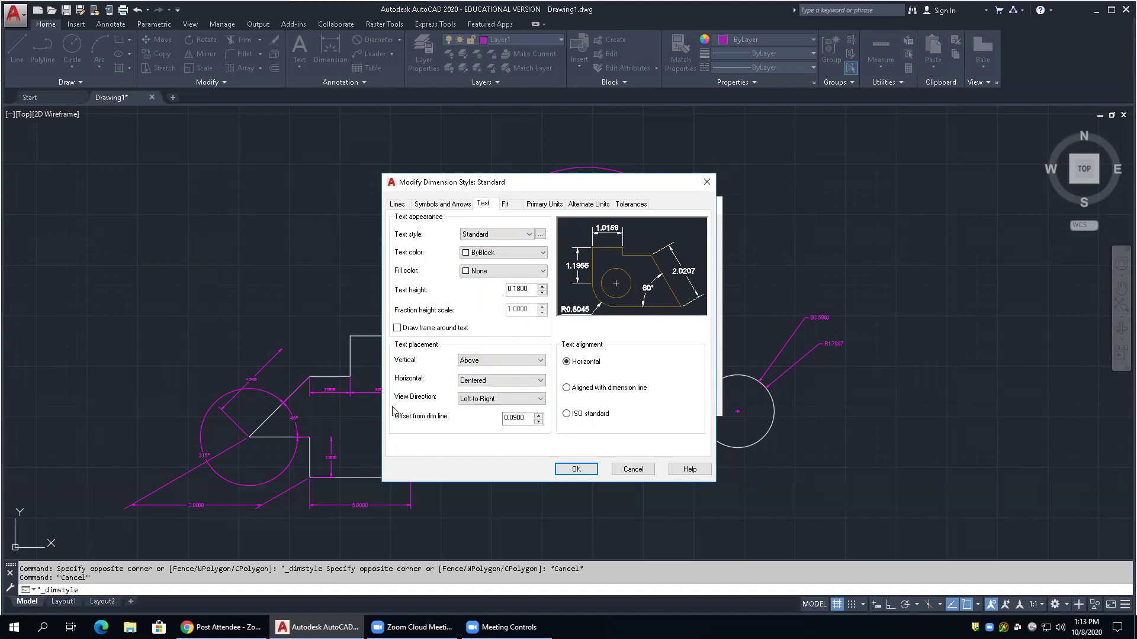
Try the At Ext Line 1 horizontal text placement and return it to Centered
left_click(536, 381)
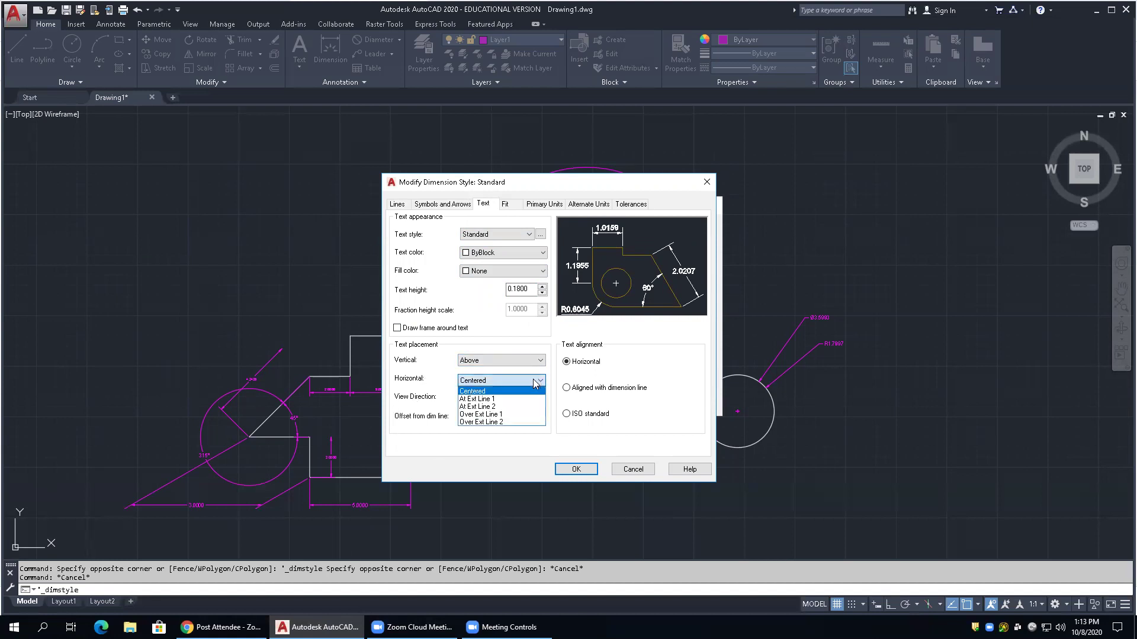
left_click(500, 400)
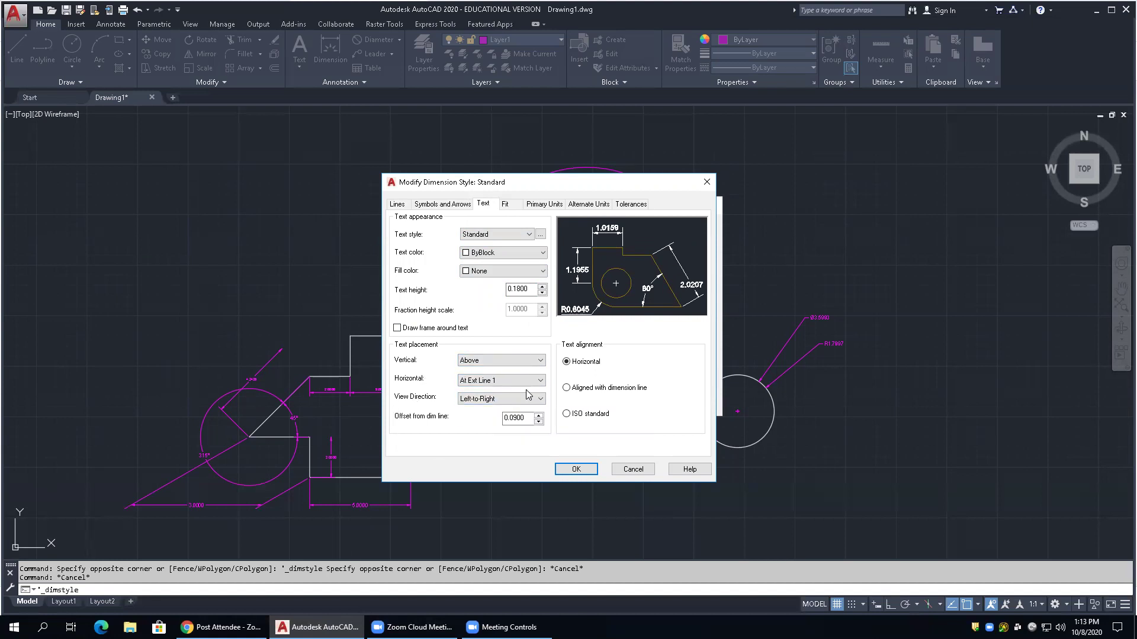
left_click(491, 381)
left_click(485, 393)
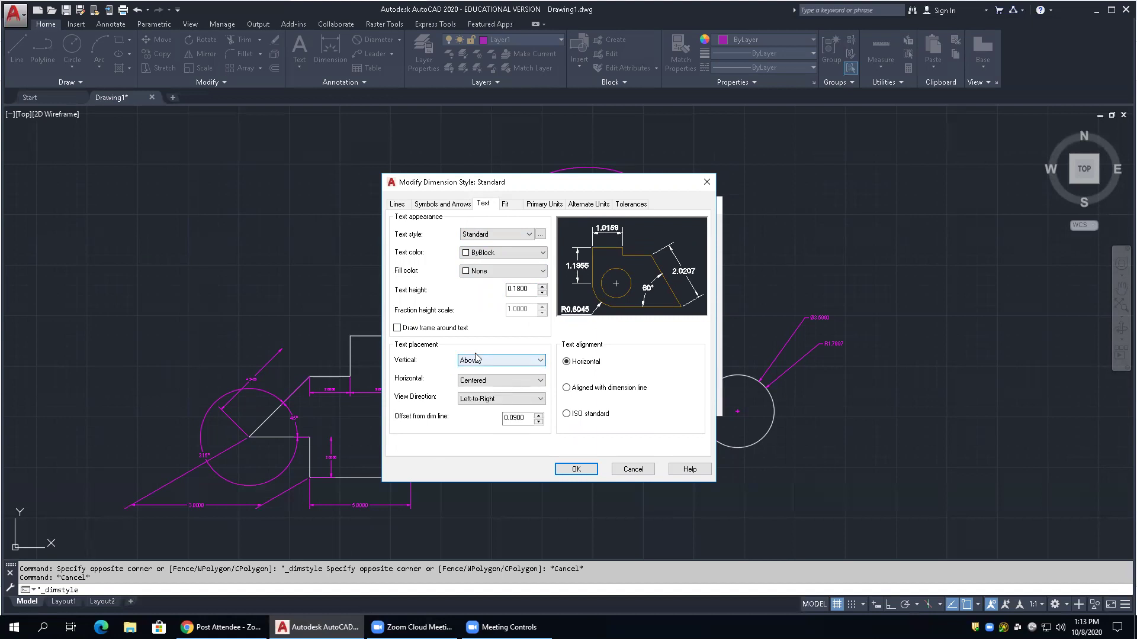
Review the Standard style's fit options and try scaling dimensions to layout
left_click(505, 204)
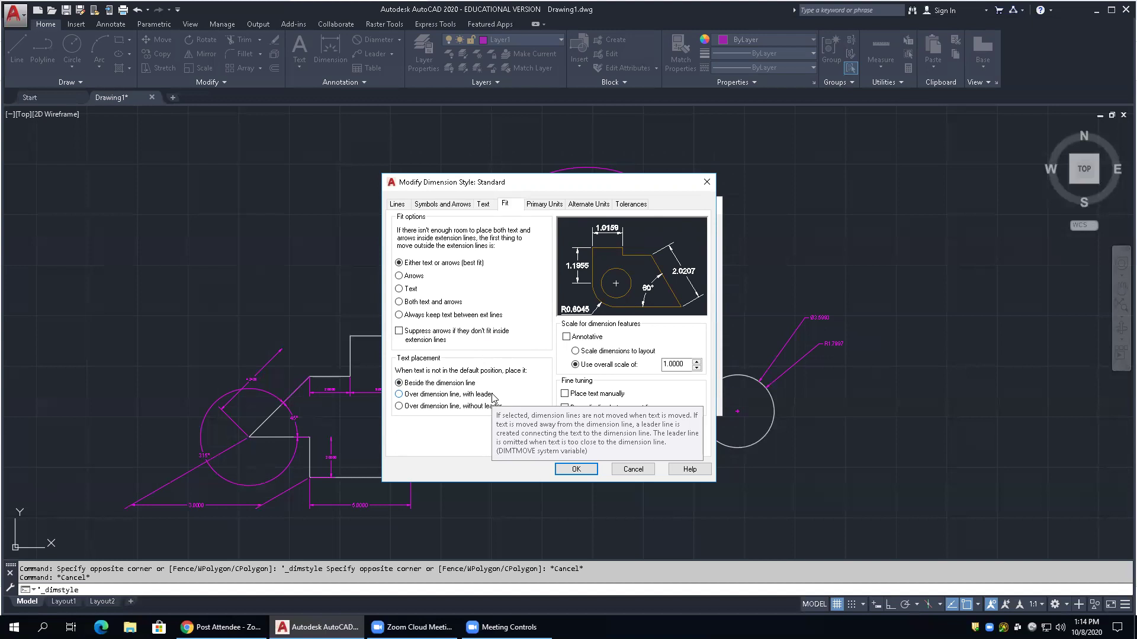
left_click(575, 350)
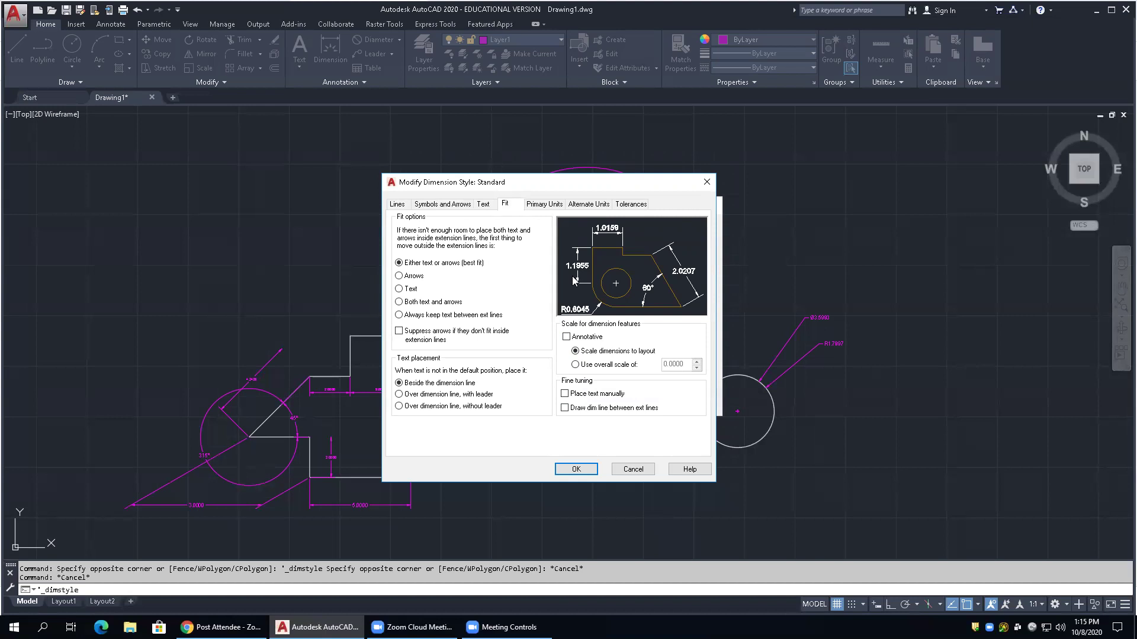
Examine the linear and angular unit formats in the primary units settings, then cancel the Standard style modifications
left_click(543, 205)
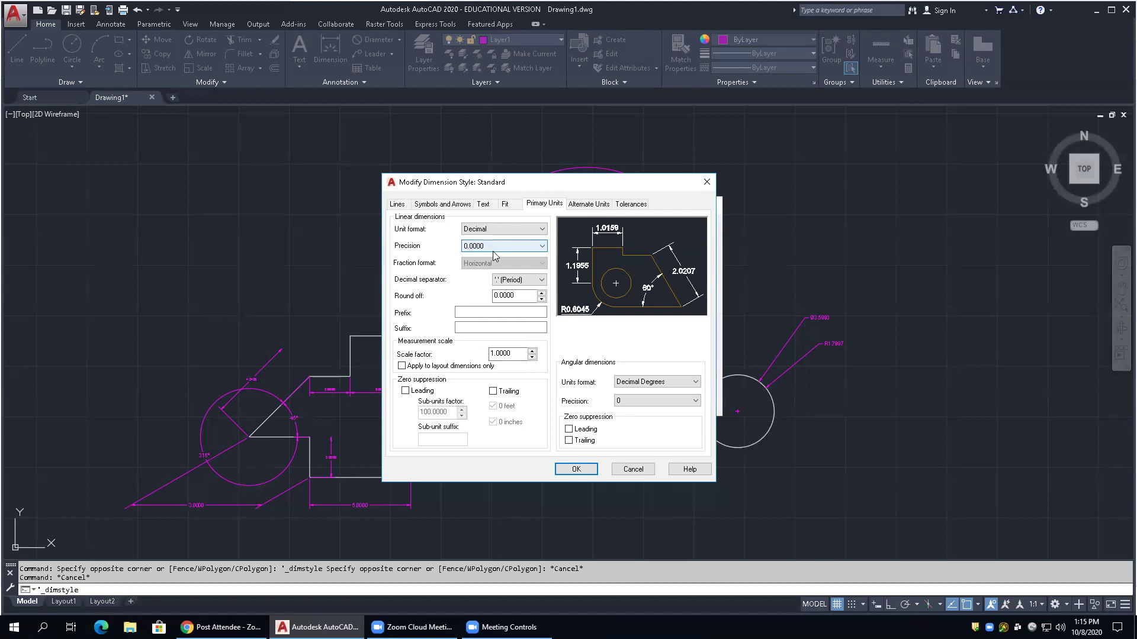
left_click(541, 230)
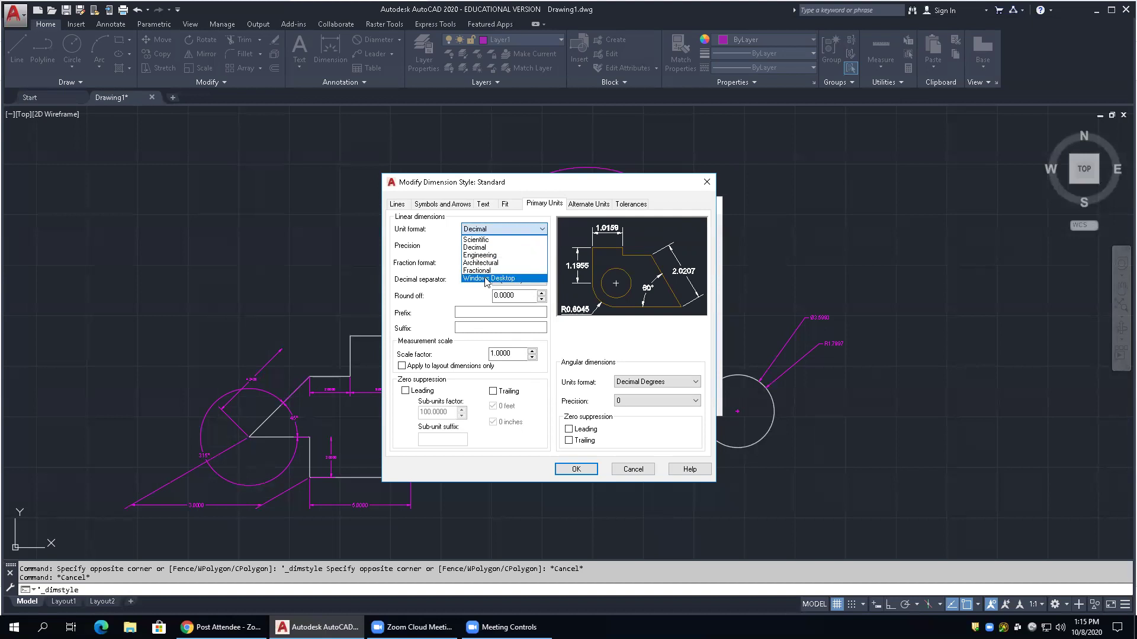
left_click(480, 232)
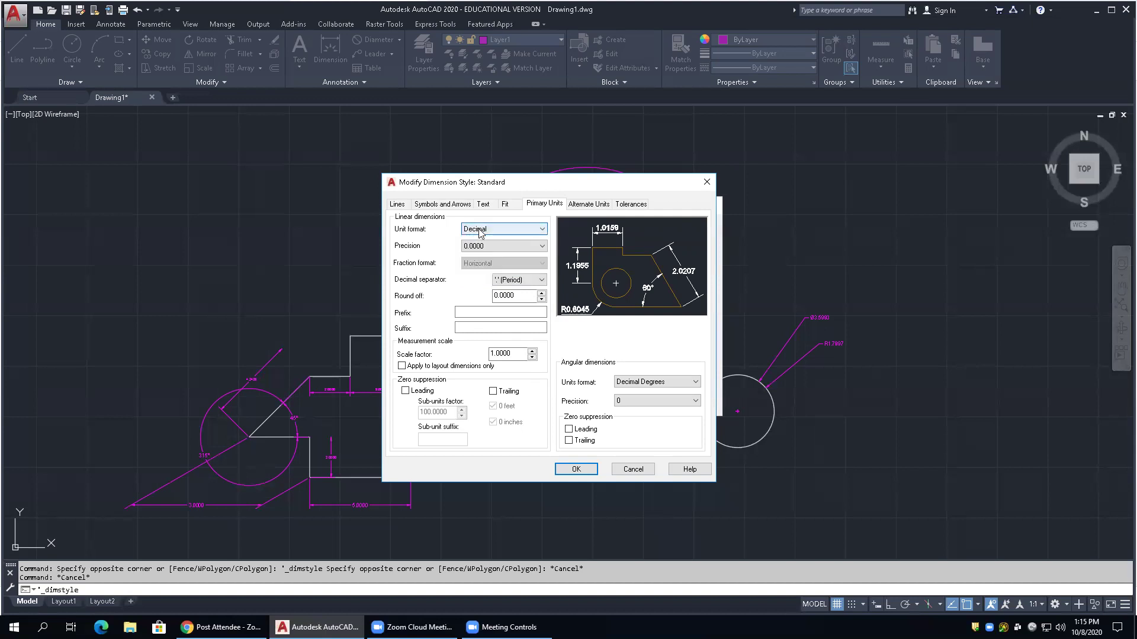
left_click(693, 383)
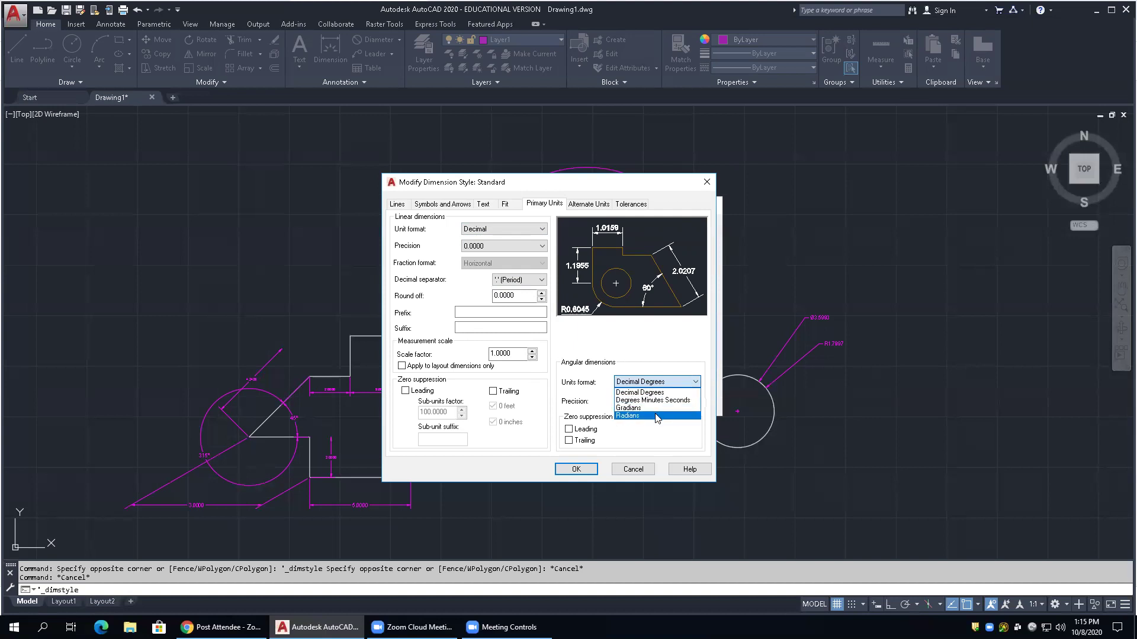
left_click(667, 382)
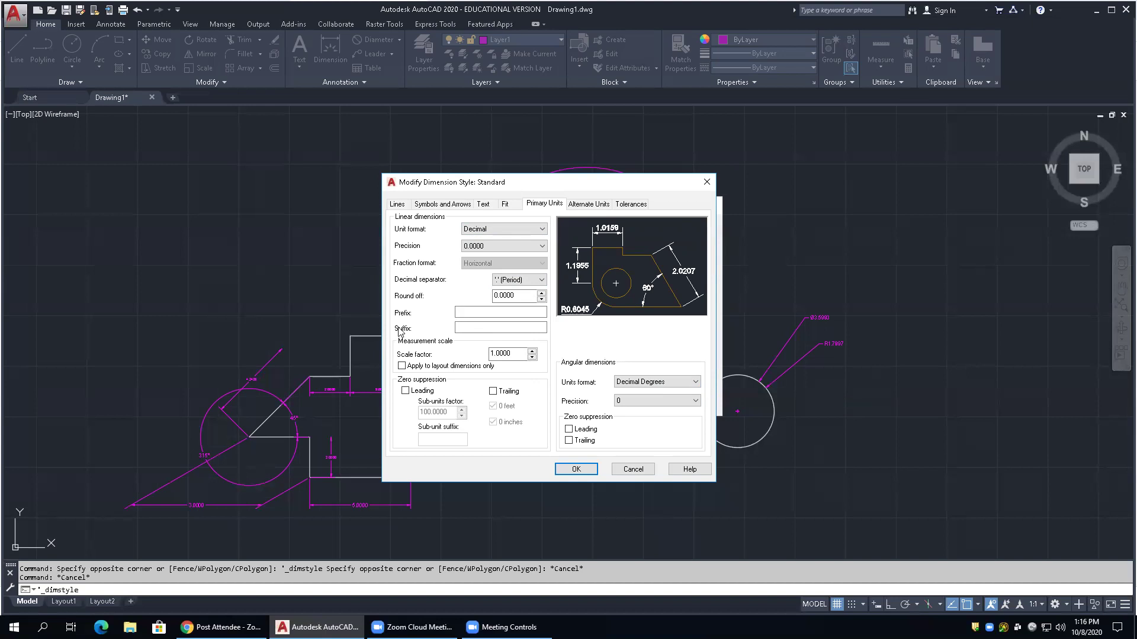
left_click(477, 329)
left_click(629, 469)
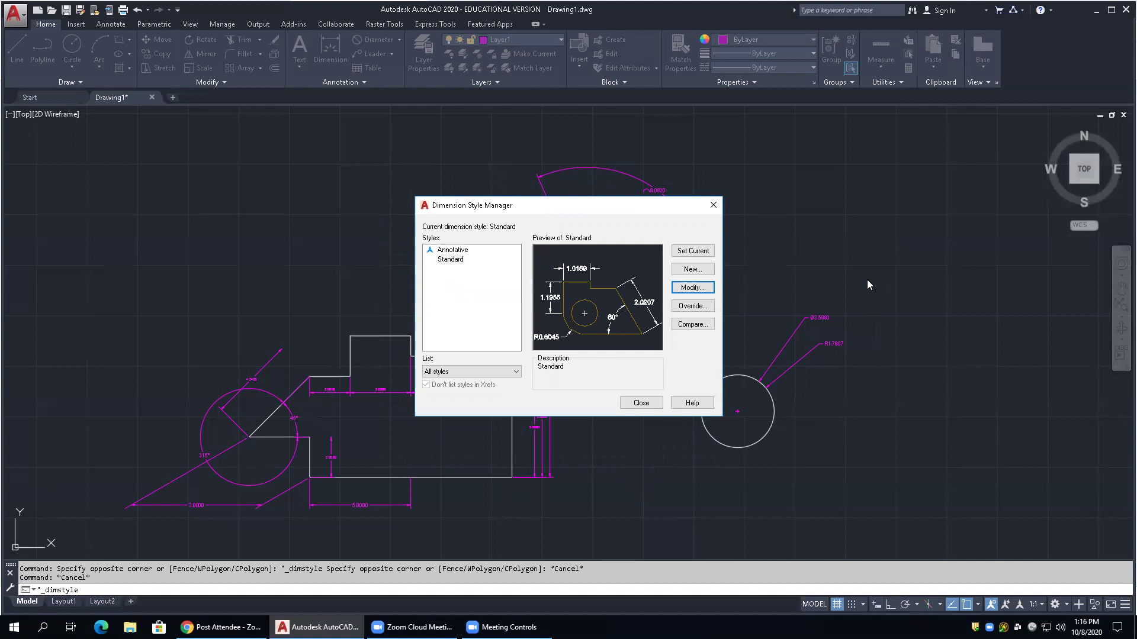
Create a new dimension style named EMET 110 based on Standard for all dimensions
left_click(705, 272)
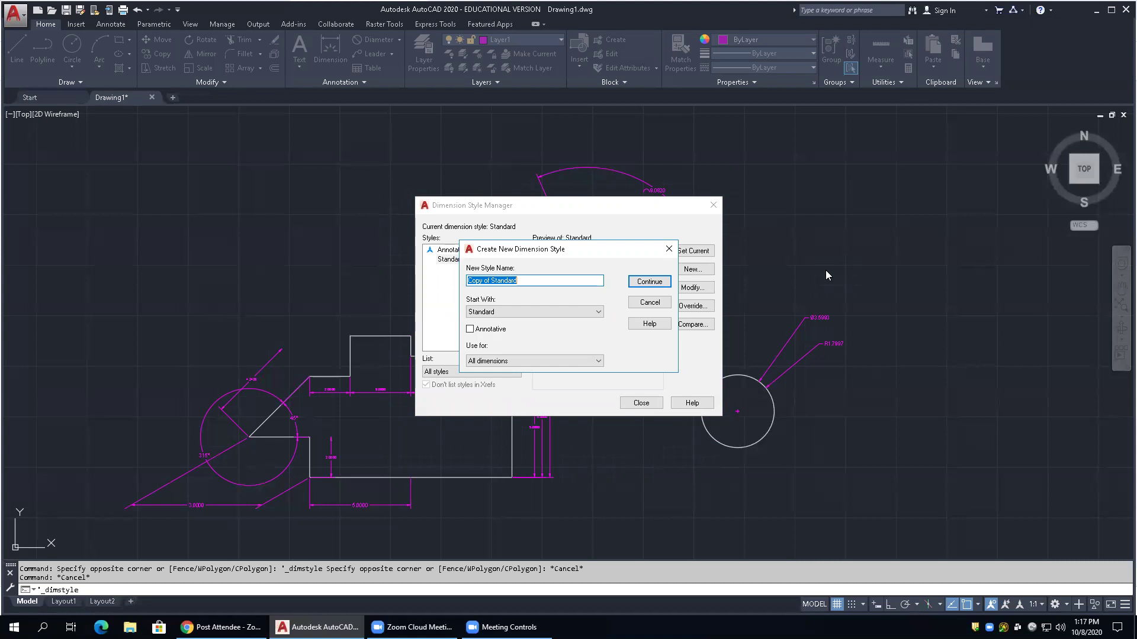
type("EMET 110")
left_click(643, 284)
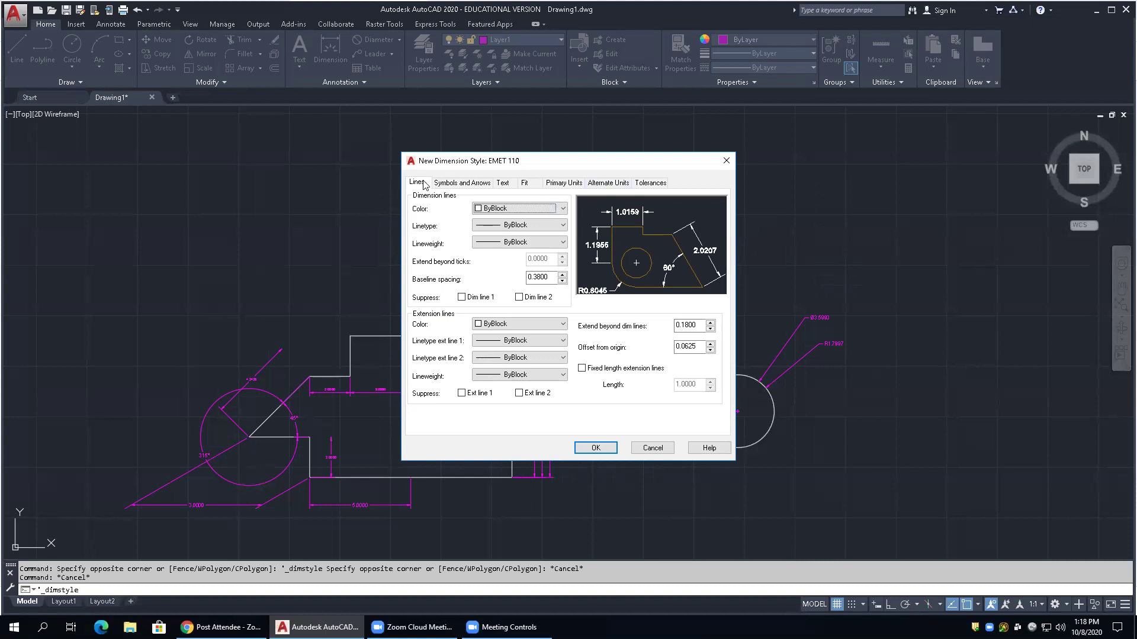
Set the EMET 110 style's dimension line color to Red and its extension line color to Green
left_click(560, 210)
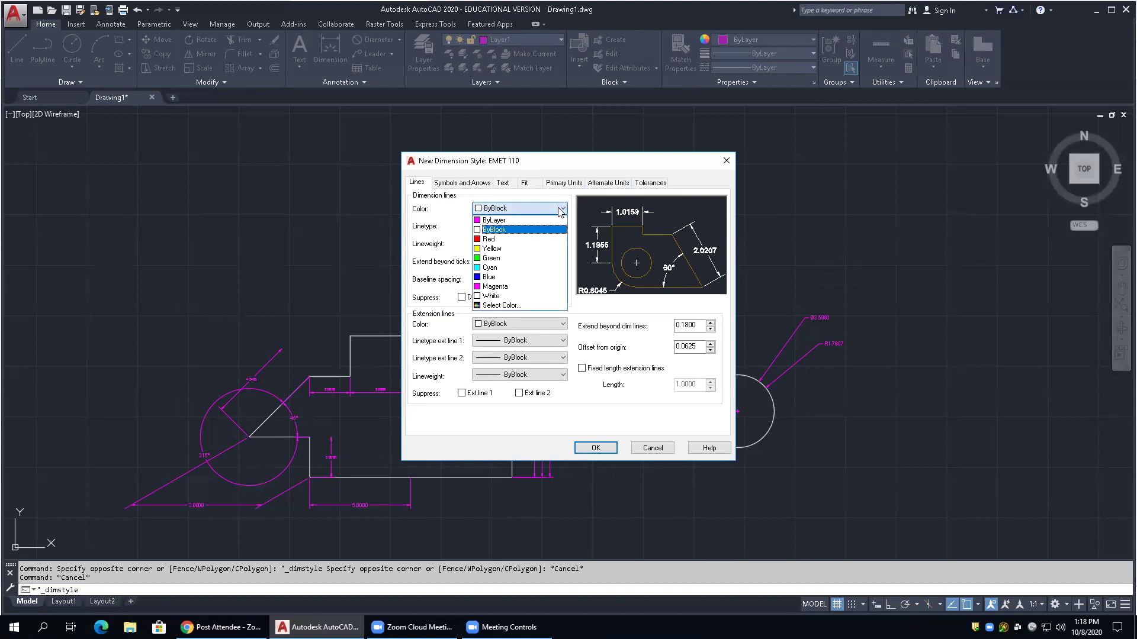
left_click(487, 239)
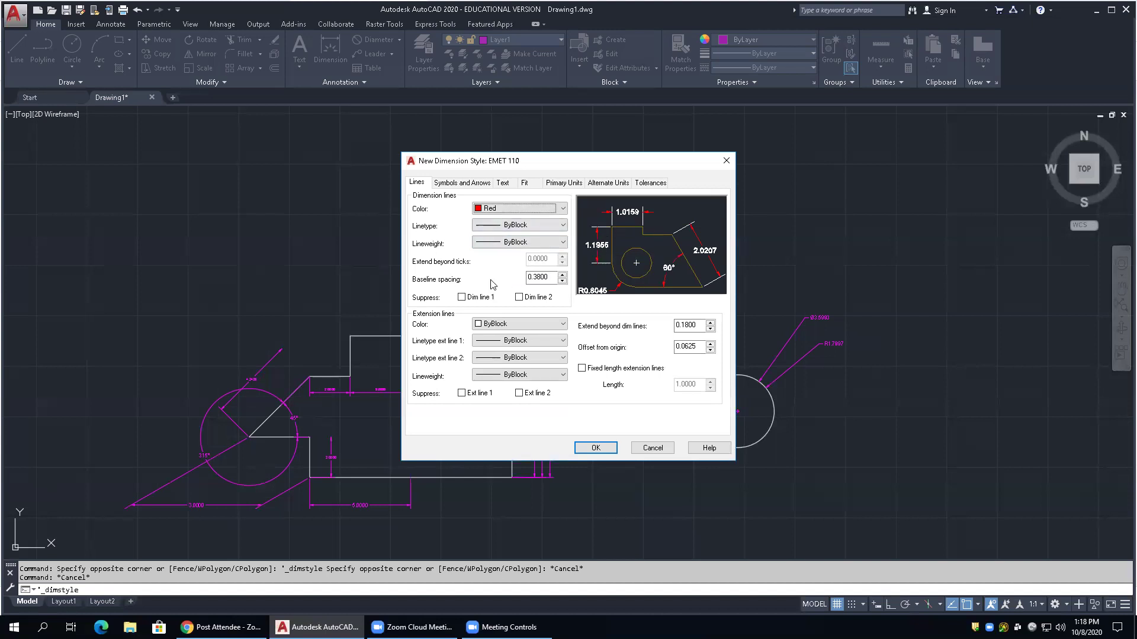
left_click(517, 324)
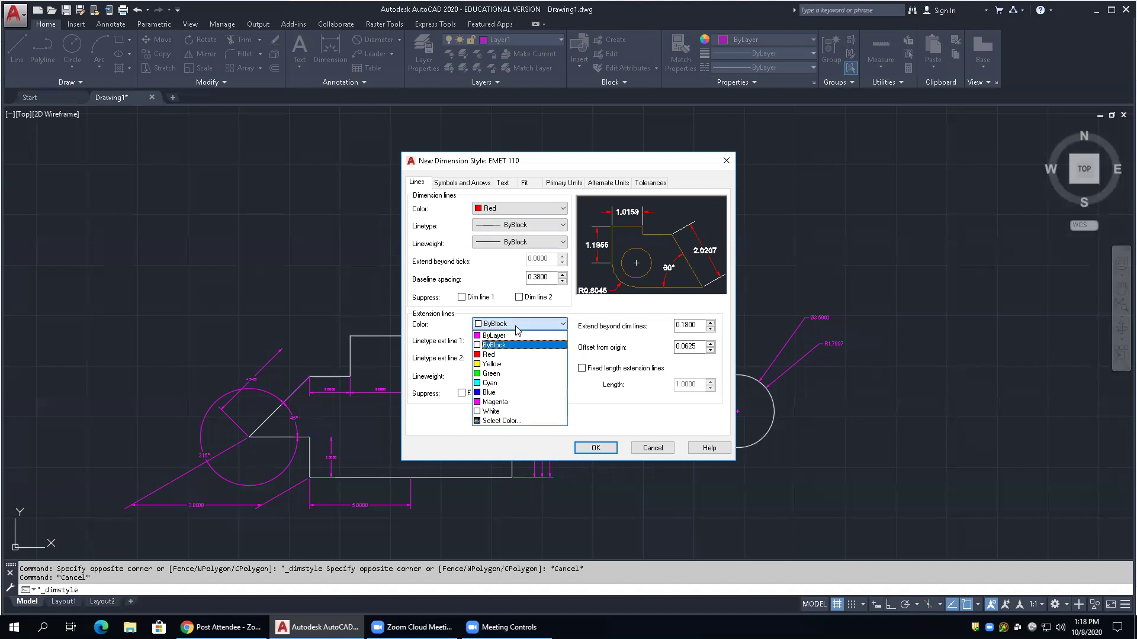
left_click(515, 373)
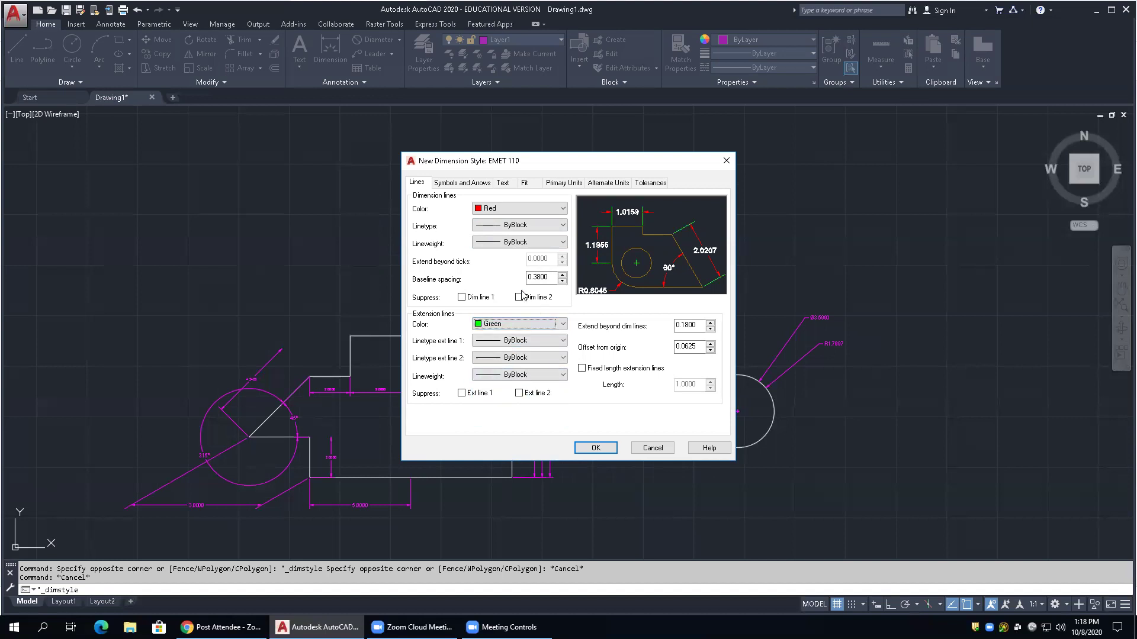
Set the EMET 110 style's first arrowhead to Dot, second arrowhead to Closed filled, and arrow size to 0.125
left_click(468, 183)
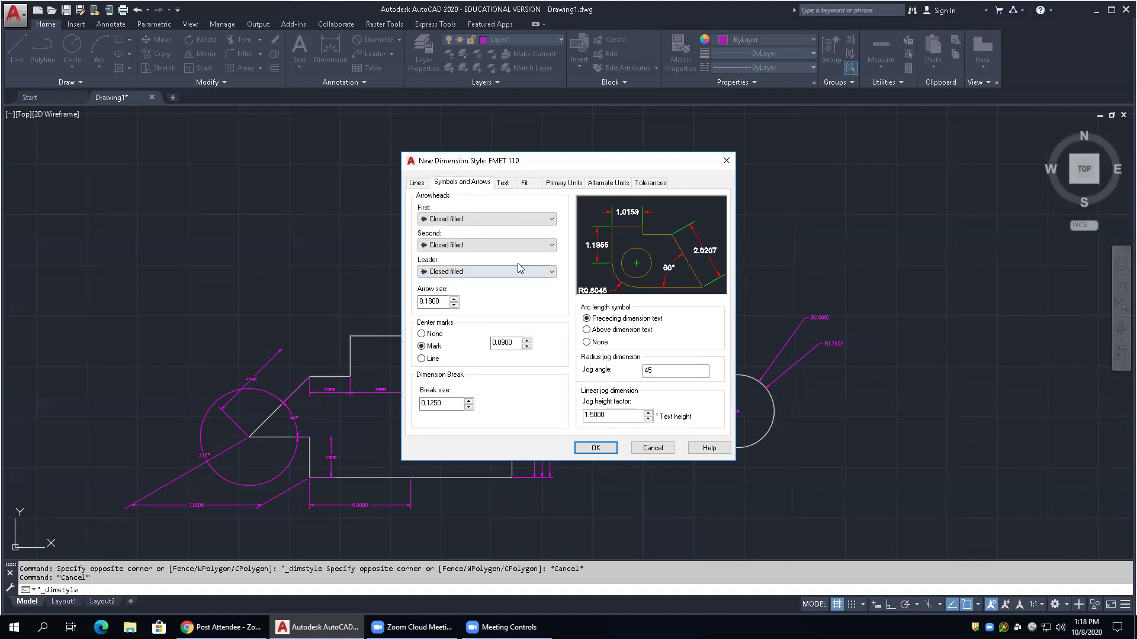
left_click(552, 219)
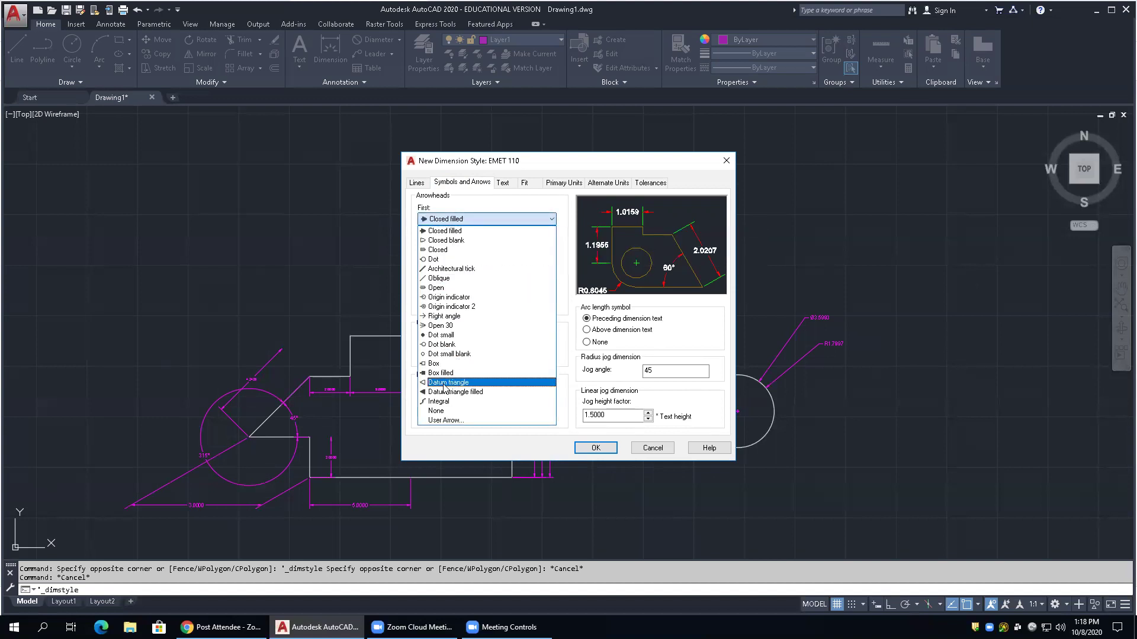
left_click(446, 260)
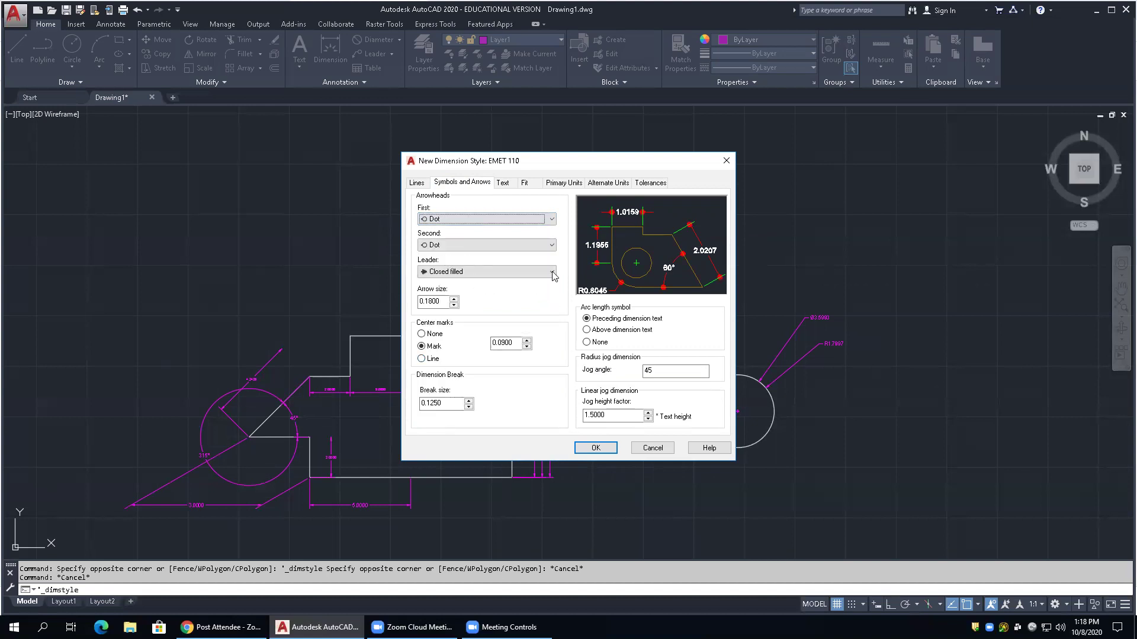
left_click(551, 245)
left_click(487, 257)
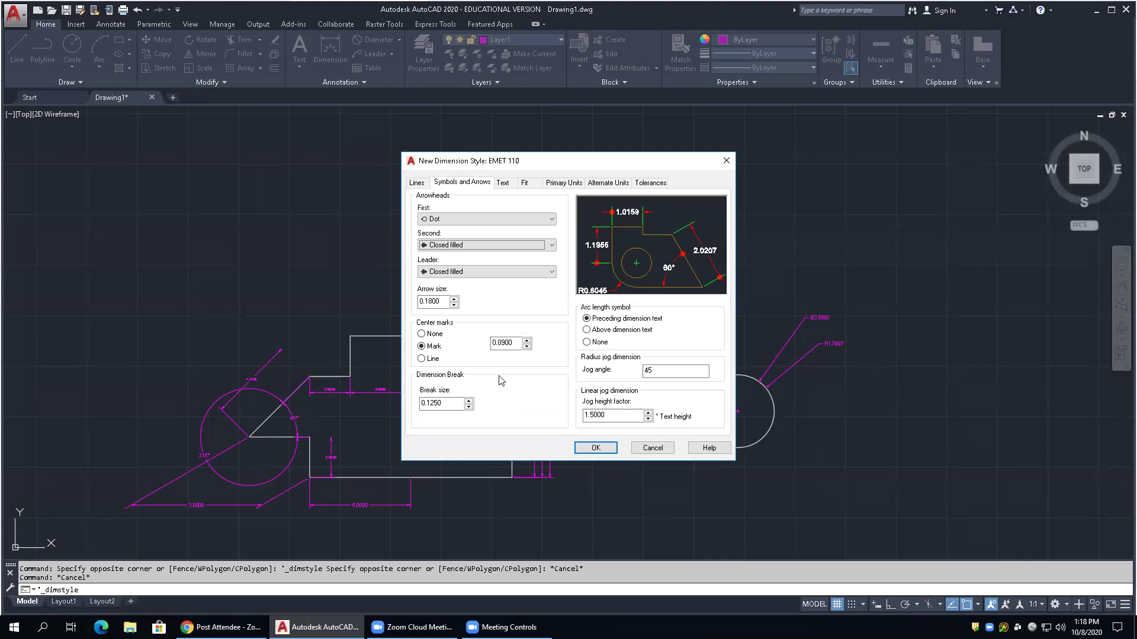
left_click_drag(447, 302, 388, 294)
type(".125")
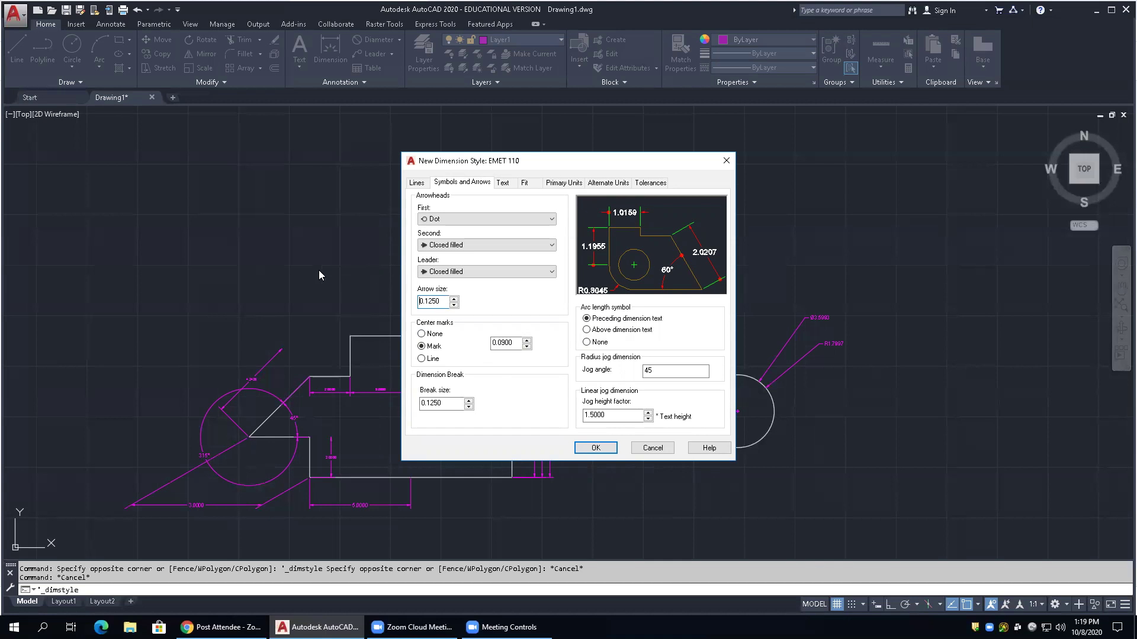
Create a new text style named style1 from the EMET 110 style's dimension text settings
left_click(502, 182)
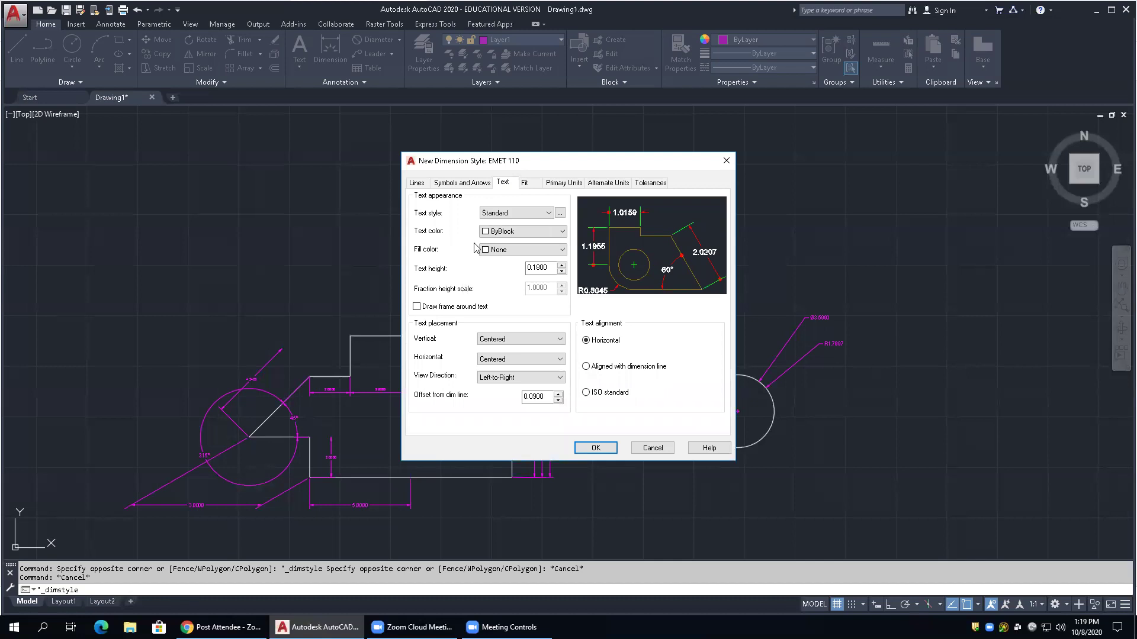
left_click(560, 214)
left_click(721, 260)
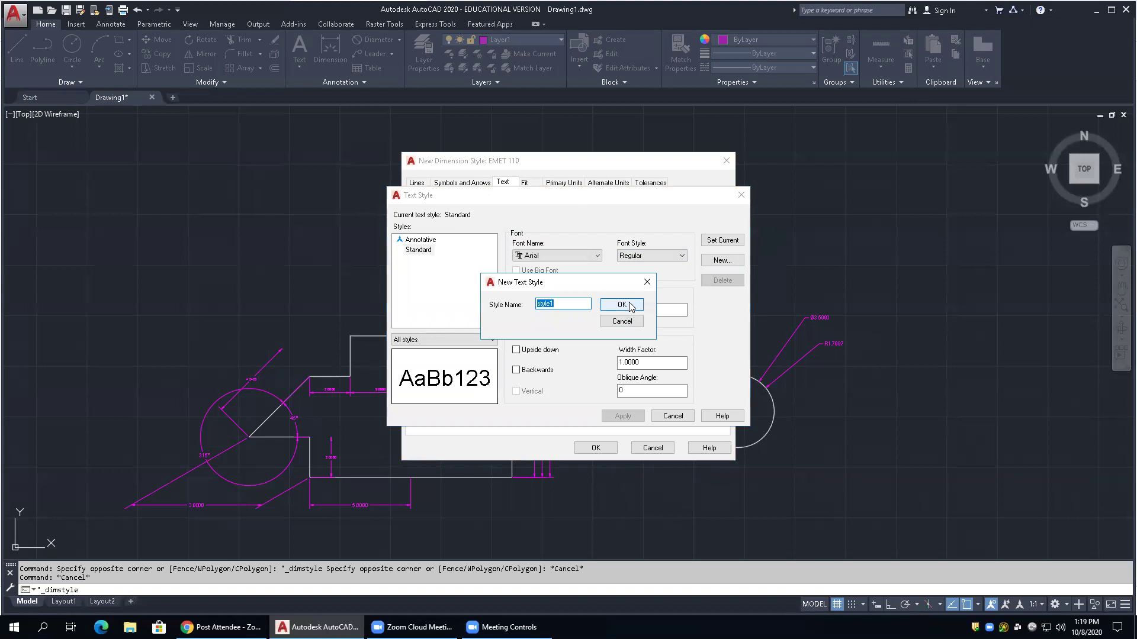
left_click(621, 305)
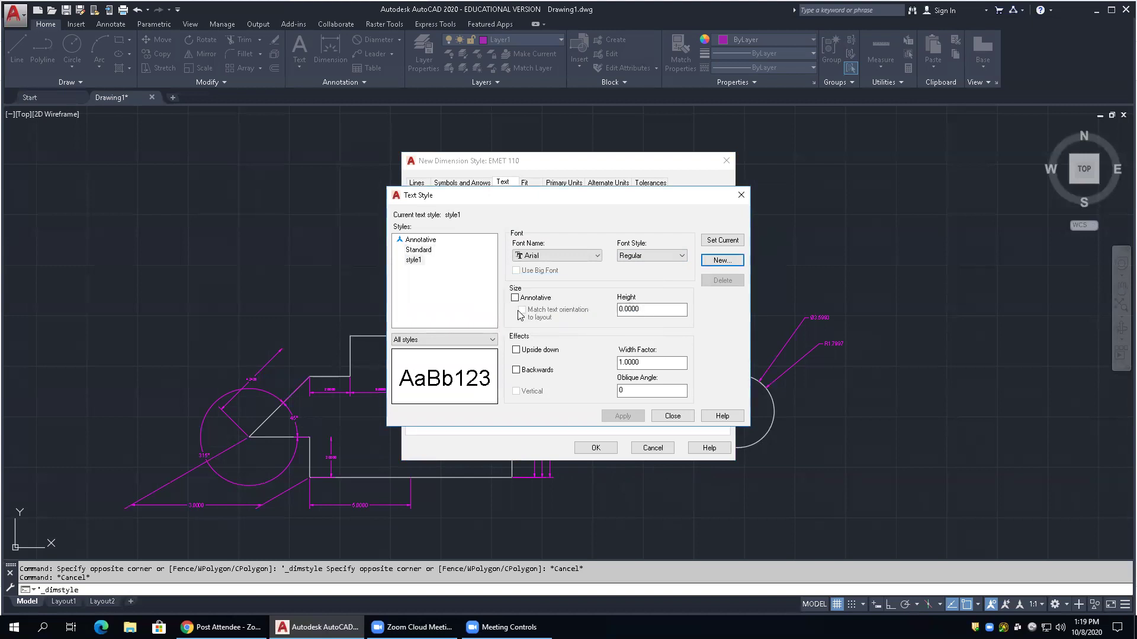
Set the font of text style style1 to Times New Roman
left_click(598, 255)
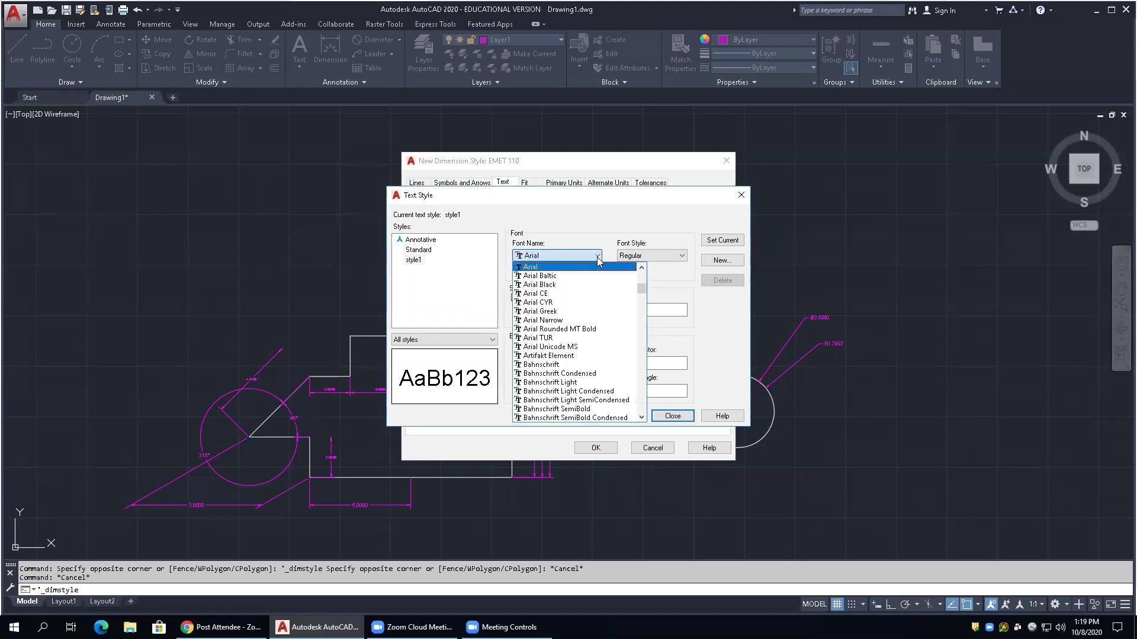
left_click(567, 256)
key("t")
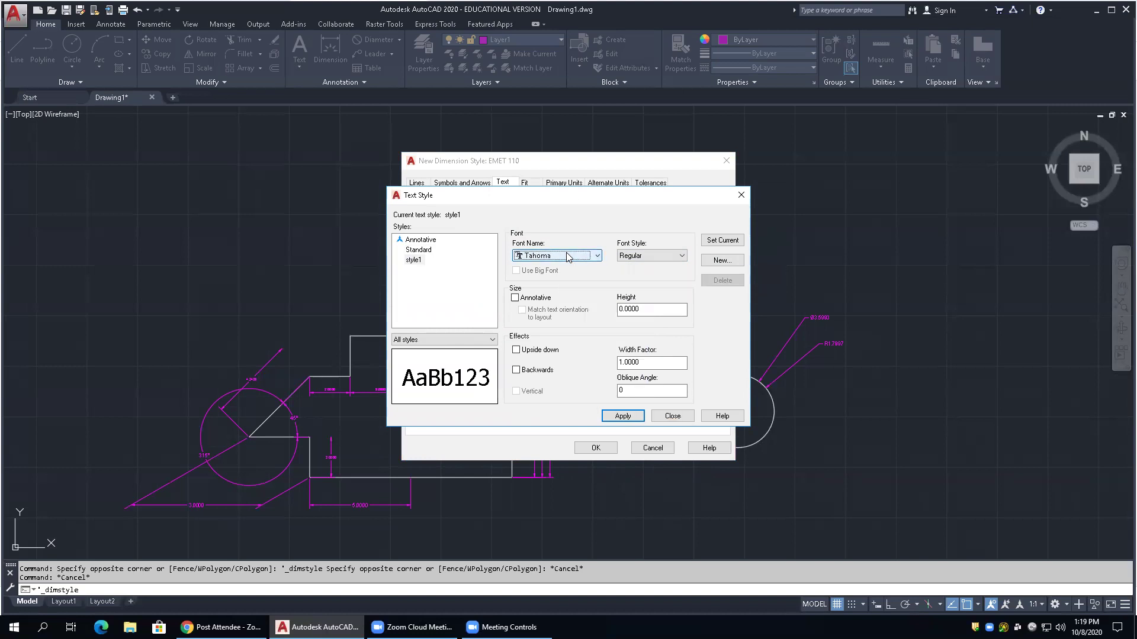
key("t")
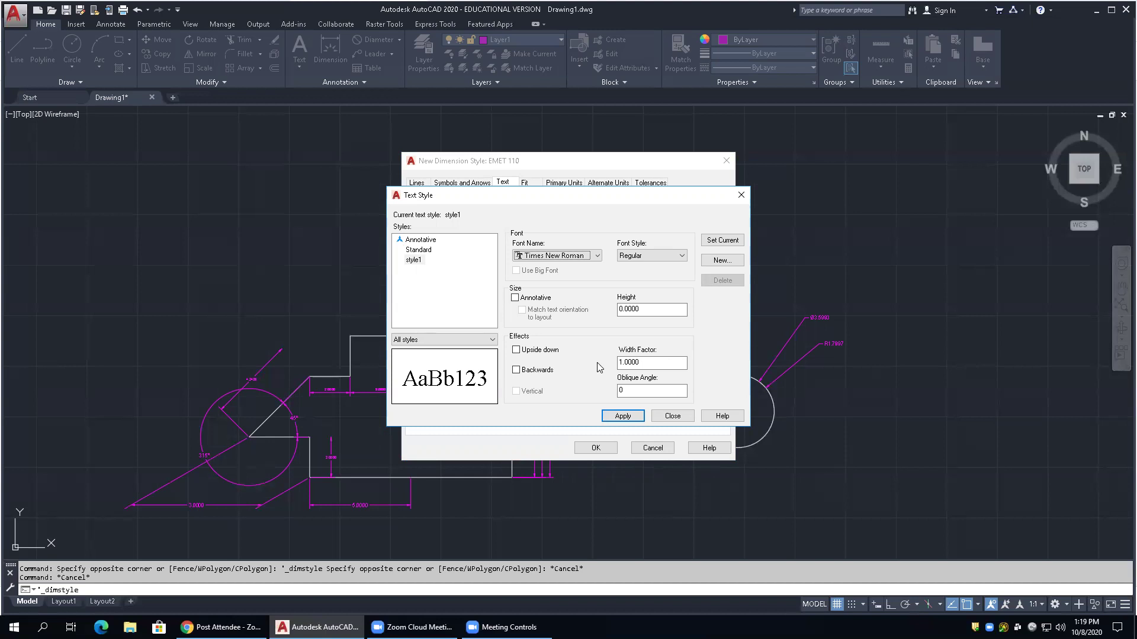
Apply the style1 text style changes and assign style1 as the EMET 110 dimension style's text style
left_click(629, 417)
left_click(672, 416)
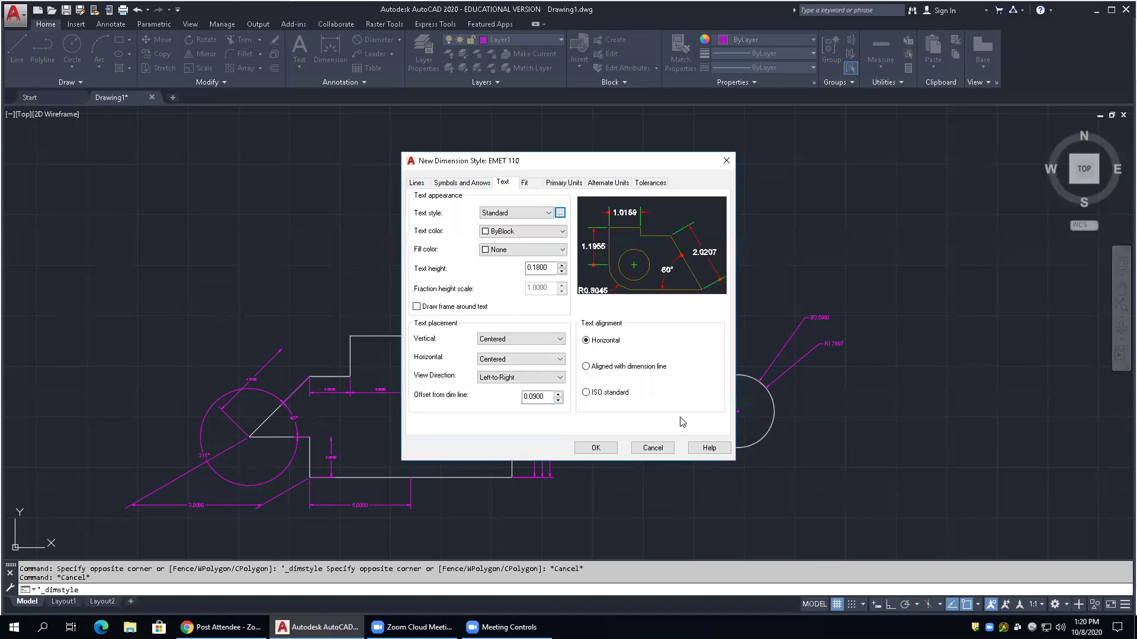
left_click(549, 213)
left_click(489, 239)
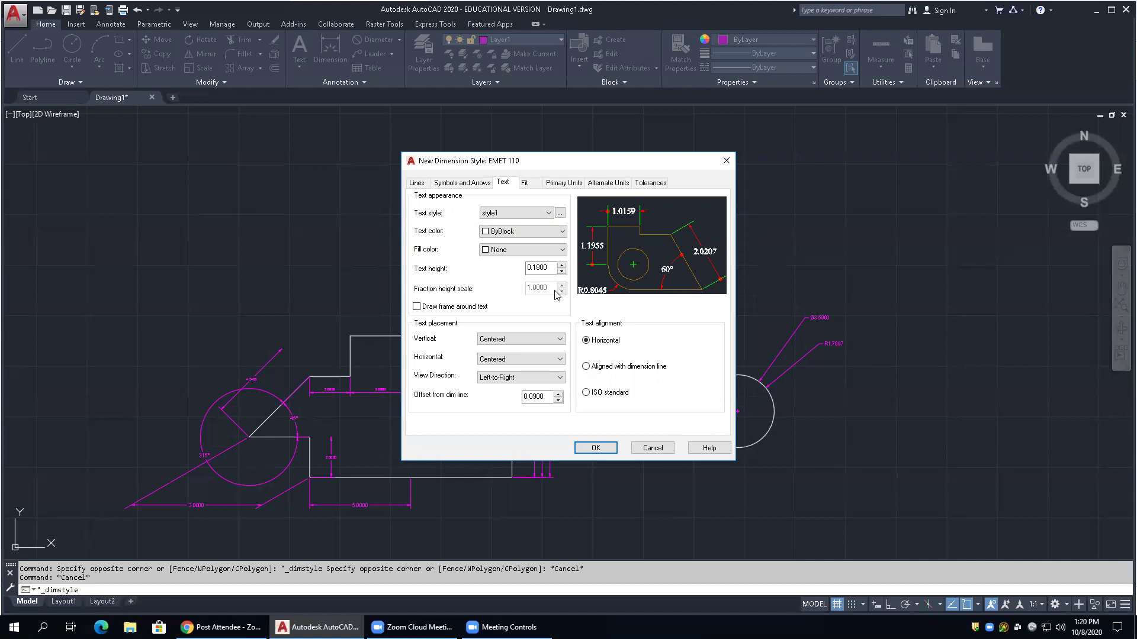
Set the EMET 110 style's text height to 0.125 and its vertical text placement to Above
double_click(539, 267)
type(".125")
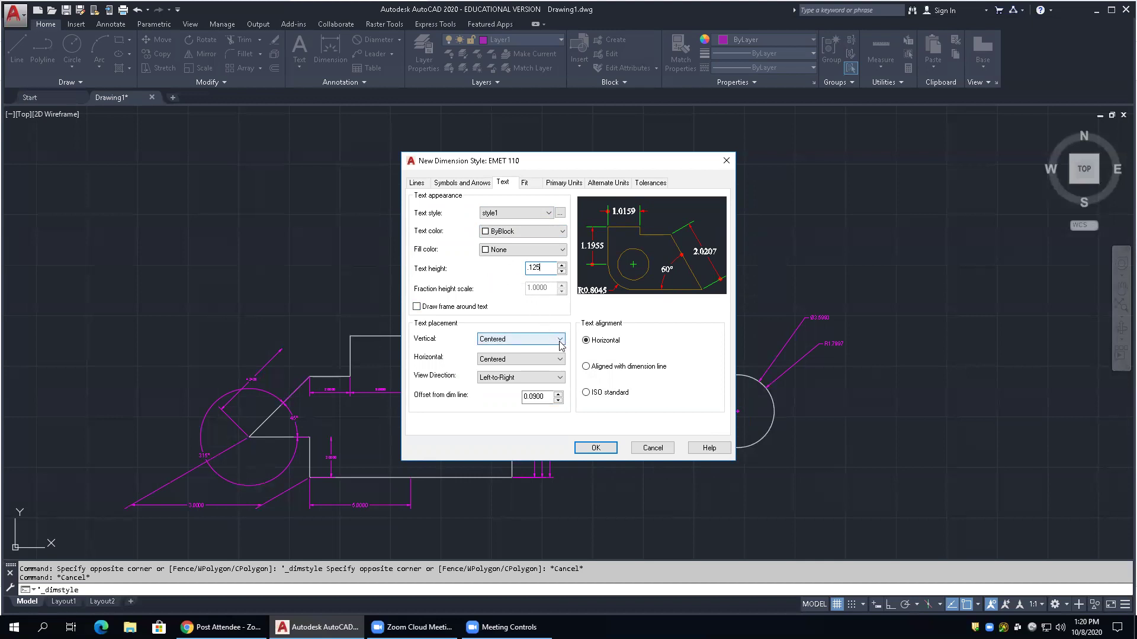
left_click(521, 339)
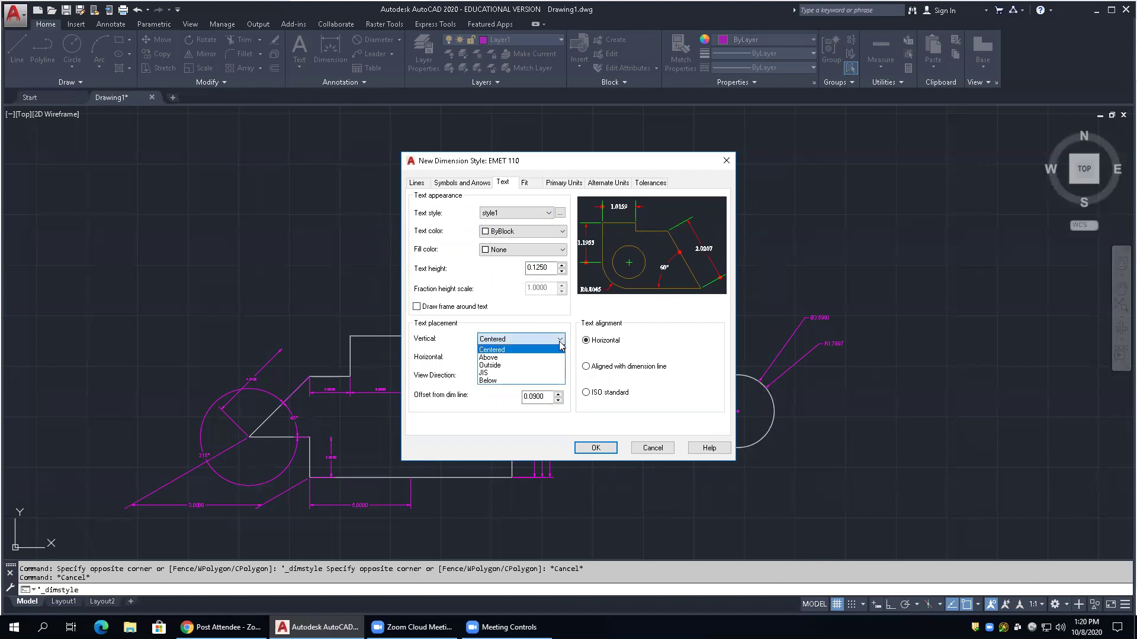
left_click(500, 357)
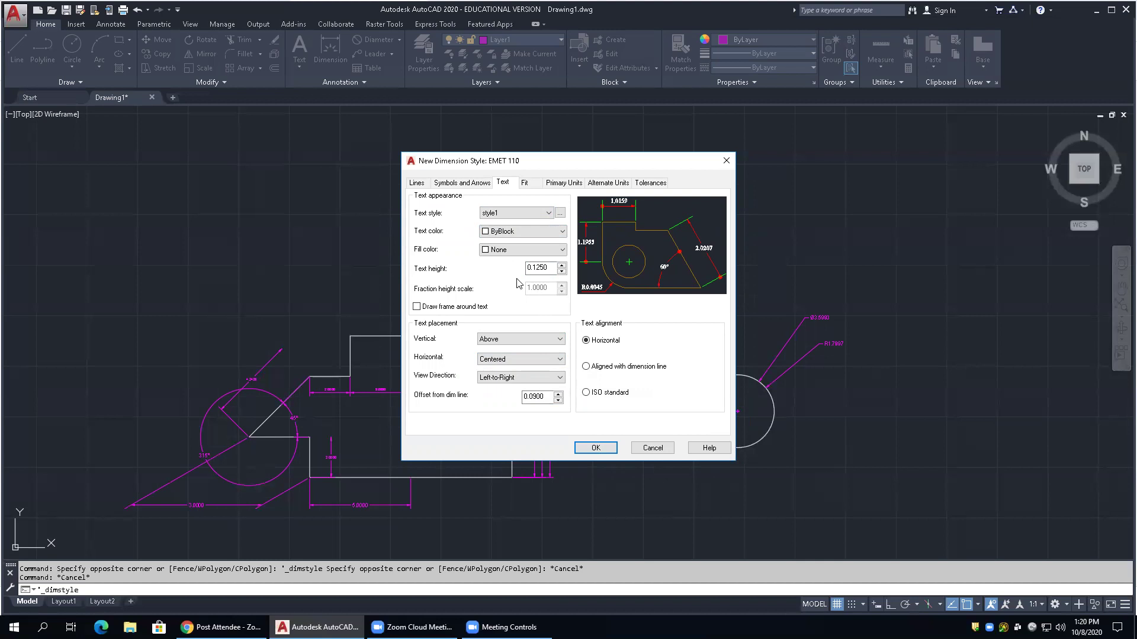
Set the EMET 110 style's linear precision to 0.00 with an inch mark (") suffix, and save the style
left_click(561, 187)
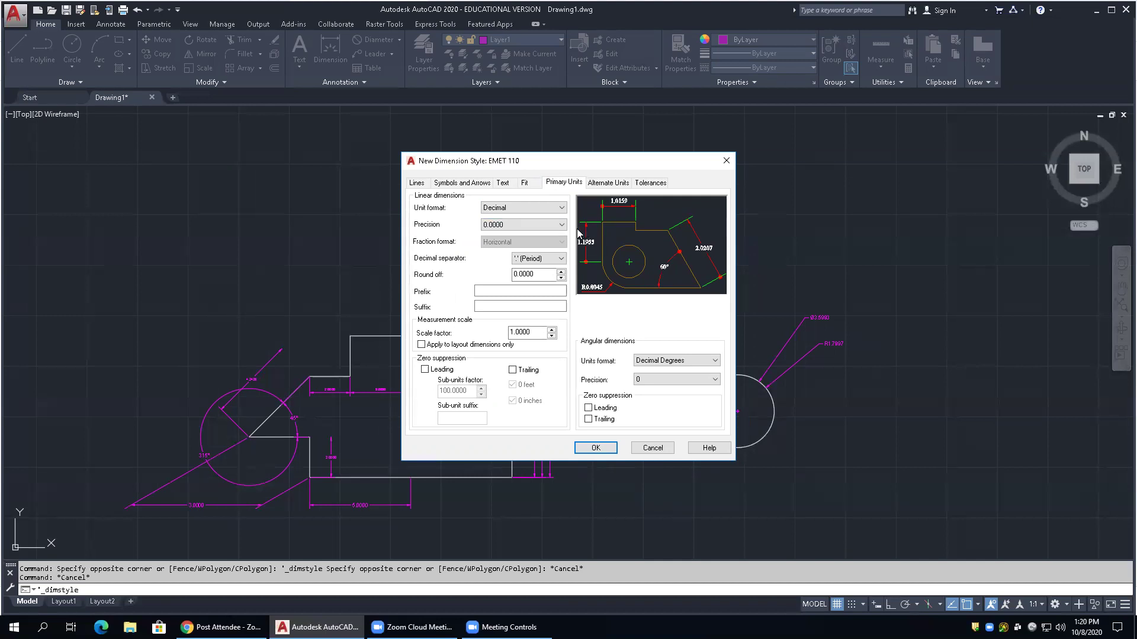
left_click(514, 225)
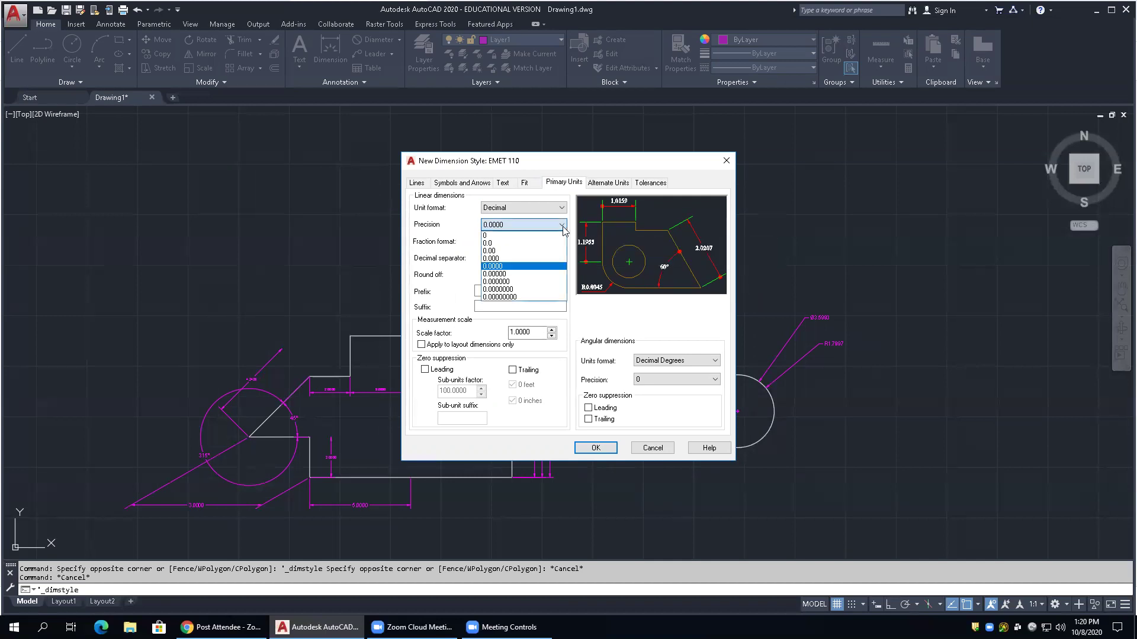
left_click(495, 251)
left_click(479, 306)
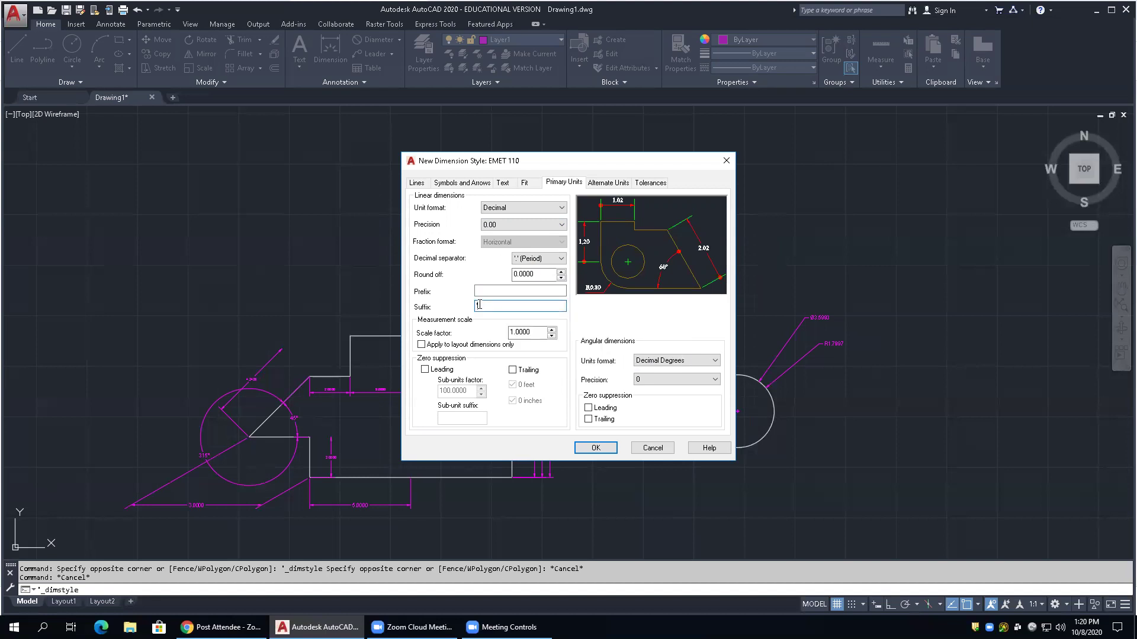
type("\"")
left_click(594, 449)
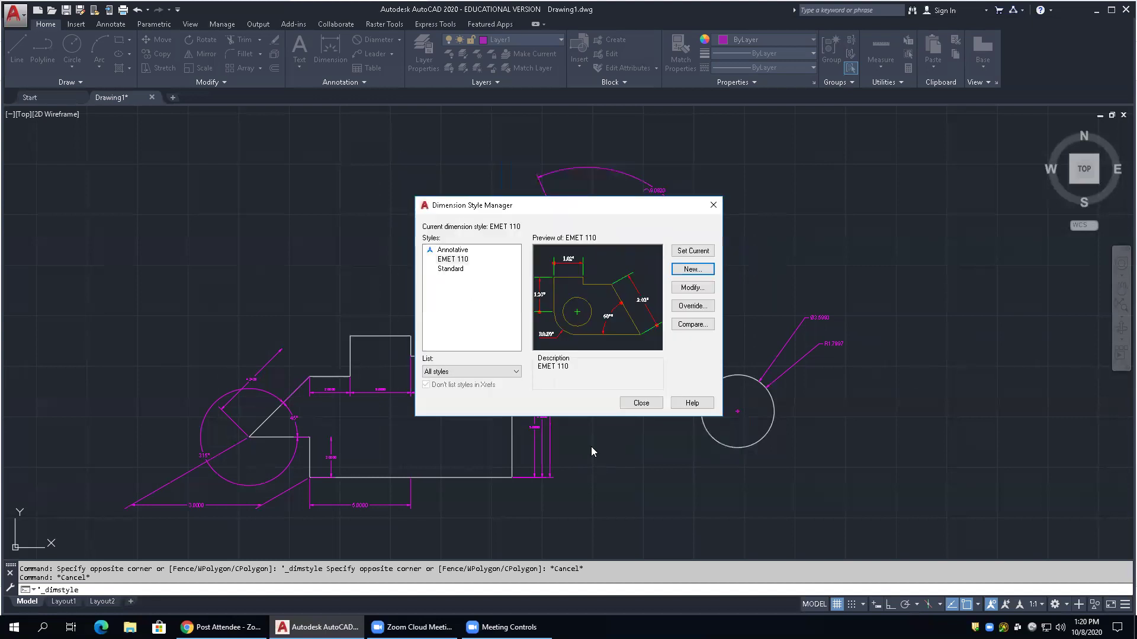
left_click(642, 405)
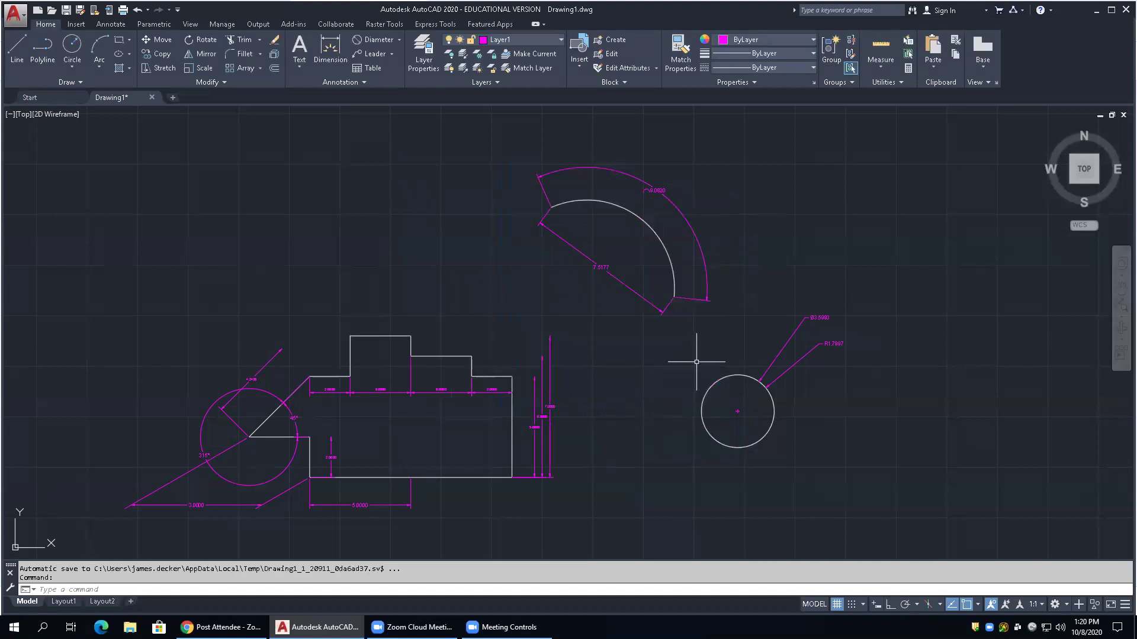
Erase the three stacked vertical dimensions beside the stepped profile's right edge
scroll(594, 322, "down", 2)
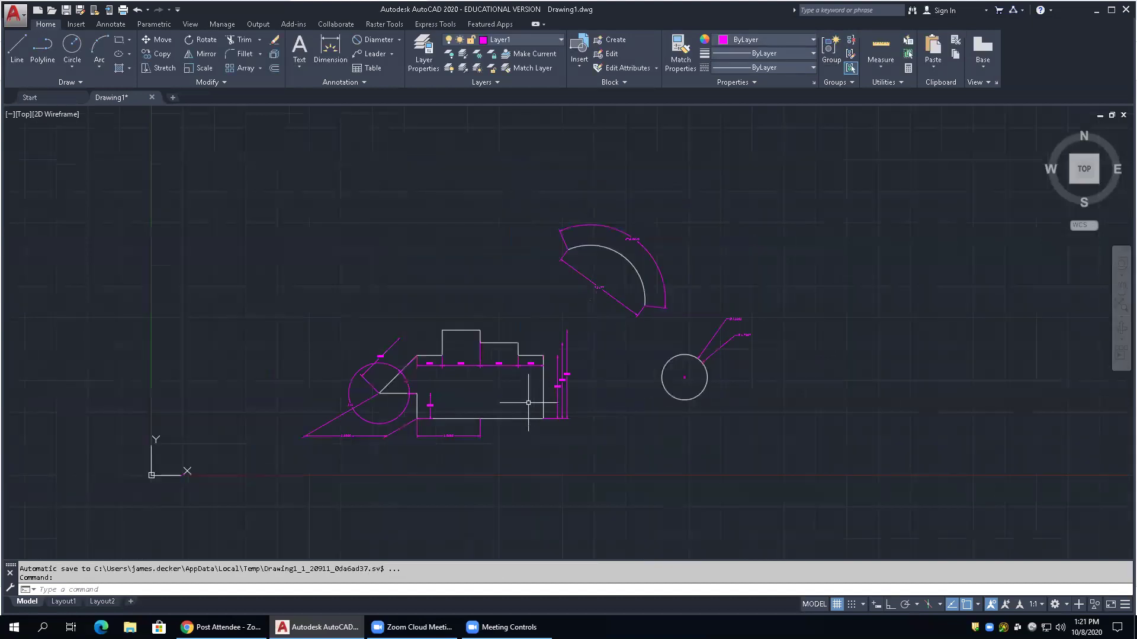
scroll(522, 413, "up", 6)
left_click(748, 330)
left_click(621, 380)
key("Delete")
scroll(700, 385, "down", 5)
scroll(689, 421, "up", 3)
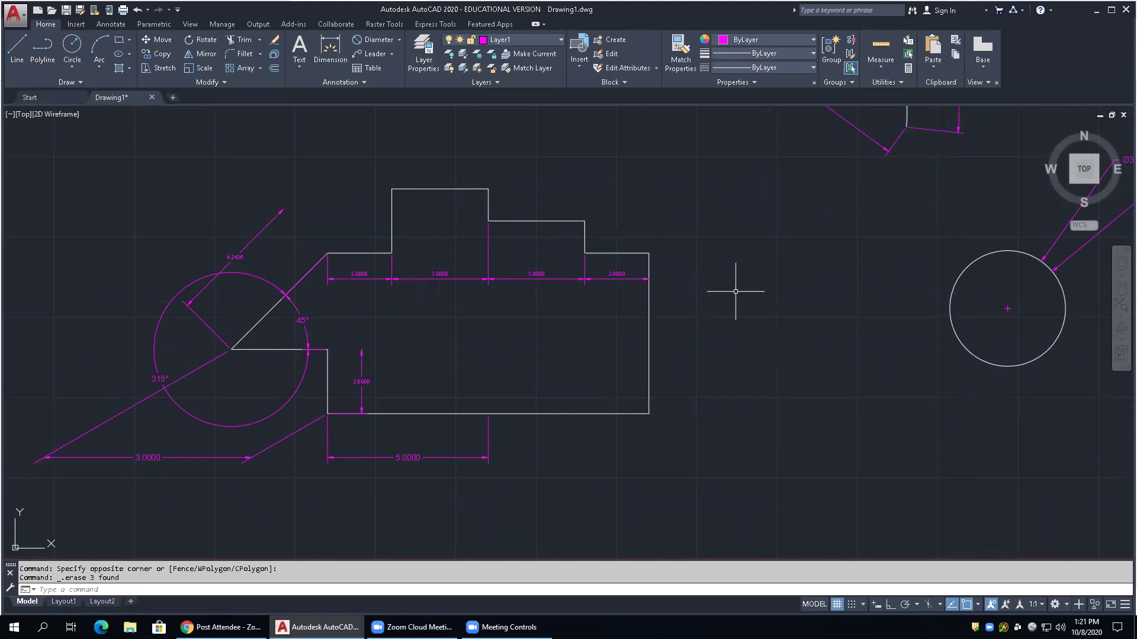
Make EMET 110 the current dimension style
left_click(364, 82)
left_click(348, 85)
left_click(346, 110)
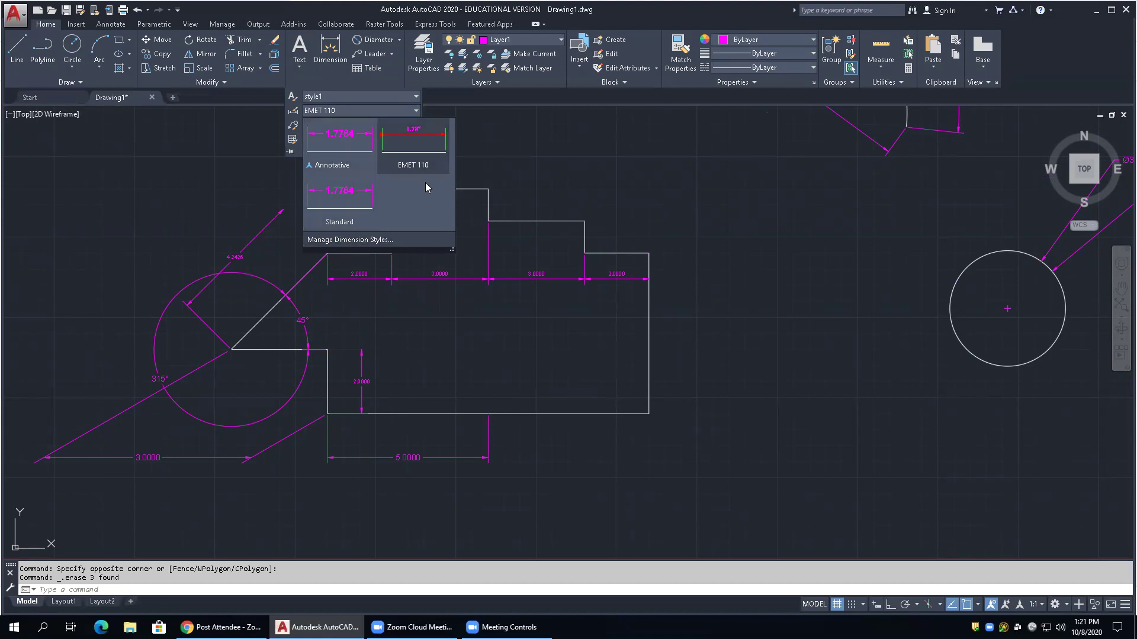
left_click(409, 145)
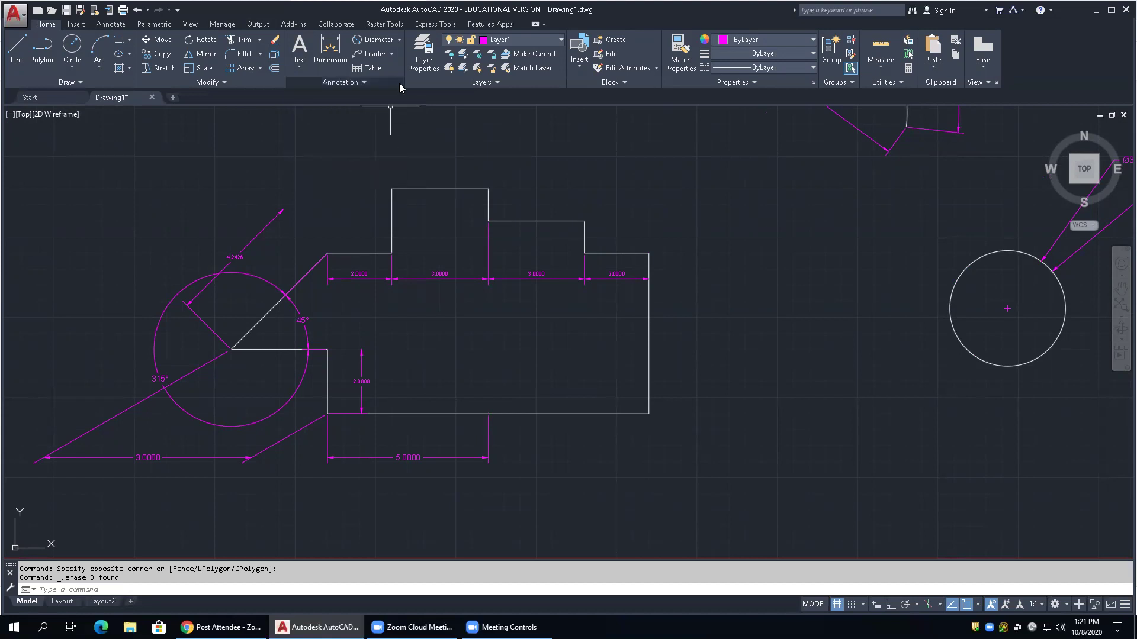
Add a vertical linear dimension to the stepped profile's right edge, placed just outside the profile
left_click(399, 40)
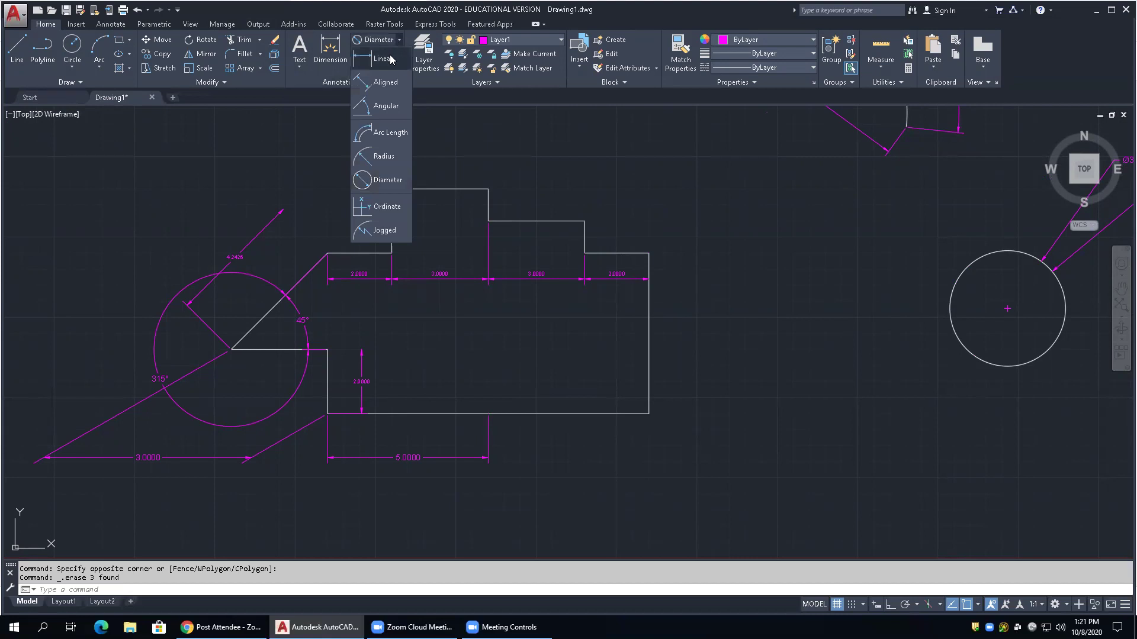
left_click(382, 59)
left_click(649, 413)
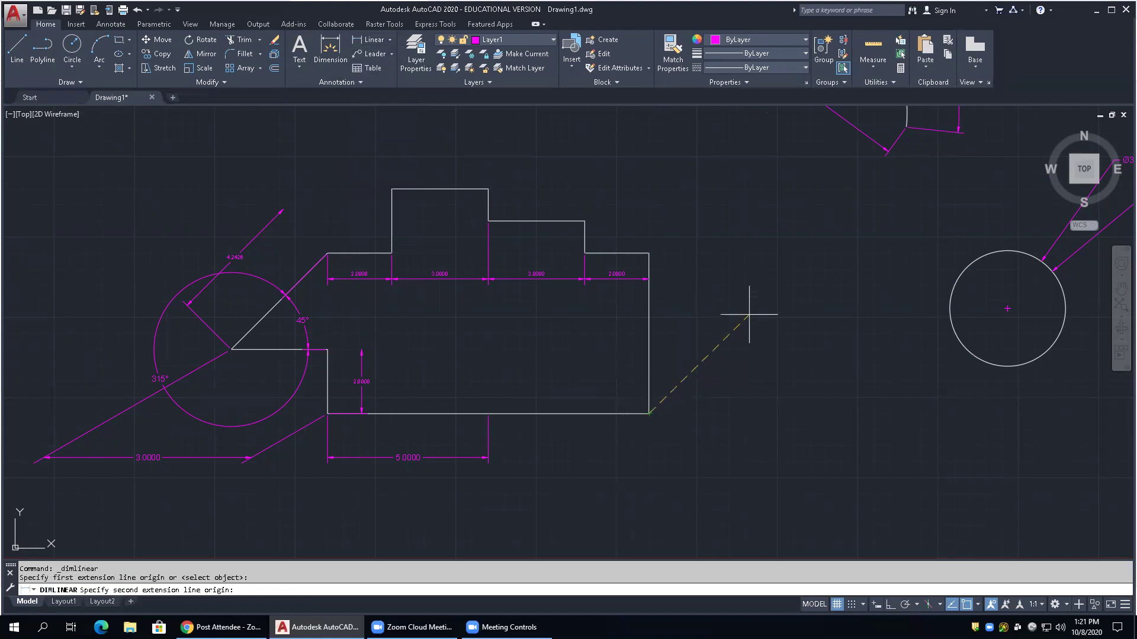
left_click(640, 253)
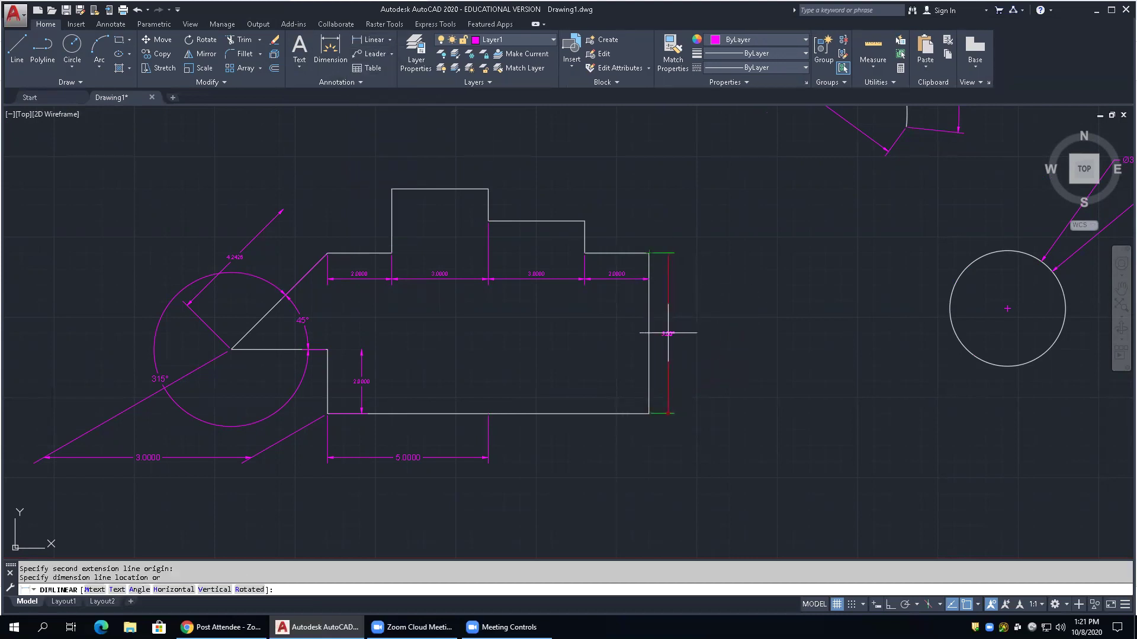
left_click(668, 332)
scroll(692, 363, "up", 3)
scroll(711, 373, "down", 1)
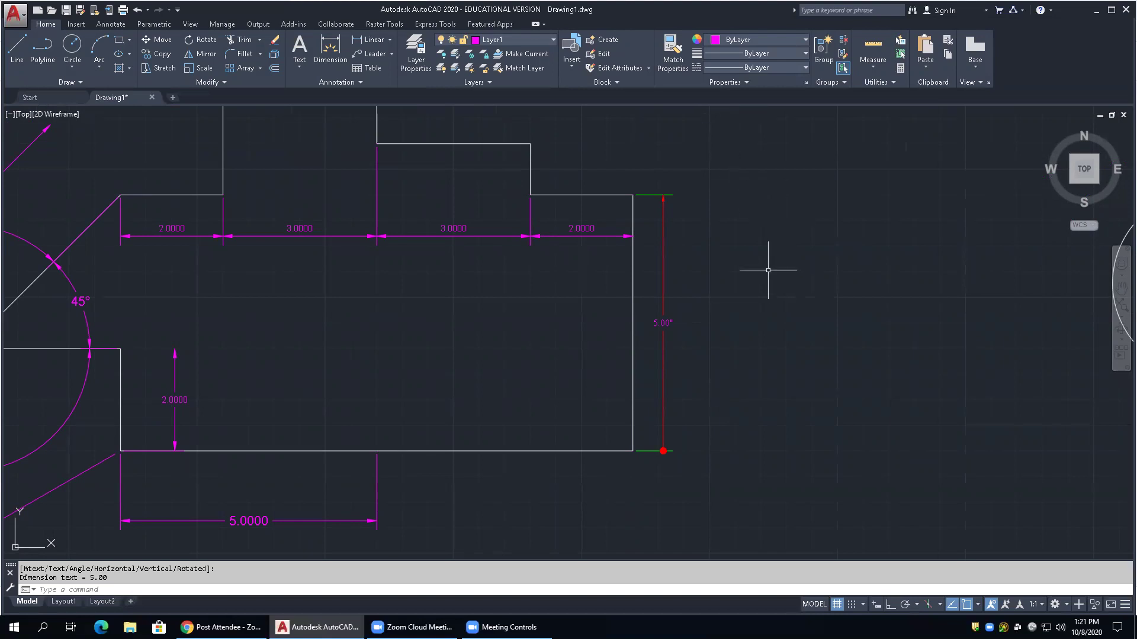
scroll(740, 340, "down", 2)
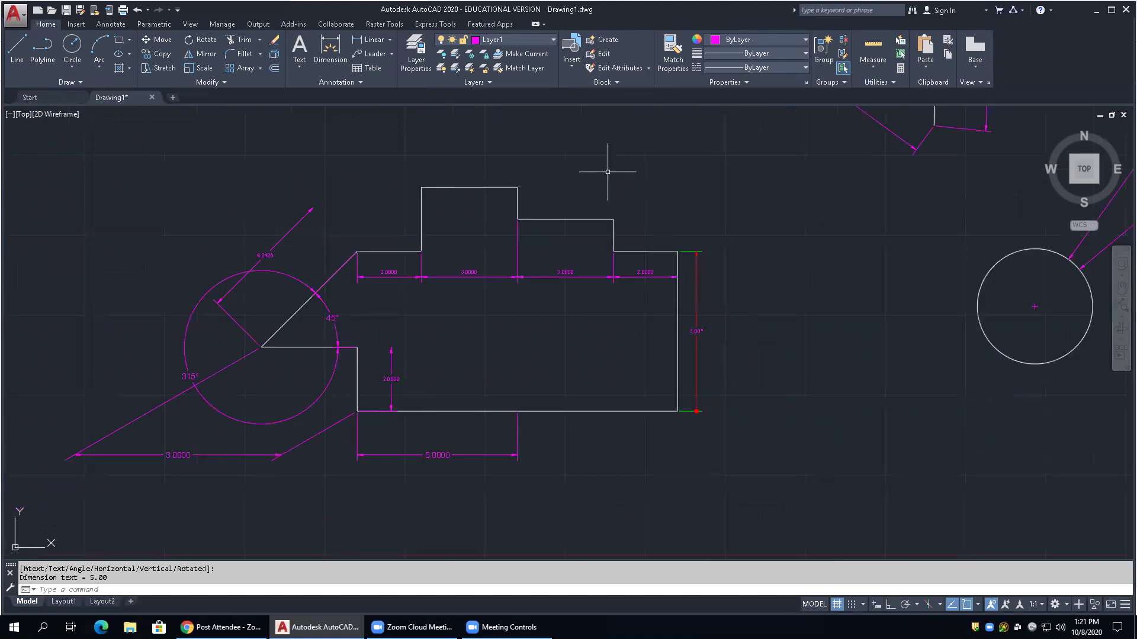
Add a vertical linear dimension for the profile's lower right step, in line above the right edge's dimension
left_click(370, 42)
left_click(677, 250)
left_click(613, 251)
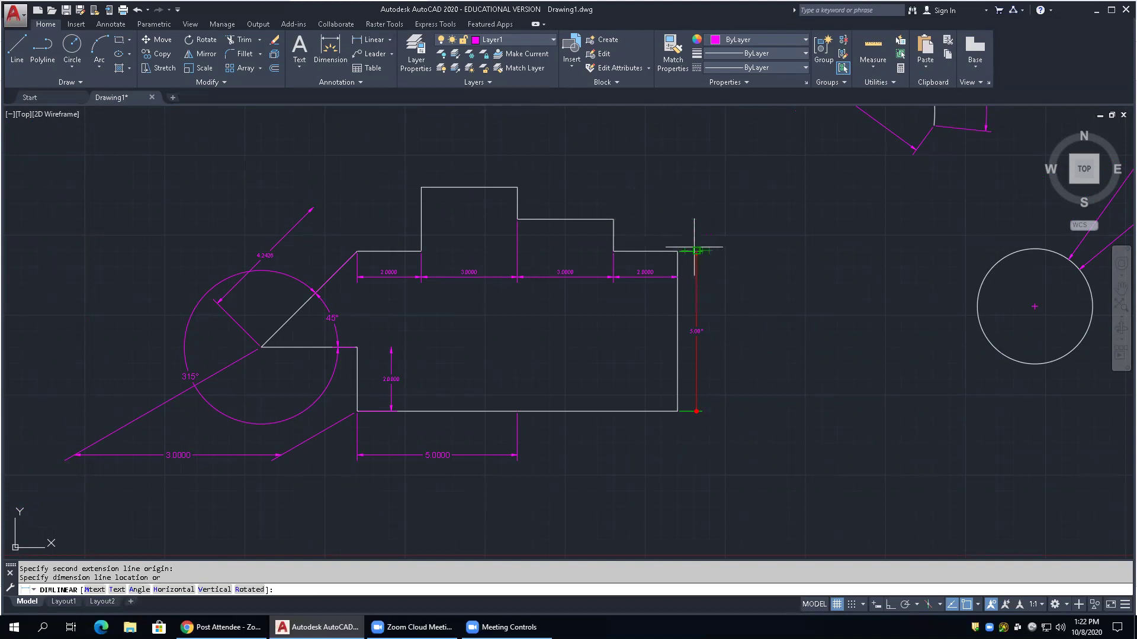
left_click(695, 219)
Add a vertical linear dimension for the profile's upper right step, in line with the two vertical dimensions below it
right_click(626, 193)
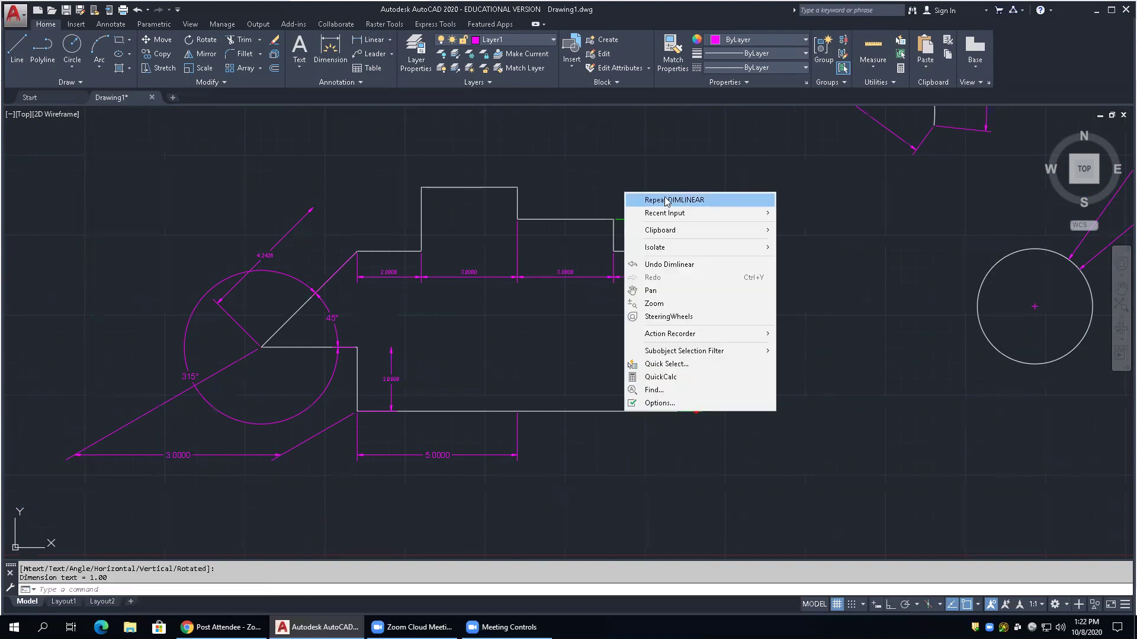
left_click(666, 200)
left_click(613, 219)
left_click(517, 187)
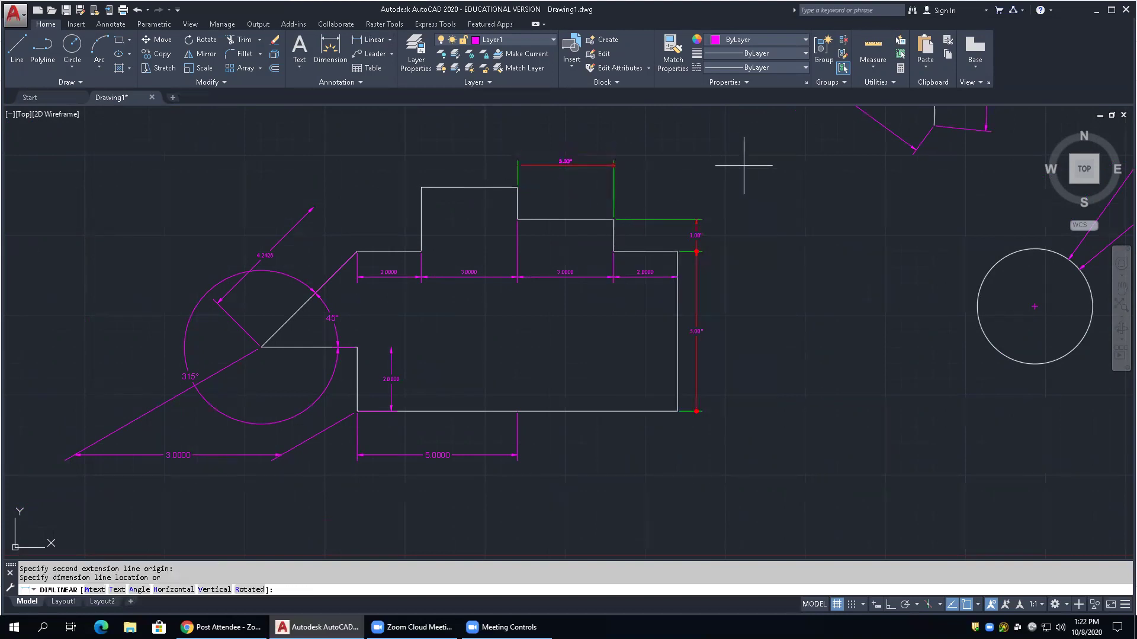
left_click(695, 216)
key("Escape")
key("Escape")
Examine the arrowheads, extension lines and text of the new vertical dimensions, both close up and across the whole drawing
scroll(753, 297, "up", 4)
scroll(748, 307, "down", 2)
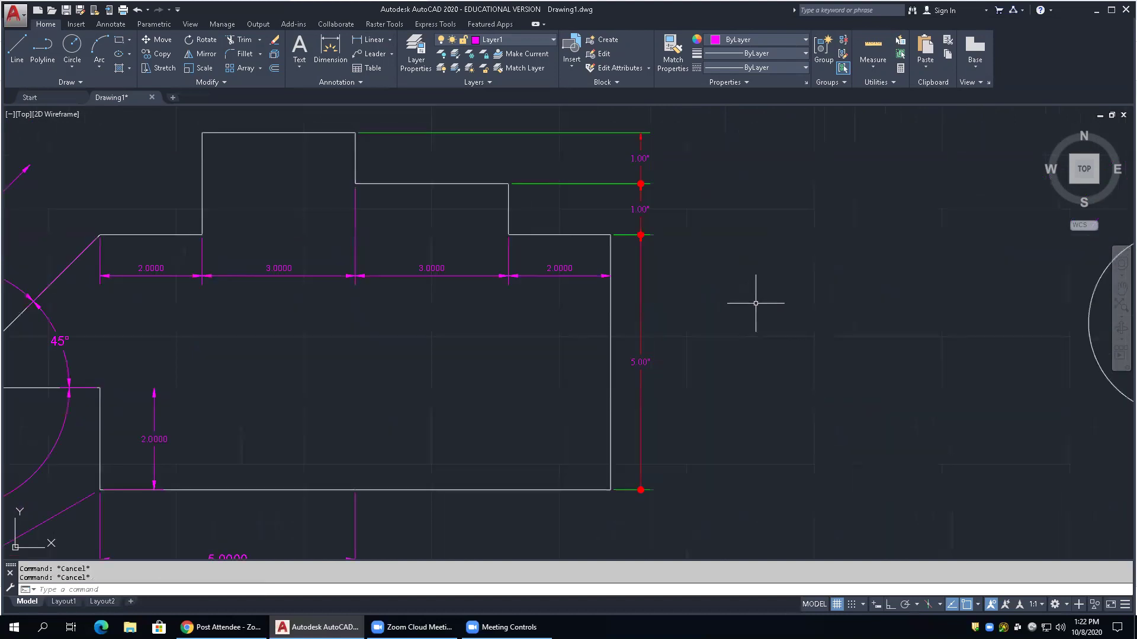
scroll(639, 233, "up", 5)
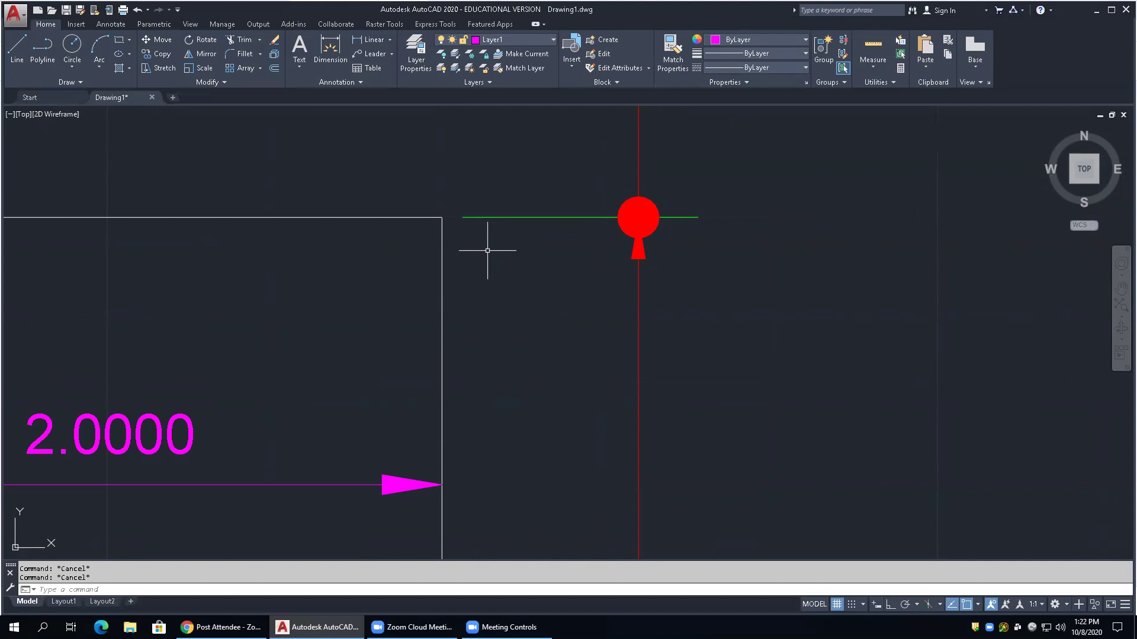
scroll(734, 399, "down", 4)
scroll(760, 401, "down", 4)
scroll(673, 359, "down", 5)
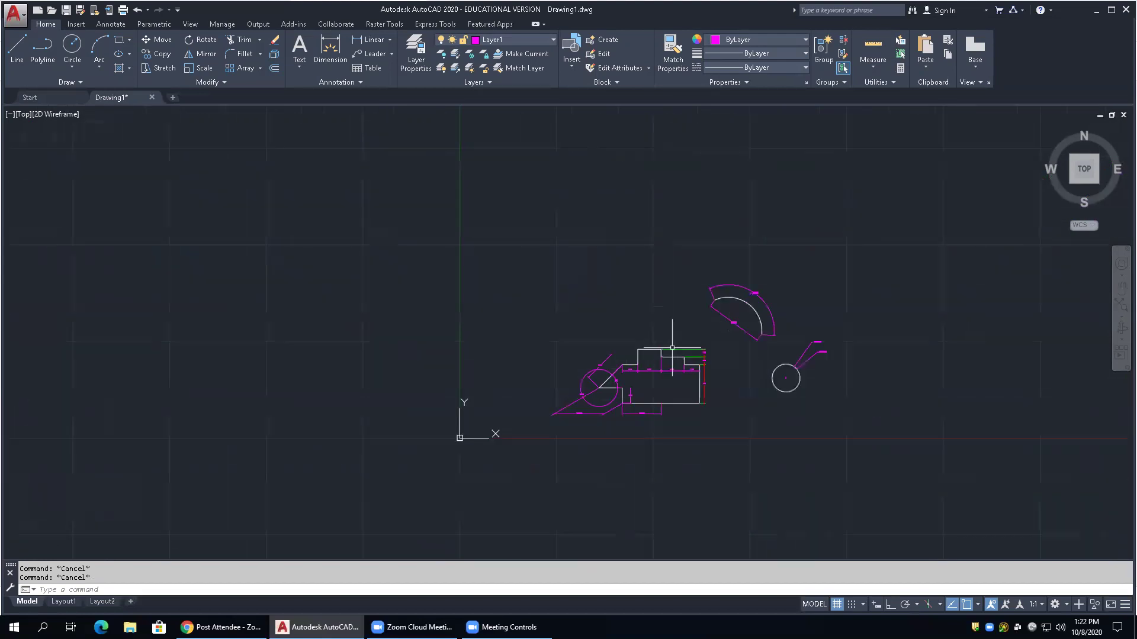
scroll(675, 390, "up", 5)
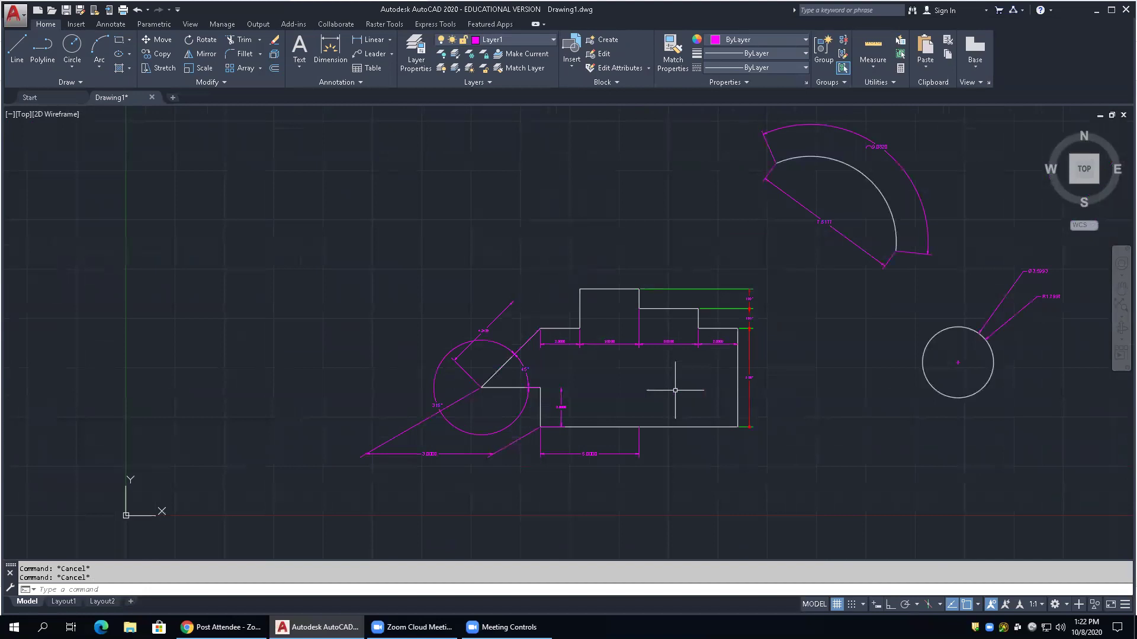
scroll(619, 350, "down", 3)
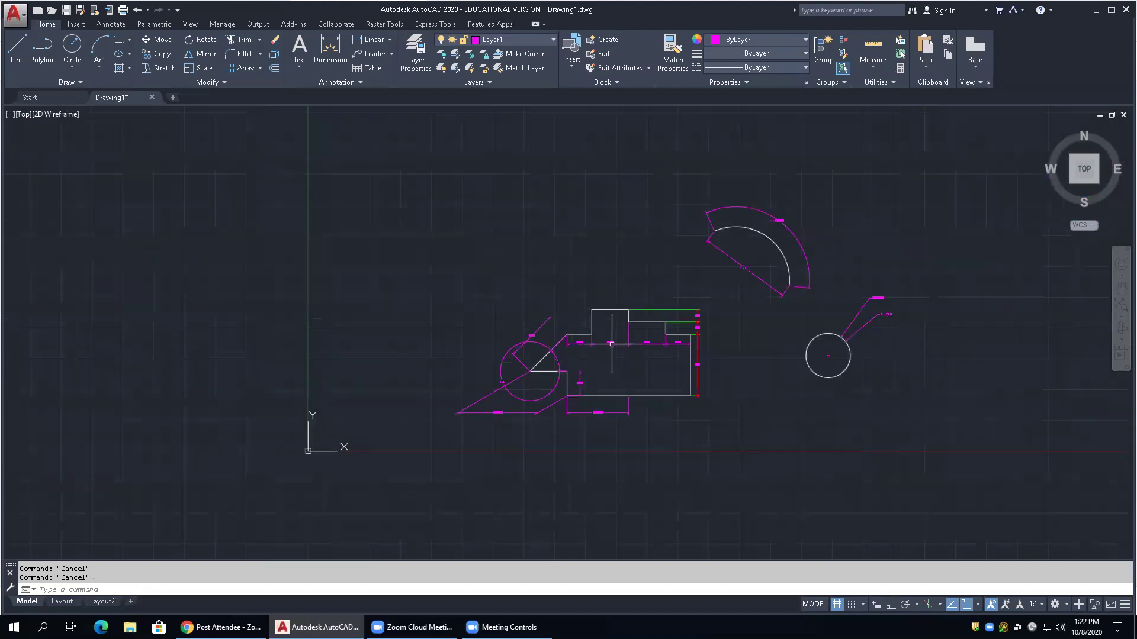
Change the dimension style of the arc length, diameter and radius dimensions to EMET 110 in their properties
scroll(851, 285, "up", 5)
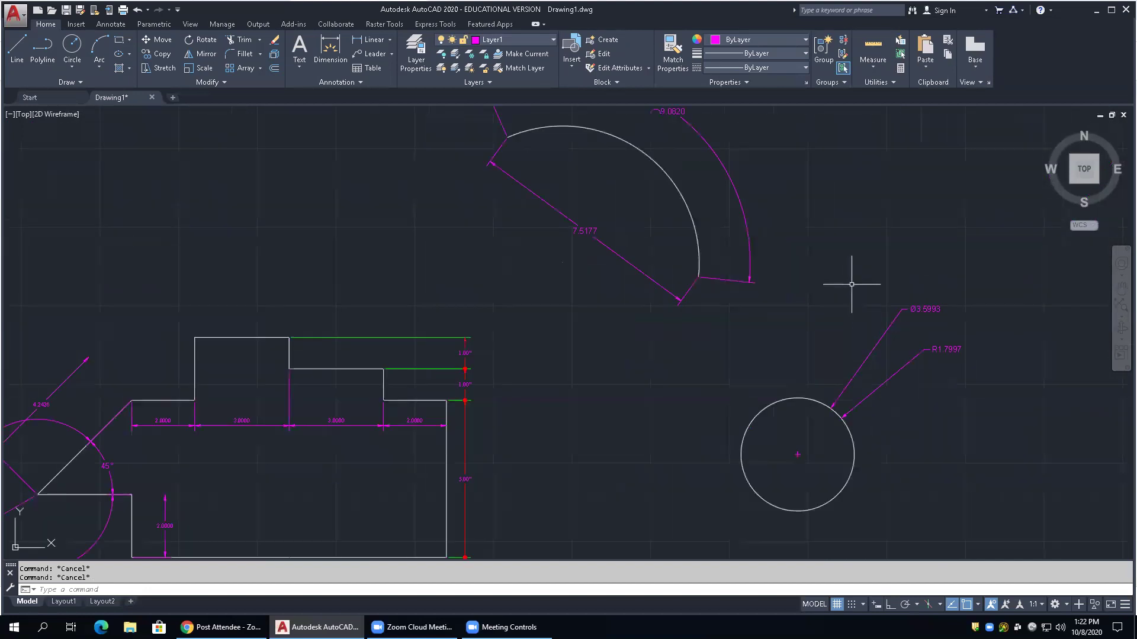
left_click(999, 203)
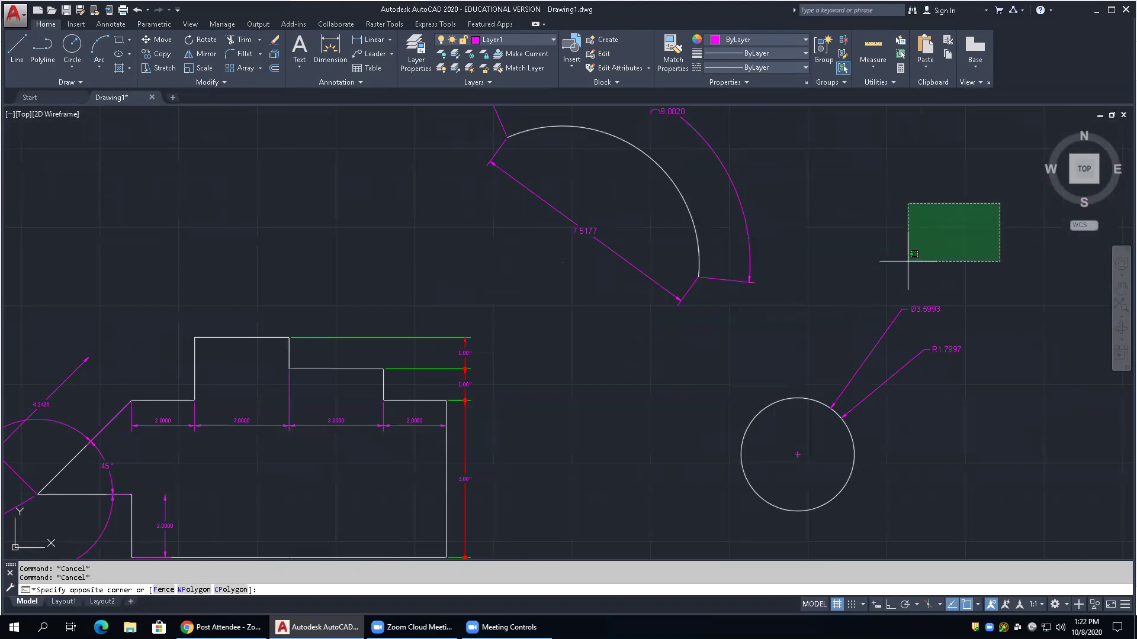
left_click(737, 357)
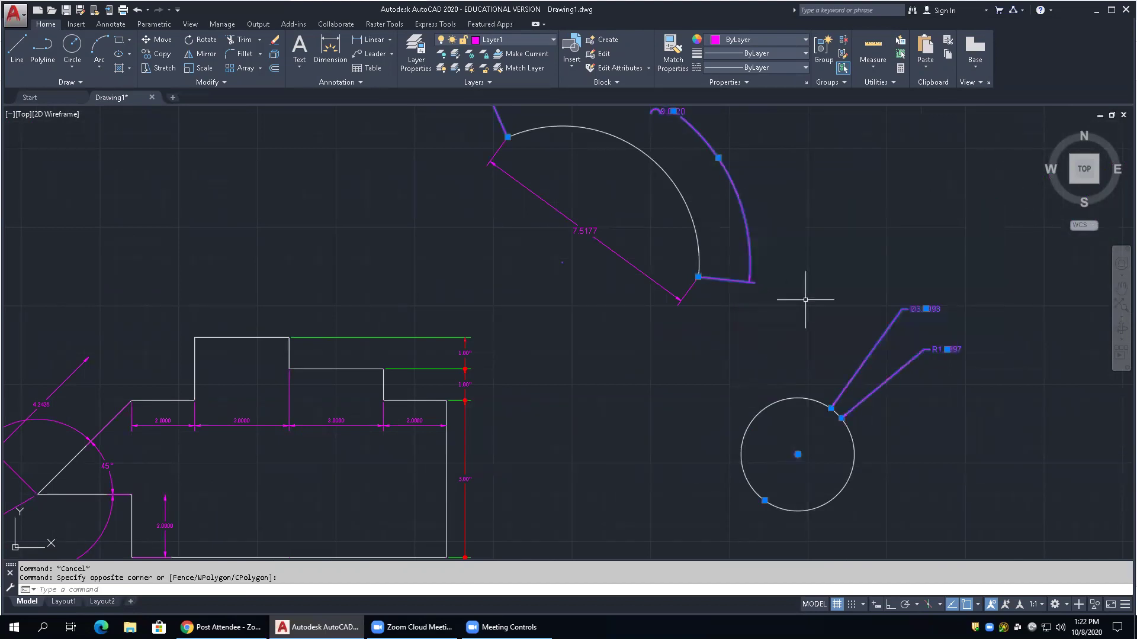
right_click(906, 221)
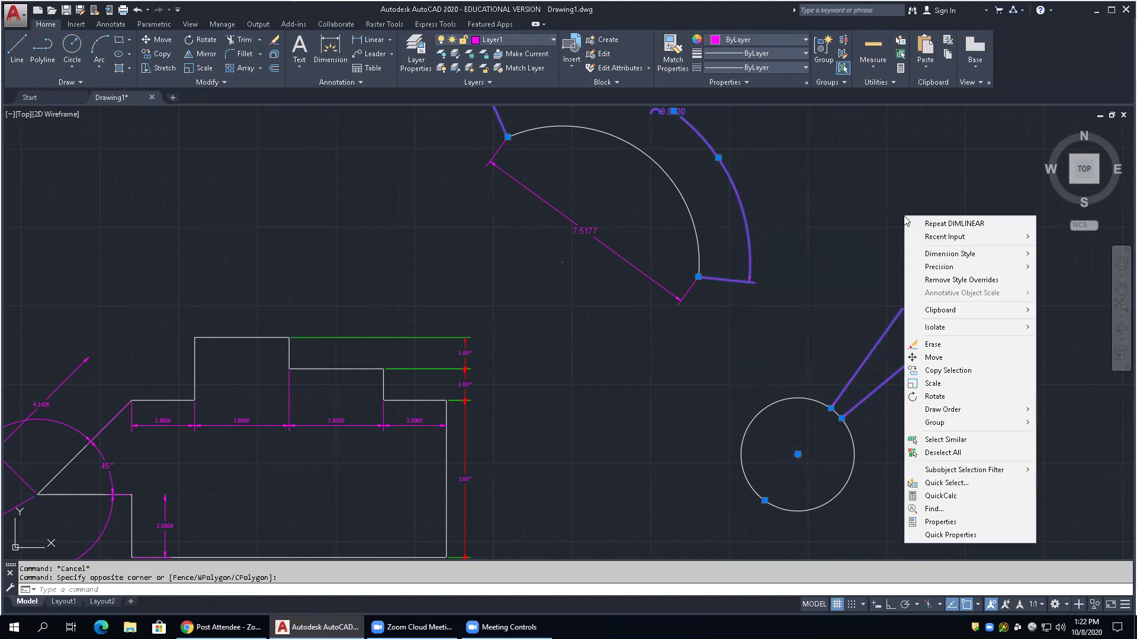
left_click(934, 522)
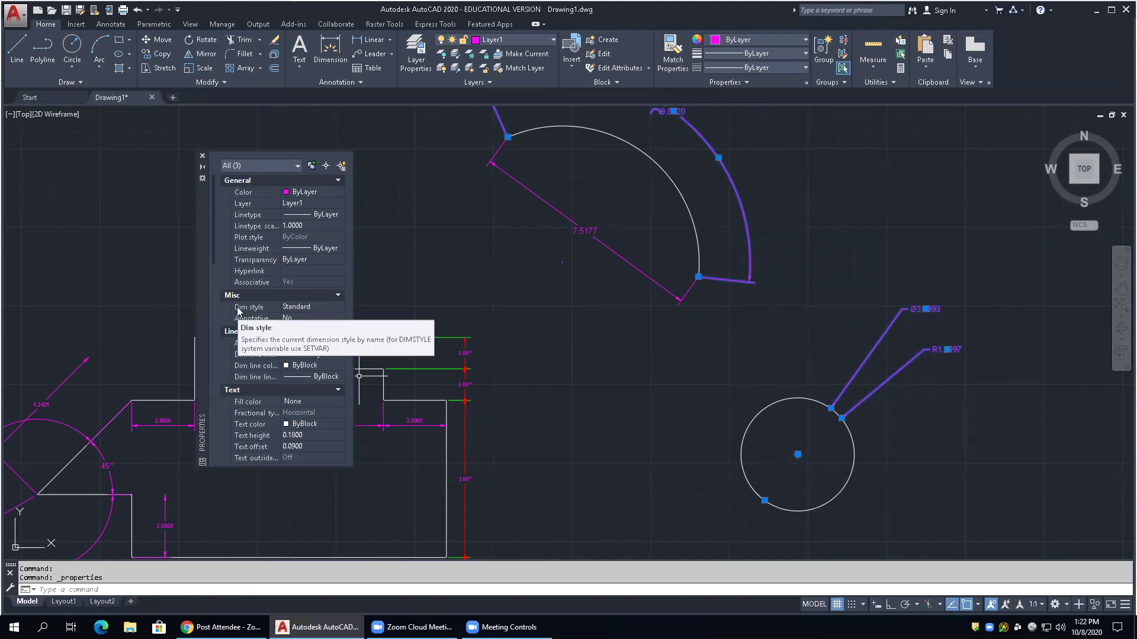
left_click(340, 307)
left_click(341, 306)
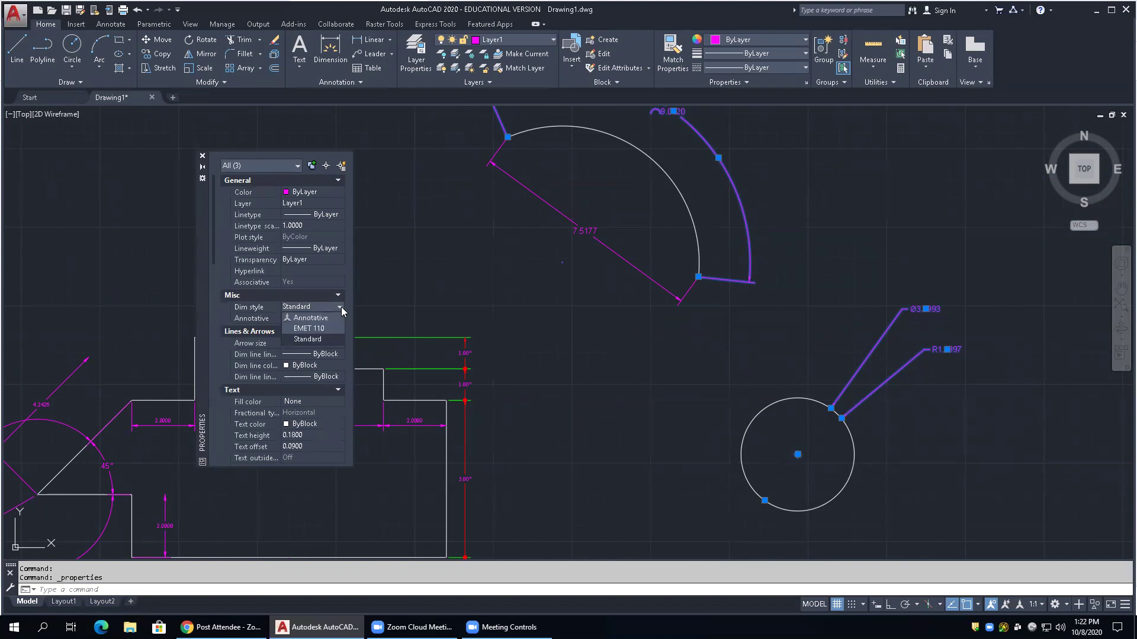
left_click(309, 329)
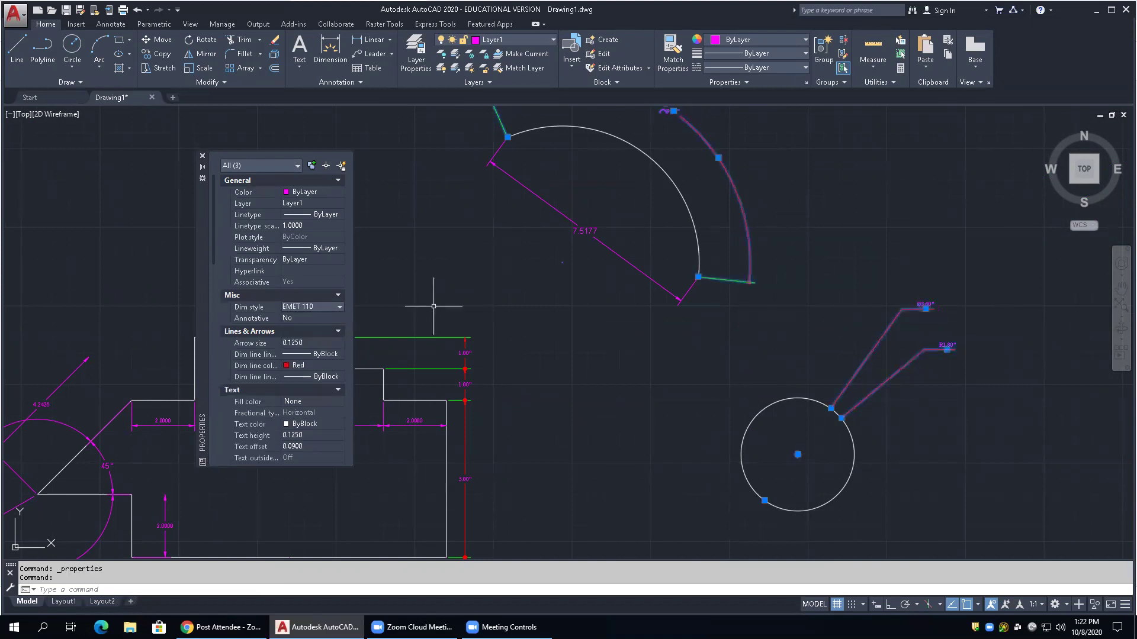
left_click(202, 157)
key("Escape")
key("Escape")
scroll(705, 418, "down", 2)
scroll(732, 351, "up", 4)
scroll(734, 361, "down", 2)
scroll(764, 379, "up", 2)
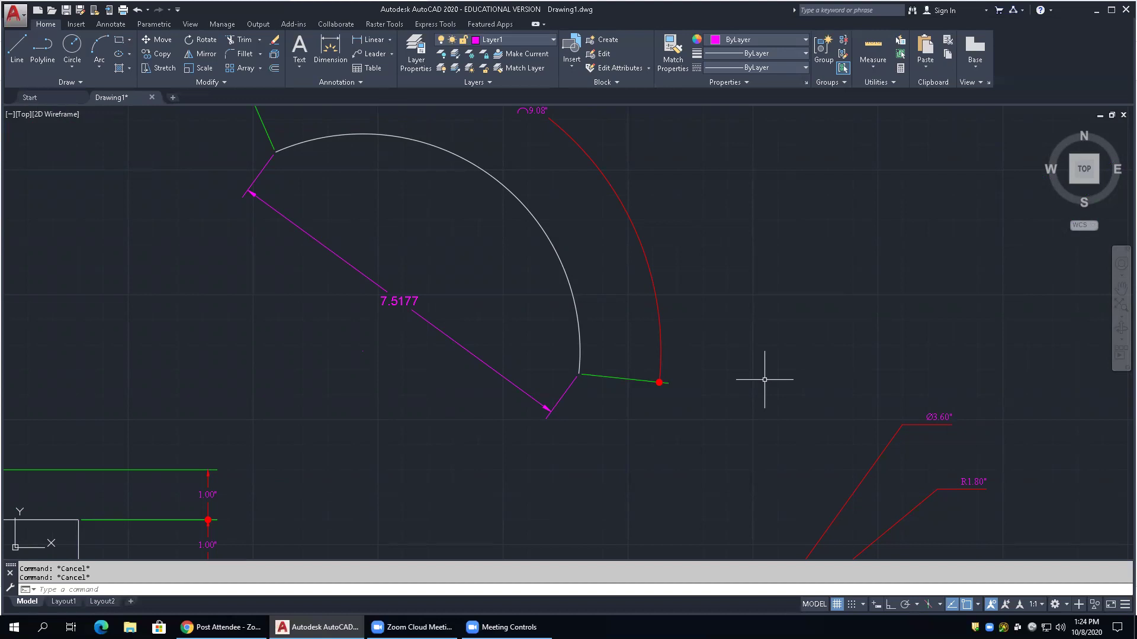
Examine the restyled arc length, diameter and radius dimensions and the profile's vertical dimensions, close up and across the drawing
scroll(767, 382, "down", 5)
scroll(800, 360, "up", 4)
scroll(651, 361, "down", 3)
scroll(527, 341, "up", 3)
scroll(533, 344, "down", 3)
scroll(547, 364, "up", 6)
scroll(544, 336, "down", 3)
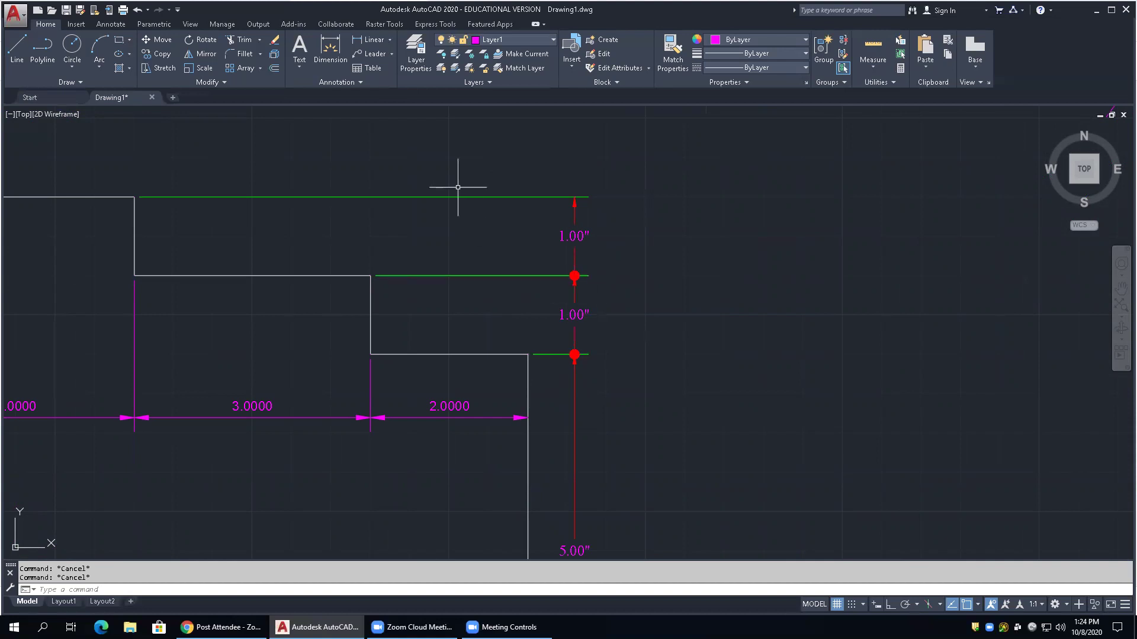
Modify the EMET 110 dimension style to use a Closed filled first arrowhead
left_click(359, 80)
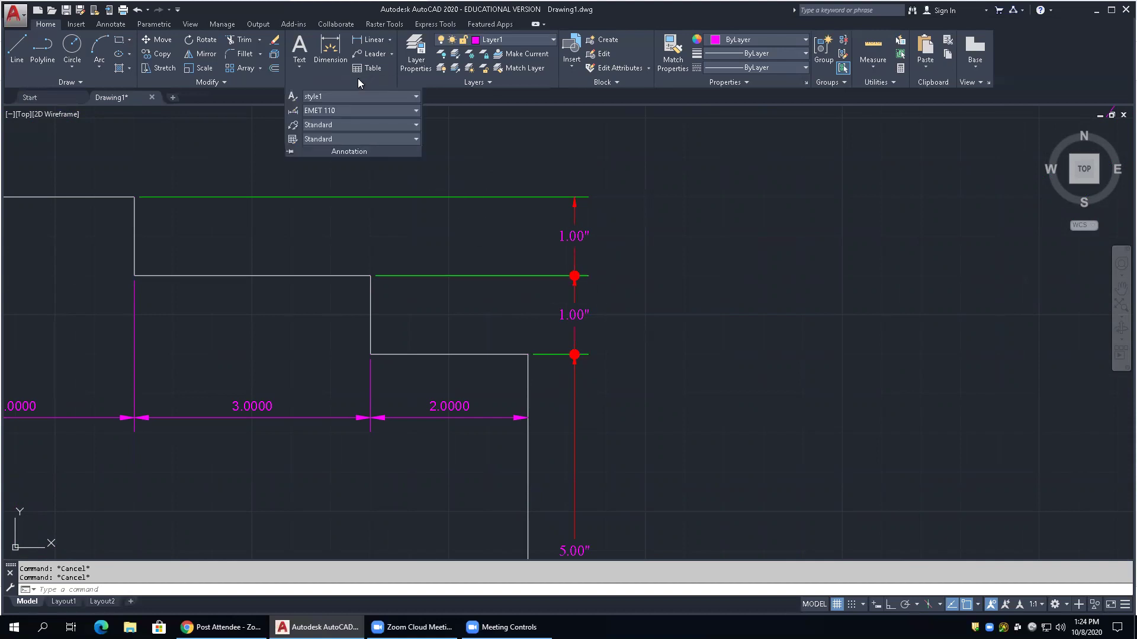
left_click(293, 111)
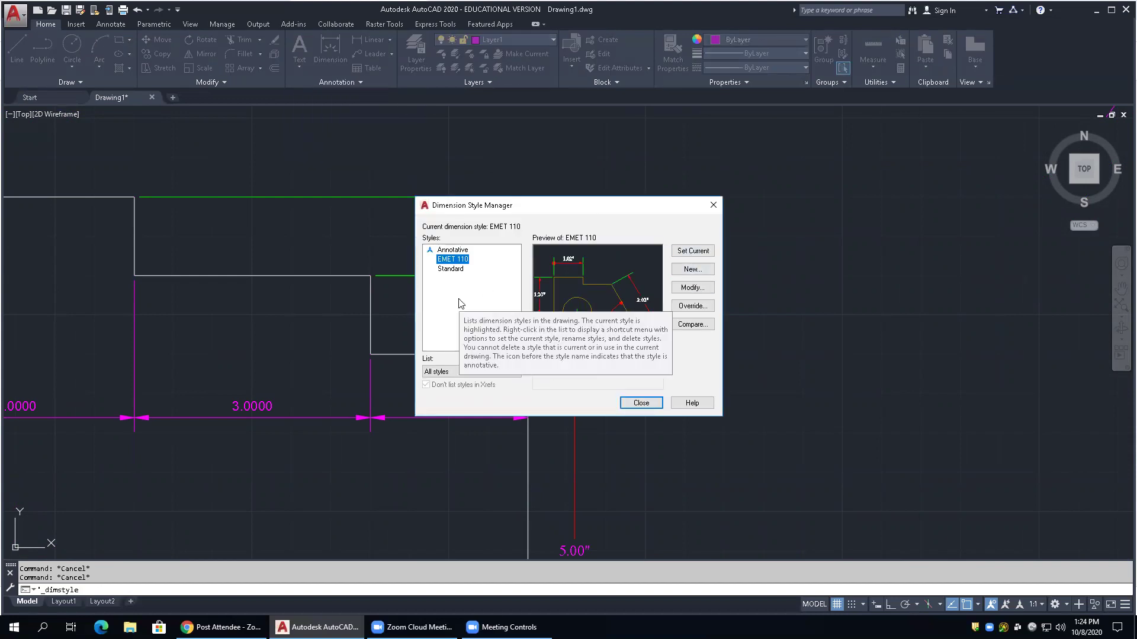
left_click(706, 289)
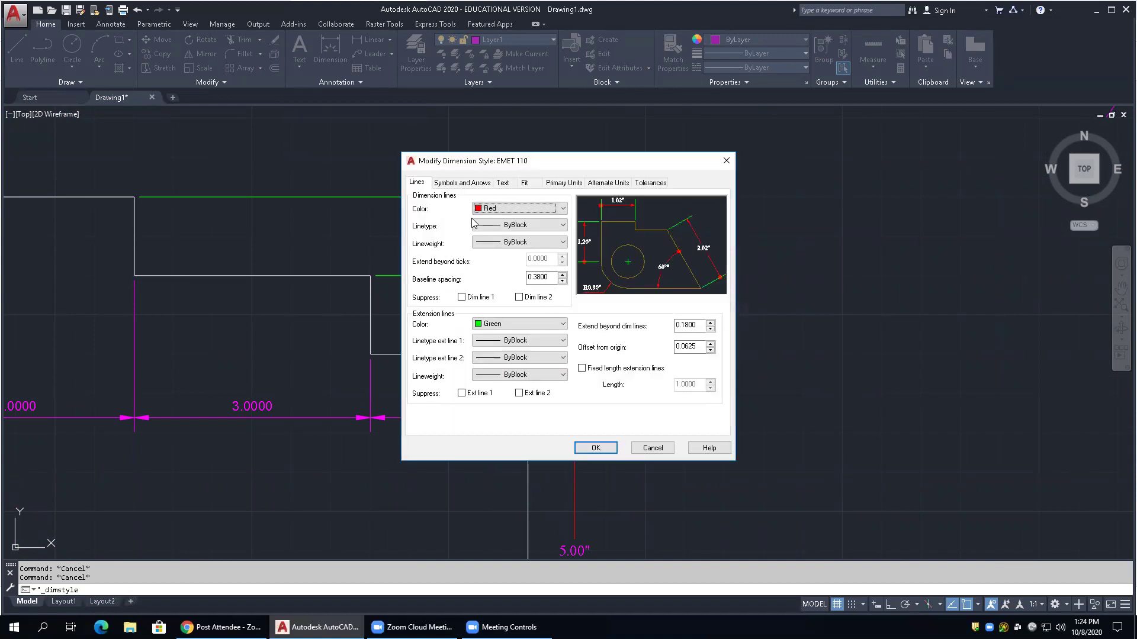
left_click(456, 185)
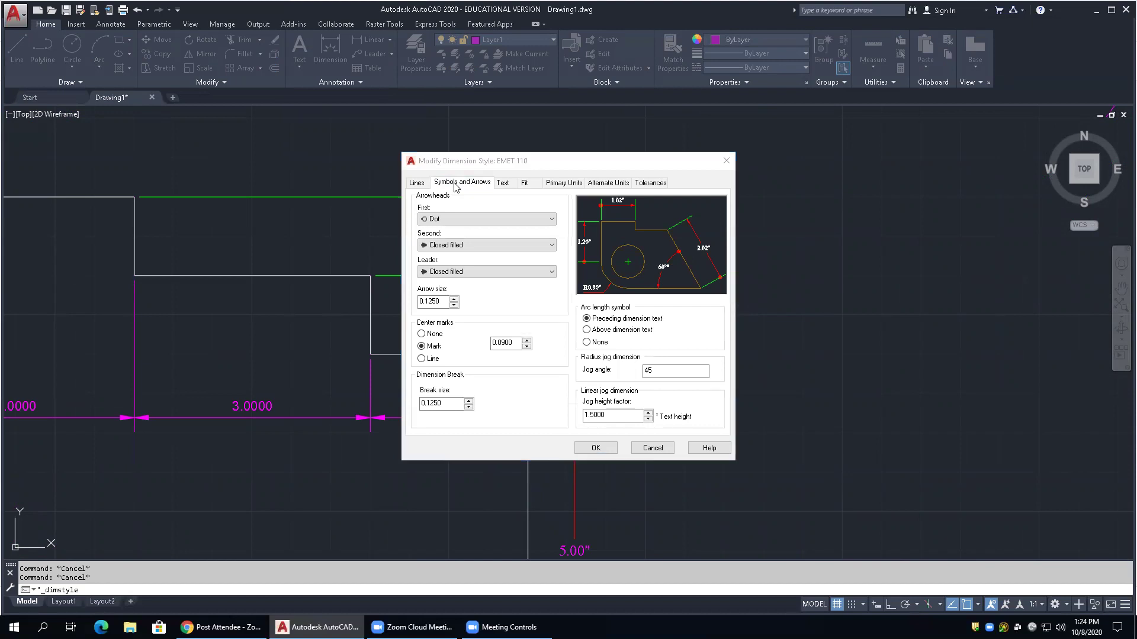
left_click(530, 221)
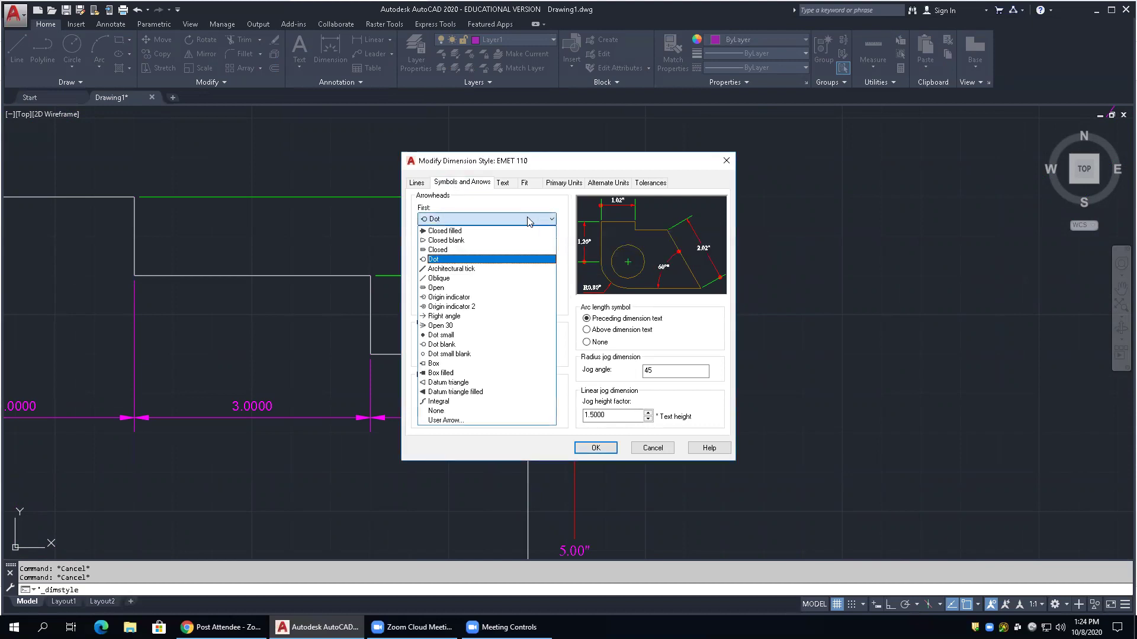
left_click(449, 231)
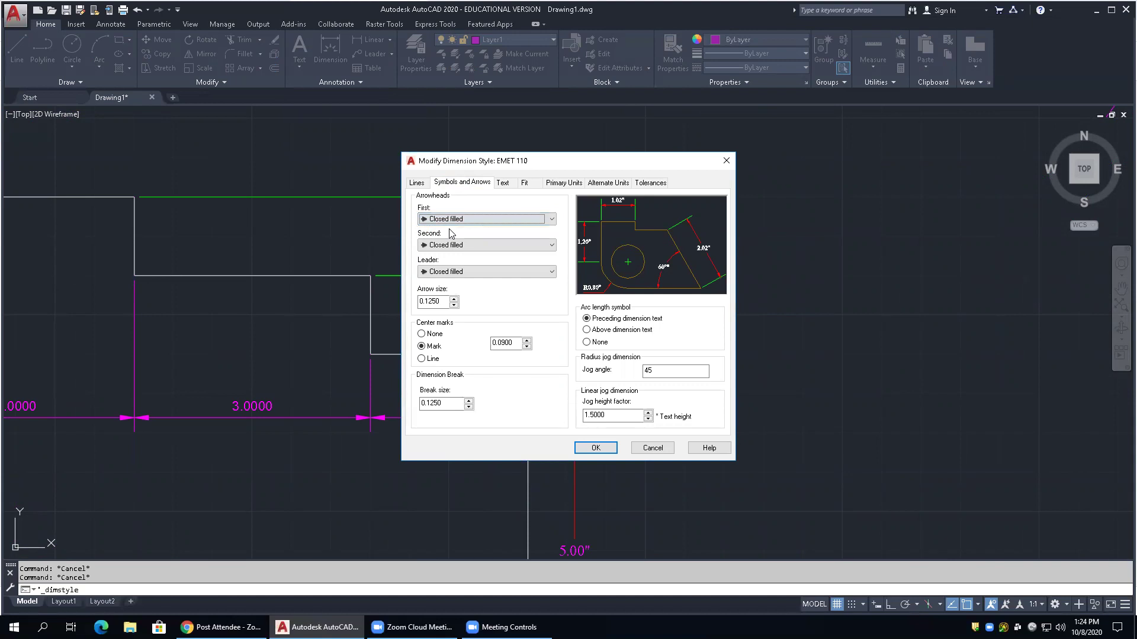
Set the EMET 110 style's text style to Standard and apply the modified dimension style to the drawing
left_click(510, 185)
left_click(521, 213)
left_click(501, 232)
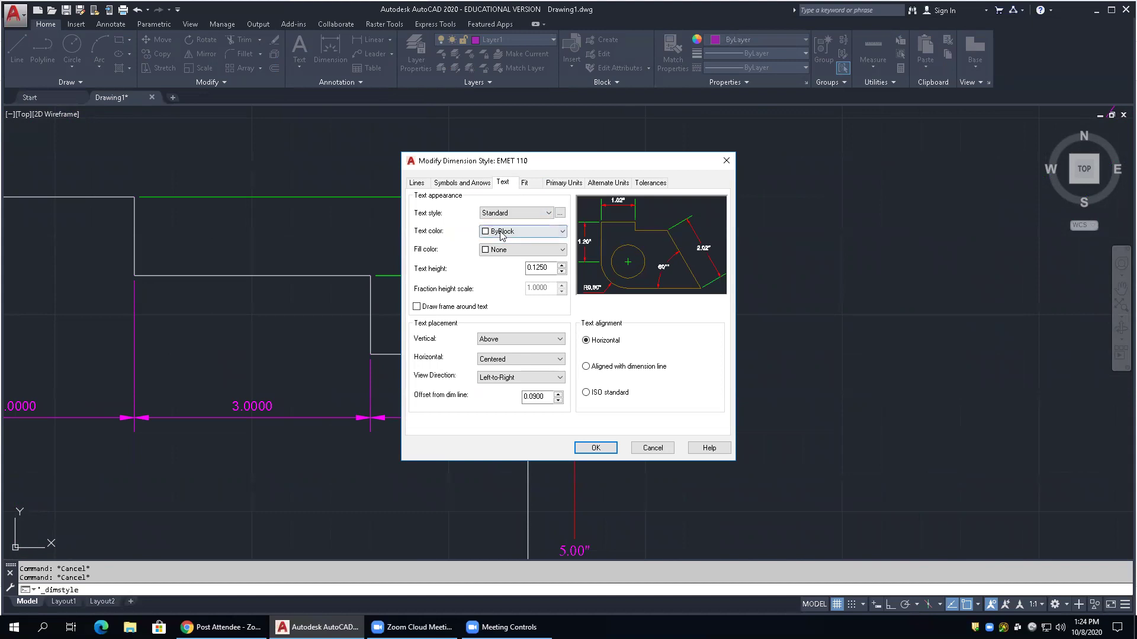
left_click(595, 448)
left_click(641, 401)
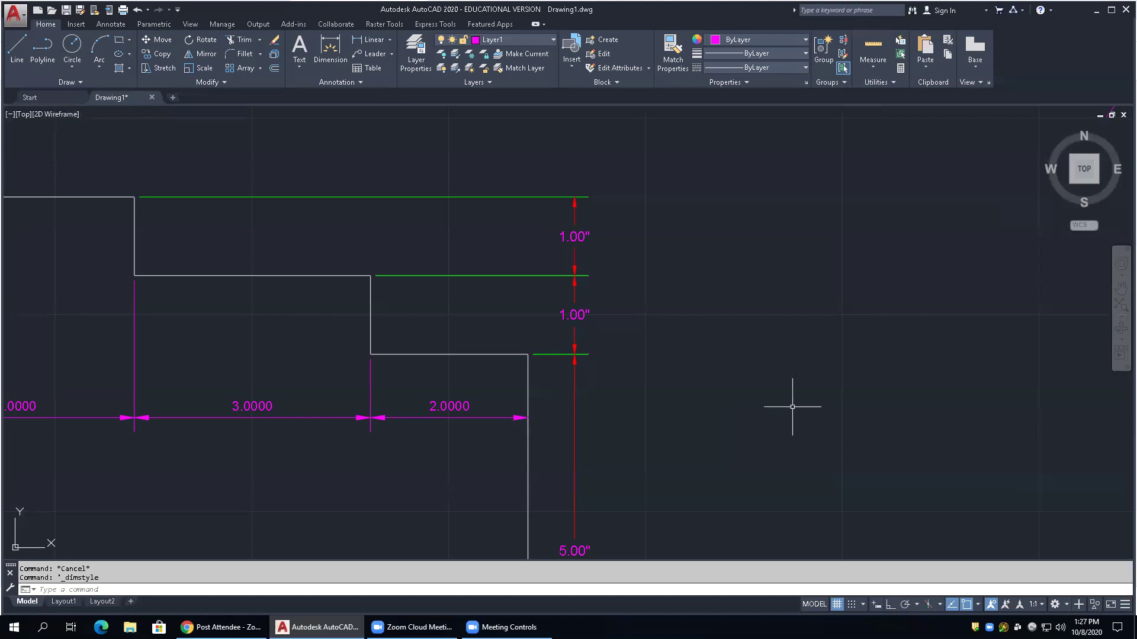
Add a leader reading "Paint this green" with its arrowhead at the midpoint of the profile's uppermost edge and its landing above right
scroll(648, 376, "down", 4)
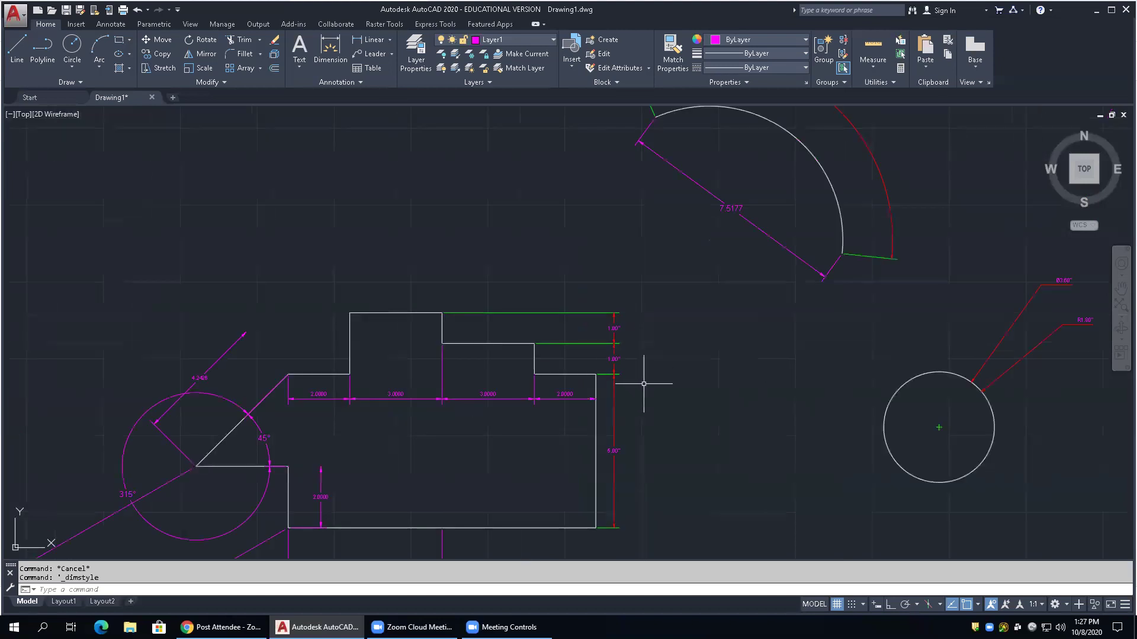
scroll(668, 370, "up", 4)
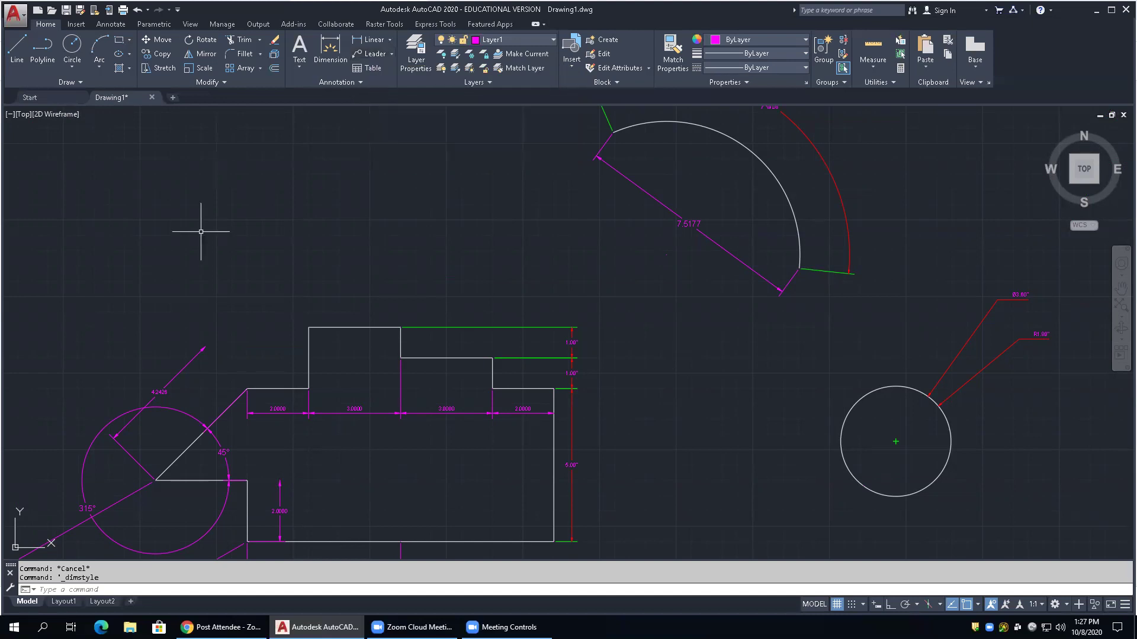
left_click(391, 54)
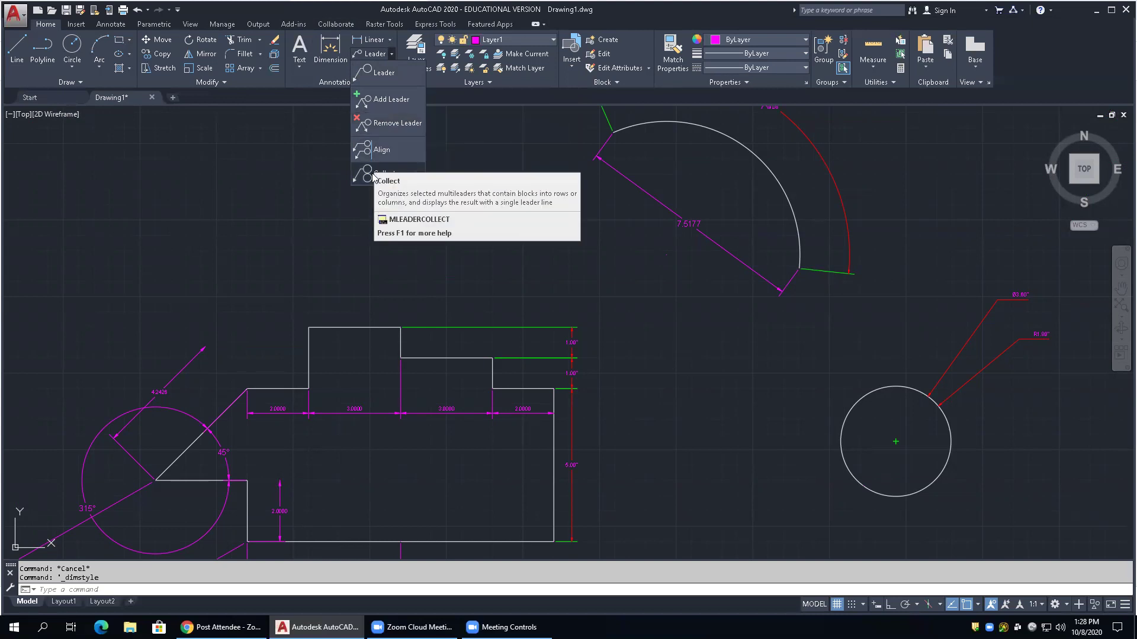
left_click(373, 73)
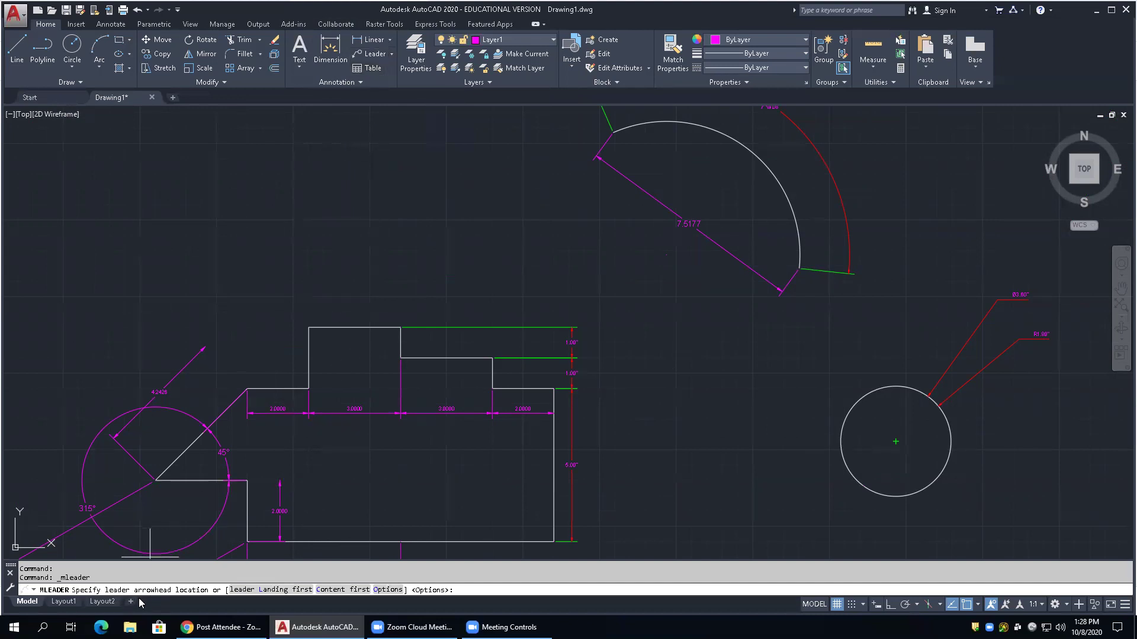
right_click(375, 300, "shift")
left_click(416, 394)
left_click(359, 327)
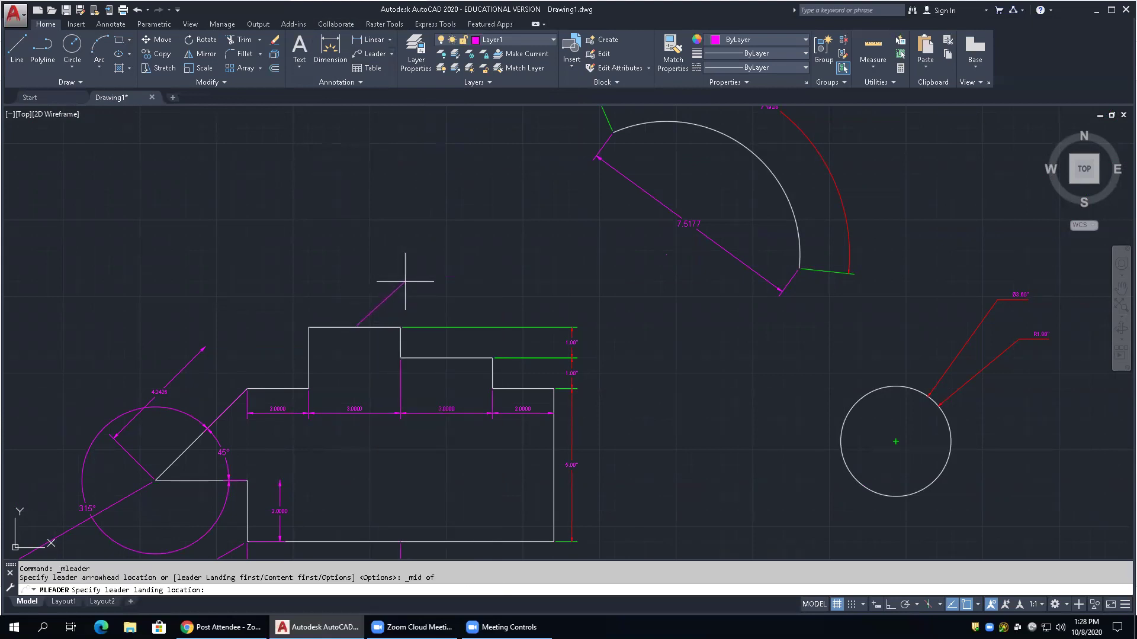
scroll(403, 282, "up", 3)
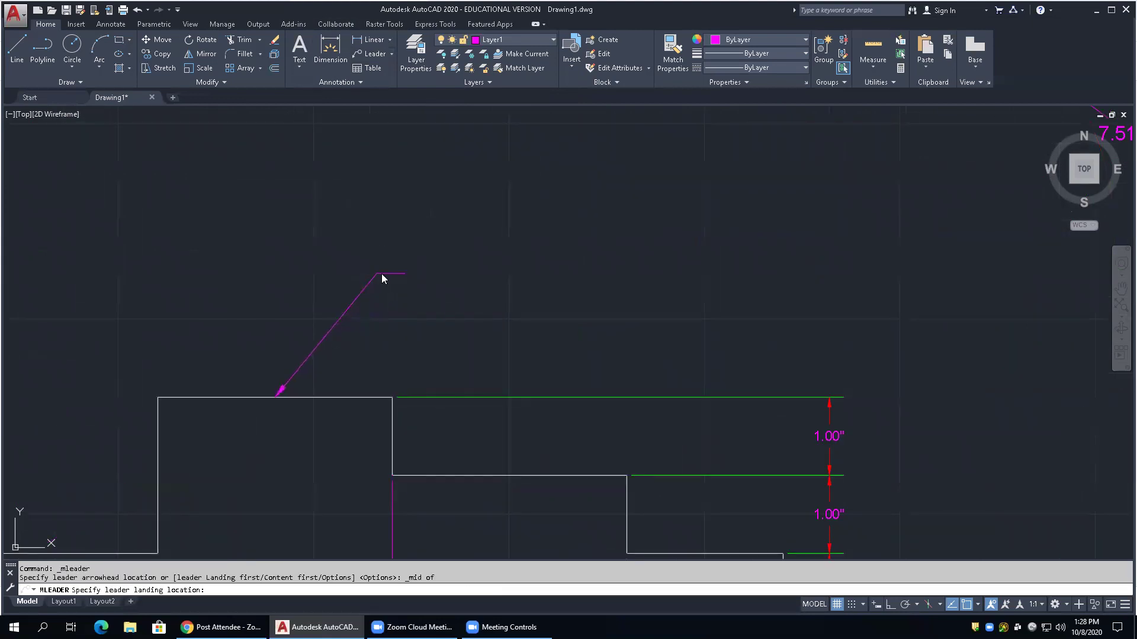
left_click(376, 274)
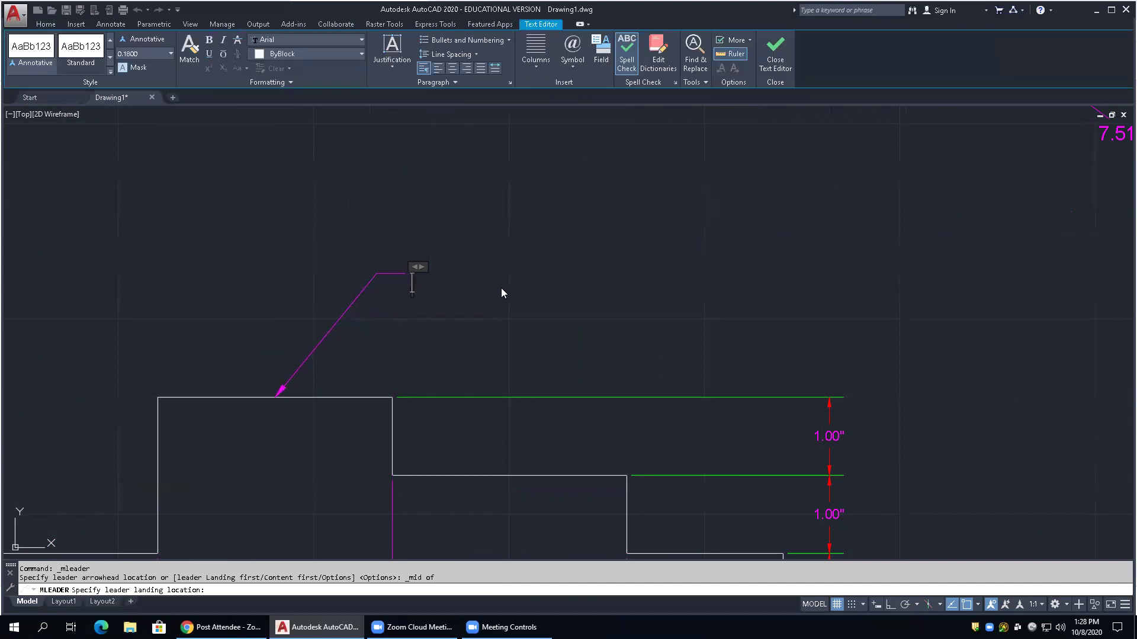
type("Paint this green")
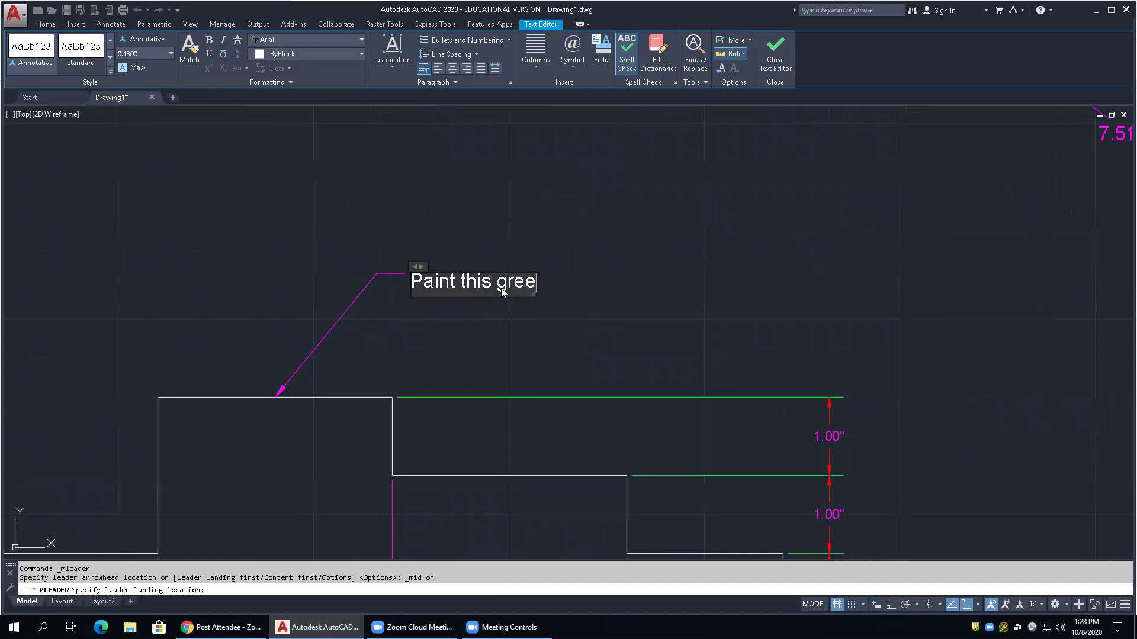
left_click(775, 55)
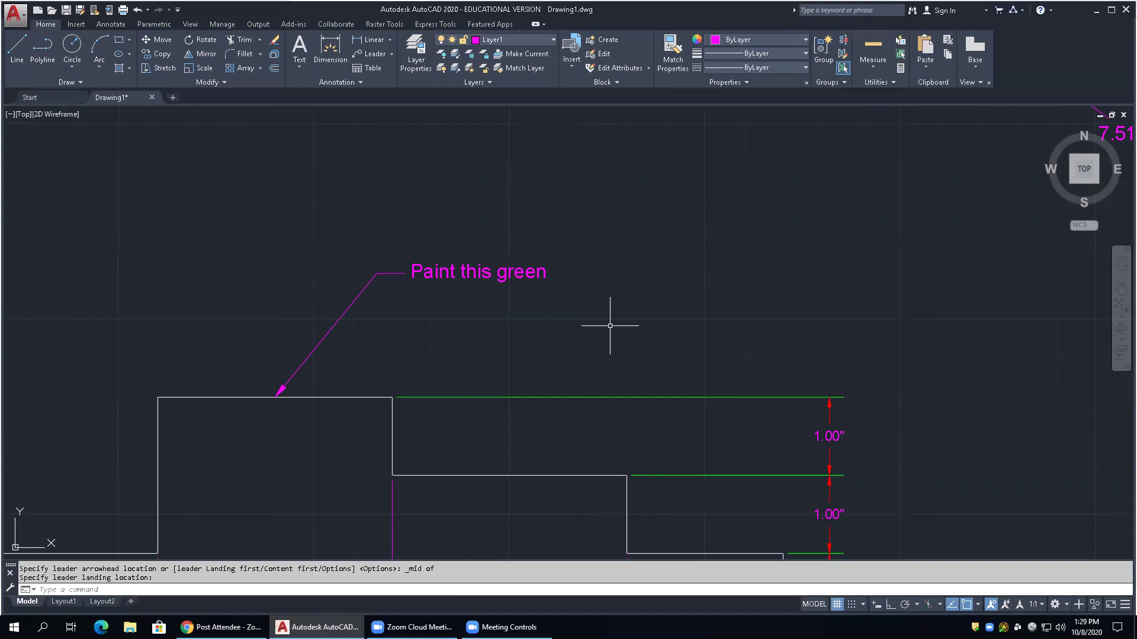
Add three leader arrows to the "Paint this green" note, pointing to both ends of the uppermost edge and the corner below its left end
left_click(388, 55)
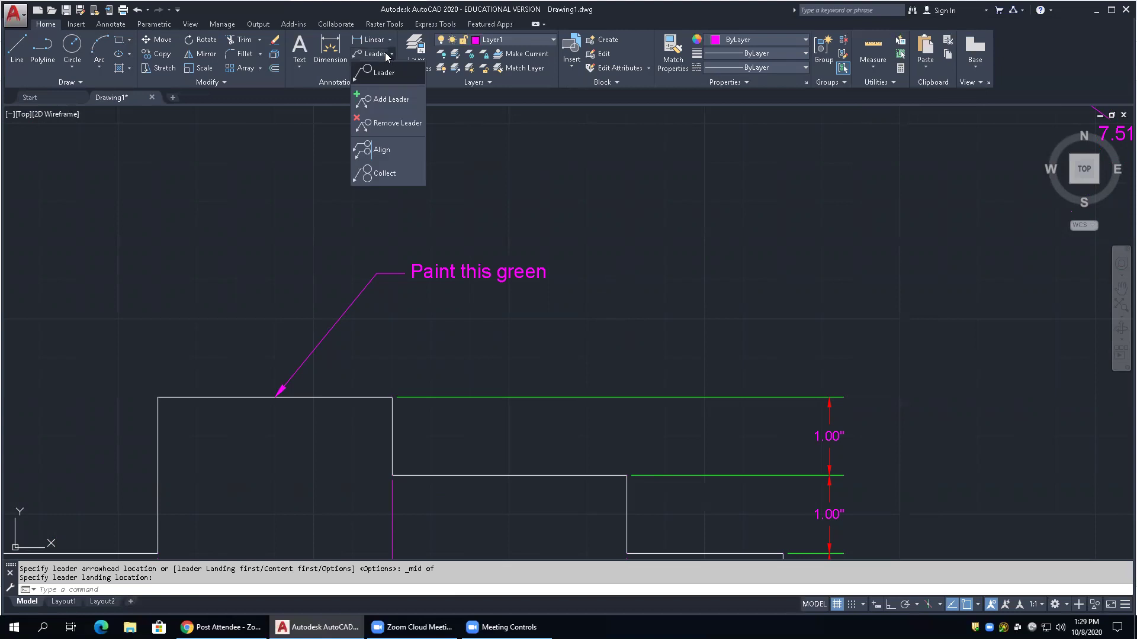
left_click(390, 100)
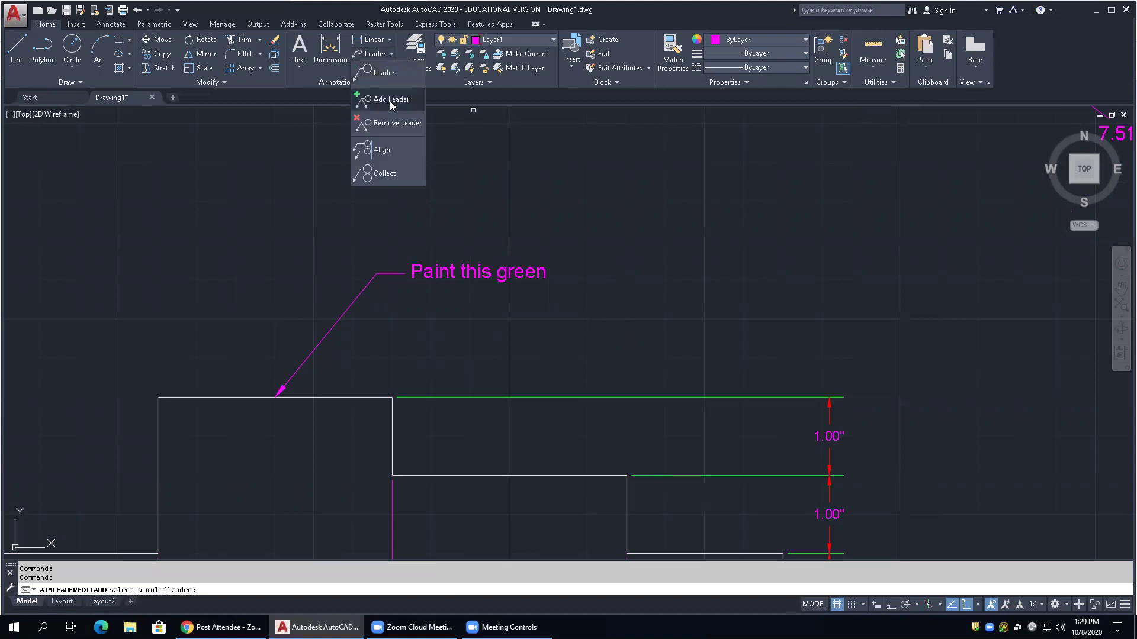
left_click(430, 268)
left_click(392, 397)
left_click(159, 396)
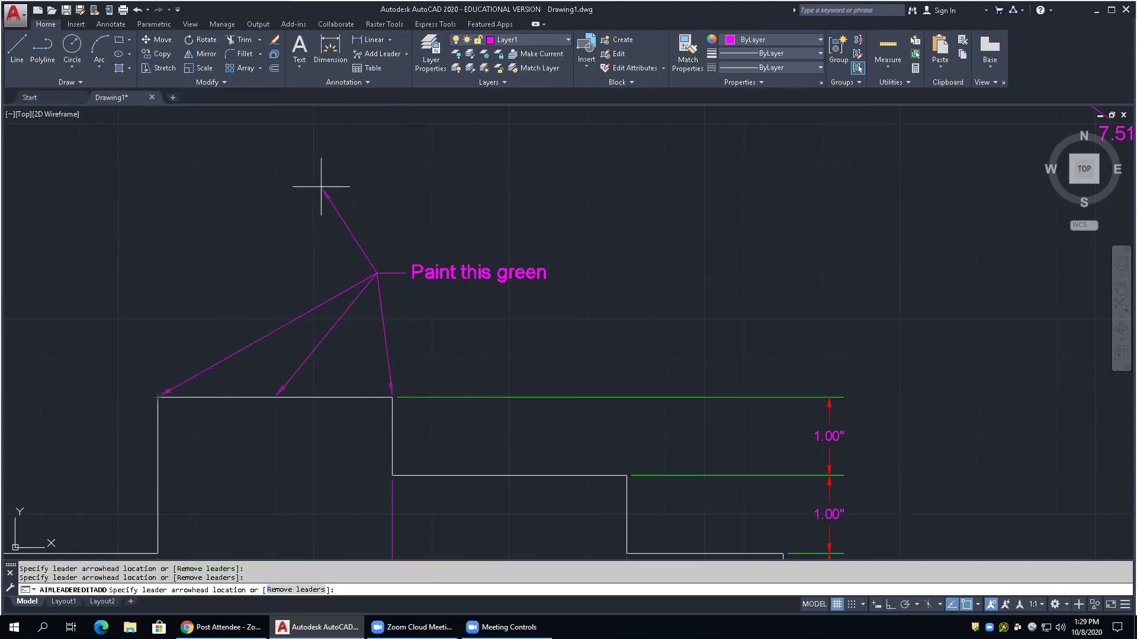
left_click(157, 554)
key("Return")
key("Return")
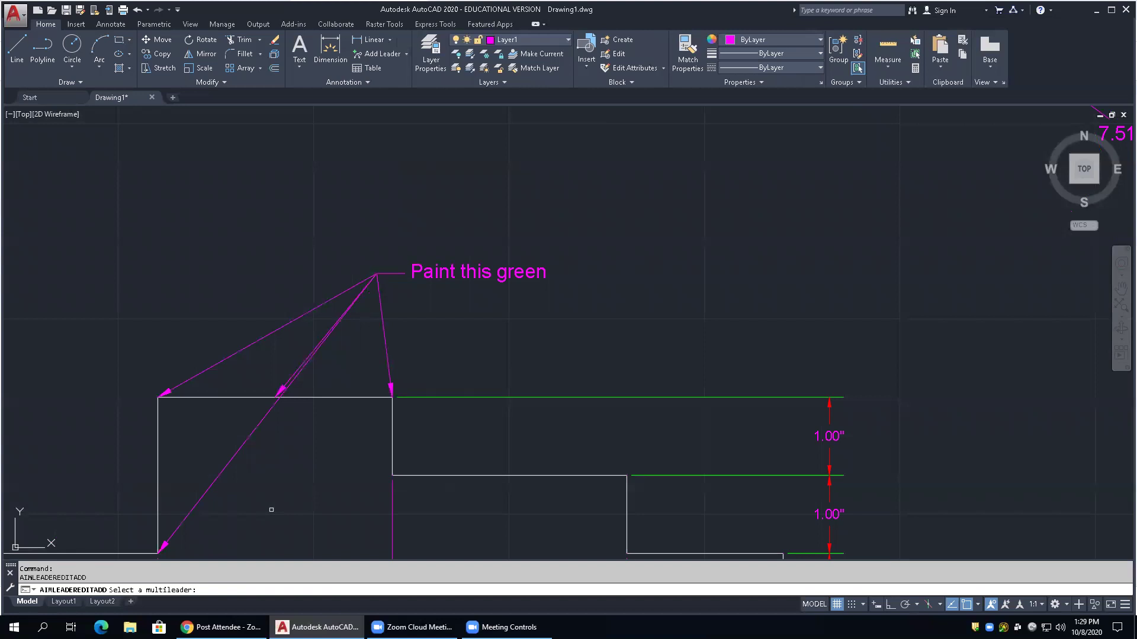
scroll(420, 346, "down", 5)
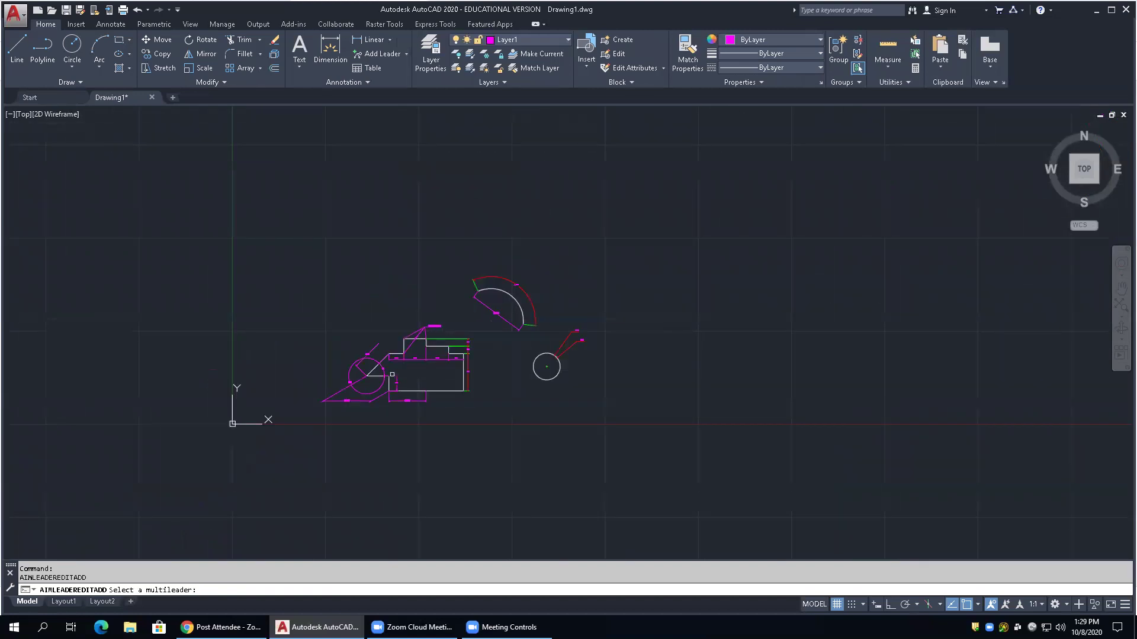
scroll(392, 396, "up", 8)
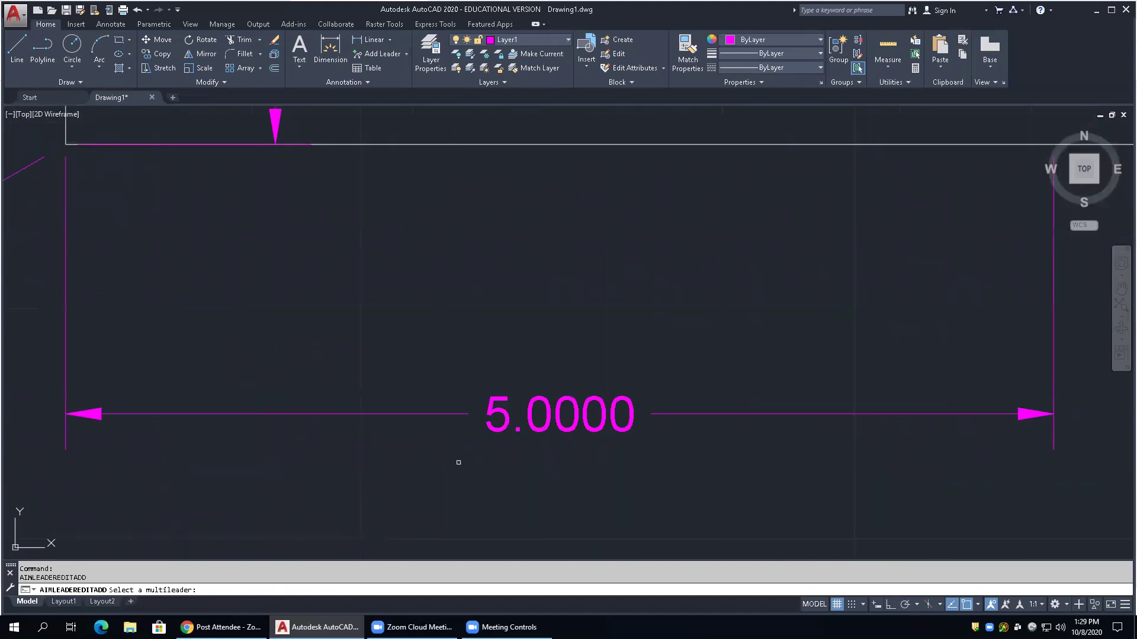
key("Escape")
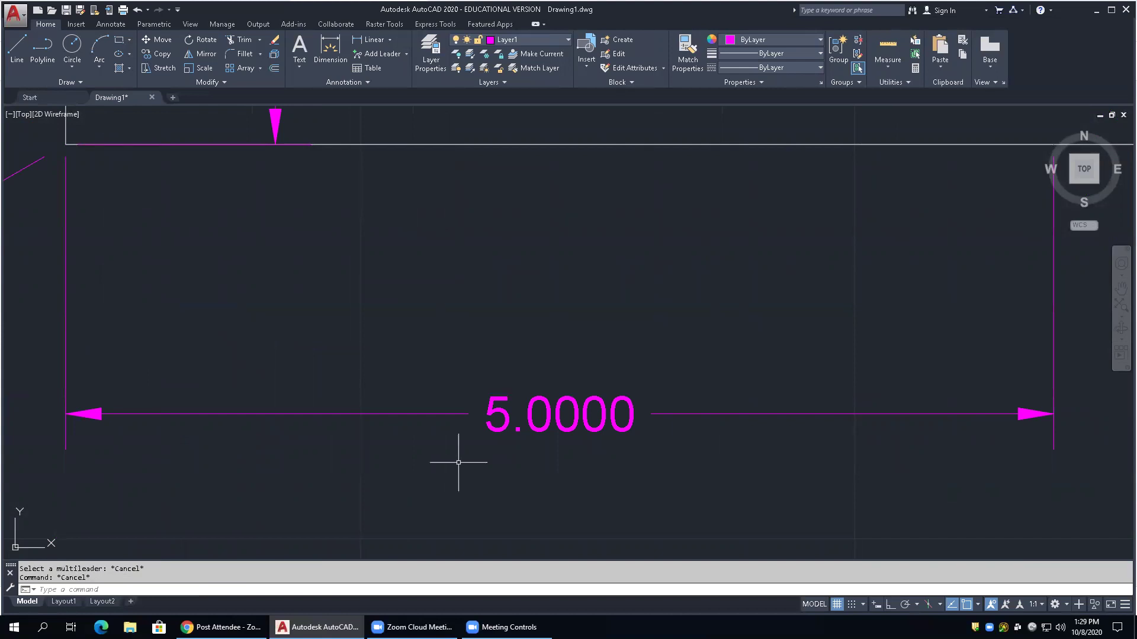
scroll(458, 368, "down", 6)
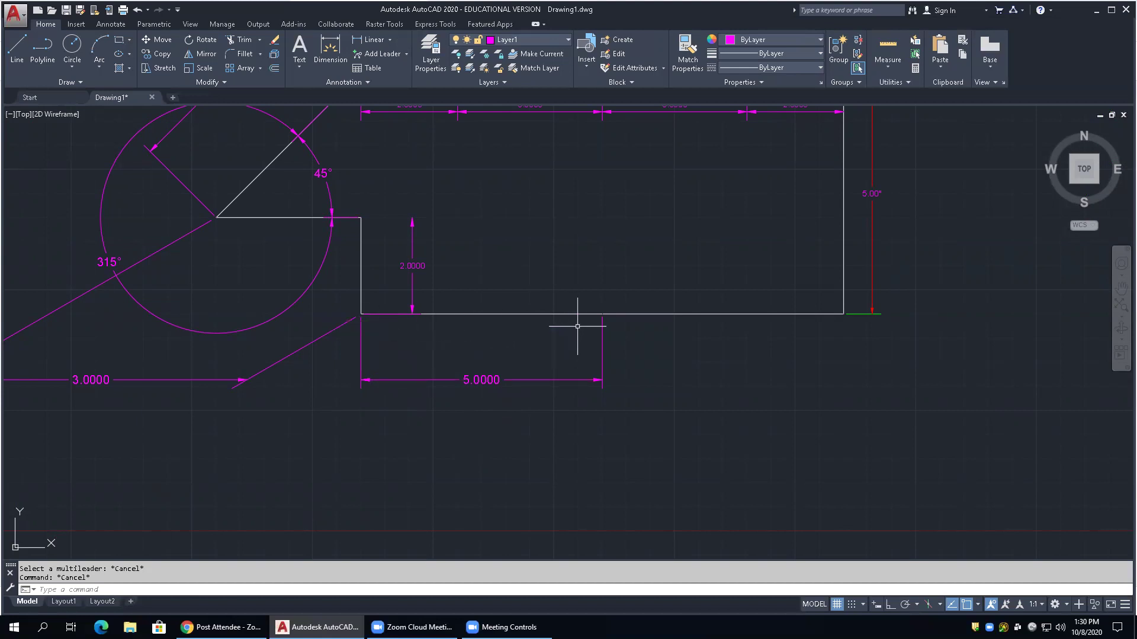
double_click(494, 380)
scroll(489, 386, "up", 6)
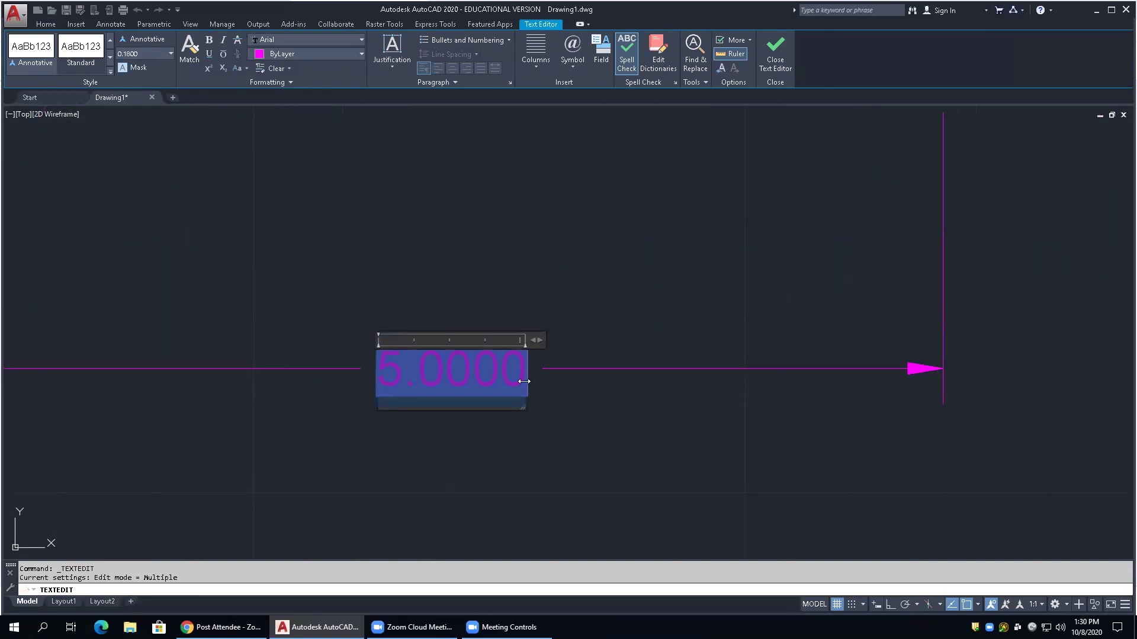
key("Escape")
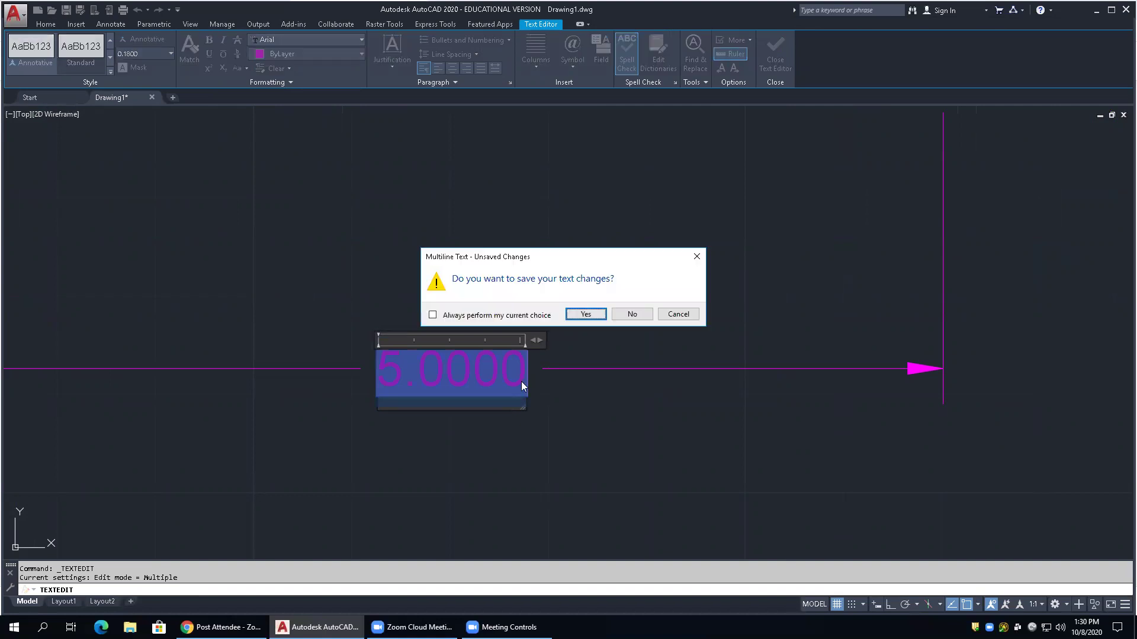
left_click(588, 314)
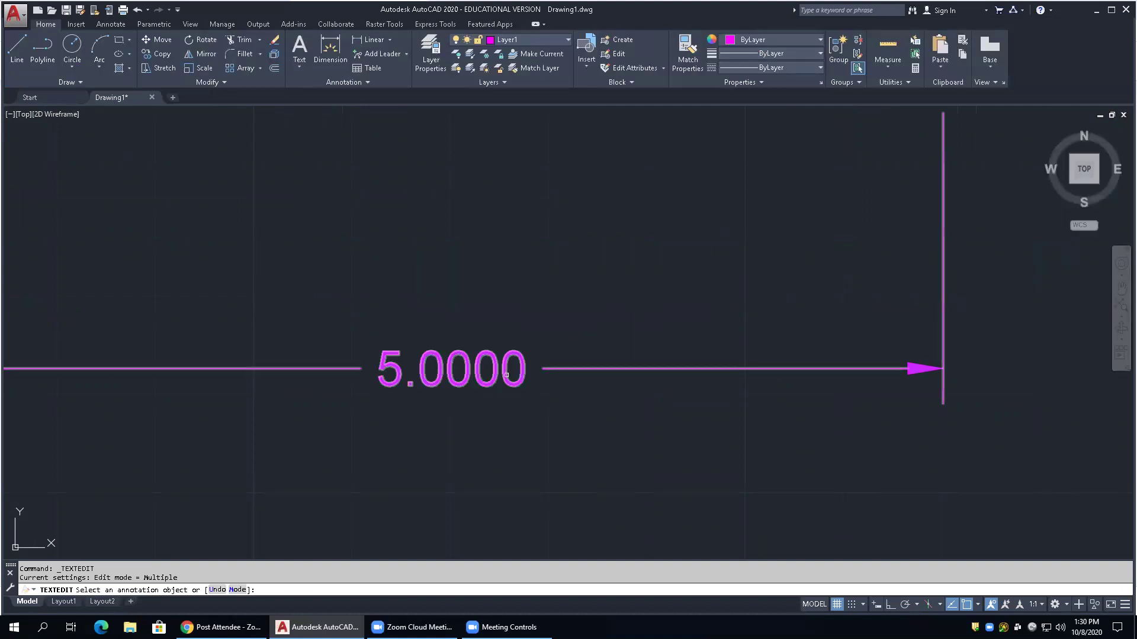
left_click(522, 368)
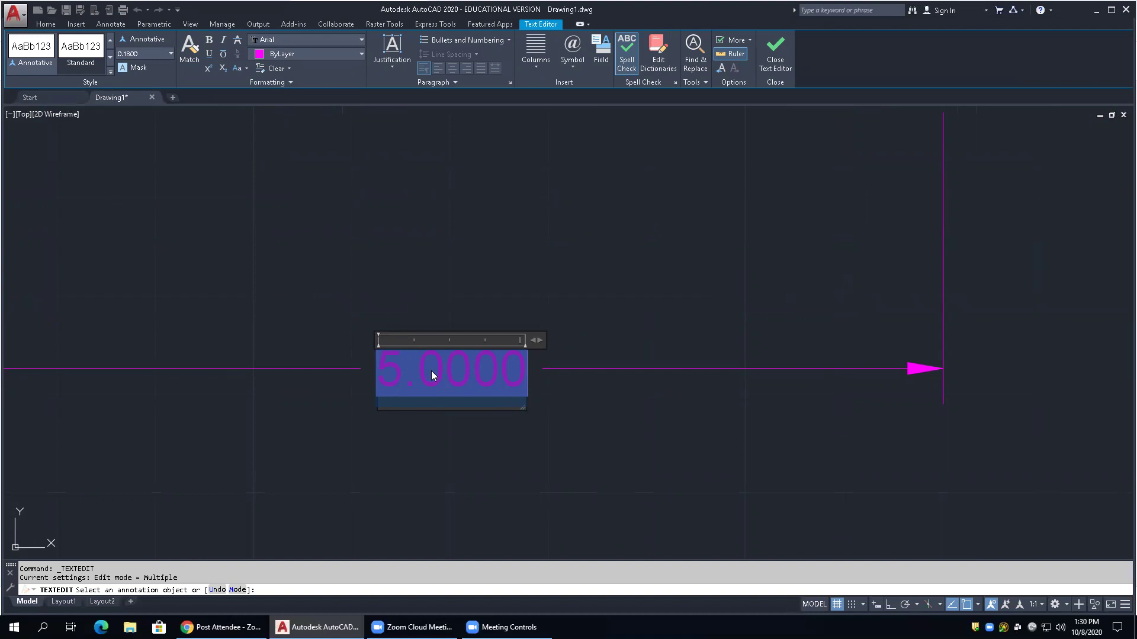
key("Escape")
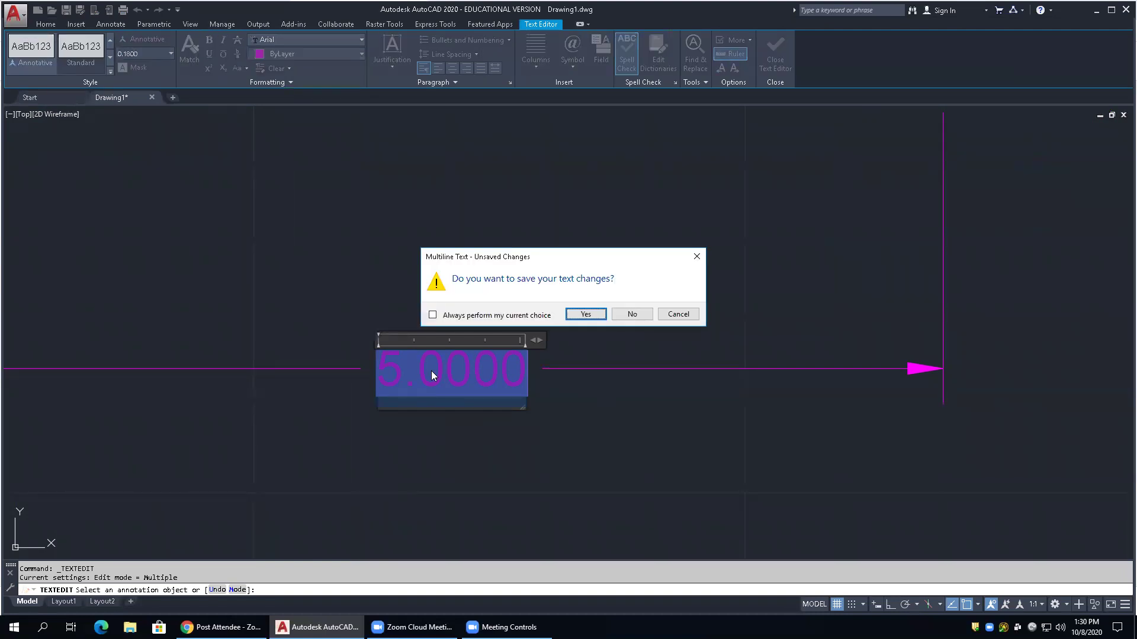
left_click(631, 315)
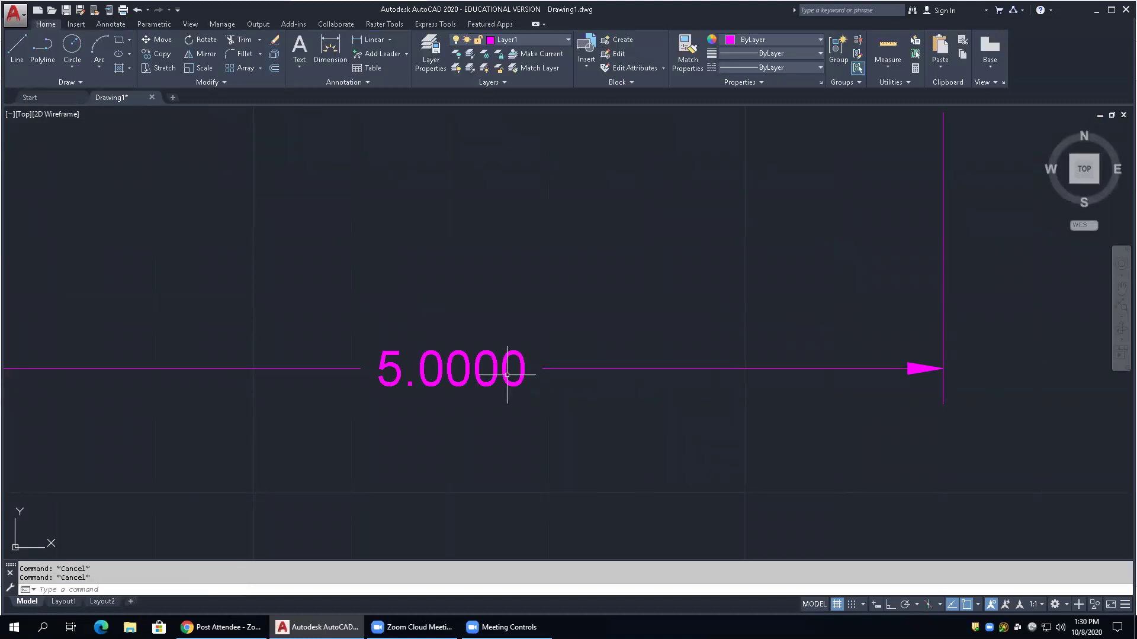
Override the text of the horizontal 5.0000 dimension below the profile's bottom edge with 5.00"
left_click(520, 353)
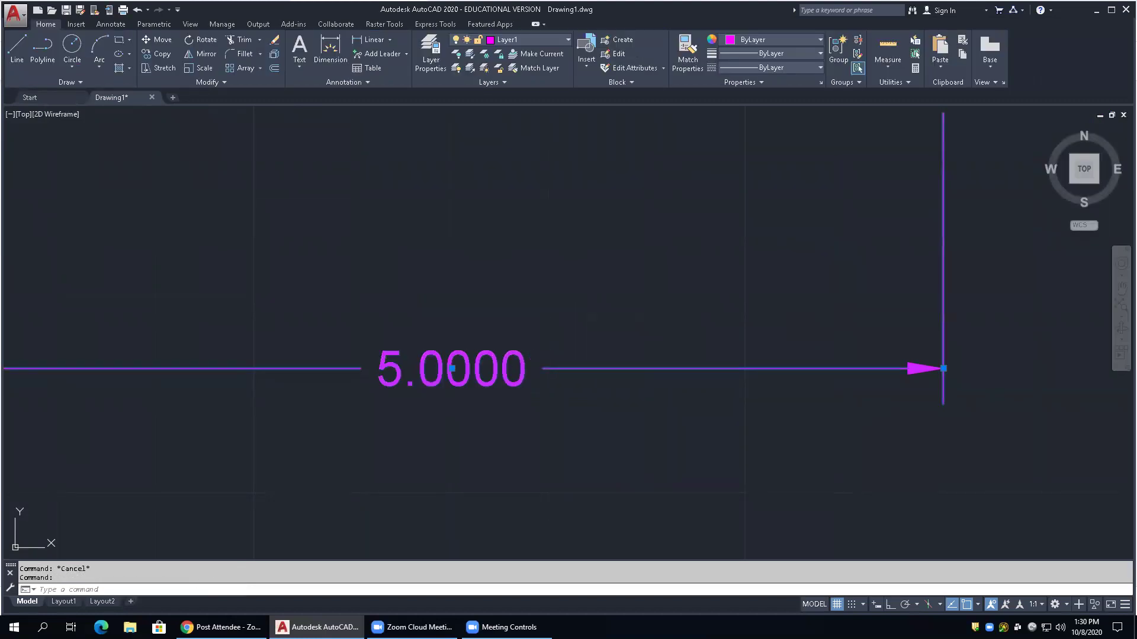
double_click(515, 367)
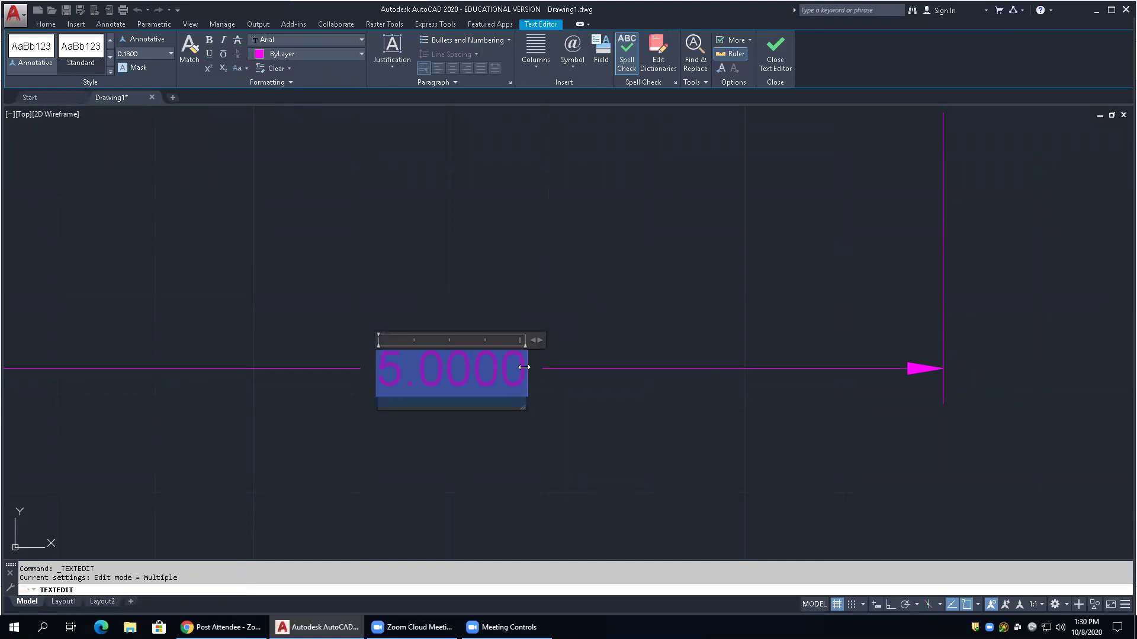
type("5.00\"")
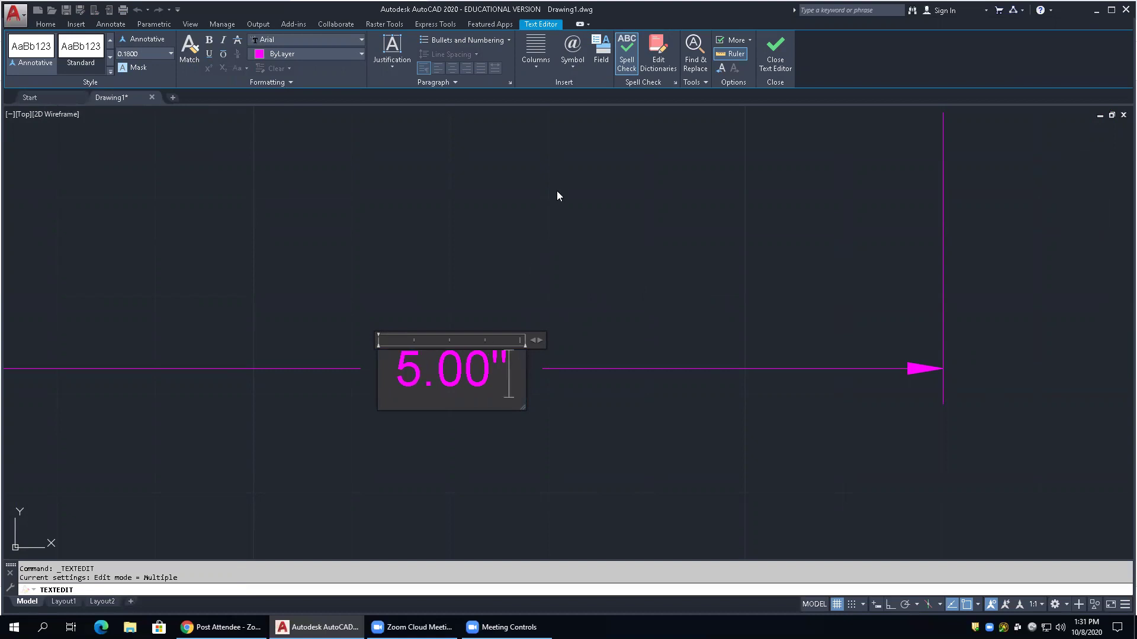
left_click(779, 57)
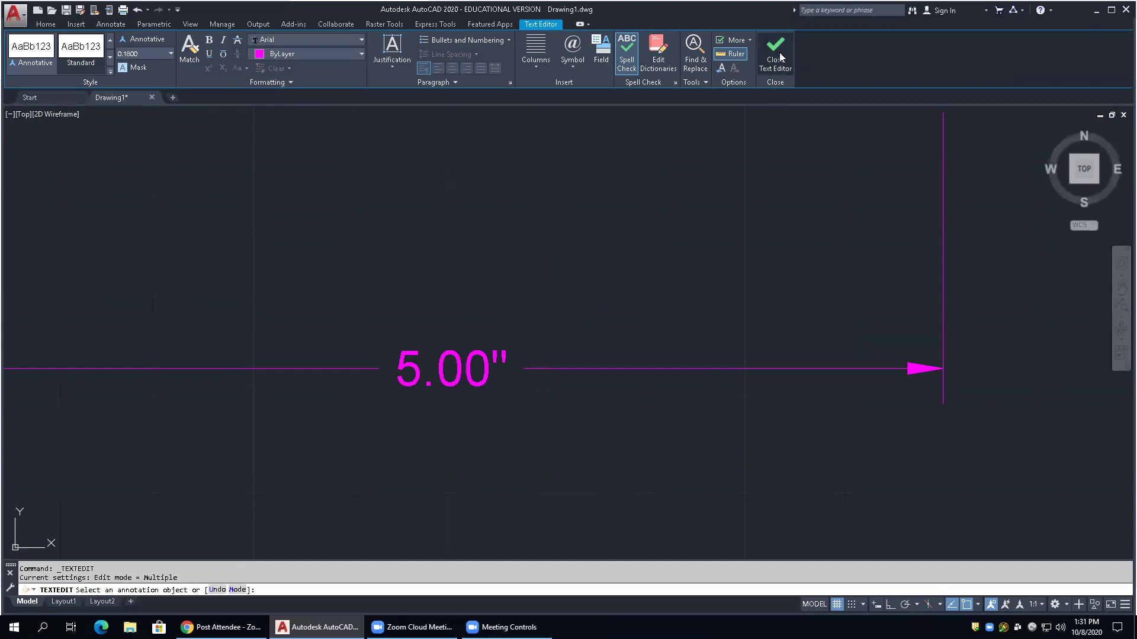
scroll(636, 385, "down", 4)
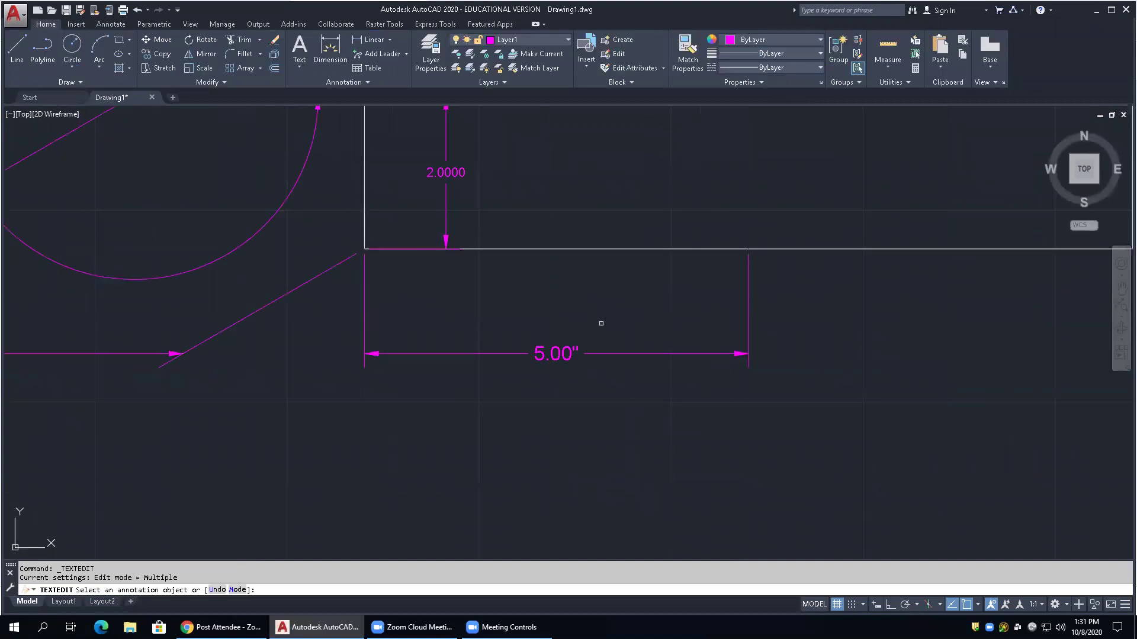
key("Escape")
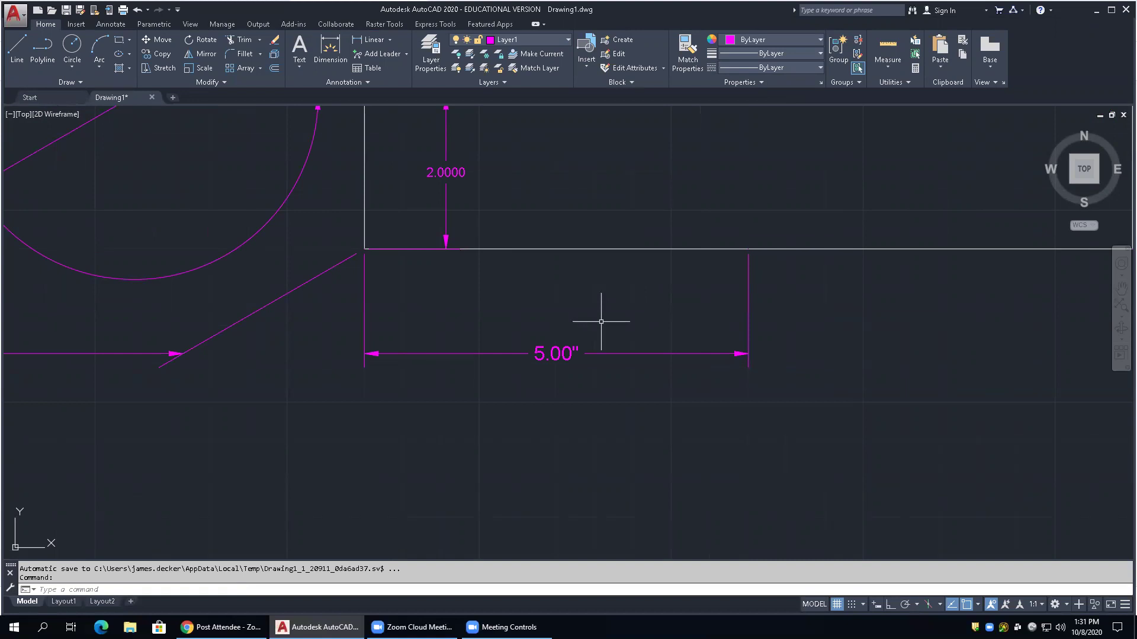
Stretch the right extension line origin of the 5.00" bottom dimension to a point well beyond the profile's lower-right corner
scroll(513, 332, "down", 2)
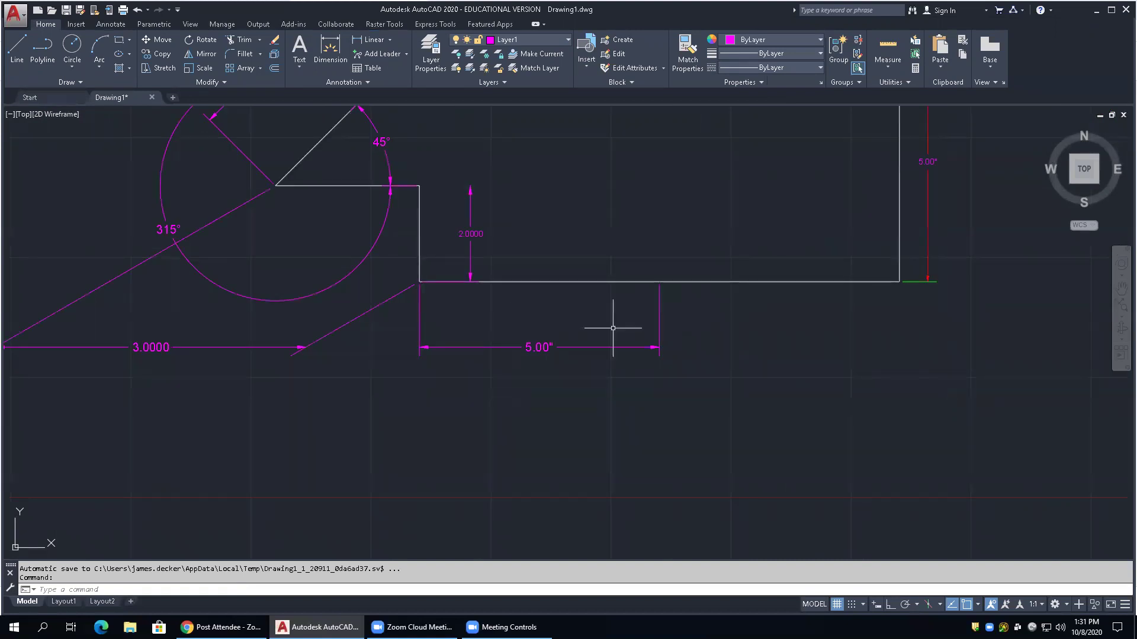
left_click(661, 316)
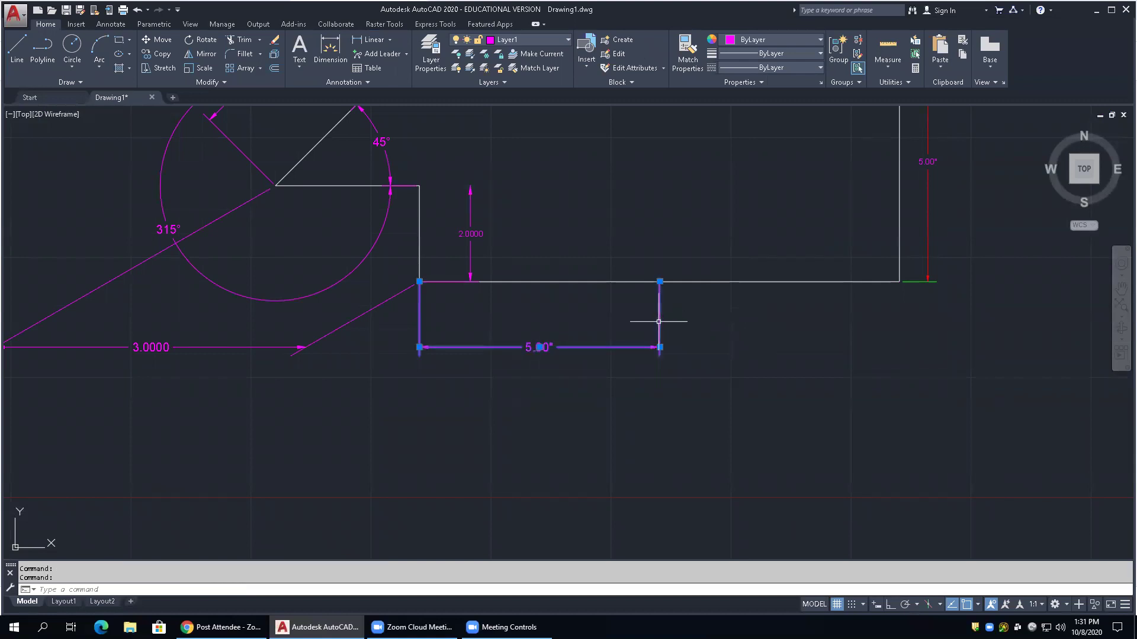
left_click(660, 282)
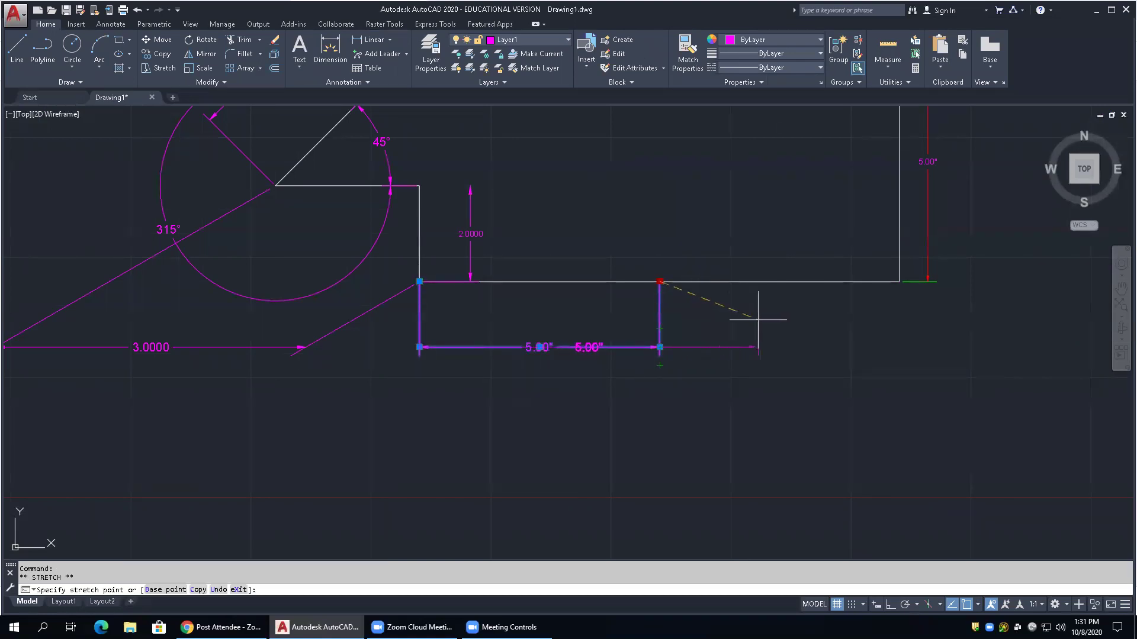
left_click(1017, 287)
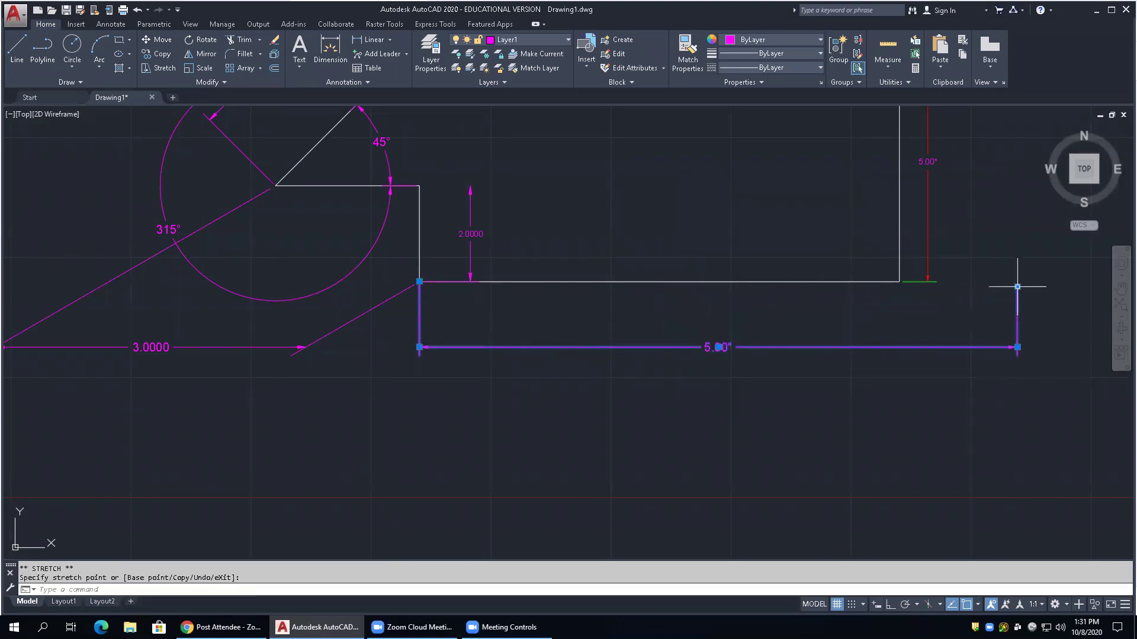
key("Escape")
scroll(781, 355, "up", 5)
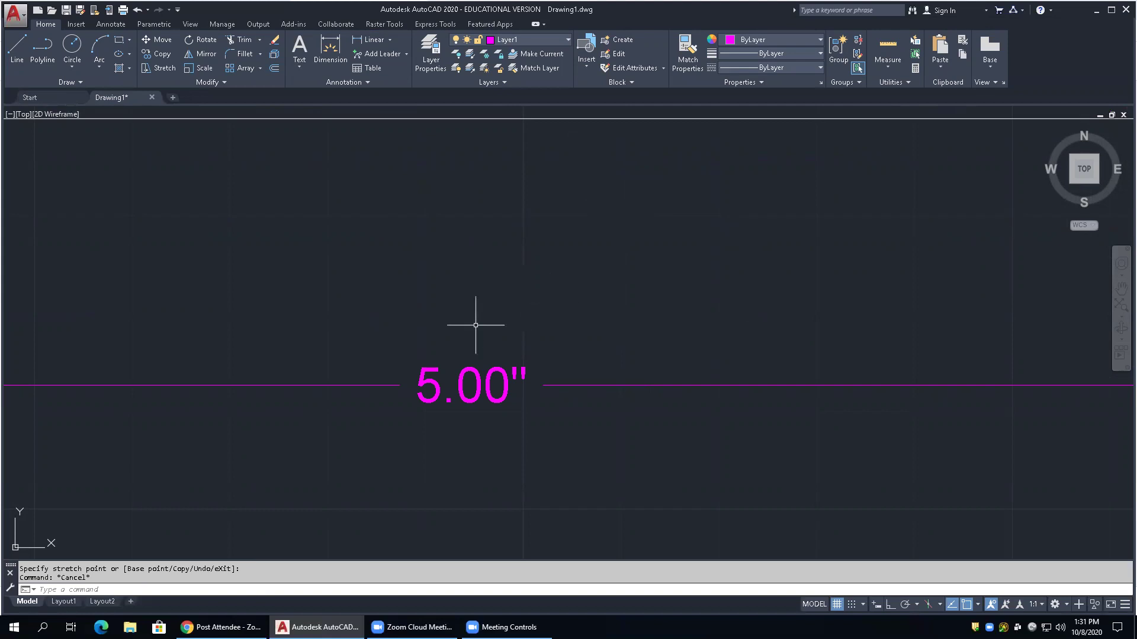
scroll(374, 330, "down", 5)
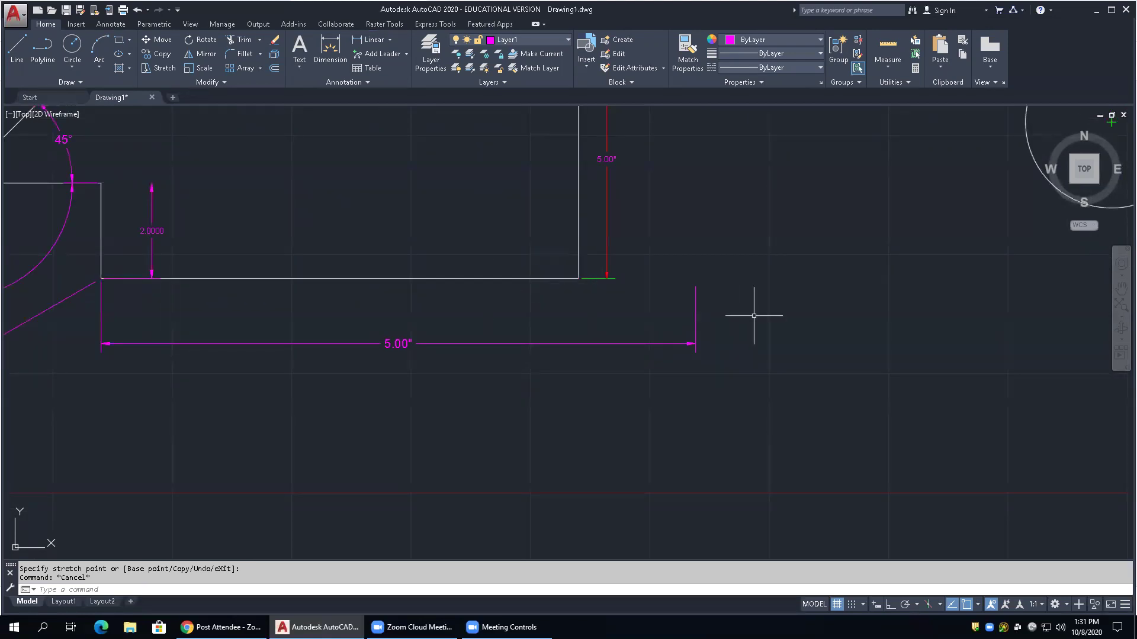
Stretch the bottom dimension's right extension line origin onto the profile's lower-right corner
left_click(694, 301)
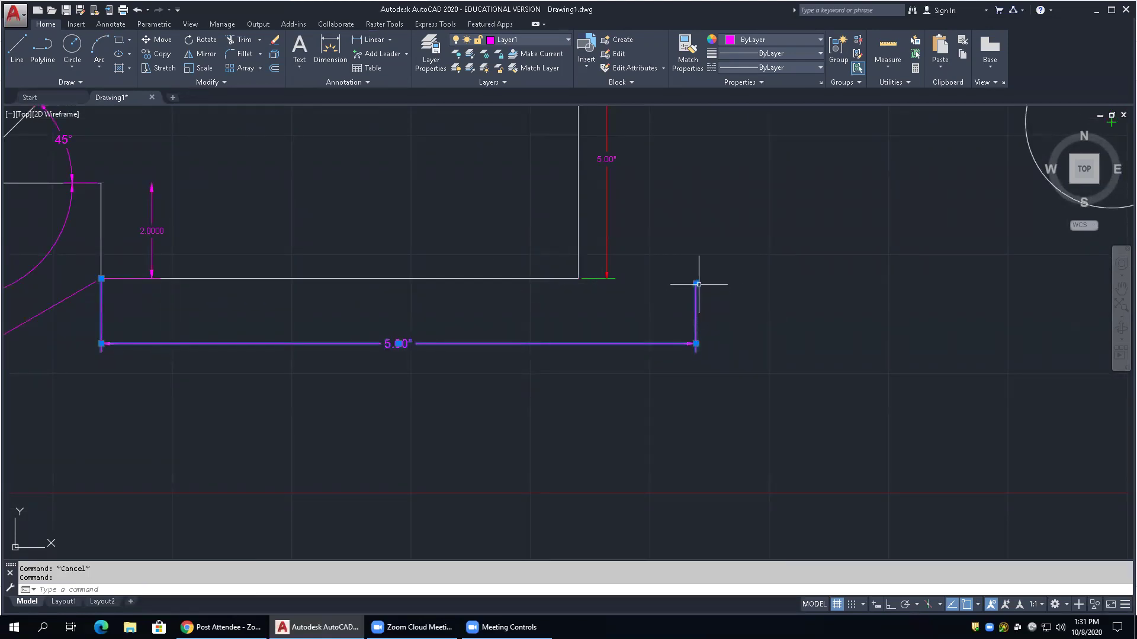
left_click(696, 284)
scroll(592, 290, "up", 4)
key("Escape")
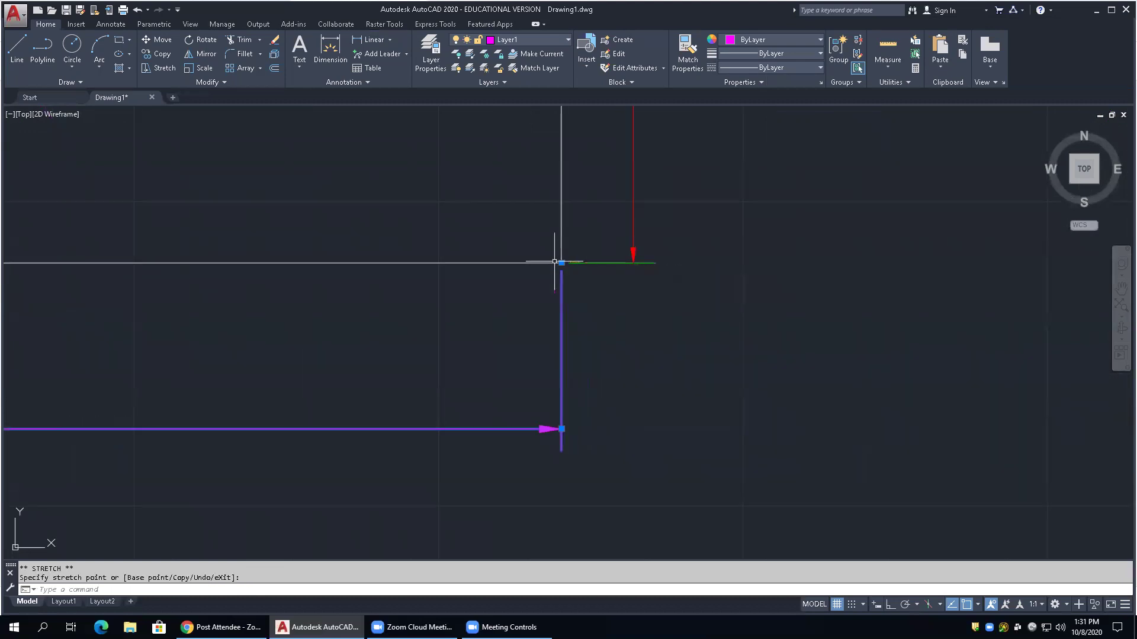
key("Escape")
scroll(964, 357, "down", 4)
Replace the bottom dimension's overridden text with <> to restore its measured value
scroll(717, 361, "up", 8)
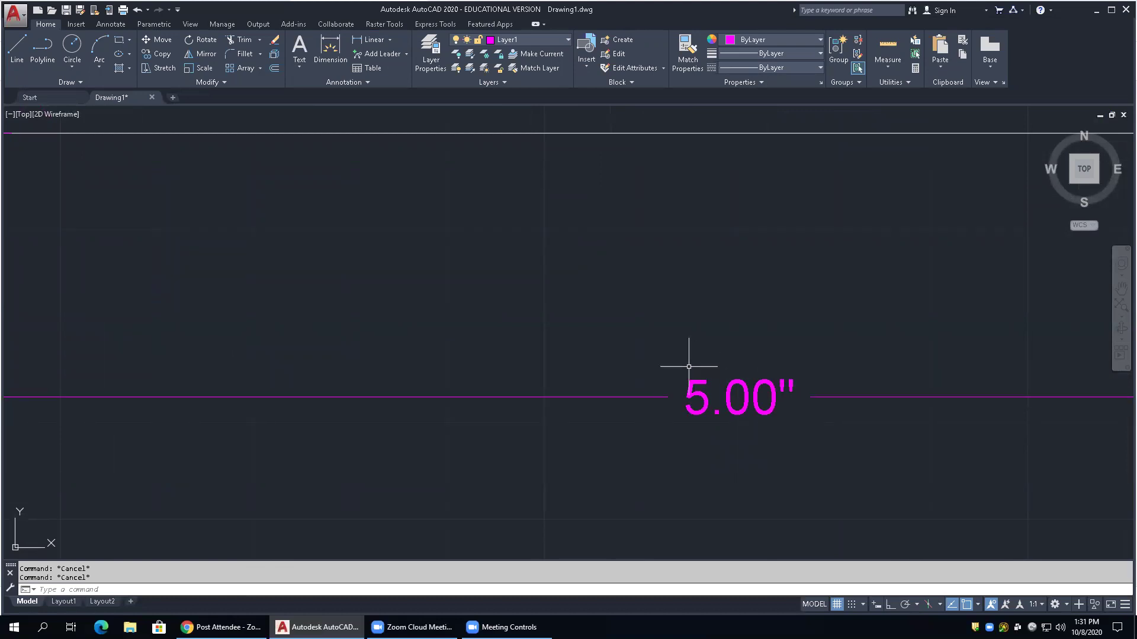
scroll(687, 379, "down", 2)
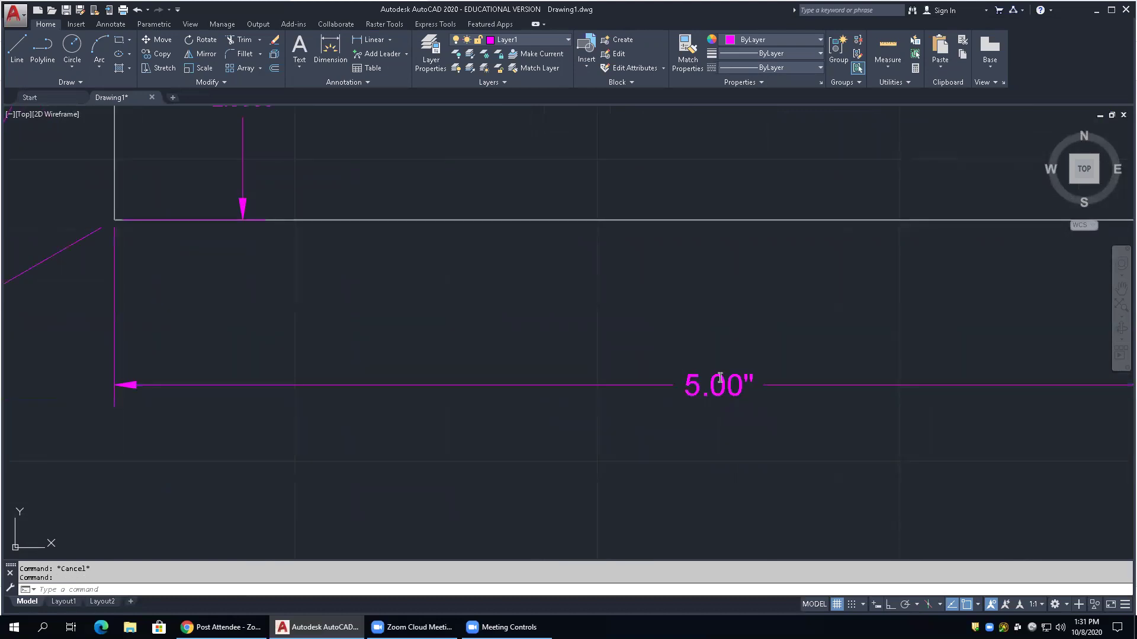
double_click(712, 385)
left_click_drag(684, 387, 752, 393)
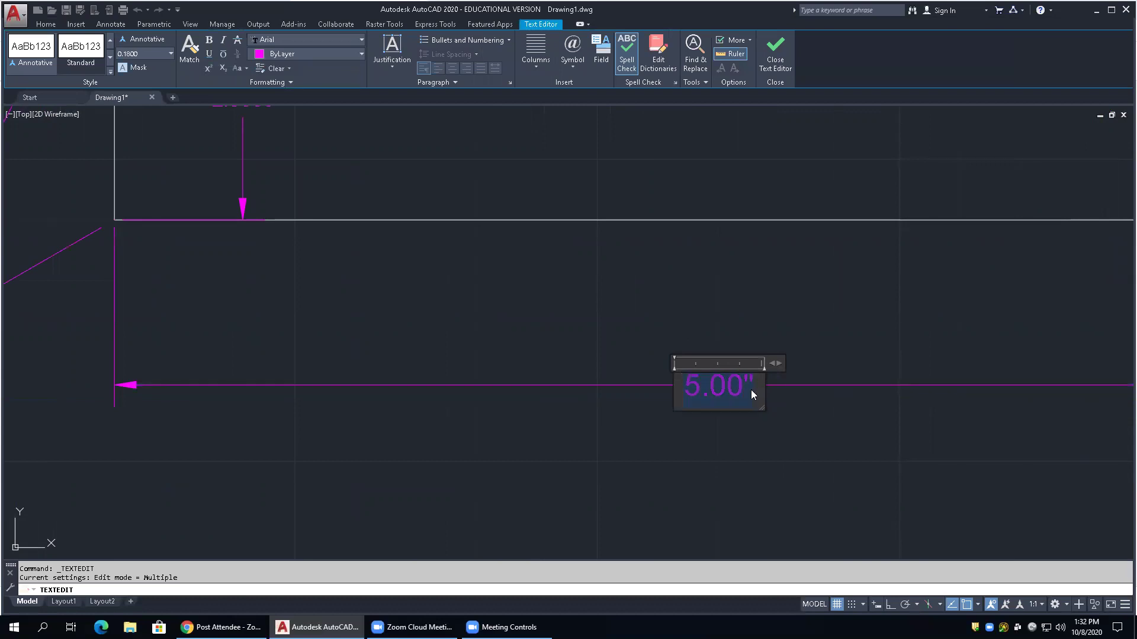
type("<")
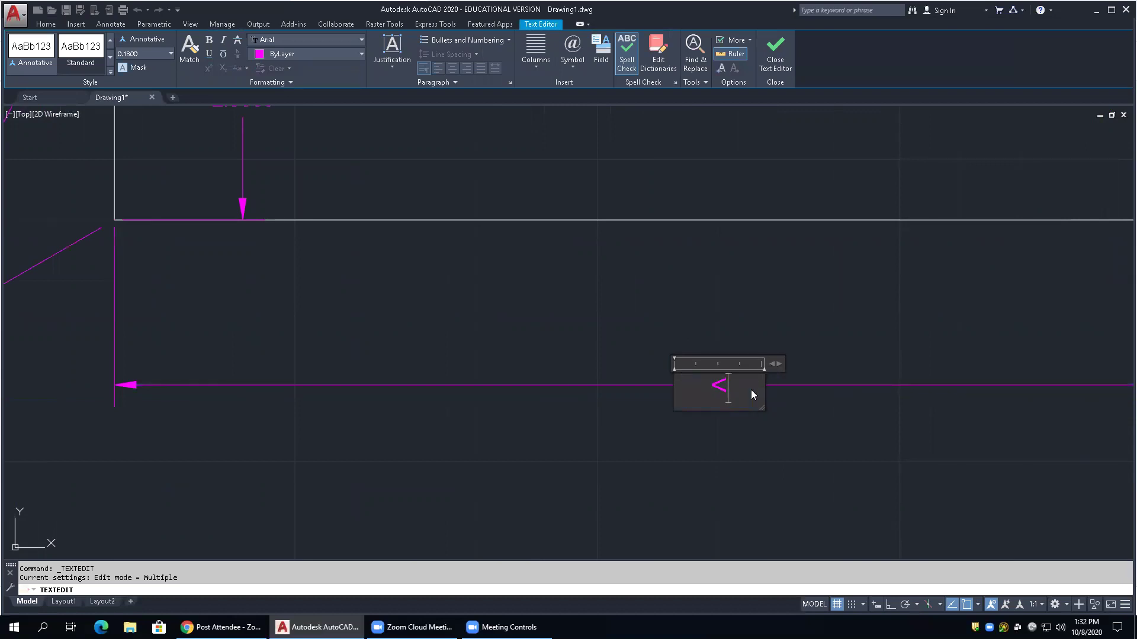
type(">")
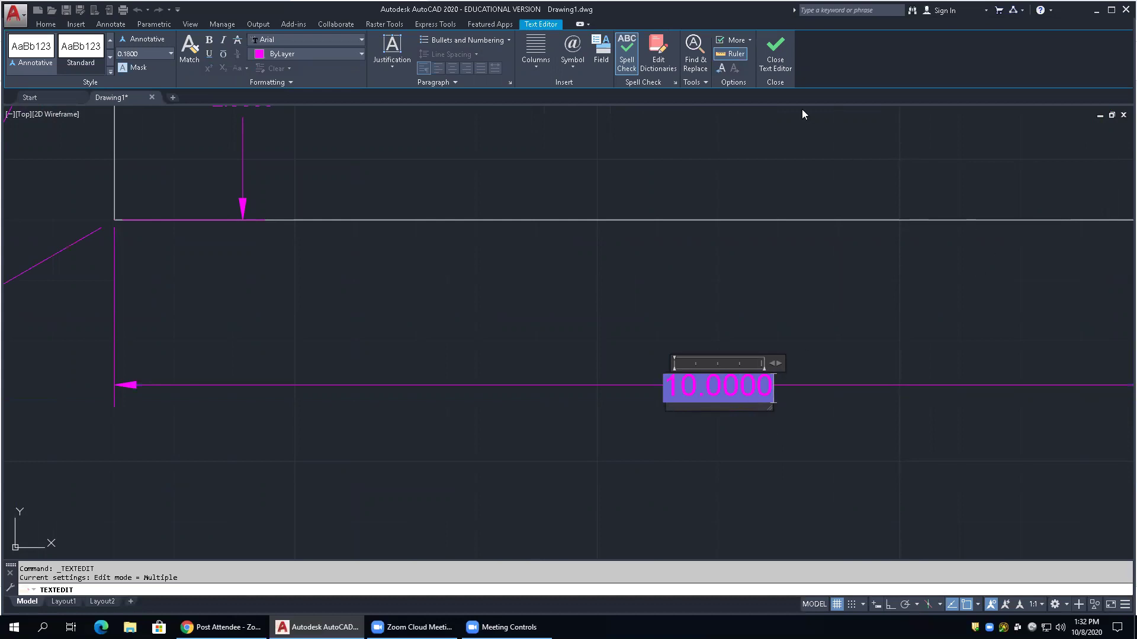
left_click(772, 52)
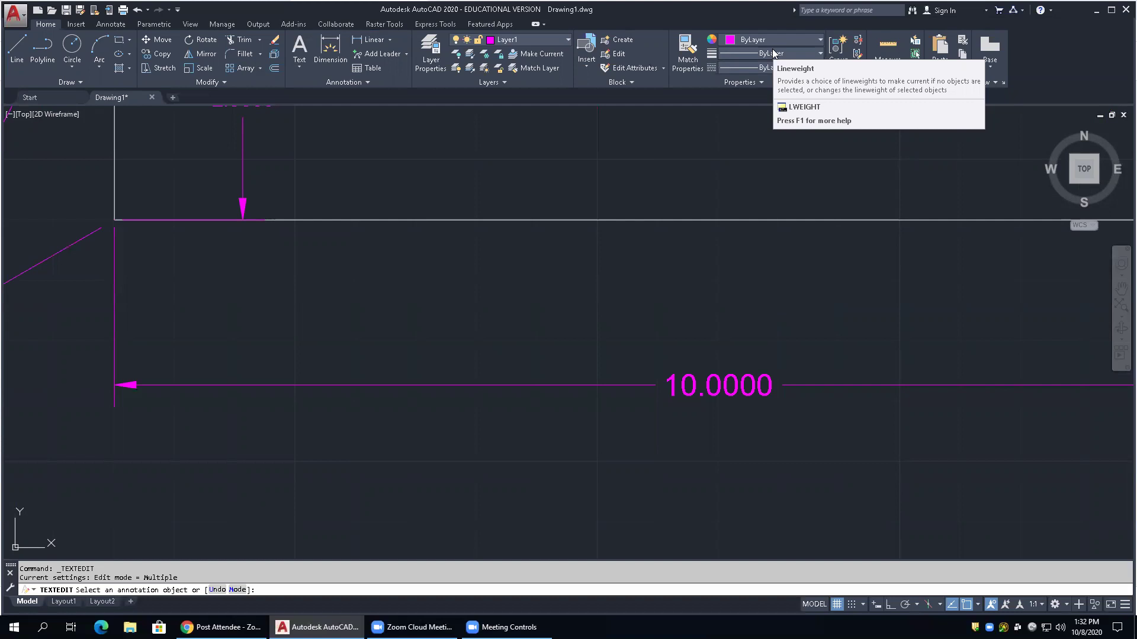
left_click(733, 389)
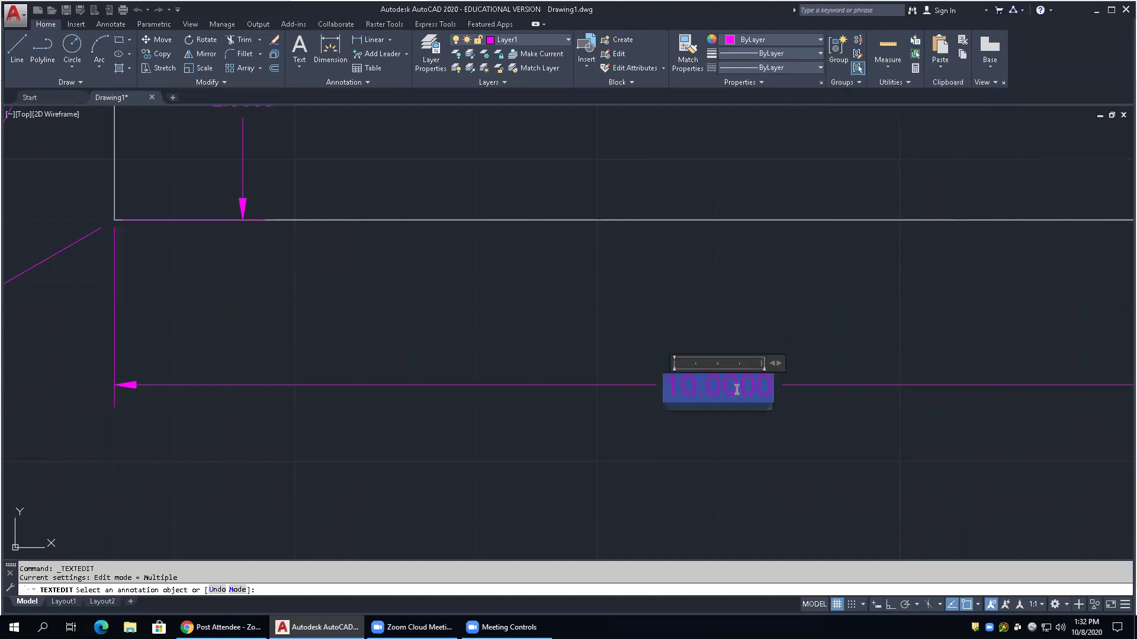
key("Escape")
key("Escape")
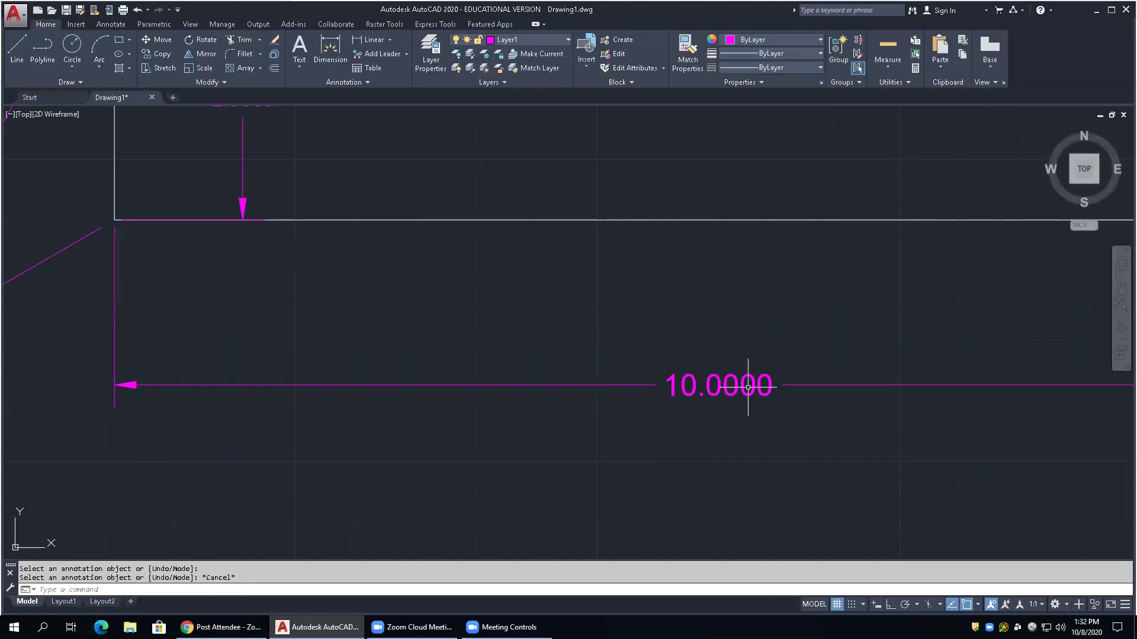
left_click(742, 385)
key("Escape")
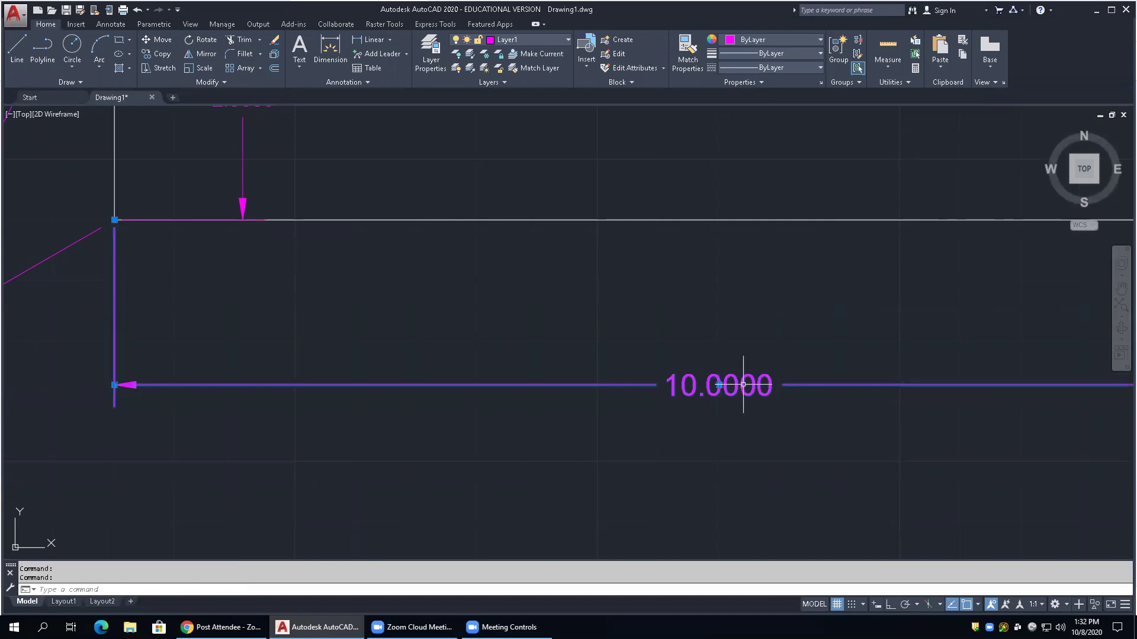
Append an inch mark (") after the measured value in the bottom dimension's text
double_click(719, 384)
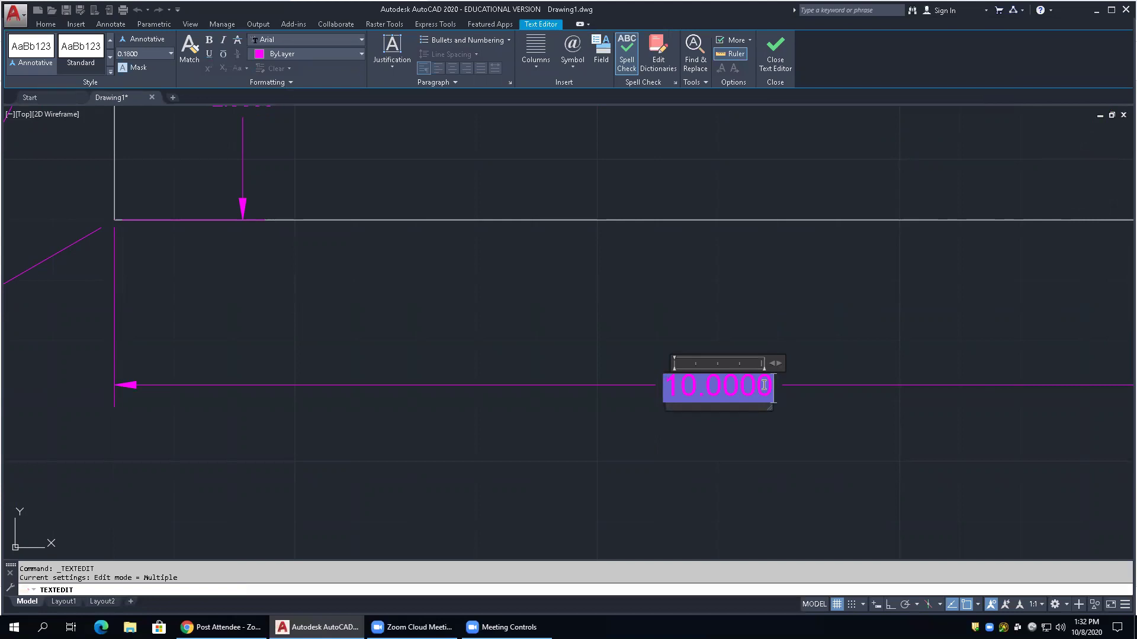
type("\"")
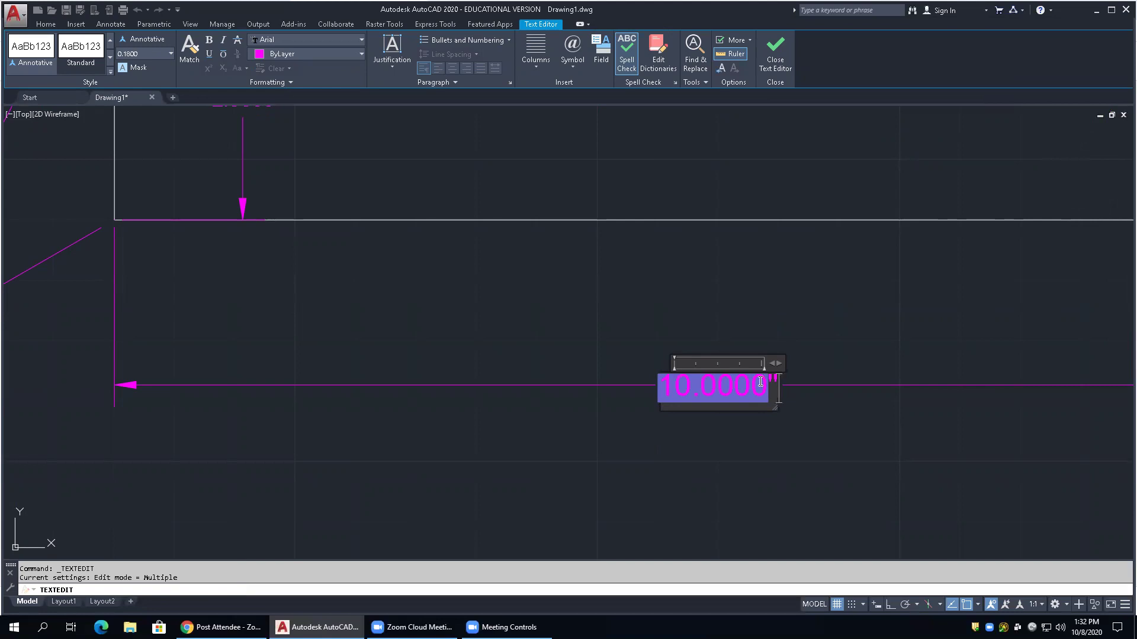
left_click(775, 51)
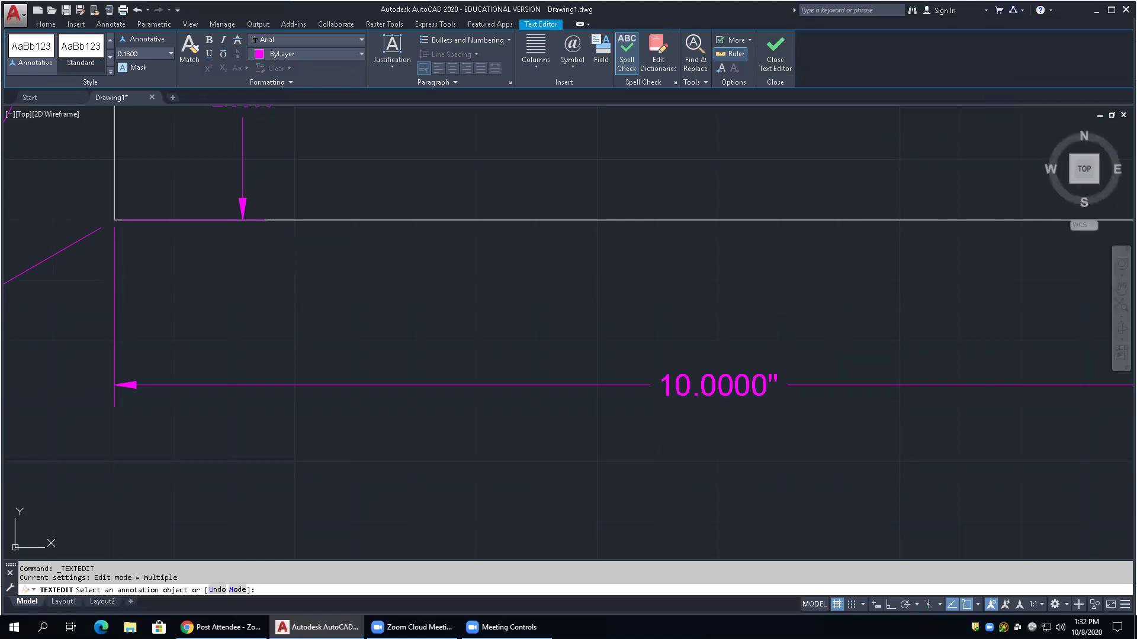
scroll(541, 430, "down", 2)
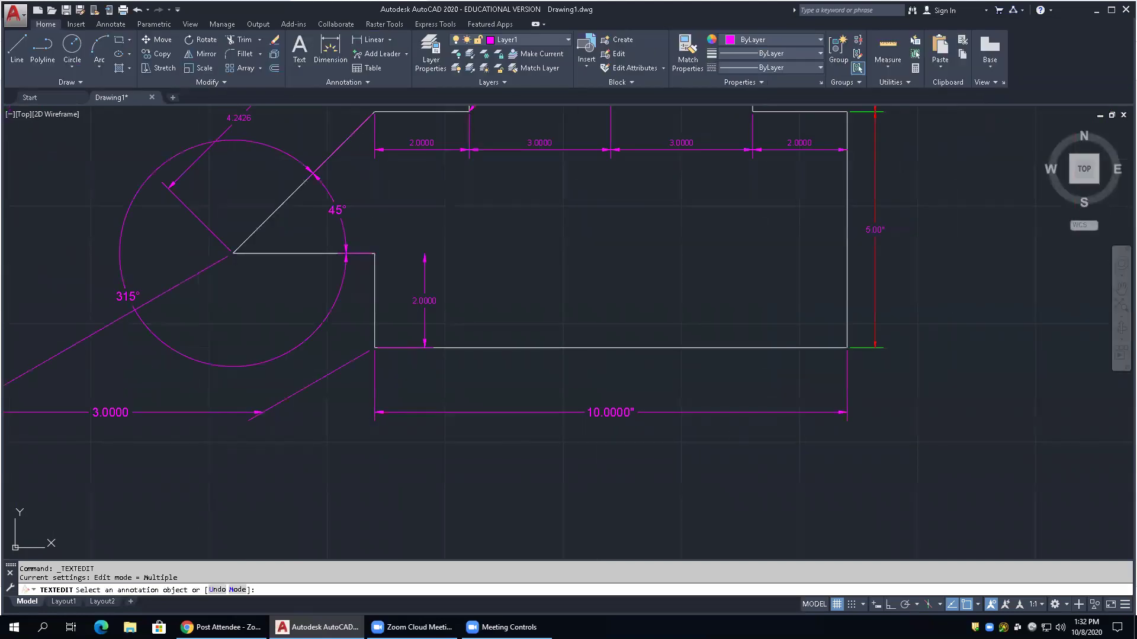
left_click(841, 413)
key("Escape")
key("Escape")
left_click(845, 389)
left_click(844, 358)
left_click(847, 347)
key("Escape")
Stretch the bottom dimension's right extension line origin inward from the corner to slightly above the bottom edge, spanning about 5.34"
left_click(848, 367)
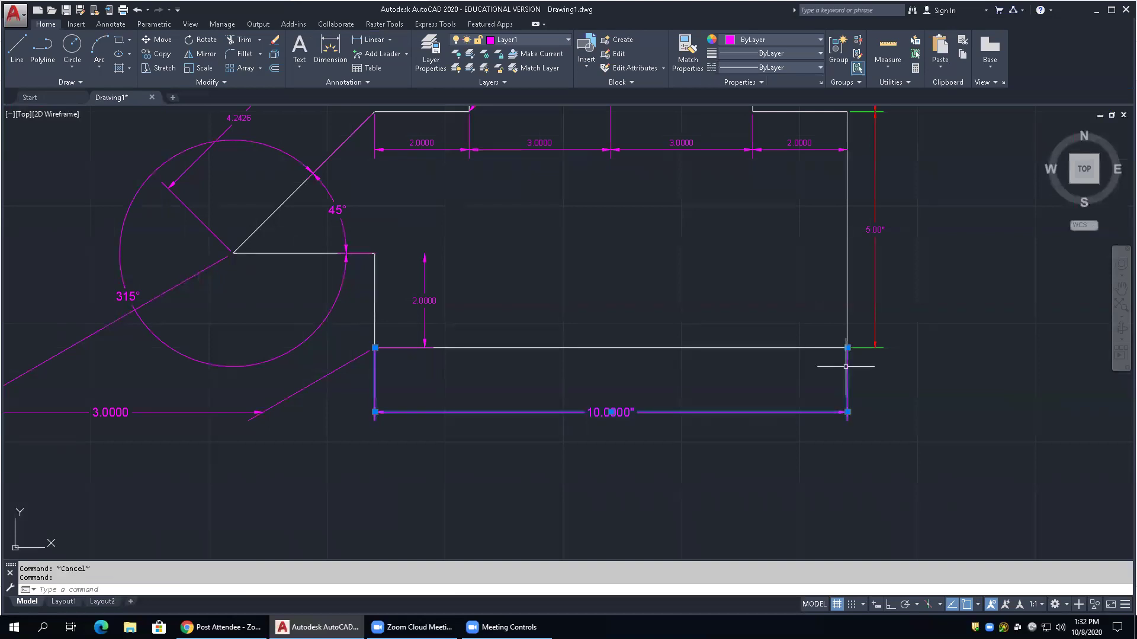
left_click(847, 348)
left_click(626, 315)
key("Escape")
scroll(532, 349, "up", 5)
scroll(539, 362, "down", 3)
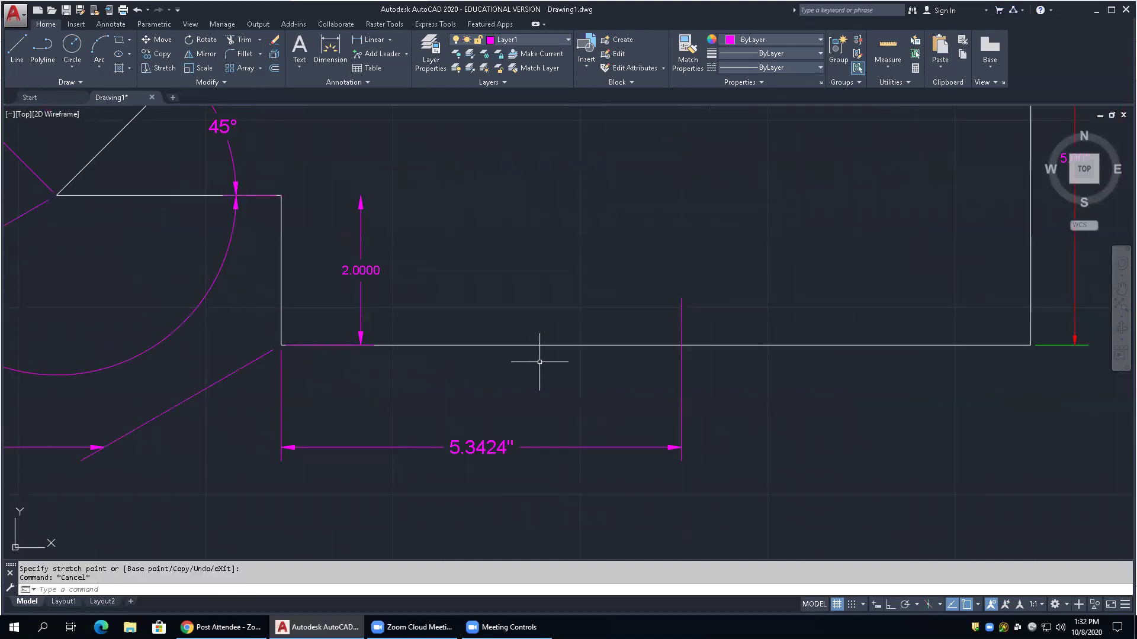